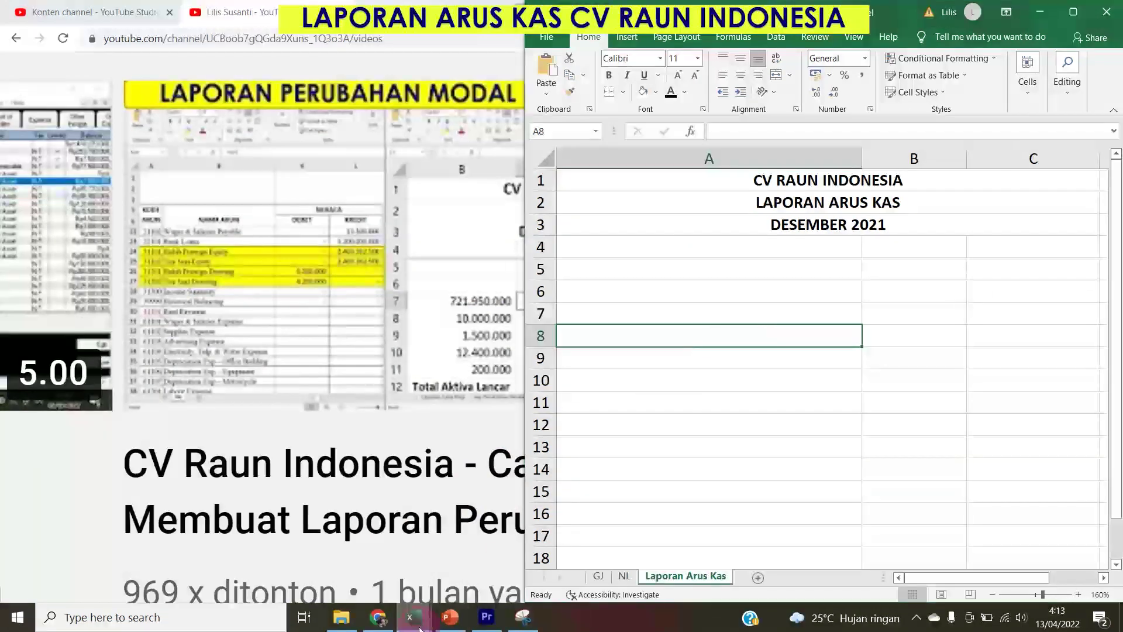
Bring up the journal workbook with the Petty Cash sheet beside the Laporan Arus Kas workbook.
{"action": "mouse_move", "coordinate": [419, 628]}
{"action": "left_click", "coordinate": [384, 570]}
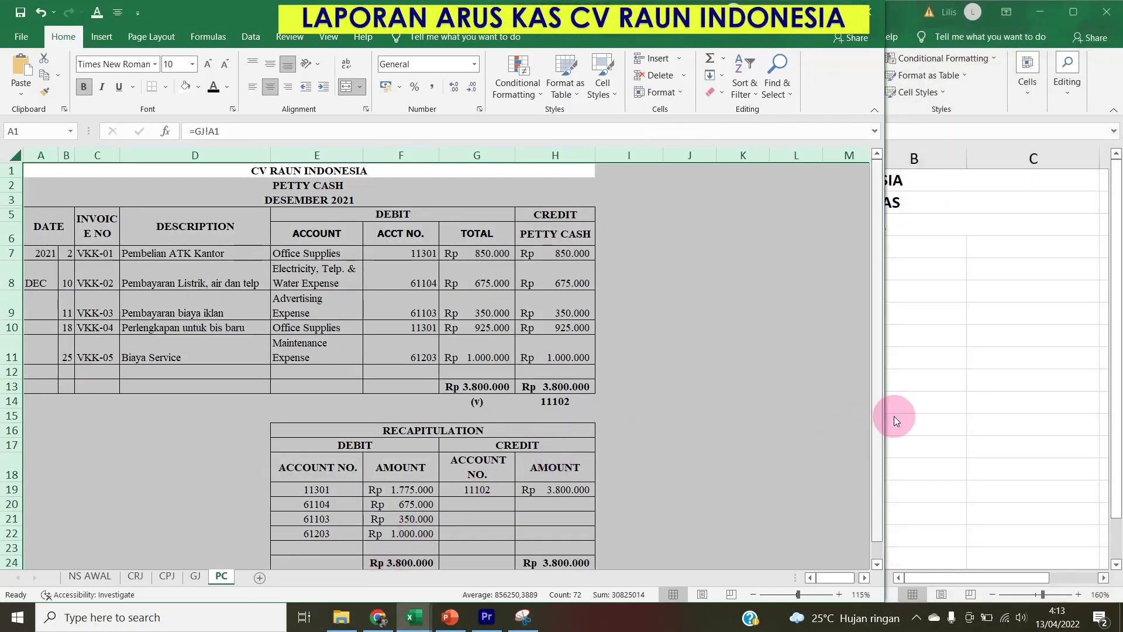
{"action": "left_click", "coordinate": [960, 401]}
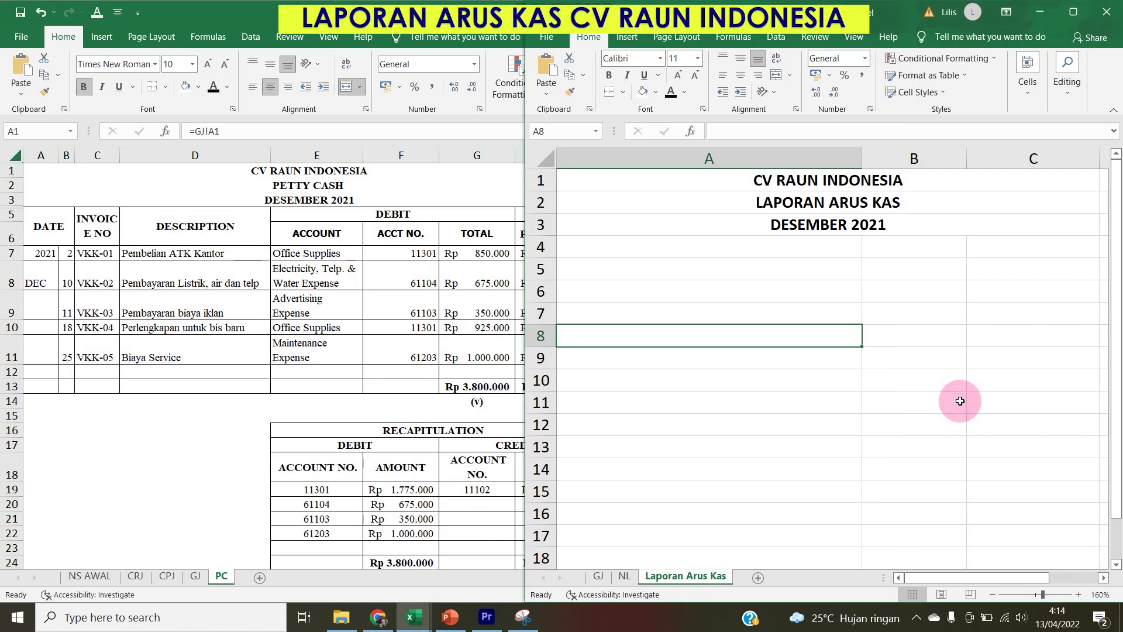
Look through the CRJ, CPJ and PC journals and the adjusting entries on the report workbook's GJ sheet.
{"action": "left_click", "coordinate": [134, 576]}
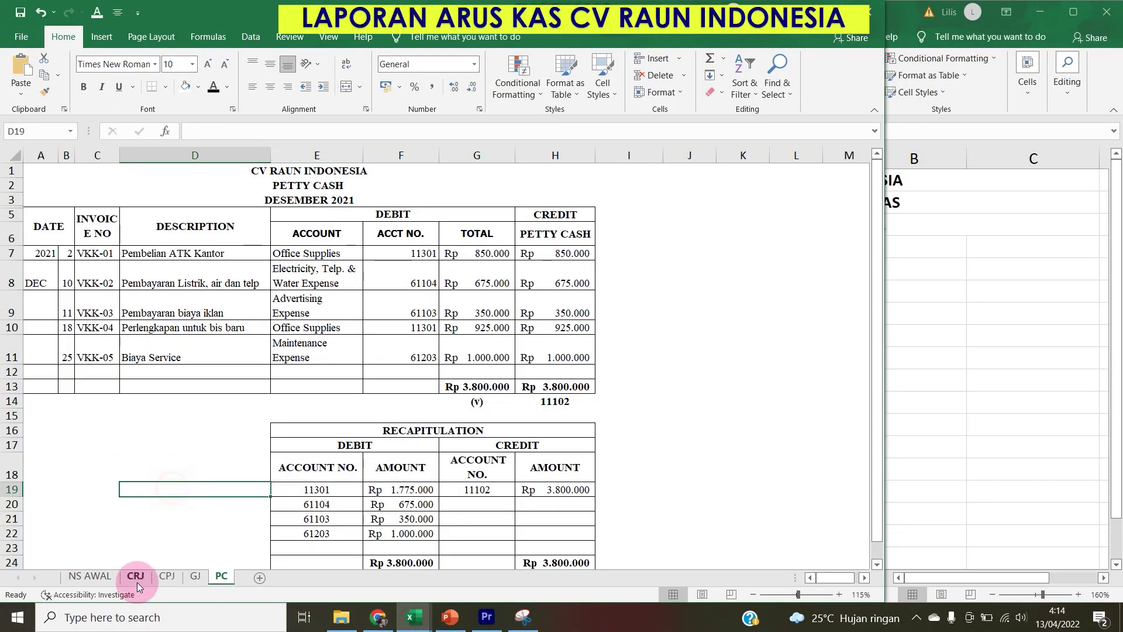
{"action": "left_click", "coordinate": [136, 577]}
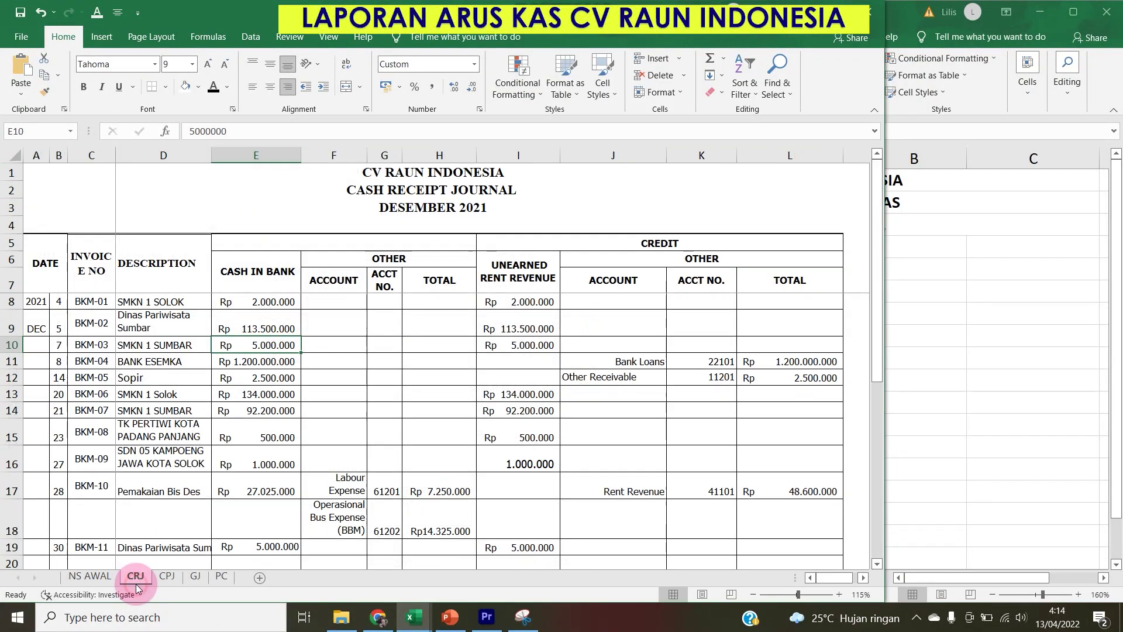
{"action": "left_click", "coordinate": [173, 579]}
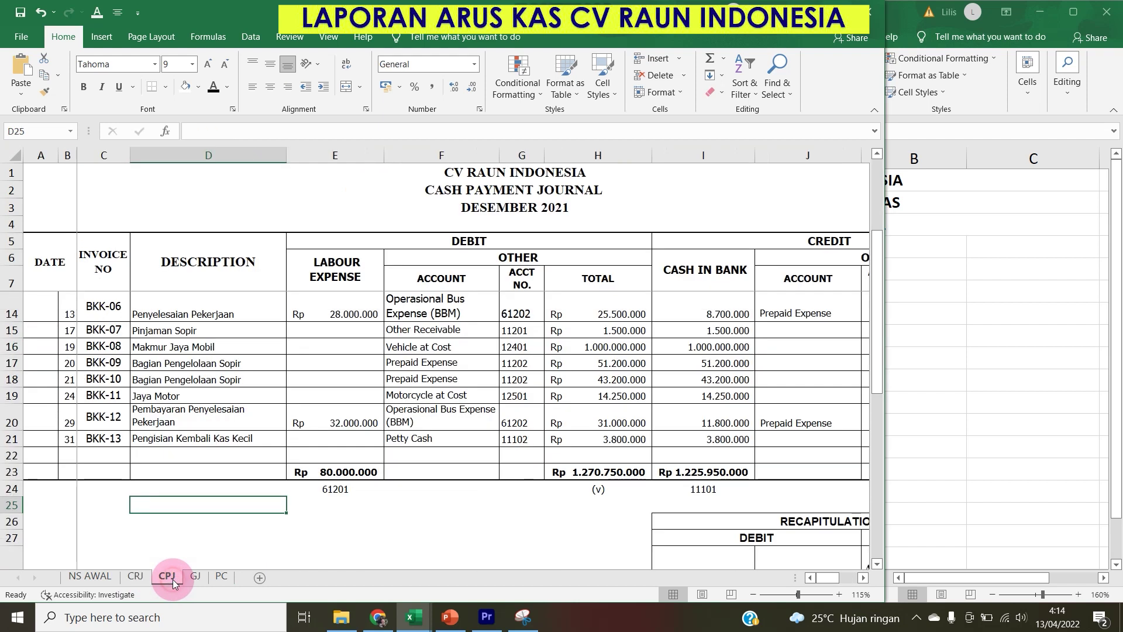
{"action": "left_click", "coordinate": [221, 577]}
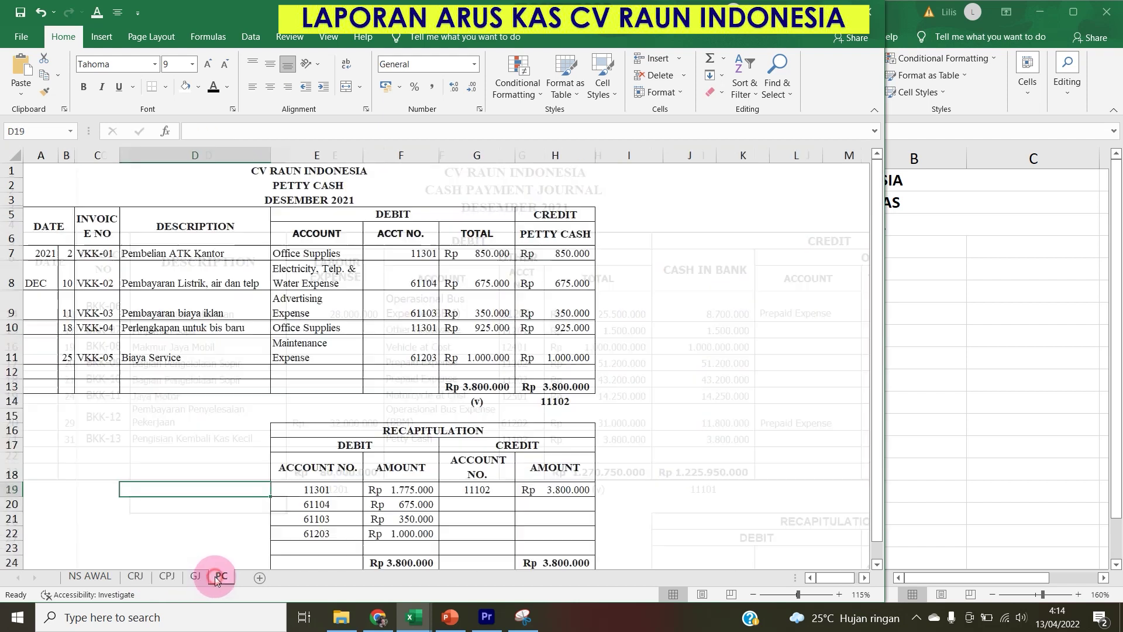
{"action": "left_click", "coordinate": [1081, 361]}
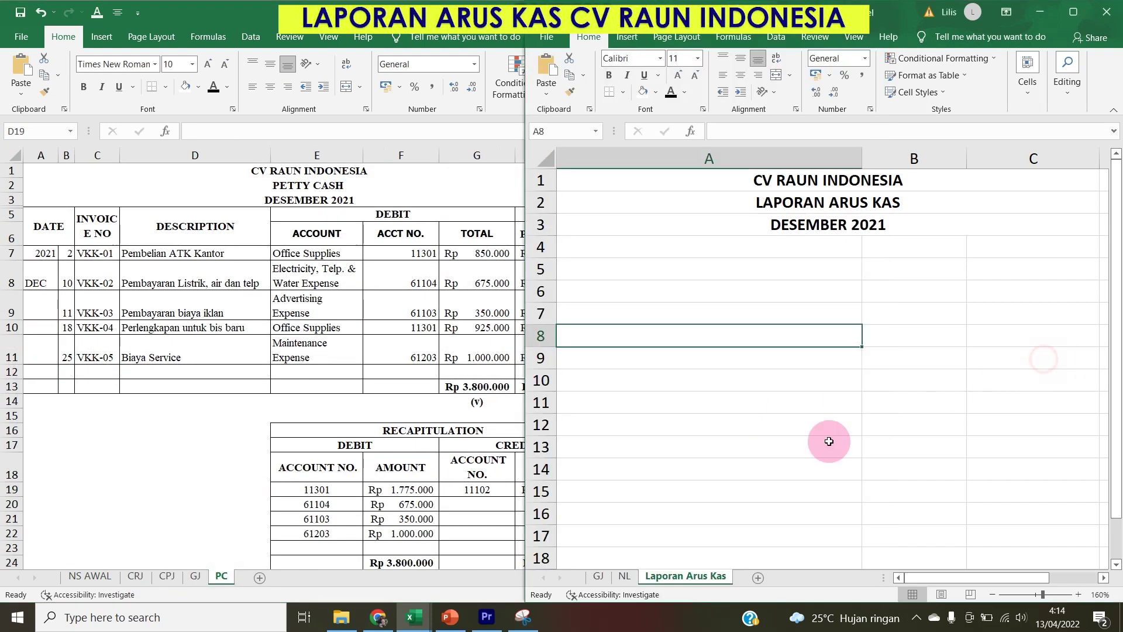
{"action": "left_click", "coordinate": [599, 577]}
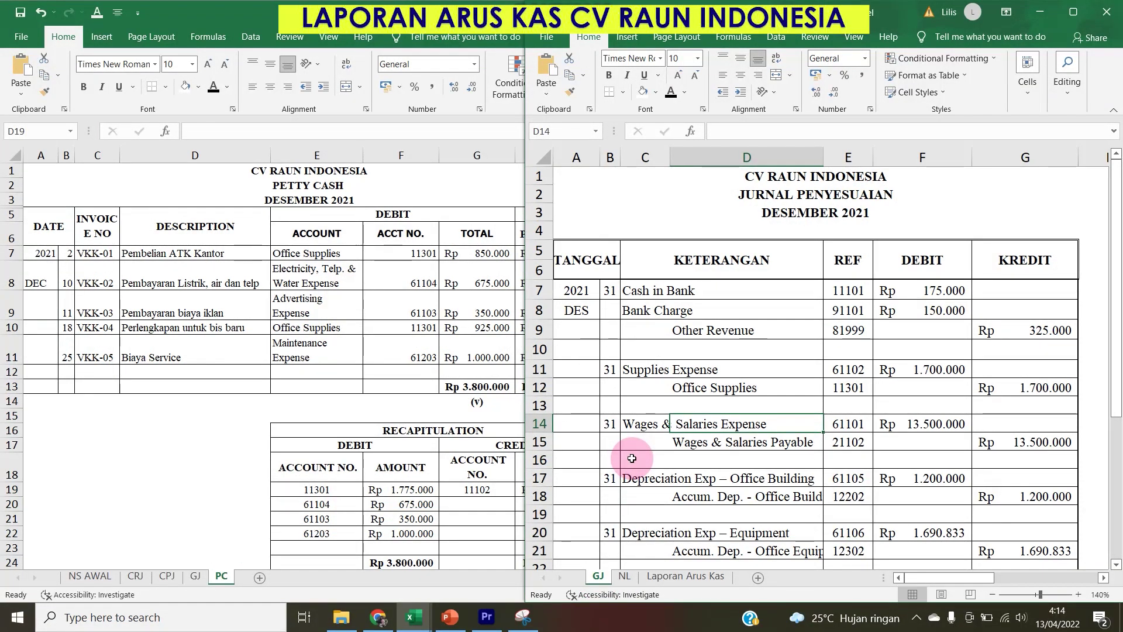
Enter the heading "Arus Kas Dari Aktivitas Operasi" in cell A5 of the Laporan Arus Kas sheet.
{"action": "left_click", "coordinate": [680, 578]}
{"action": "left_click", "coordinate": [582, 268]}
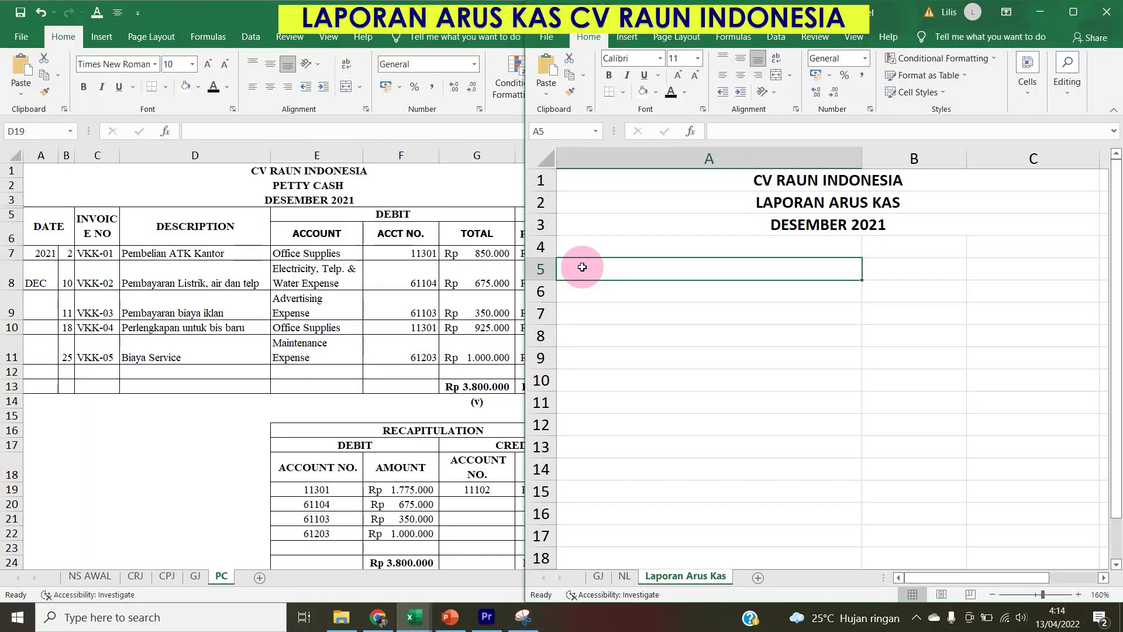
{"action": "type", "text": "Arus Kas Dari"}
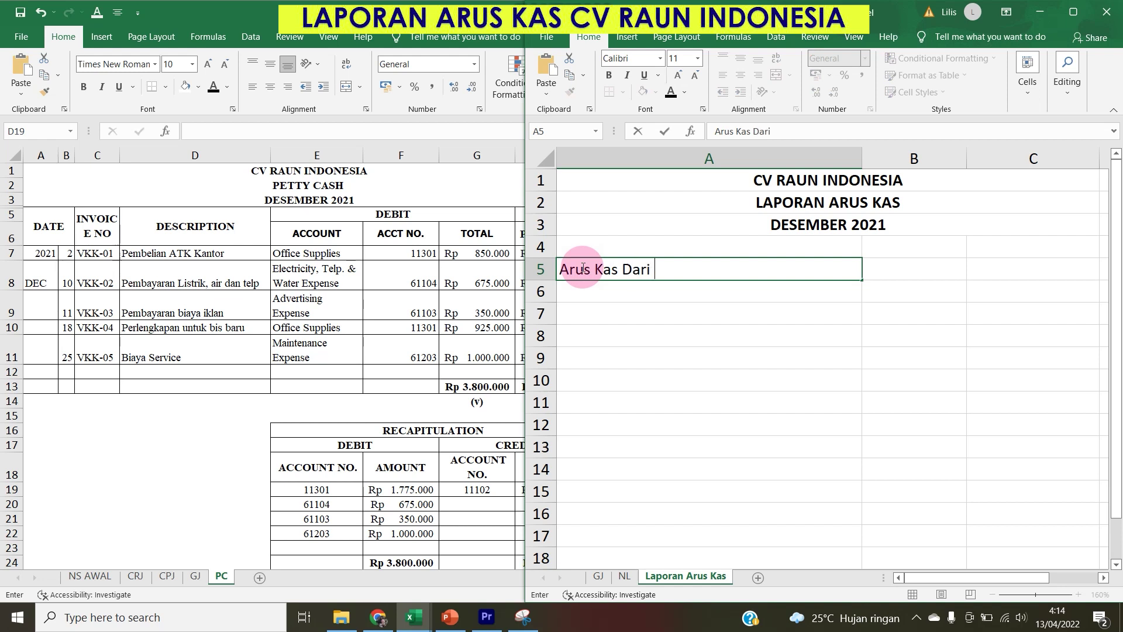
{"action": "type", "text": "Aktivita"}
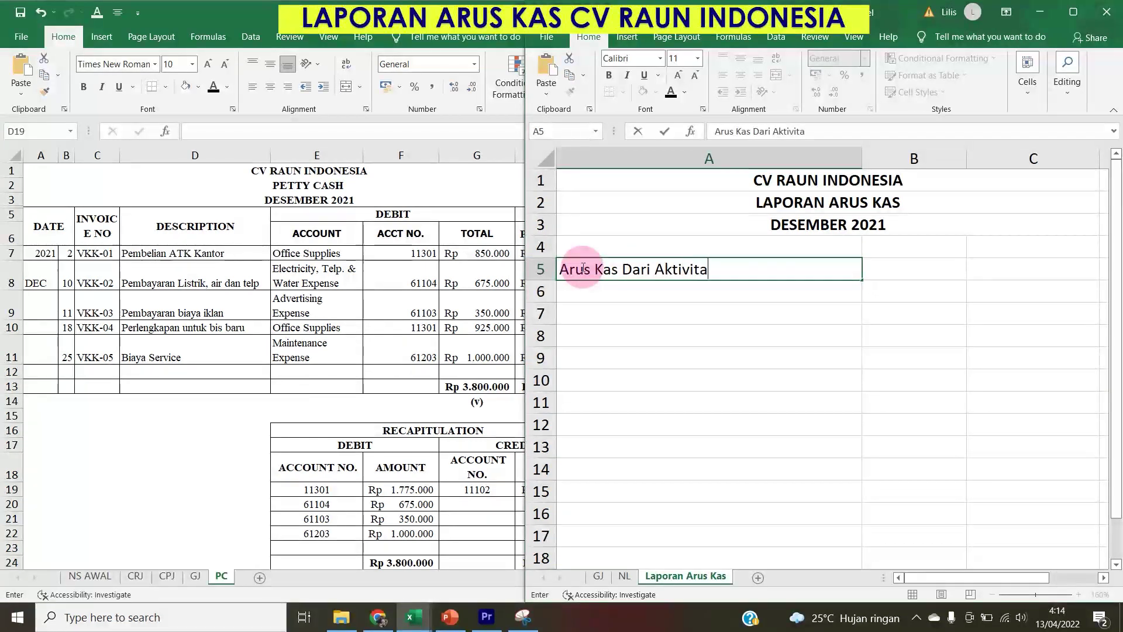
{"action": "type", "text": "s Operasi"}
{"action": "key", "text": "Return"}
Copy the operating activities heading to A10 and change its wording to "Arus Kas Dari Aktivitas Investasi".
{"action": "left_click", "coordinate": [582, 268]}
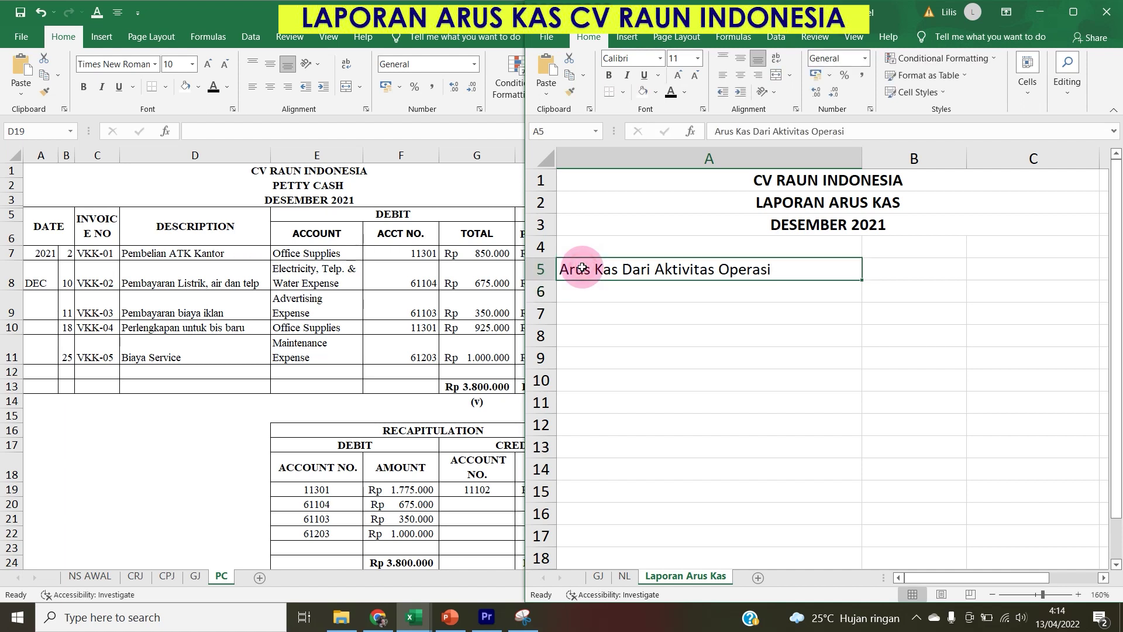
{"action": "key", "text": "ctrl+c"}
{"action": "left_click", "coordinate": [576, 380]}
{"action": "key", "text": "ctrl+v"}
{"action": "key", "text": "Escape"}
{"action": "double_click", "coordinate": [721, 381]}
{"action": "left_click_drag", "start_coordinate": [721, 380], "coordinate": [822, 375]}
{"action": "type", "text": "Investasi"}
{"action": "key", "text": "Return"}
Copy the investing activities heading to A13 and change its wording to "Arus Kas Dari Aktivitas Pendanaan".
{"action": "left_click", "coordinate": [826, 379]}
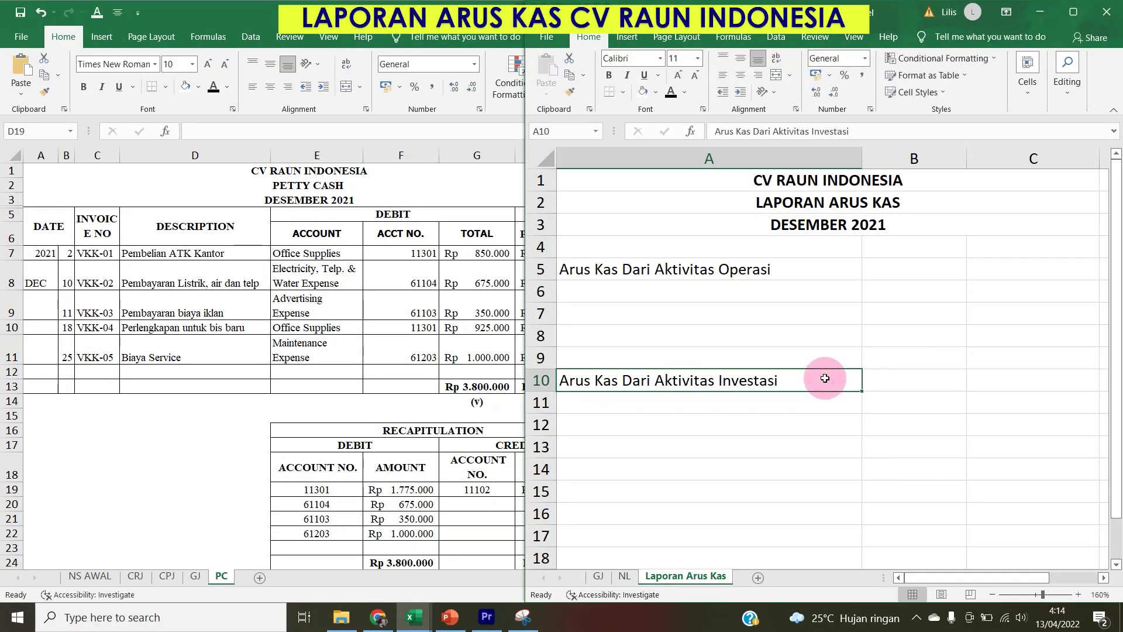
{"action": "key", "text": "ctrl+c"}
{"action": "left_click", "coordinate": [640, 446]}
{"action": "key", "text": "ctrl+v"}
{"action": "double_click", "coordinate": [725, 447]}
{"action": "left_click_drag", "start_coordinate": [725, 447], "coordinate": [824, 452]}
{"action": "key", "text": "BackSpace"}
{"action": "type", "text": "Pendana"}
{"action": "key", "text": "Return"}
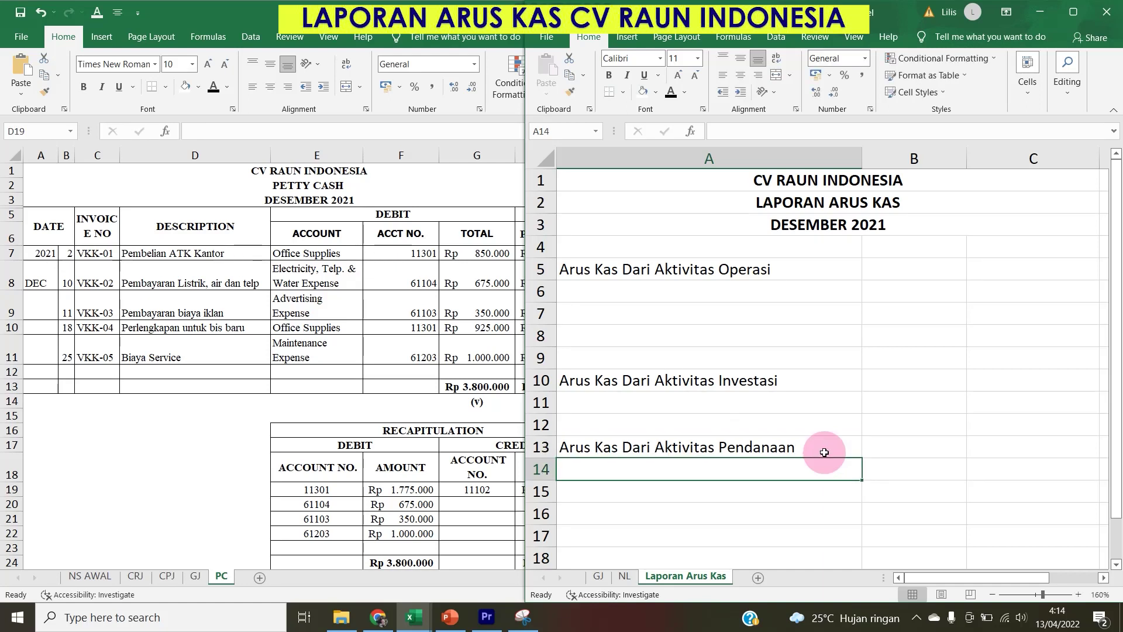
Examine the Cash in Bank receipts in the cash receipt journal on the CRJ sheet.
{"action": "left_click", "coordinate": [138, 578]}
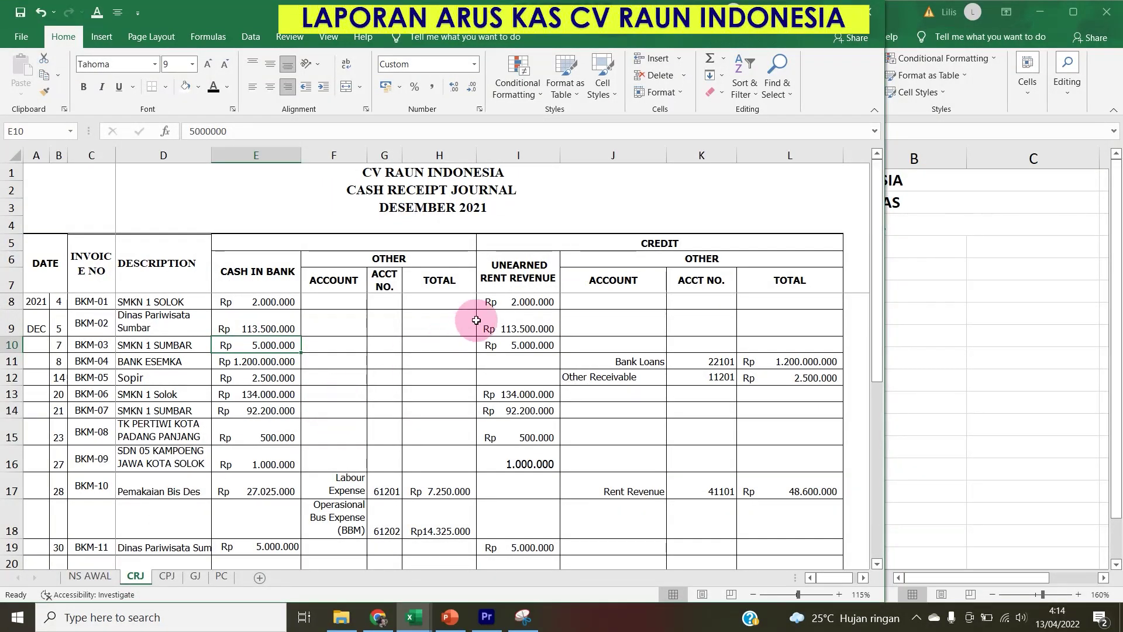
{"action": "left_click_drag", "start_coordinate": [270, 299], "coordinate": [261, 438]}
{"action": "scroll", "coordinate": [254, 506], "scroll_direction": "down", "scroll_amount": 2}
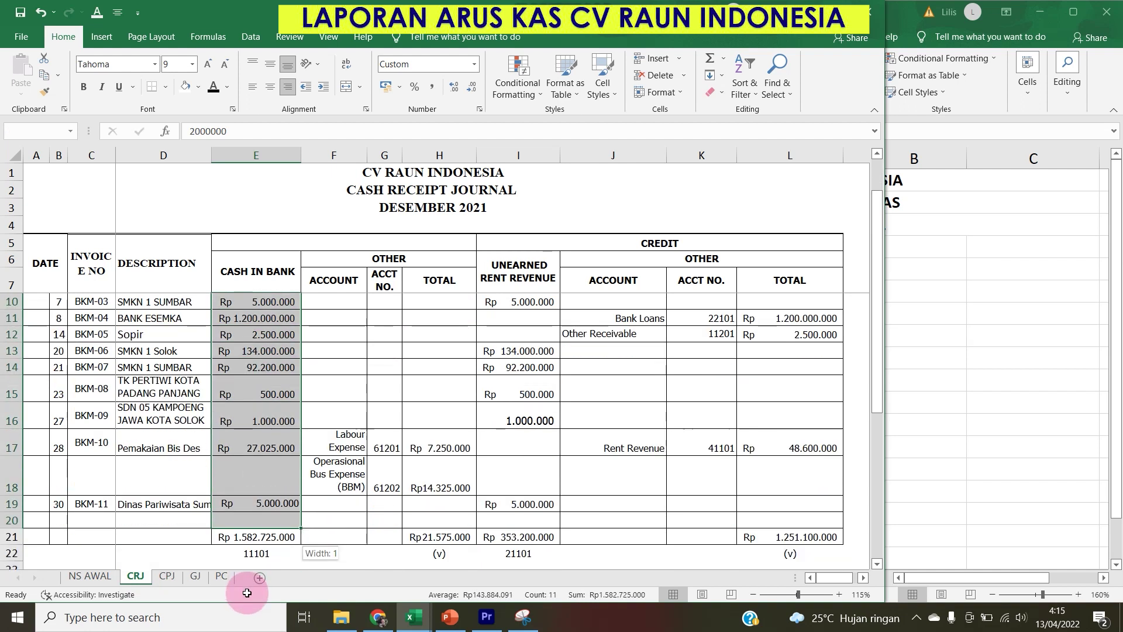
{"action": "left_click", "coordinate": [238, 431]}
{"action": "scroll", "coordinate": [436, 381], "scroll_direction": "up", "scroll_amount": 2}
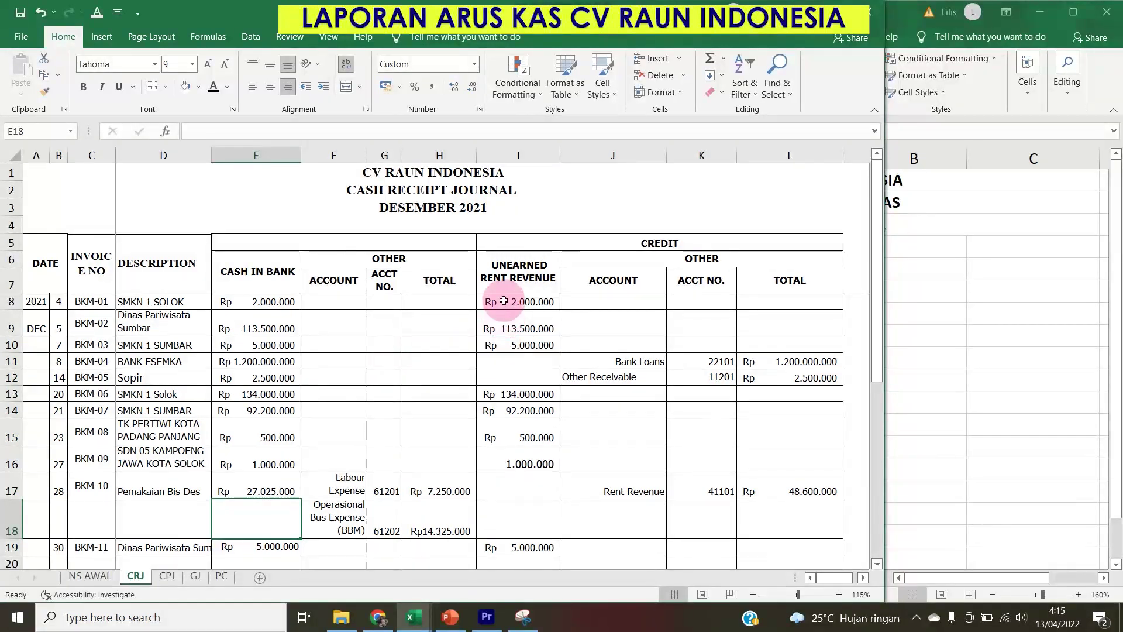
Fill the Unearned Rent Revenue column and the Rent Revenue account cell J17 in the CRJ sheet with yellow.
{"action": "left_click", "coordinate": [507, 155]}
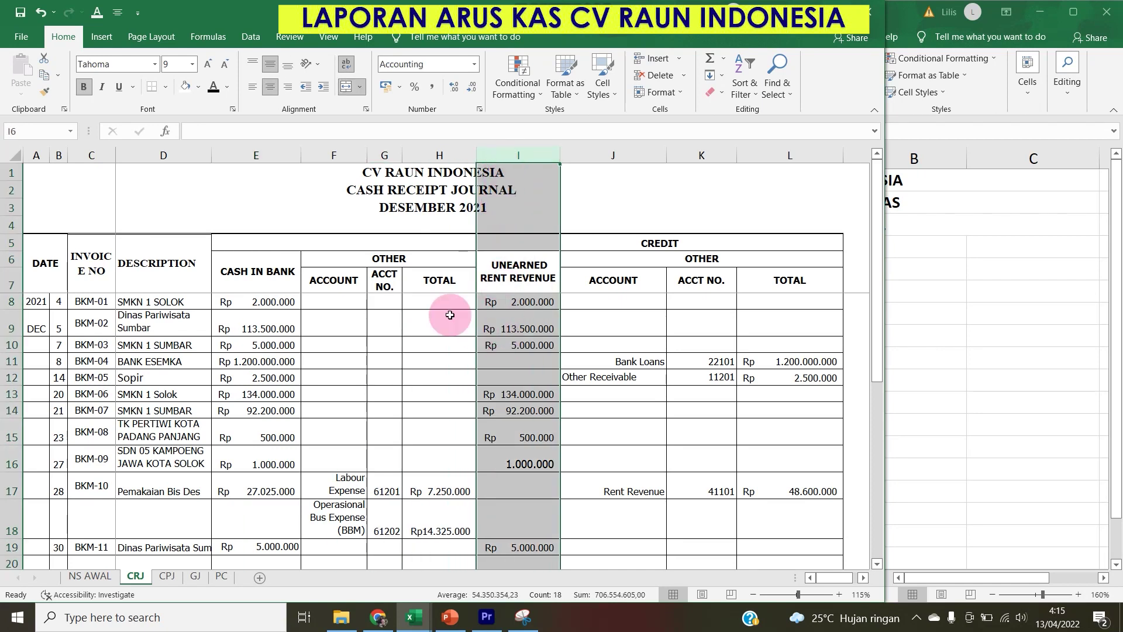
{"action": "left_click", "coordinate": [198, 87]}
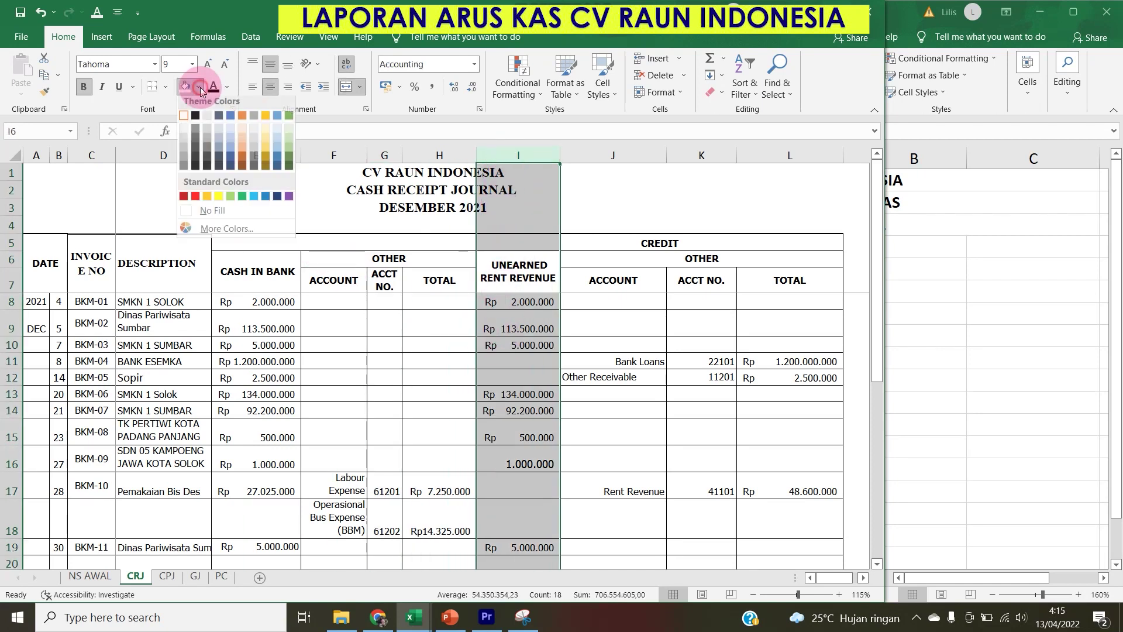
{"action": "left_click", "coordinate": [222, 201]}
{"action": "left_click", "coordinate": [515, 275]}
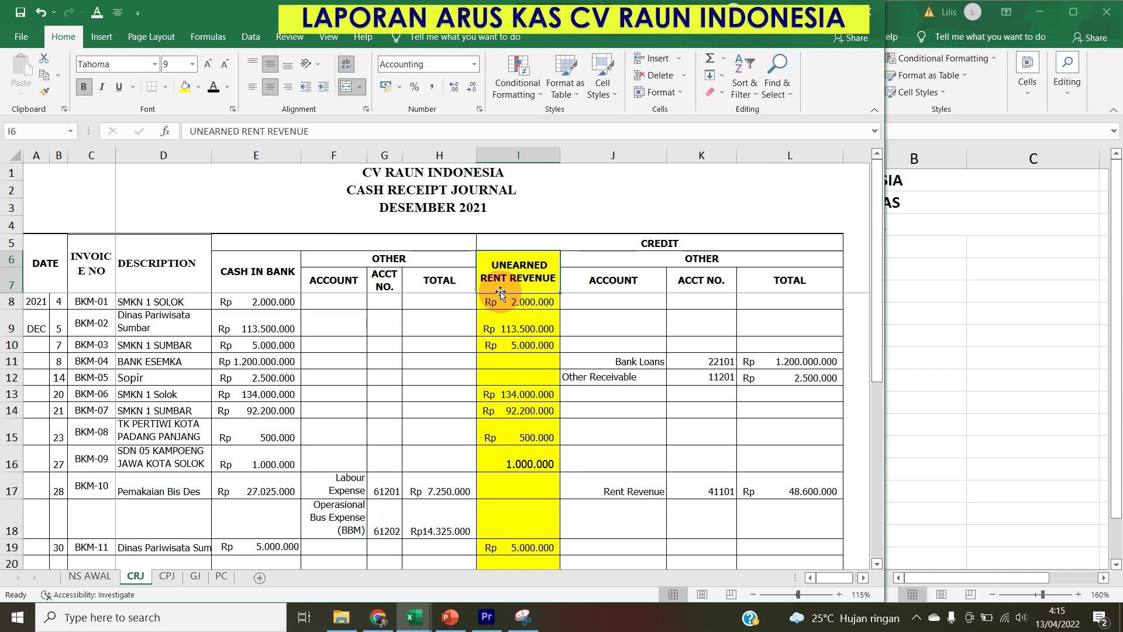
{"action": "left_click", "coordinate": [602, 488]}
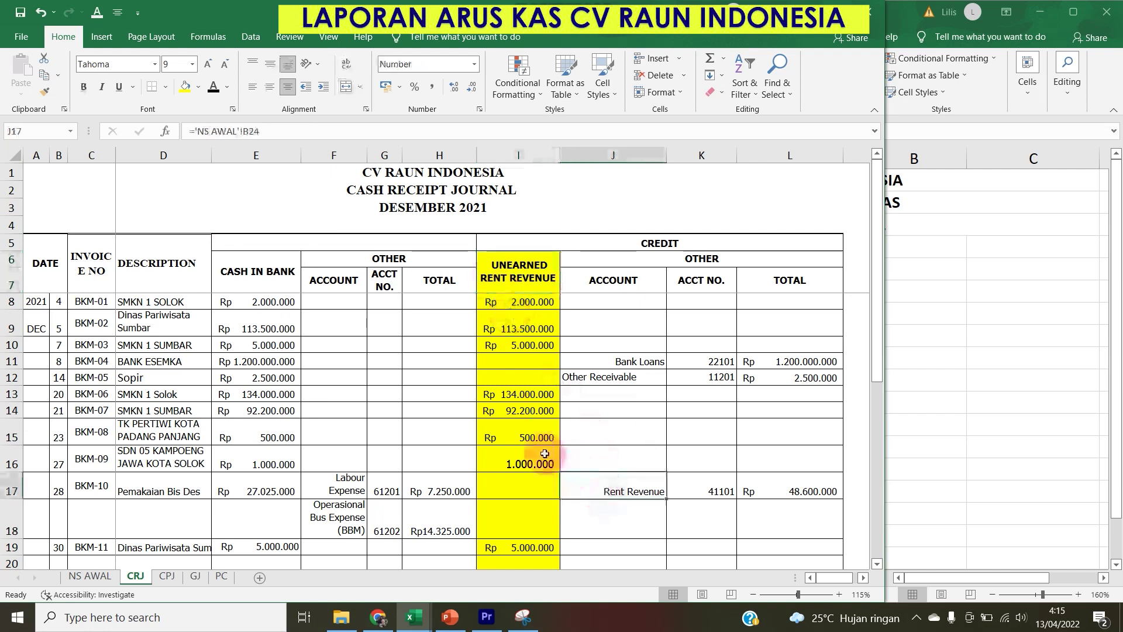
{"action": "left_click", "coordinate": [184, 87]}
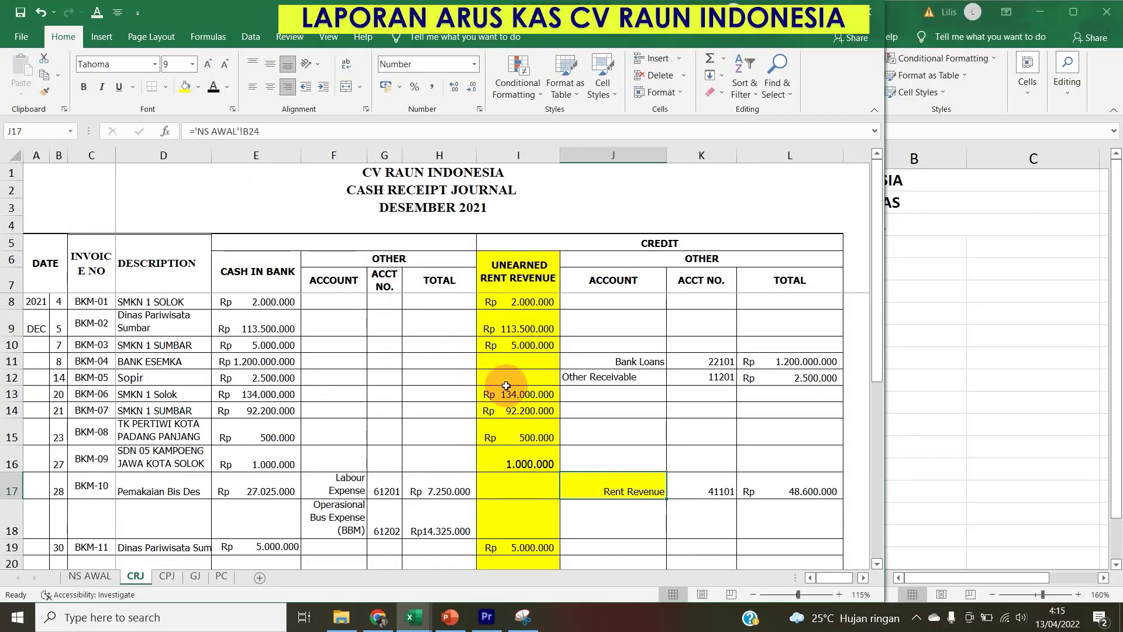
Enter "Penerimaan dari Pelanggan" in A6 of the Laporan Arus Kas sheet, under the operating activities heading.
{"action": "left_click", "coordinate": [941, 270]}
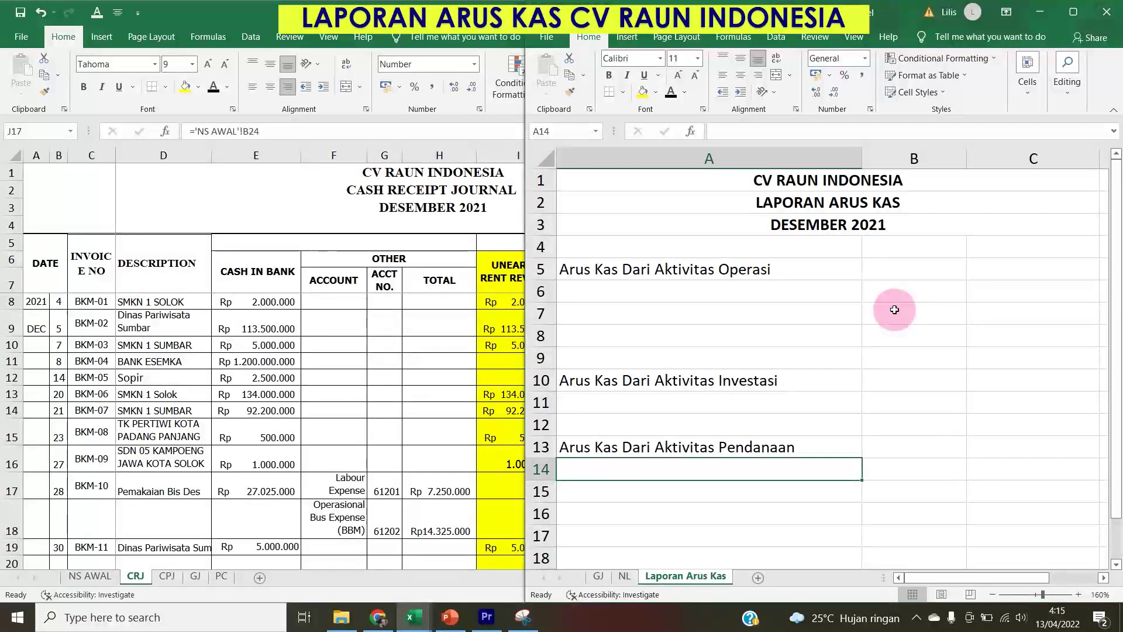
{"action": "left_click", "coordinate": [716, 268]}
{"action": "left_click", "coordinate": [733, 381]}
{"action": "left_click", "coordinate": [736, 439]}
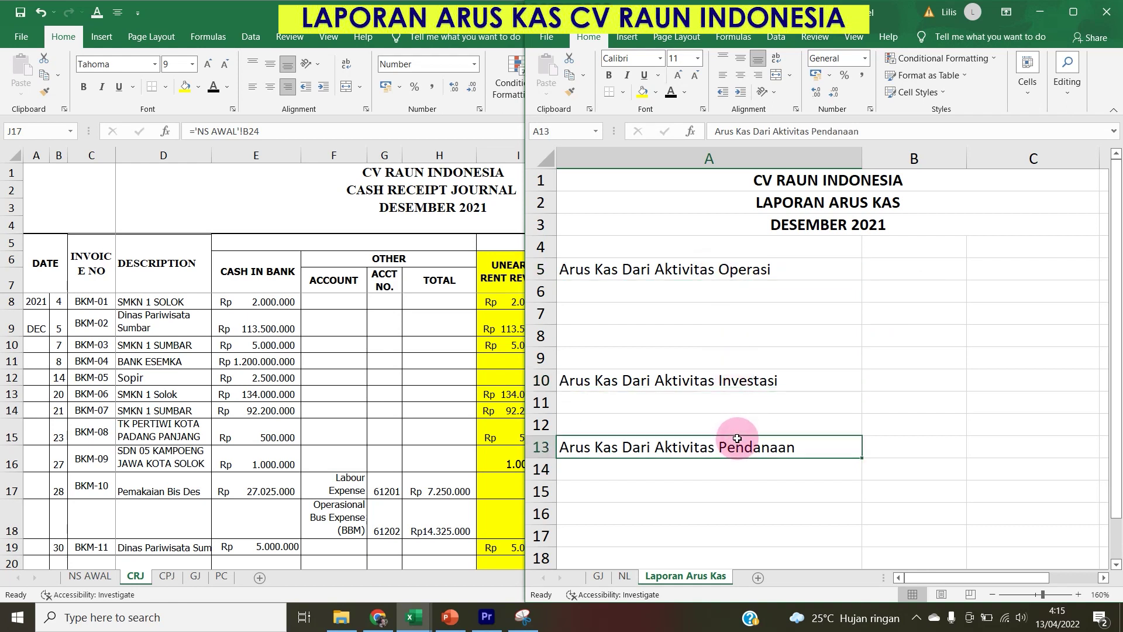
{"action": "left_click", "coordinate": [681, 335]}
{"action": "left_click", "coordinate": [664, 292]}
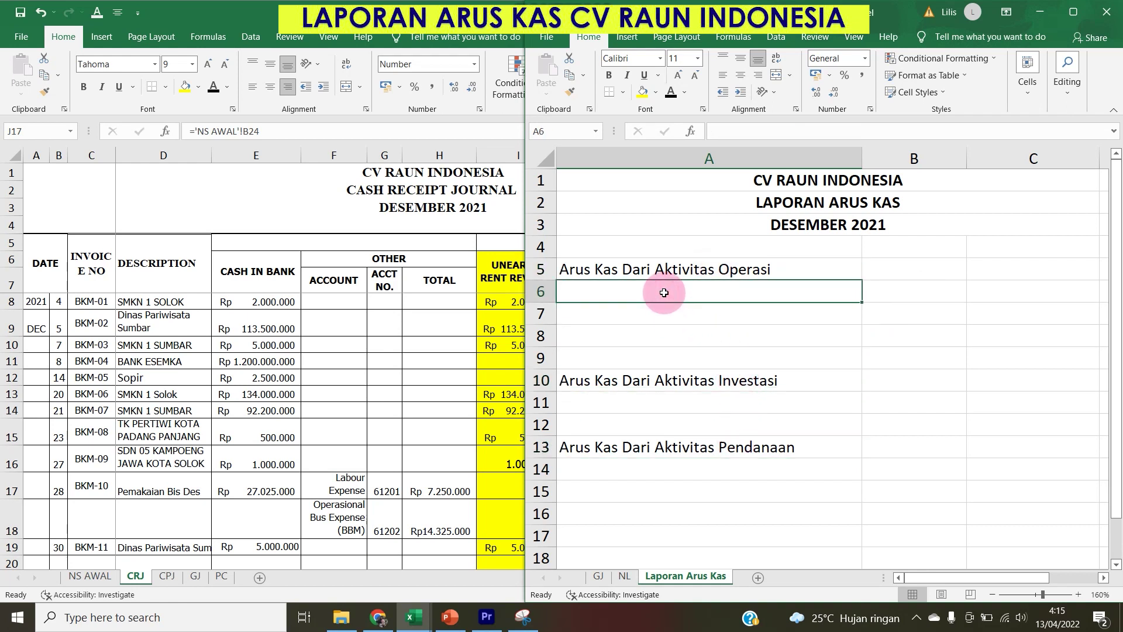
{"action": "type", "text": "Pene"}
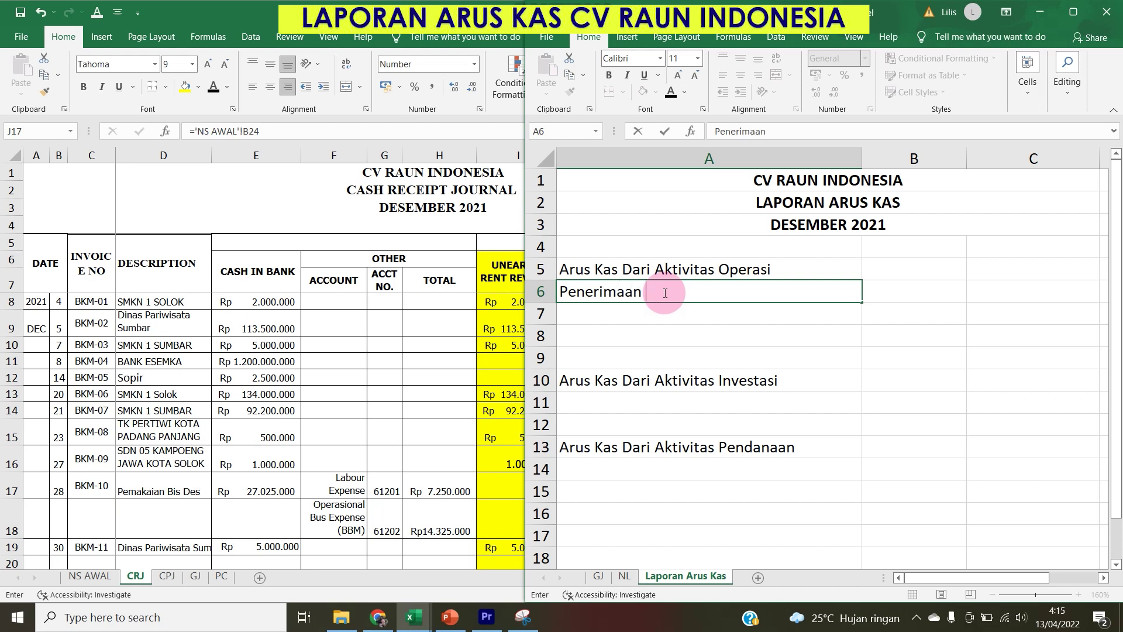
{"action": "type", "text": "rimaan dari Pelan"}
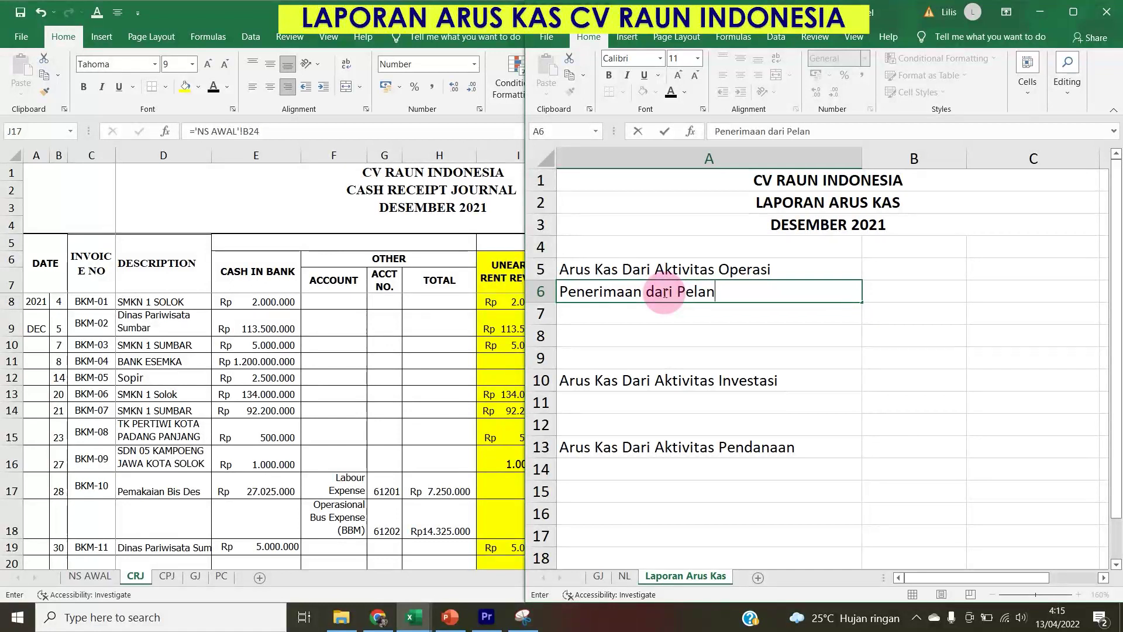
{"action": "type", "text": "ggan"}
{"action": "key", "text": "Tab"}
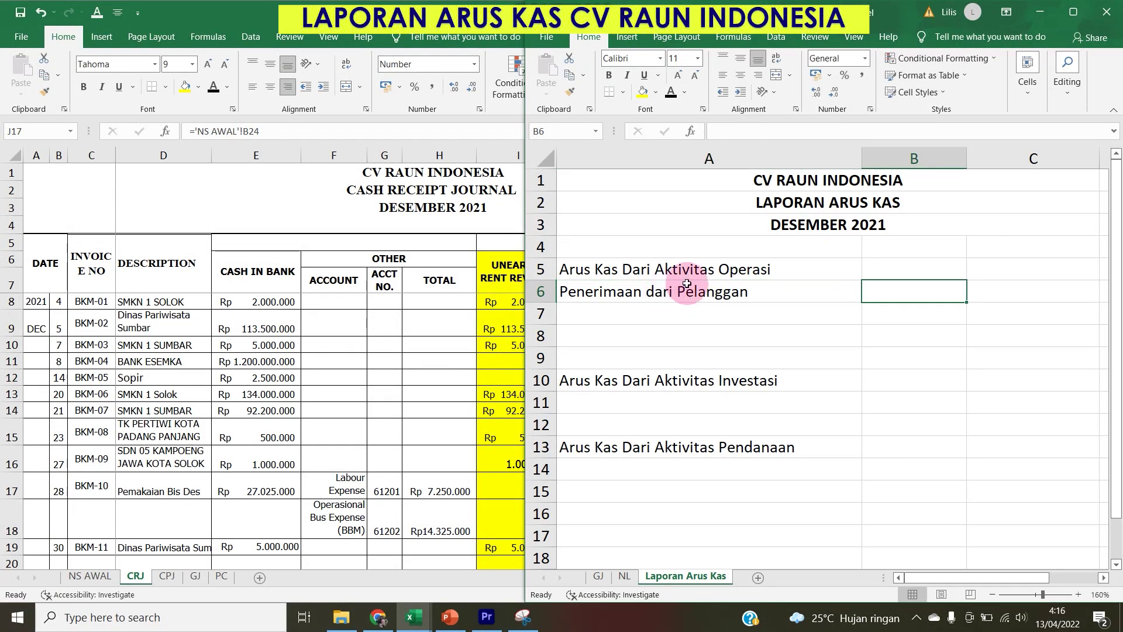
Make the operating, investing and financing activity headings in A5, A10 and A13 bold.
{"action": "left_click", "coordinate": [644, 267]}
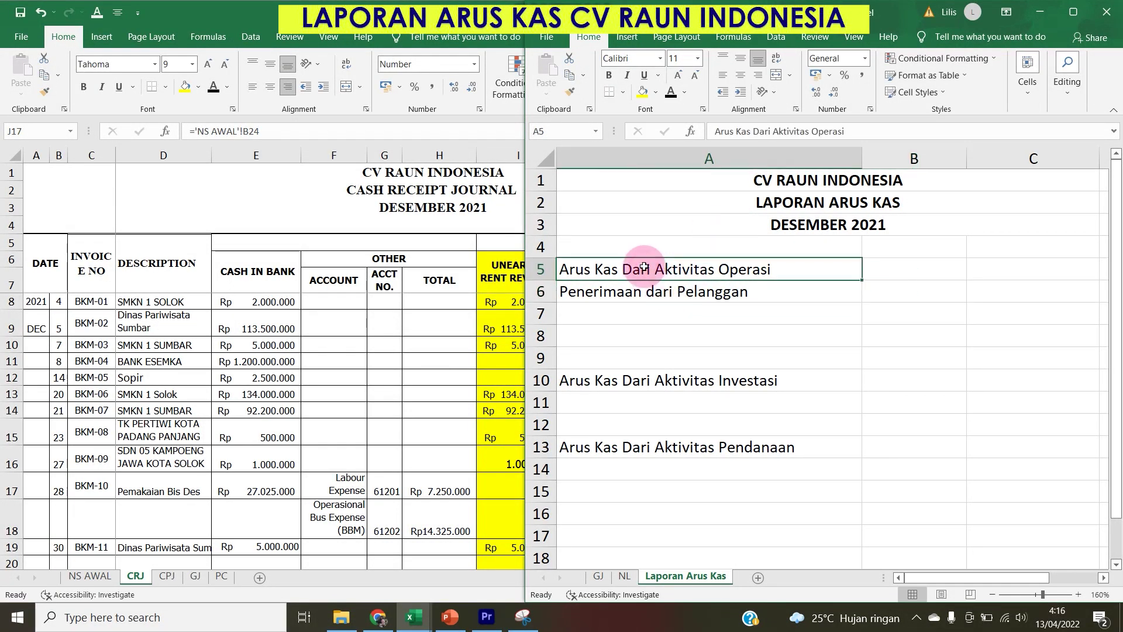
{"action": "key", "text": "ctrl+b"}
{"action": "left_click", "coordinate": [652, 382]}
{"action": "key", "text": "ctrl+b"}
{"action": "left_click", "coordinate": [669, 457]}
{"action": "key", "text": "ctrl+b"}
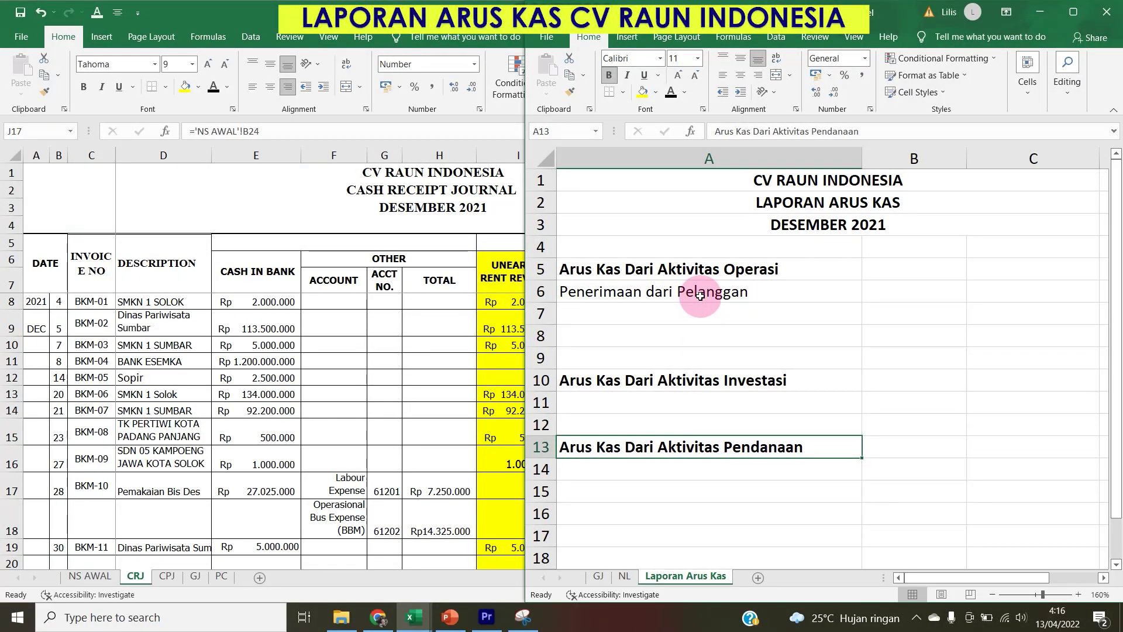
Set B6 beside "Penerimaan dari Pelanggan" to the sum of the CRJ sheet's Unearned Rent Revenue total I21 and Rent Revenue amount L17.
{"action": "key", "text": "ctrl+Up"}
{"action": "key", "text": "ctrl+Up"}
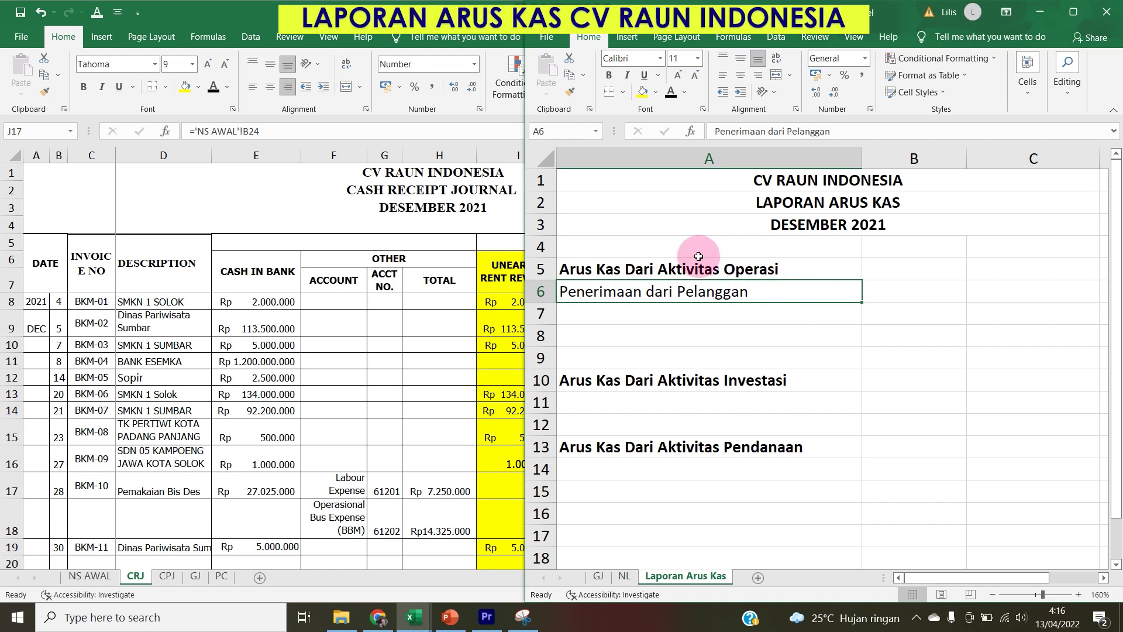
{"action": "left_click", "coordinate": [896, 284]}
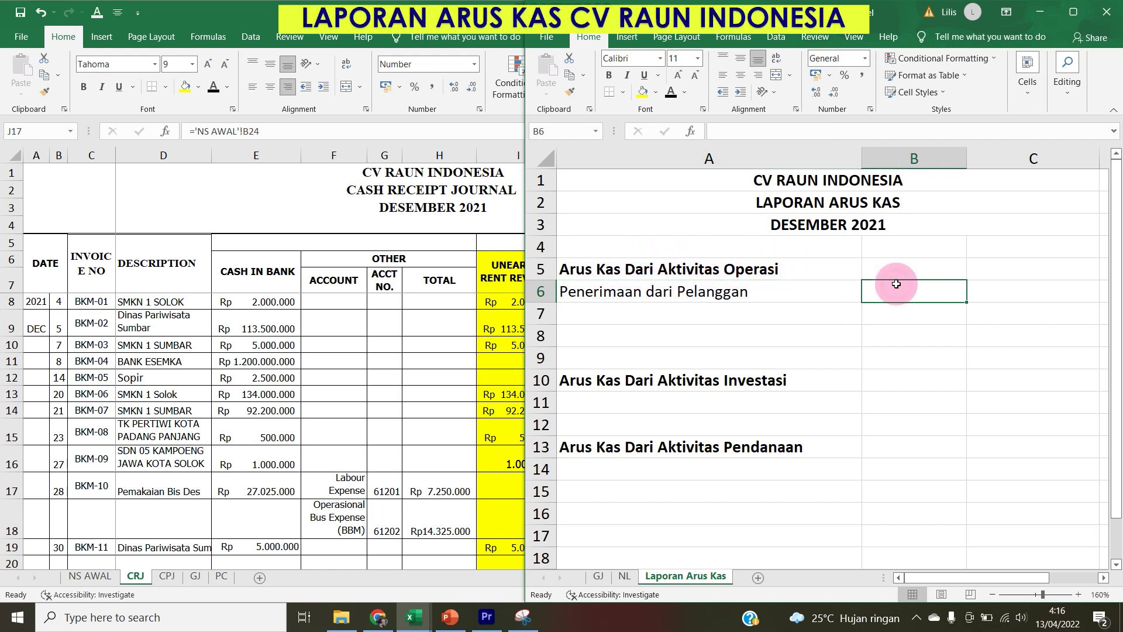
{"action": "type", "text": "="}
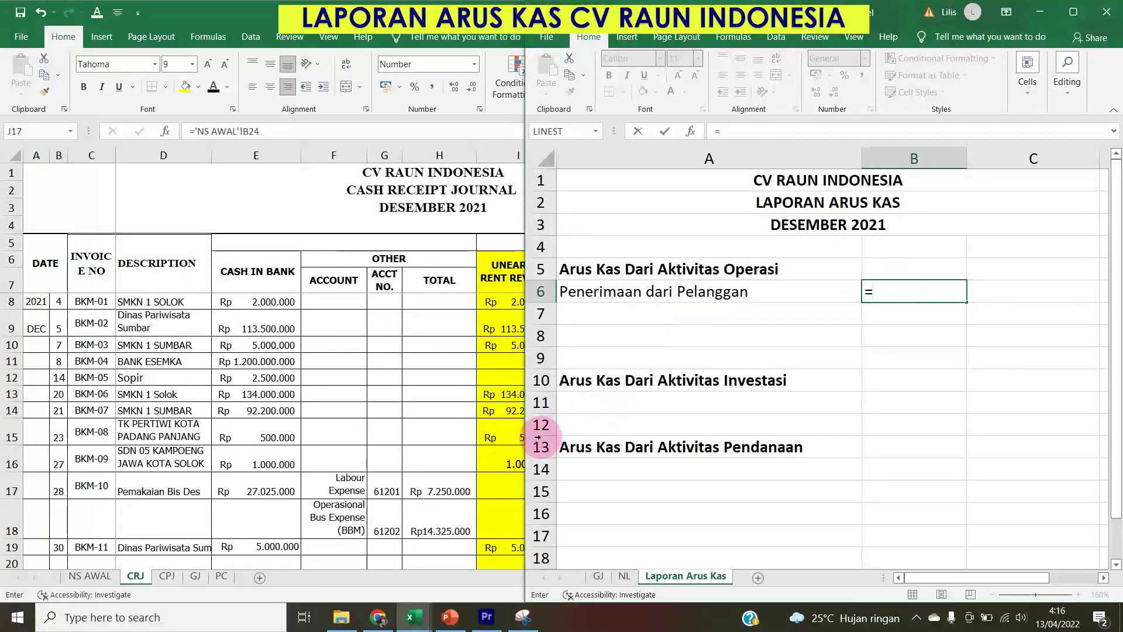
{"action": "left_click", "coordinate": [487, 445]}
{"action": "scroll", "coordinate": [509, 518], "scroll_direction": "down", "scroll_amount": 1}
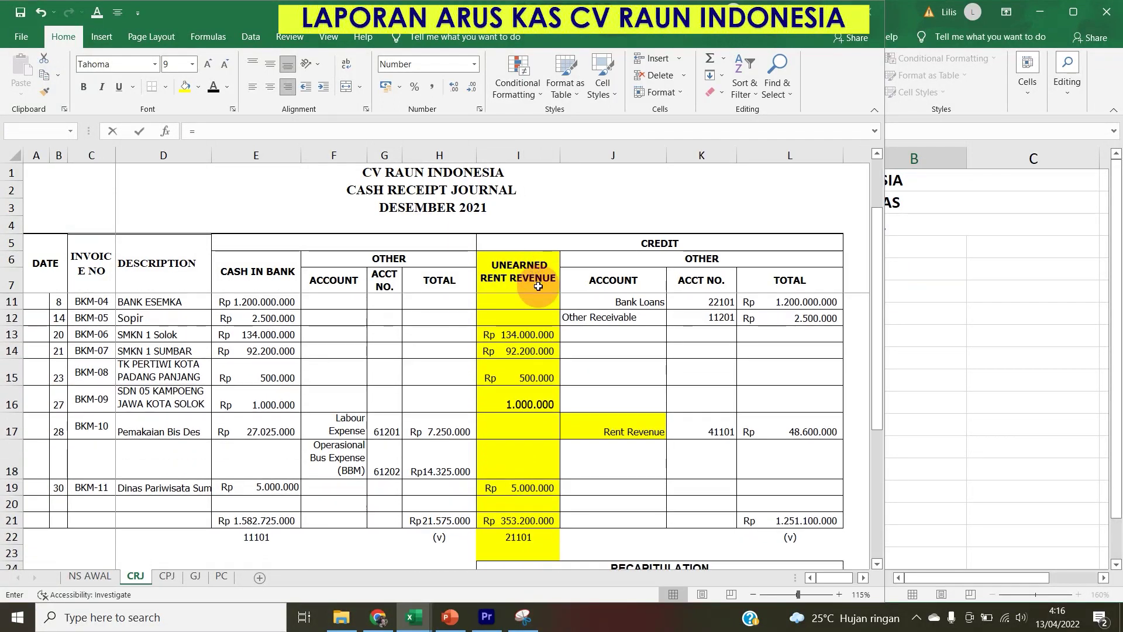
{"action": "left_click", "coordinate": [520, 525]}
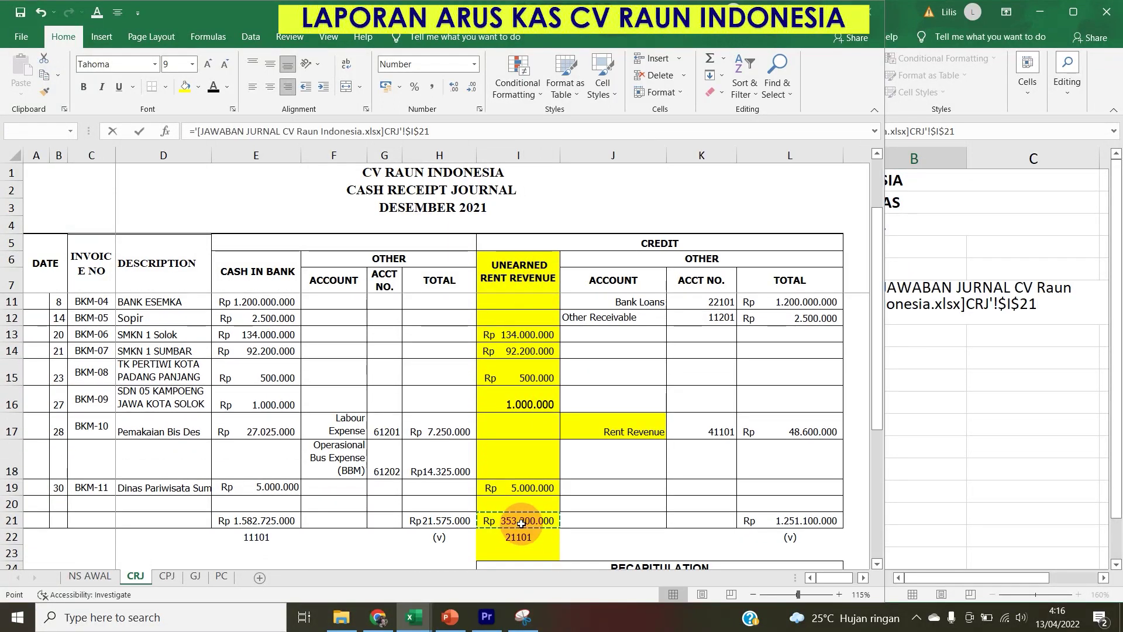
{"action": "type", "text": "+"}
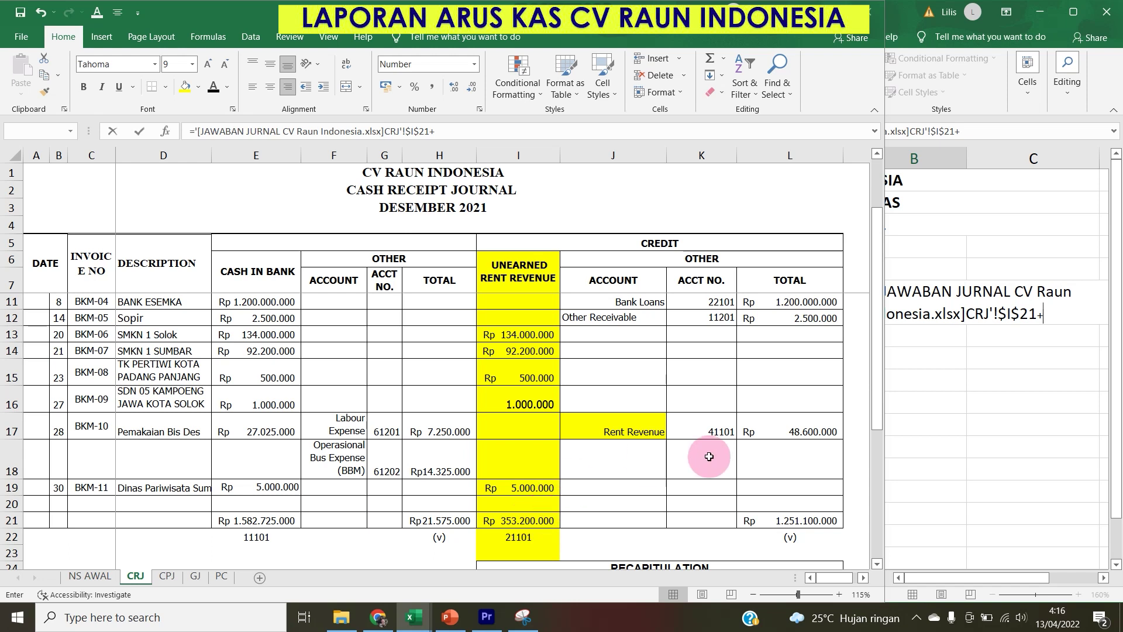
{"action": "left_click", "coordinate": [811, 434]}
{"action": "key", "text": "Return"}
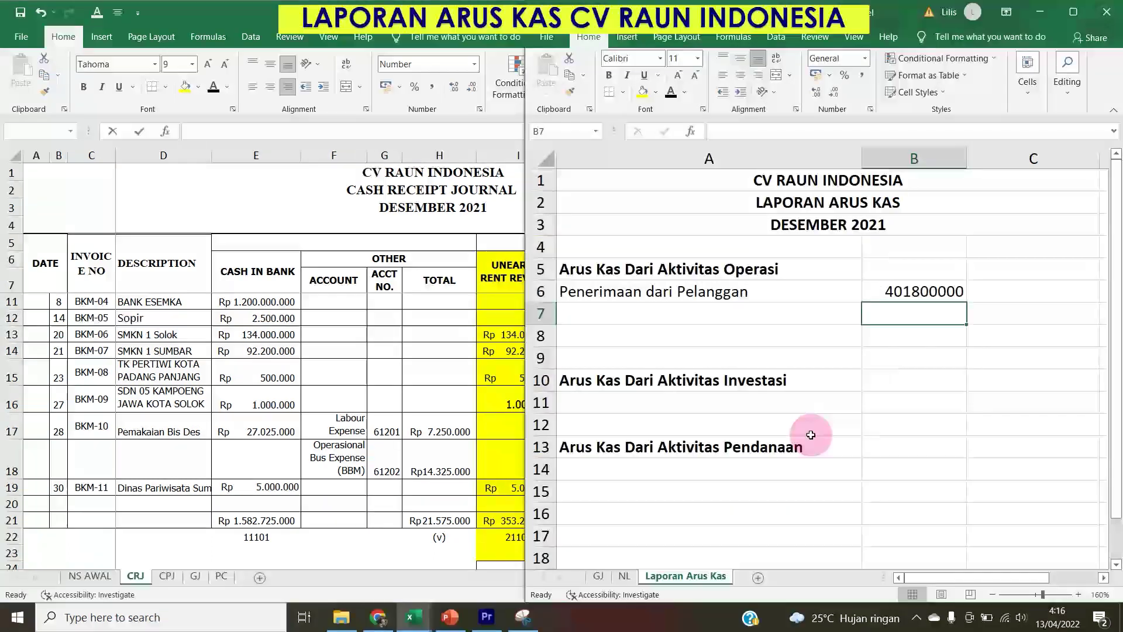
Format column B of the Laporan Arus Kas sheet with thousands separators and no decimals.
{"action": "left_click", "coordinate": [912, 160]}
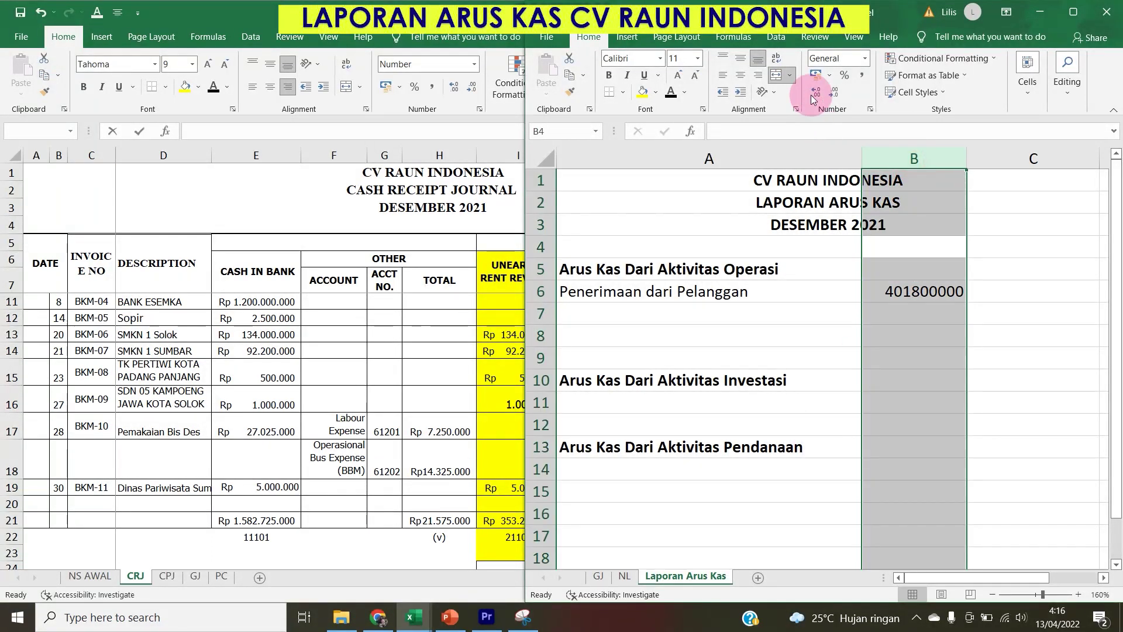
{"action": "left_click", "coordinate": [860, 77]}
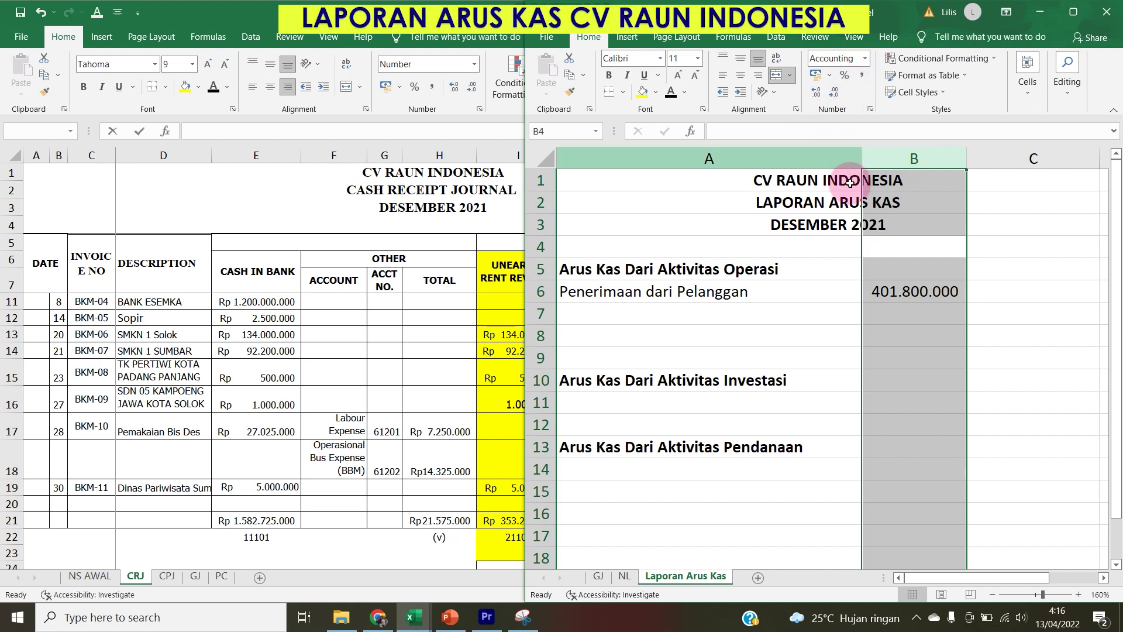
{"action": "left_click", "coordinate": [787, 333]}
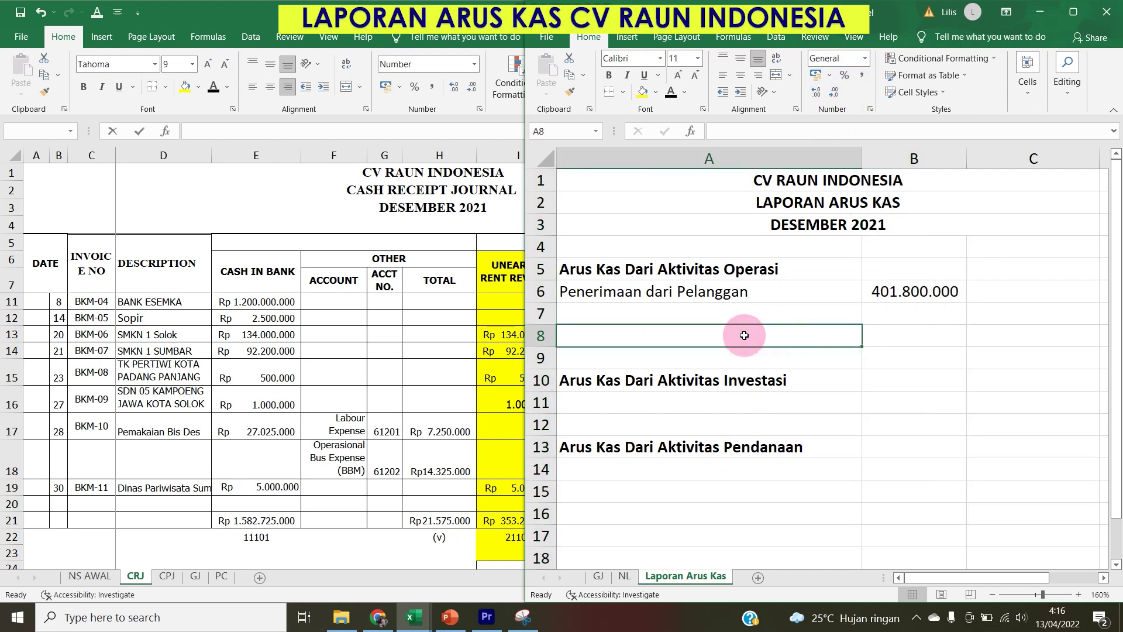
Fill the Bank Loans entry J11:L11 in the CRJ sheet with yellow.
{"action": "left_click", "coordinate": [388, 467]}
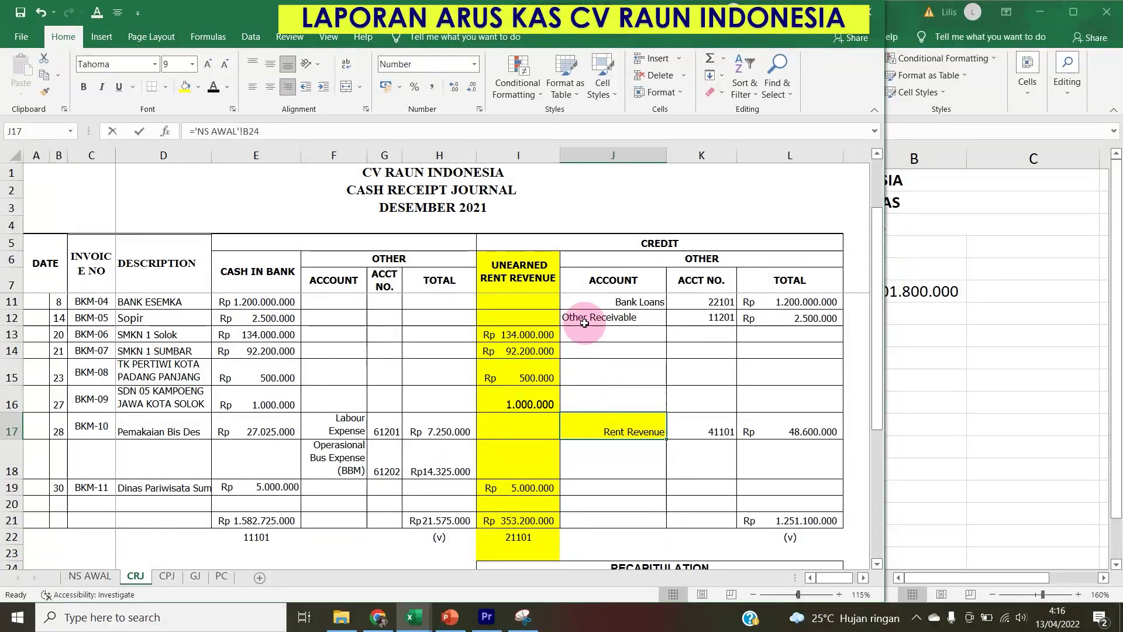
{"action": "left_click_drag", "start_coordinate": [612, 301], "coordinate": [754, 360]}
{"action": "left_click", "coordinate": [185, 86]}
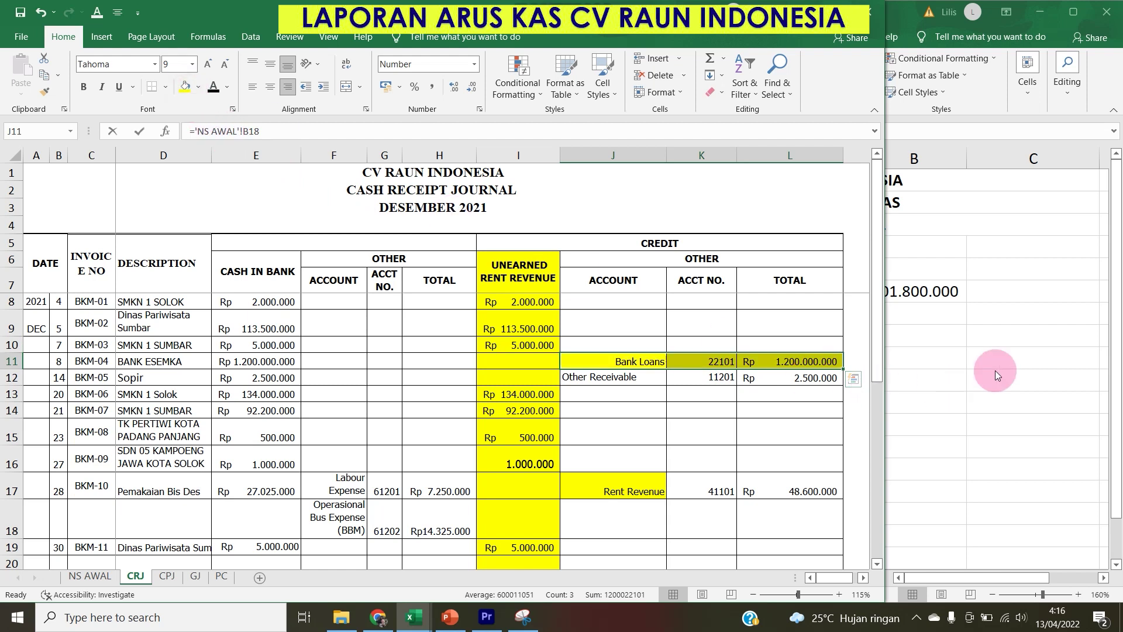
{"action": "left_click", "coordinate": [936, 329]}
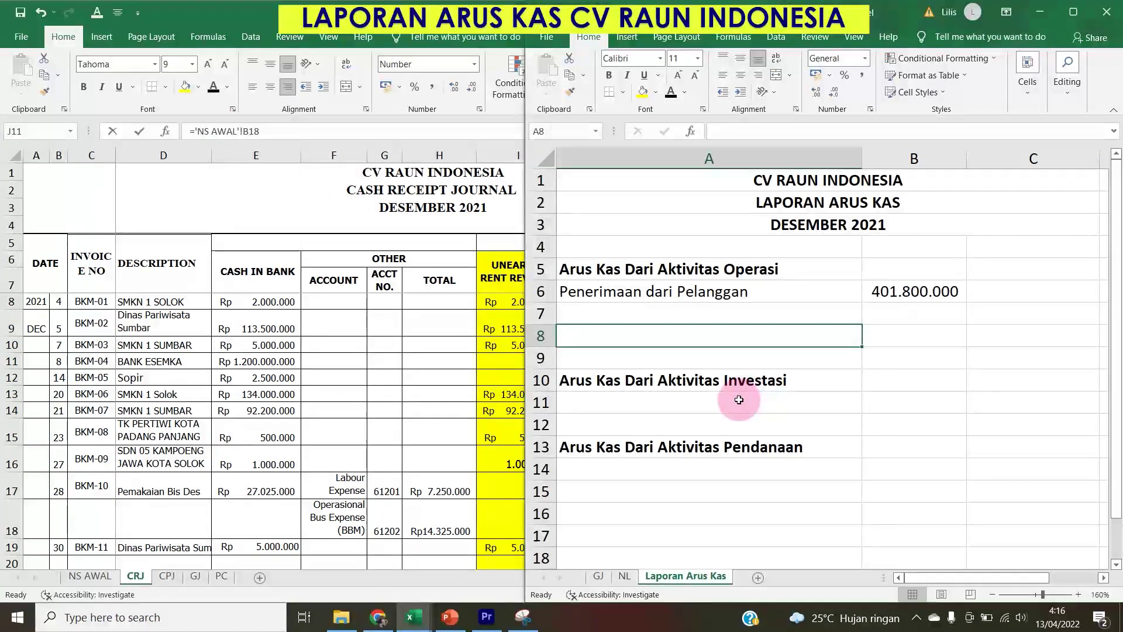
Enter "Penerimaan dari Bank Loan" in A14 of the Laporan Arus Kas sheet, under the financing activities heading.
{"action": "left_click", "coordinate": [597, 474]}
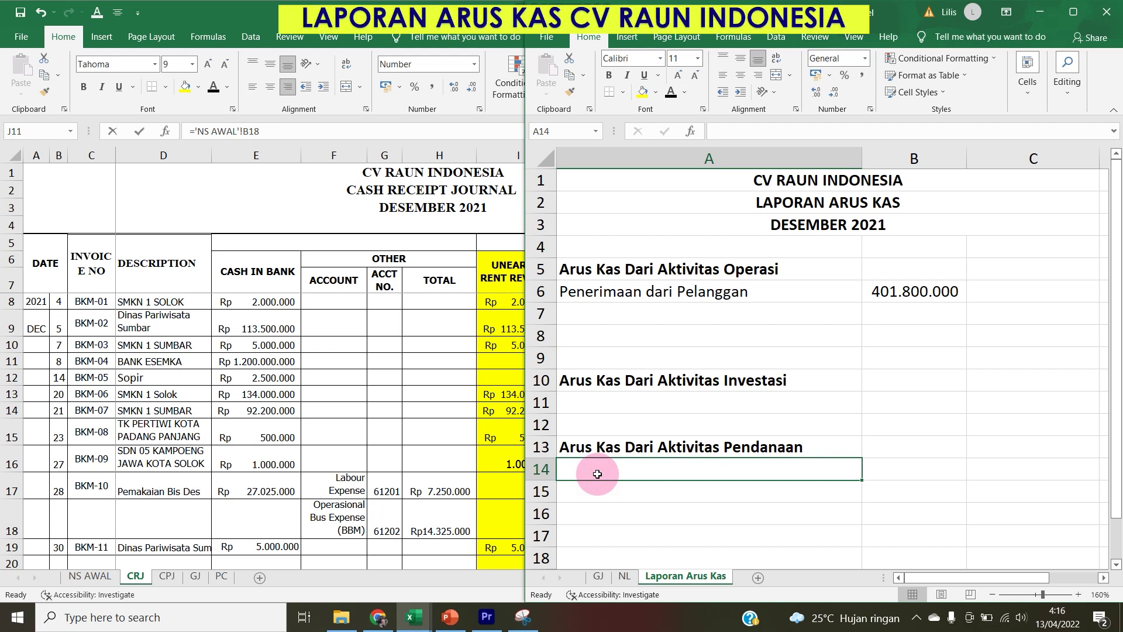
{"action": "type", "text": "Penerimaan dari Bank "}
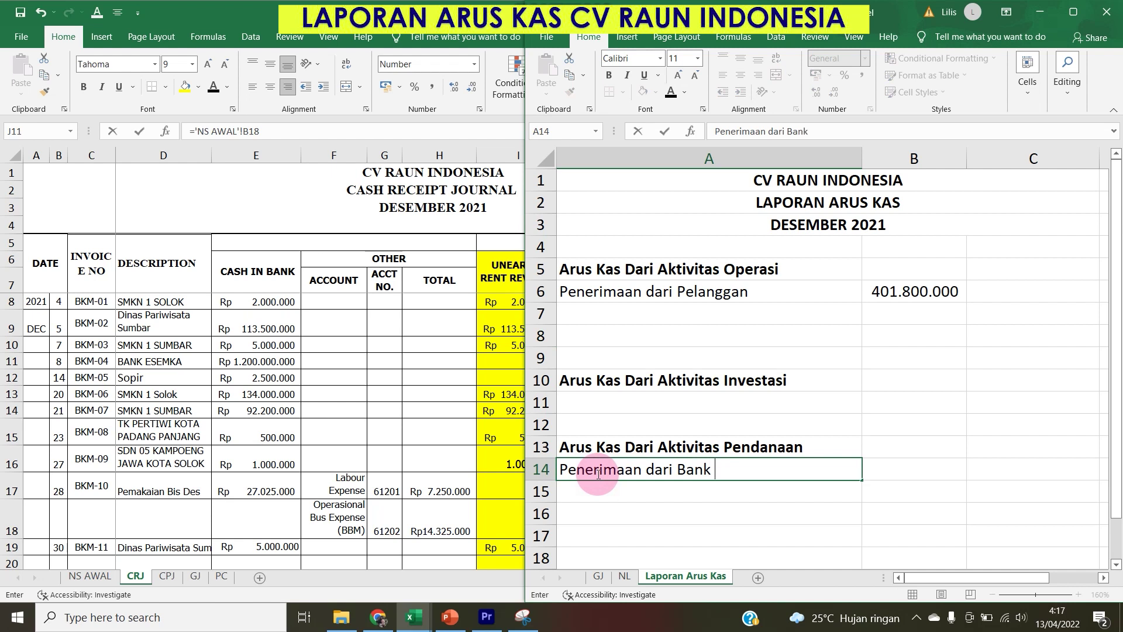
{"action": "type", "text": "Loan"}
{"action": "key", "text": "Tab"}
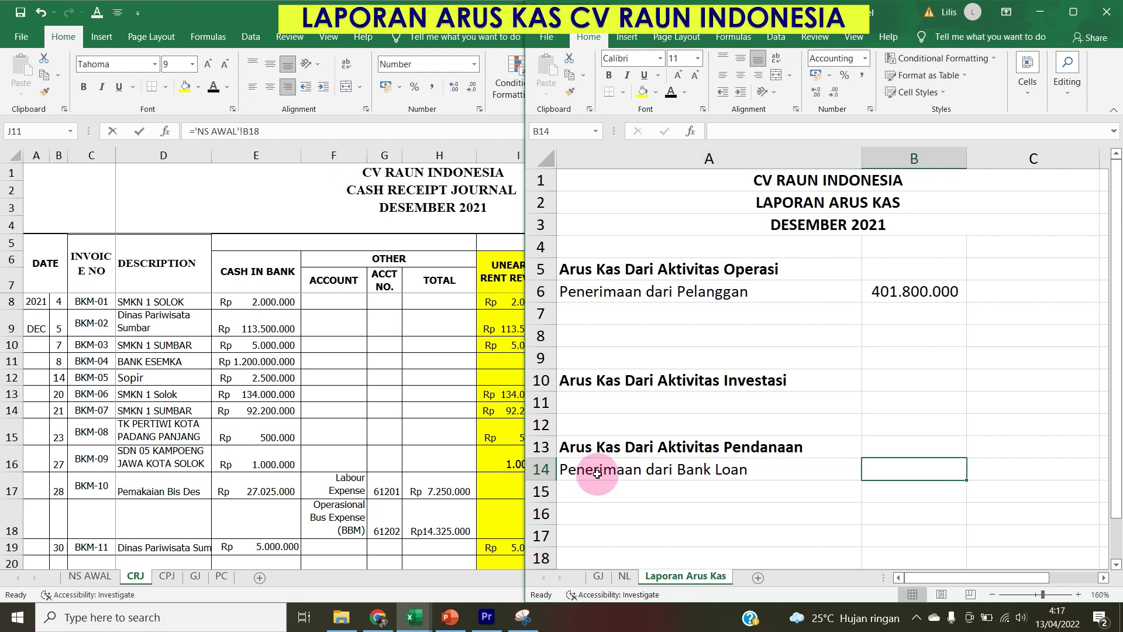
Link B14 to the Bank Loans amount in L11 of the CRJ sheet and autofit column B's width.
{"action": "type", "text": "="}
{"action": "left_click", "coordinate": [447, 390]}
{"action": "left_click", "coordinate": [754, 295]}
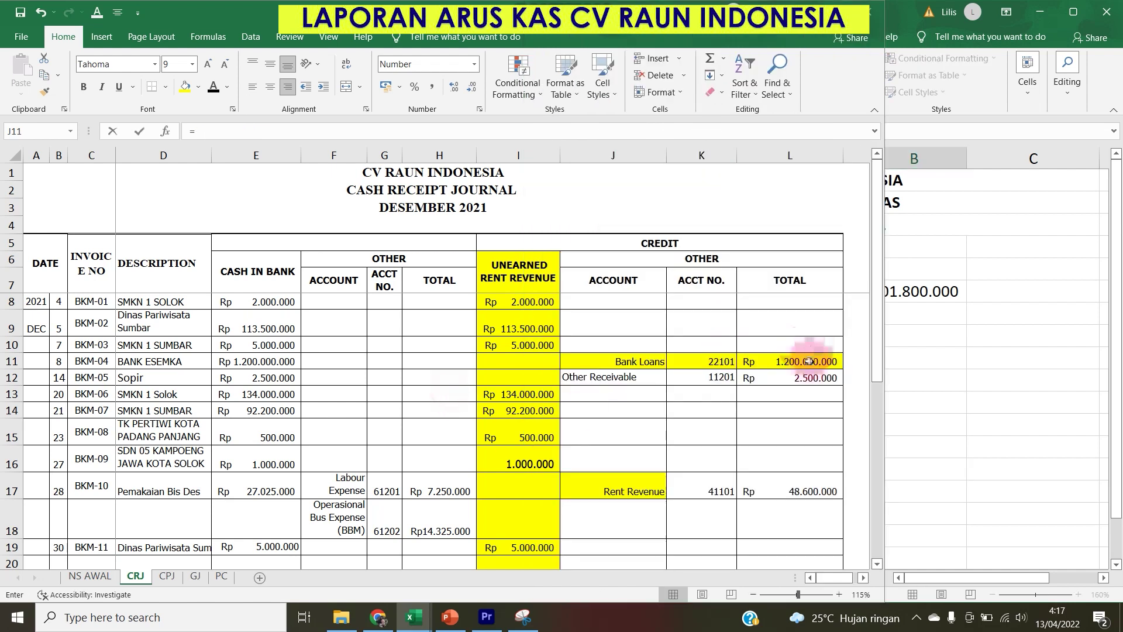
{"action": "key", "text": "Return"}
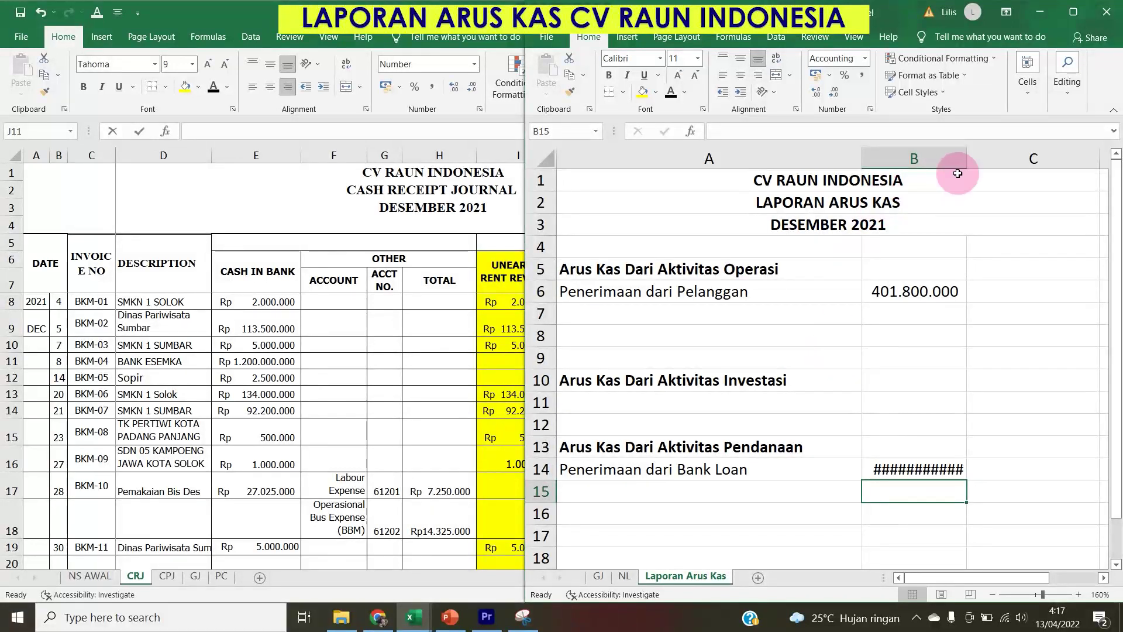
{"action": "double_click", "coordinate": [966, 158]}
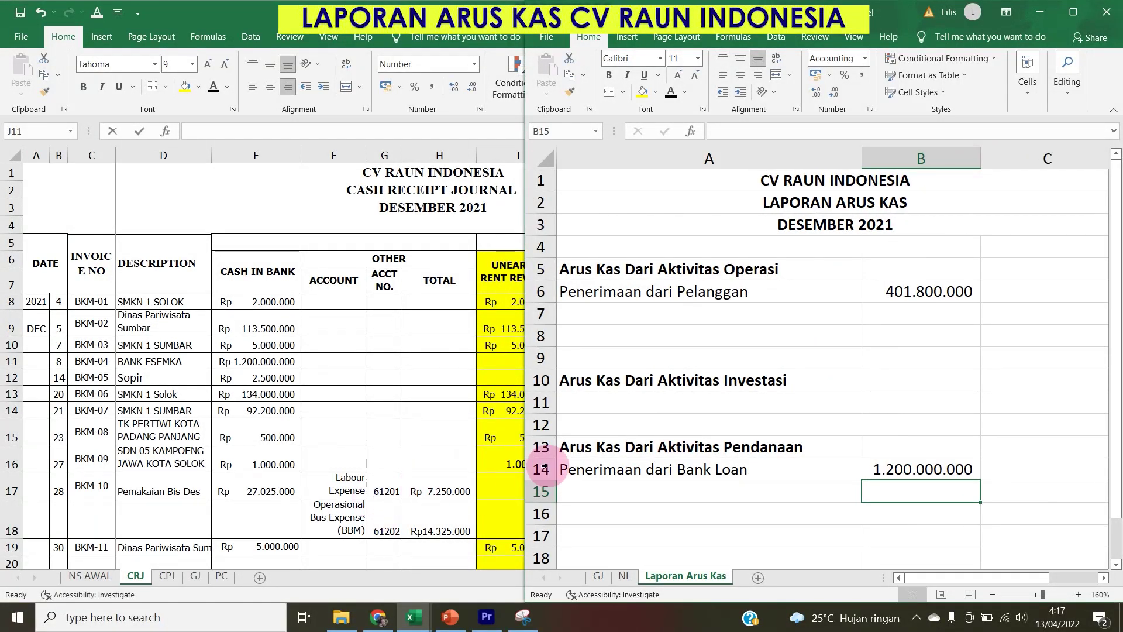
Fill the Other Receivable account cell J12 in the CRJ sheet with yellow.
{"action": "left_click", "coordinate": [640, 271]}
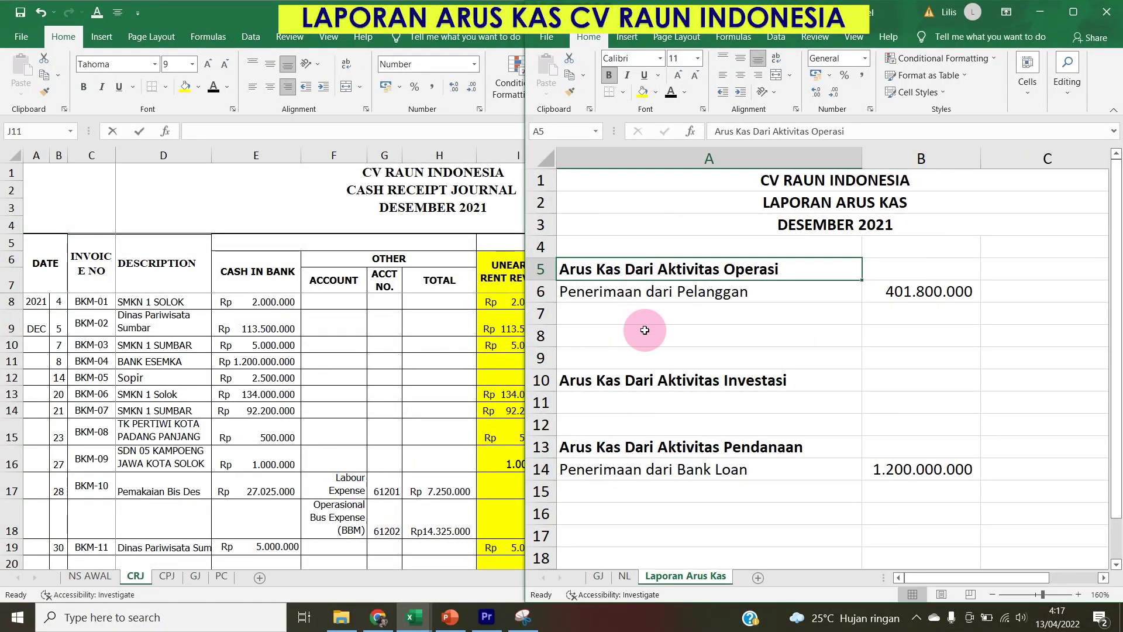
{"action": "left_click", "coordinate": [438, 431]}
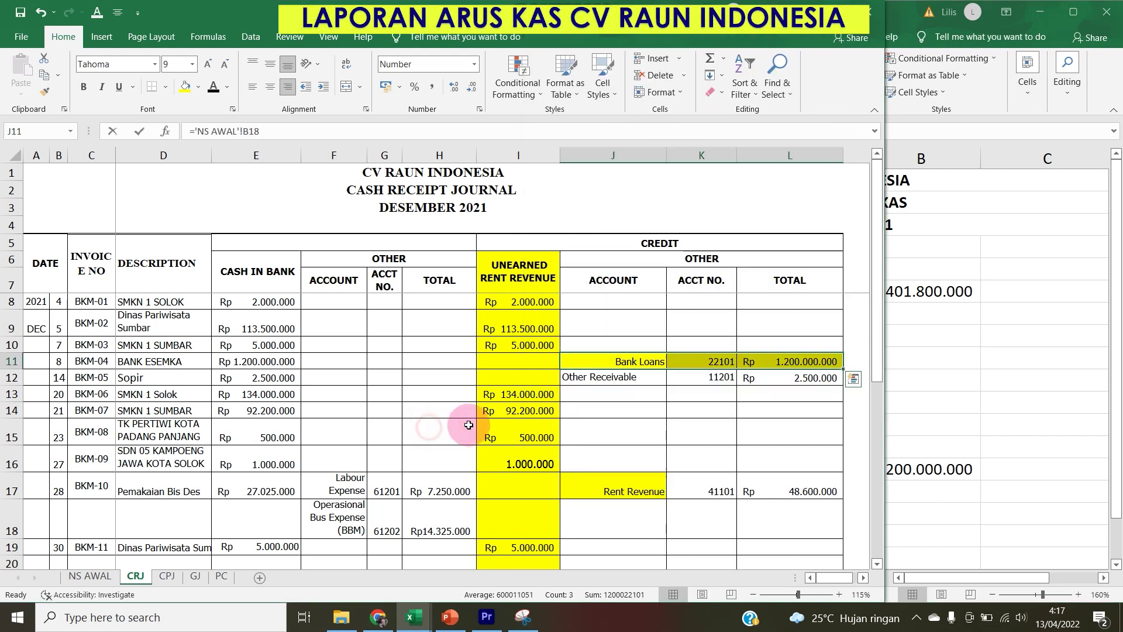
{"action": "left_click", "coordinate": [592, 379]}
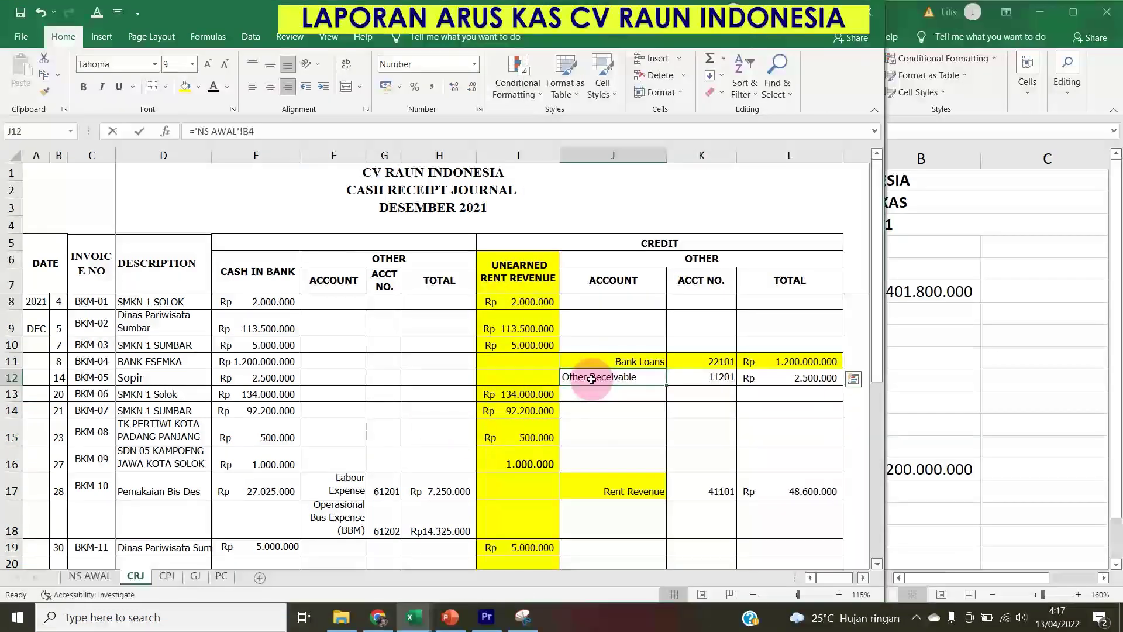
{"action": "left_click", "coordinate": [185, 86]}
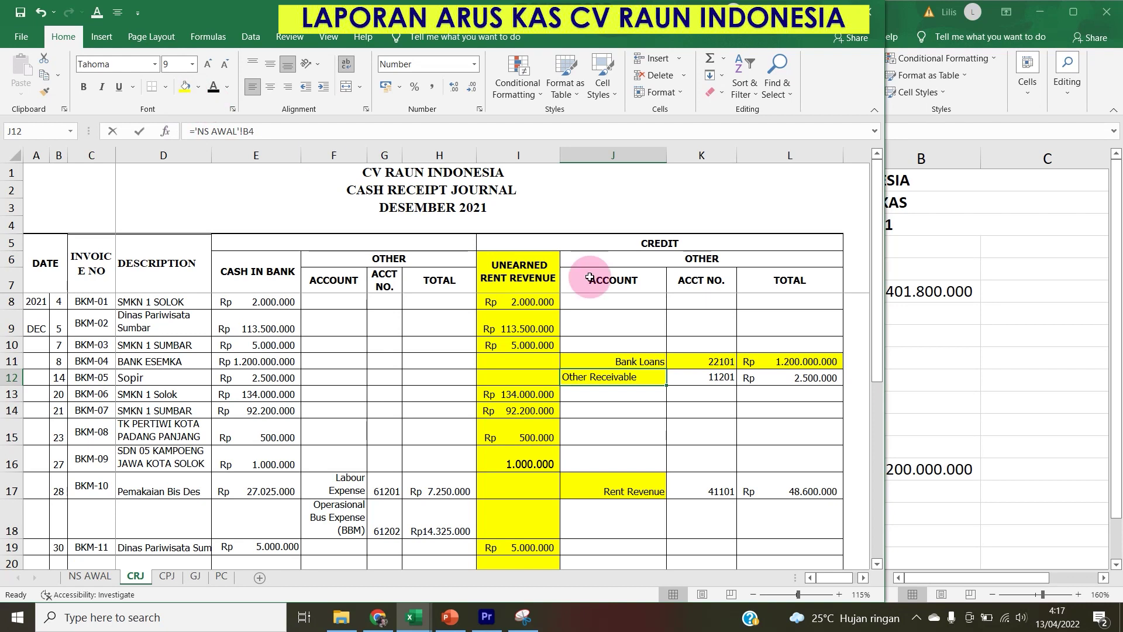
Enter "Penerimaan dari Other Receivable" in A7 of the Laporan Arus Kas sheet, under the operating activities heading.
{"action": "left_click", "coordinate": [1085, 296]}
{"action": "left_click", "coordinate": [652, 292]}
{"action": "left_click", "coordinate": [652, 312]}
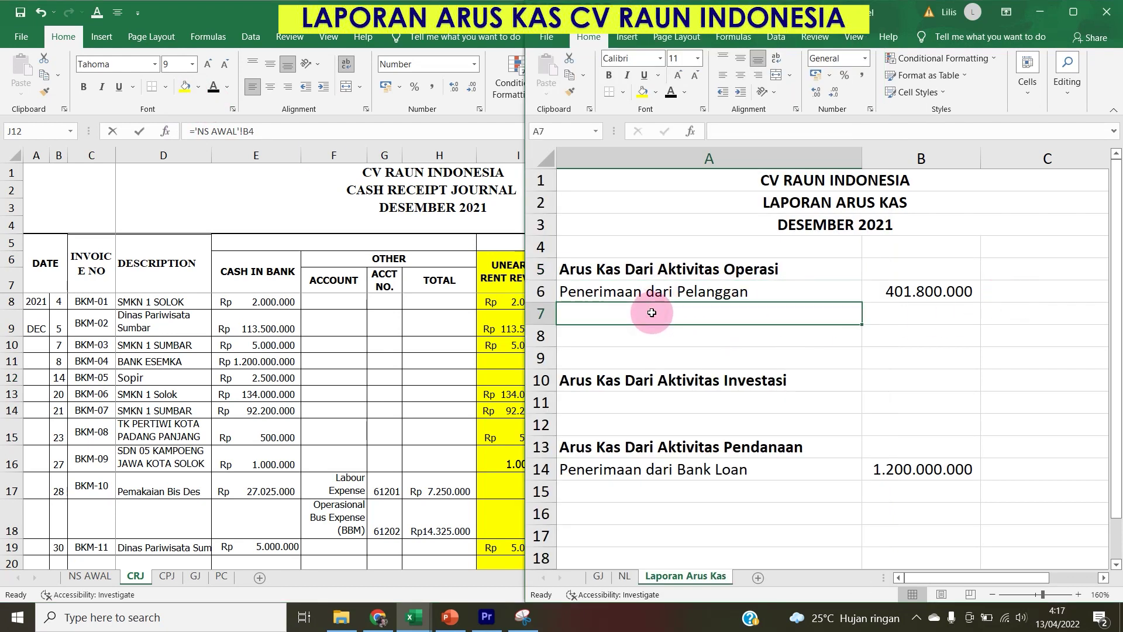
{"action": "type", "text": "P"}
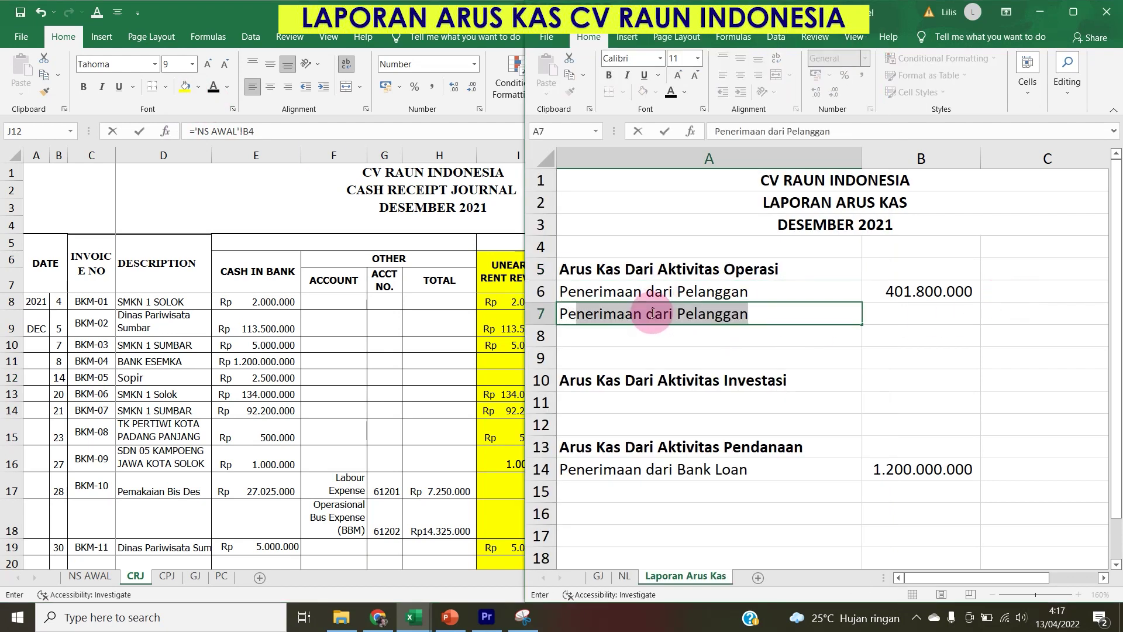
{"action": "type", "text": "e"}
{"action": "double_click", "coordinate": [680, 314]}
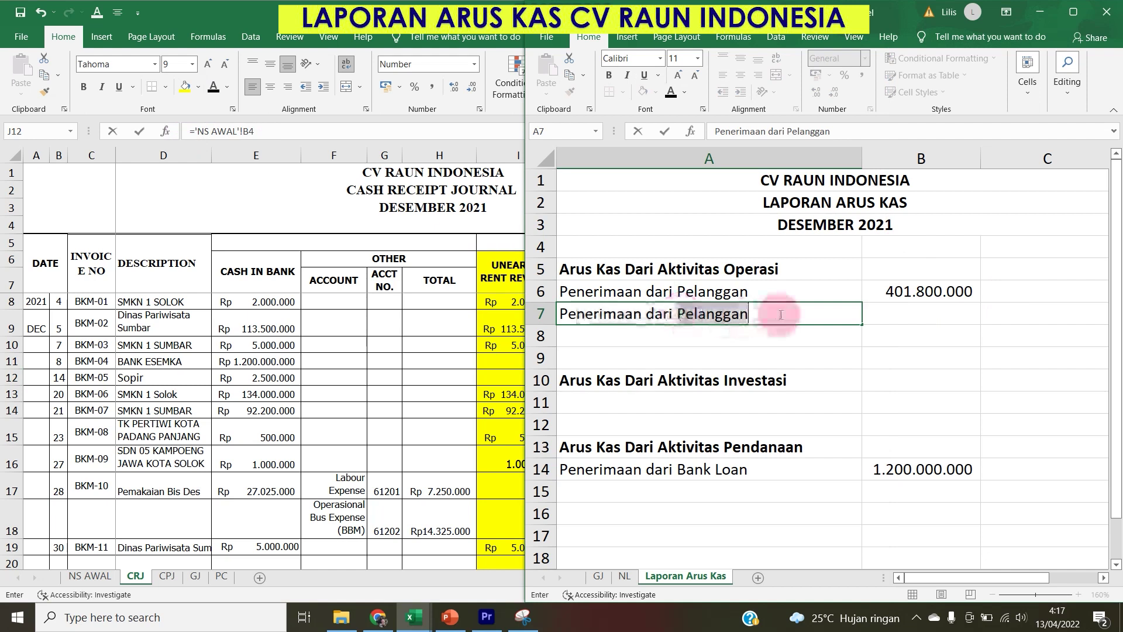
{"action": "type", "text": "Other"}
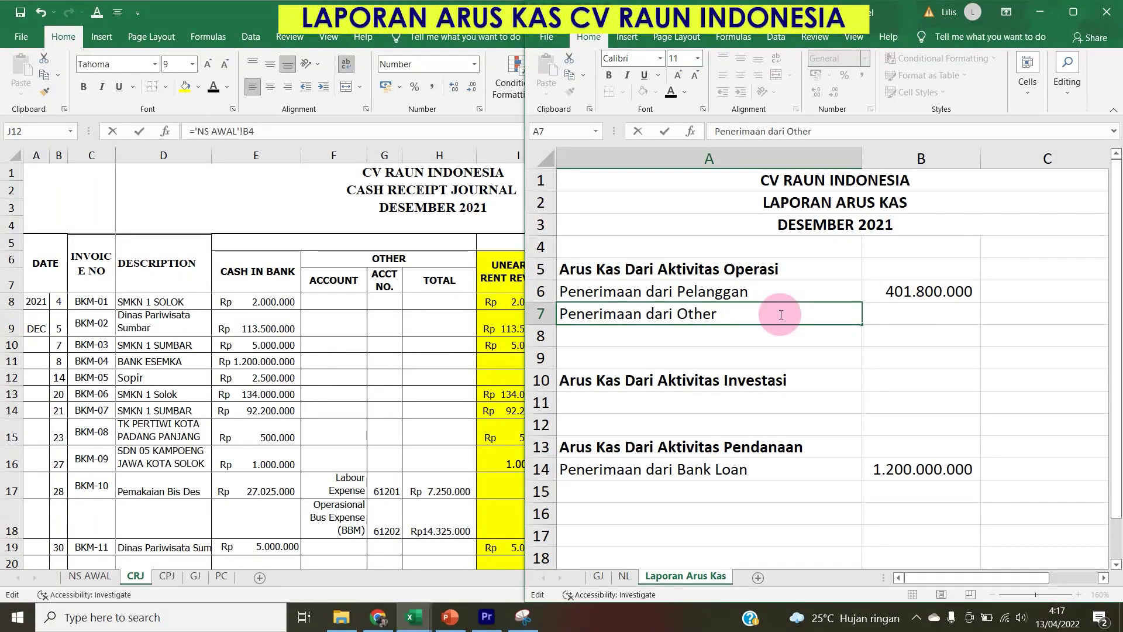
{"action": "type", "text": " Receivable"}
{"action": "key", "text": "Tab"}
Link B7 to the Other Receivable amount in L12 of the CRJ sheet.
{"action": "type", "text": "="}
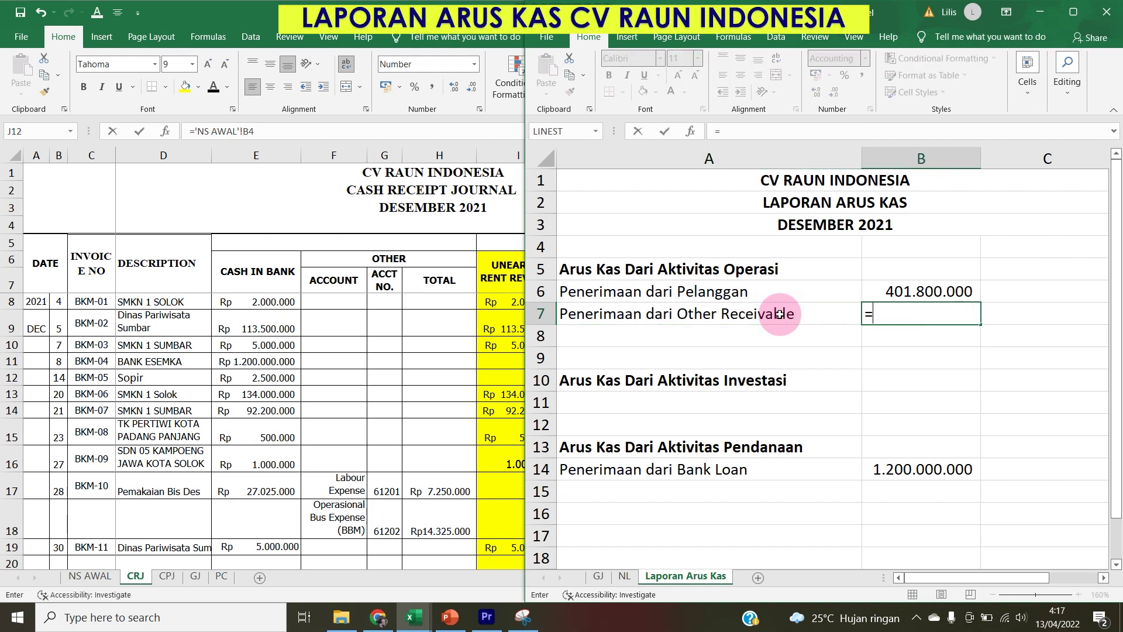
{"action": "left_click", "coordinate": [480, 360]}
{"action": "left_click", "coordinate": [797, 379]}
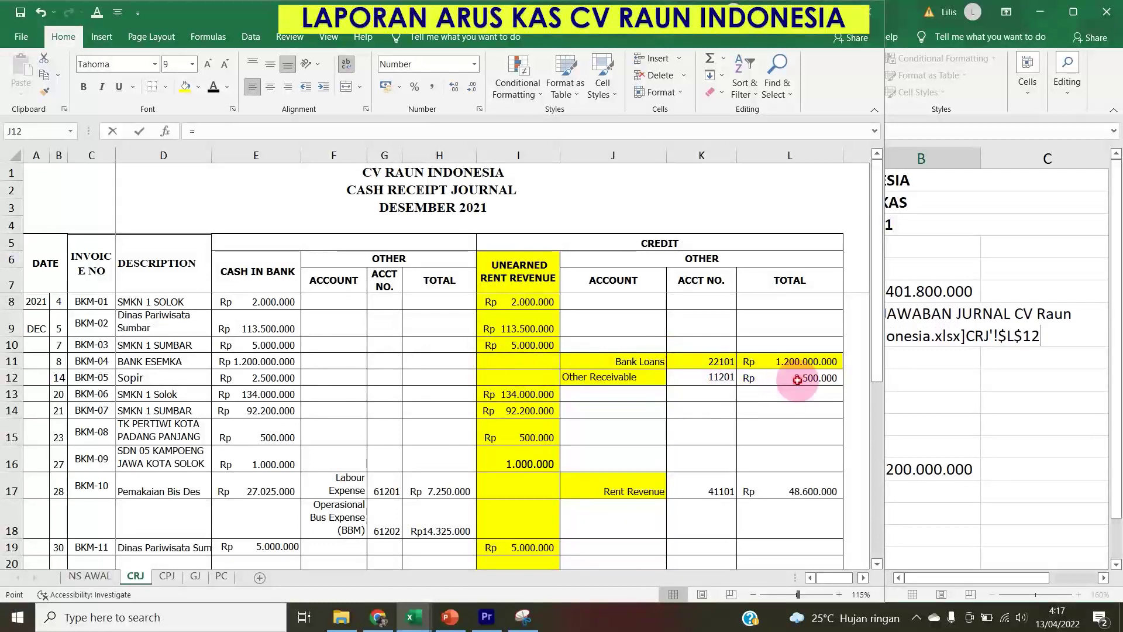
{"action": "key", "text": "Return"}
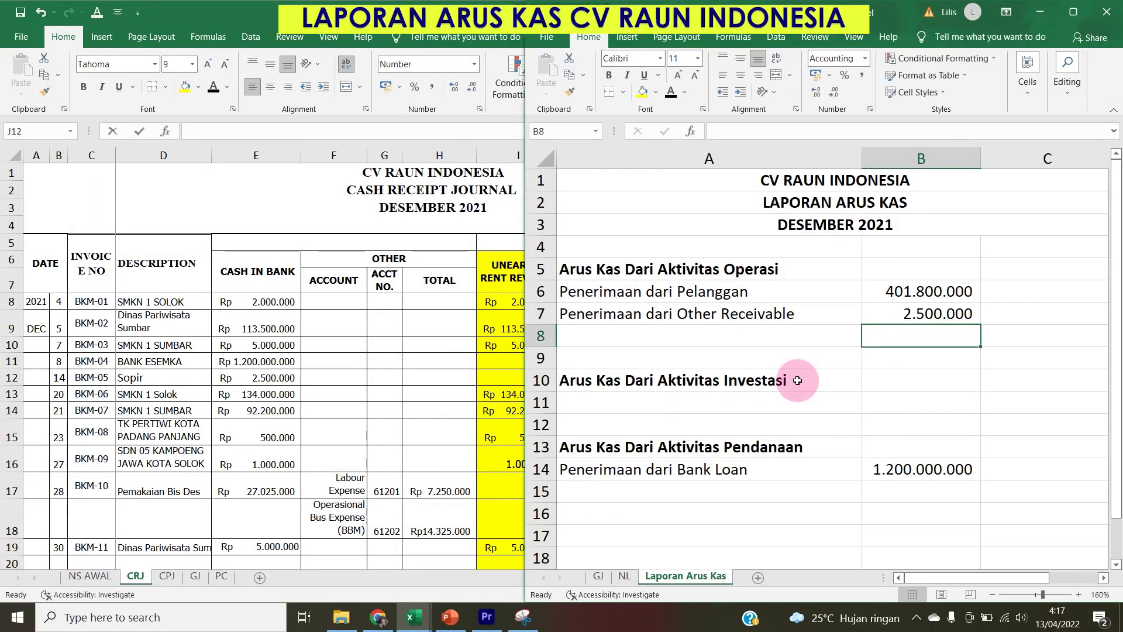
Examine the Rent Revenue, Cash in Bank, Labour Expense and Operasional Bus Expense amounts of entry BKM-10 in the CRJ sheet.
{"action": "left_click", "coordinate": [420, 434]}
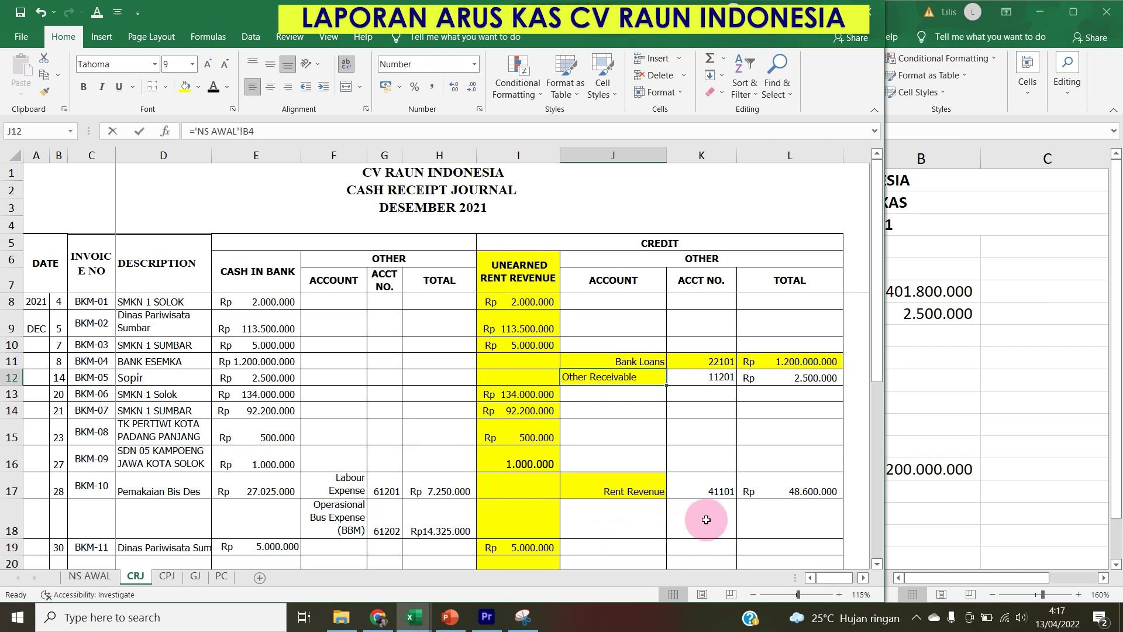
{"action": "left_click", "coordinate": [764, 497]}
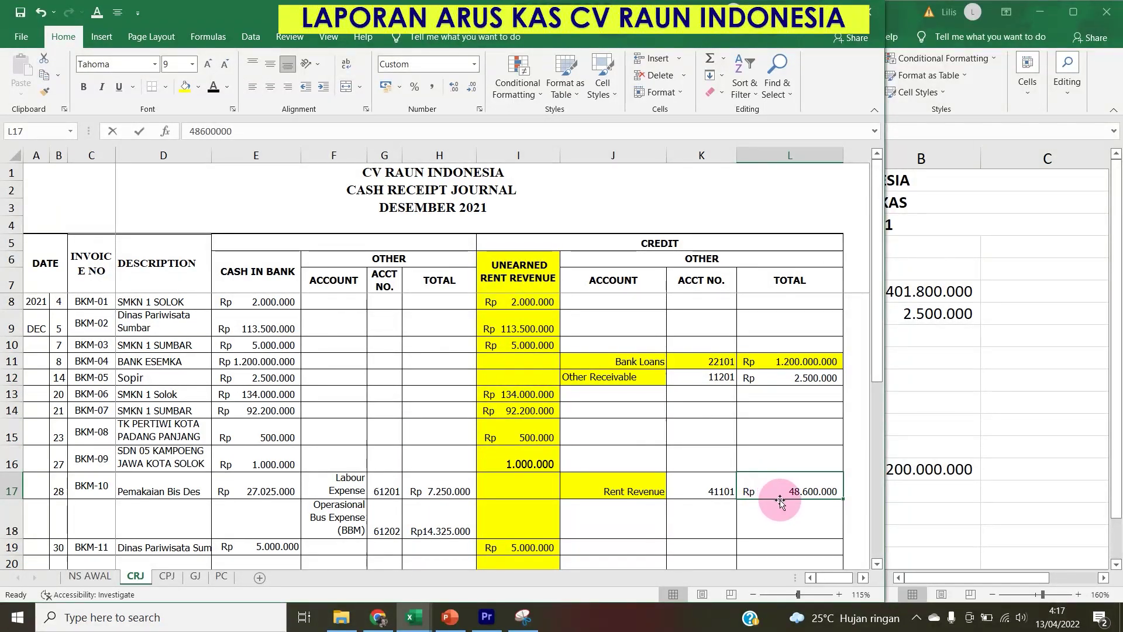
{"action": "left_click", "coordinate": [291, 521]}
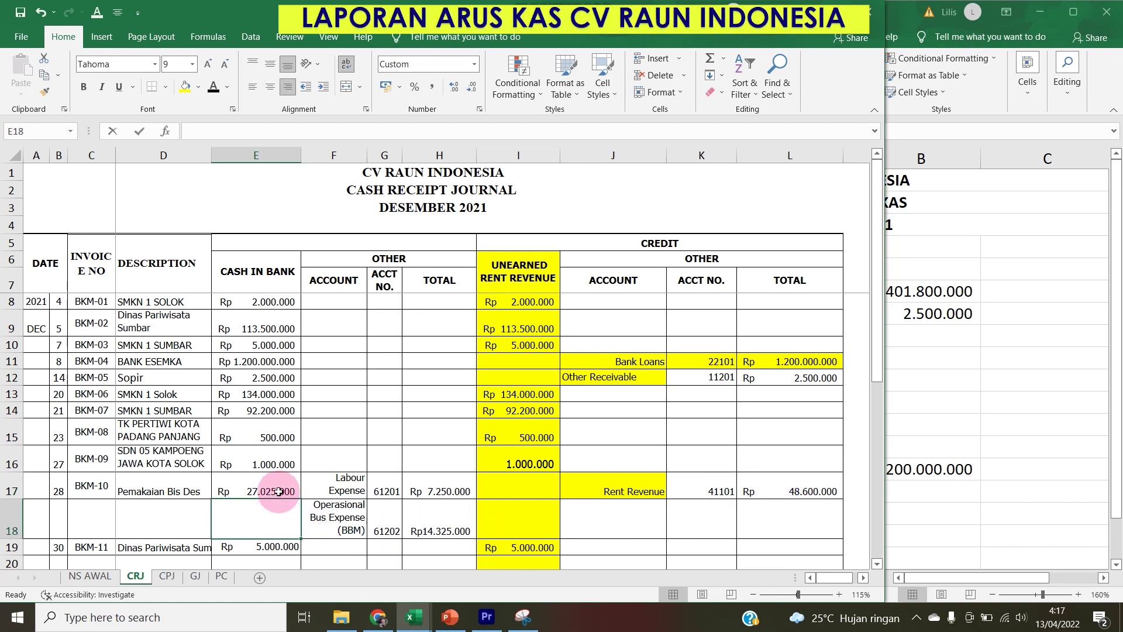
{"action": "left_click_drag", "start_coordinate": [345, 490], "coordinate": [435, 527]}
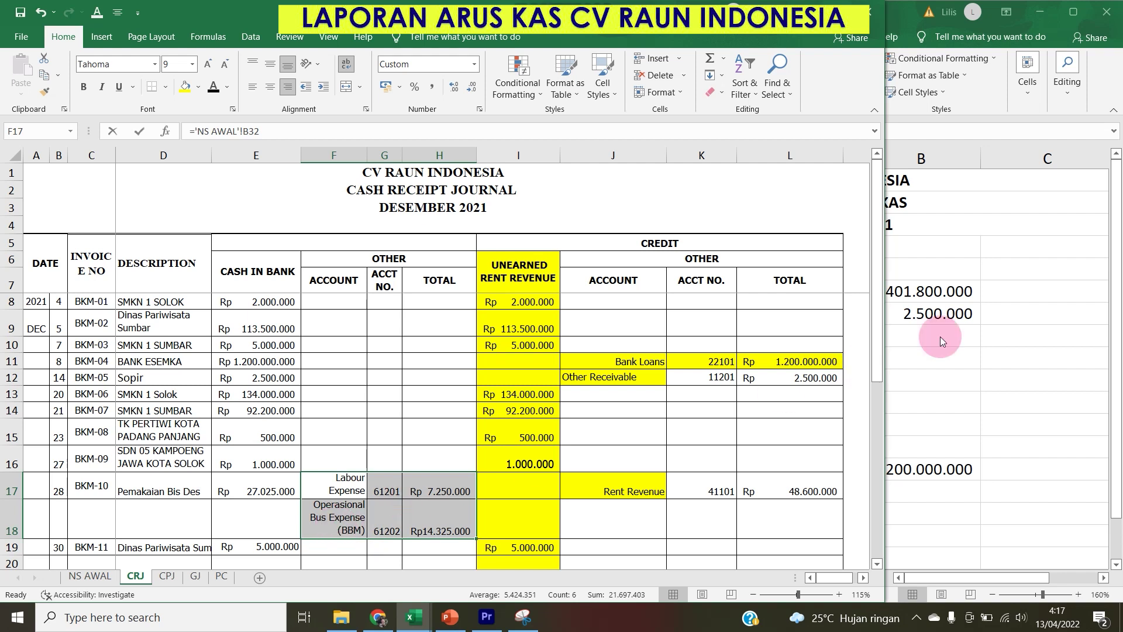
Insert two blank rows at rows 8 and 9 of the Laporan Arus Kas sheet, above the investing activities heading.
{"action": "left_click", "coordinate": [1034, 294]}
{"action": "left_click", "coordinate": [573, 346]}
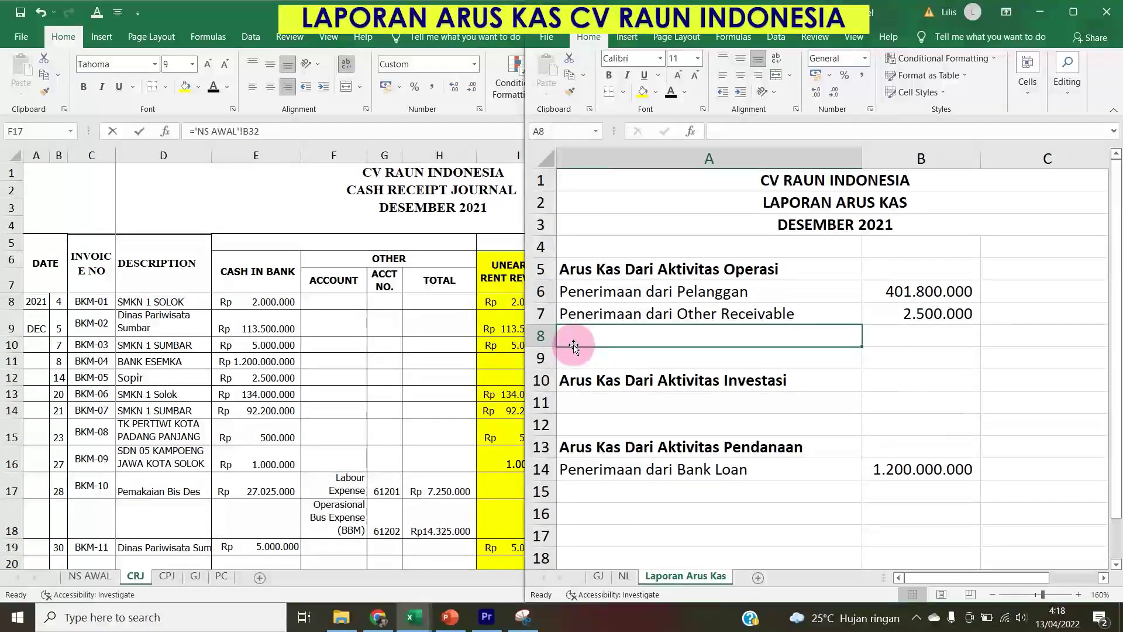
{"action": "left_click_drag", "start_coordinate": [573, 345], "coordinate": [573, 345]}
{"action": "key", "text": "alt+h"}
{"action": "key", "text": "i"}
{"action": "key", "text": "r"}
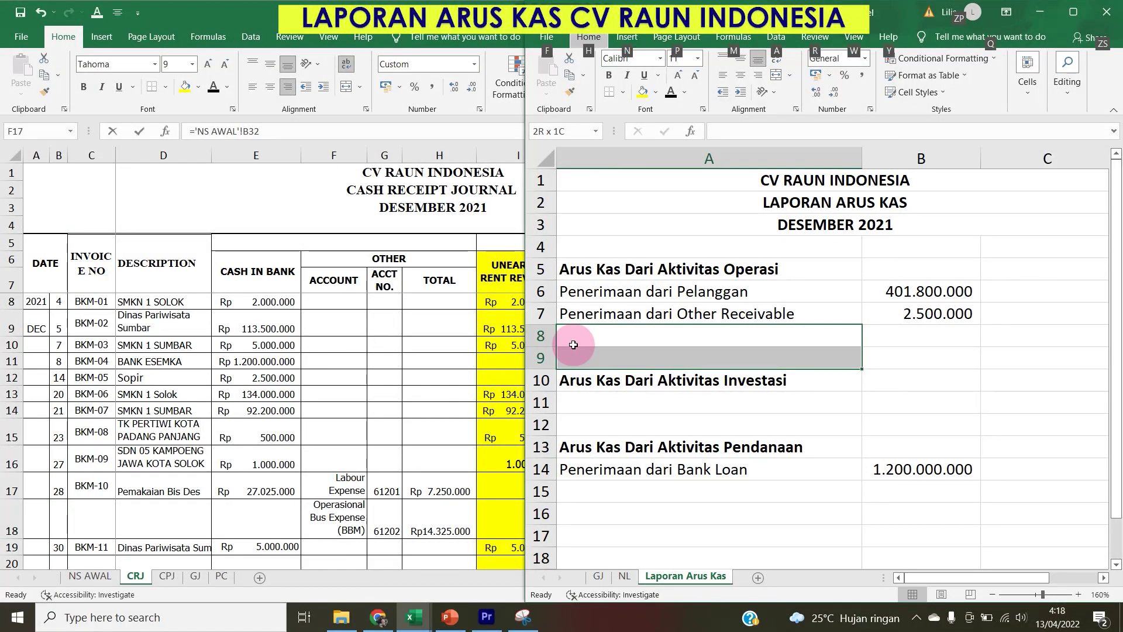
Enter "Pembayaran Labor Expense" in A8 and link B8 to the negative of the Labour Expense amount in H17 of the CRJ sheet.
{"action": "left_click", "coordinate": [573, 345]}
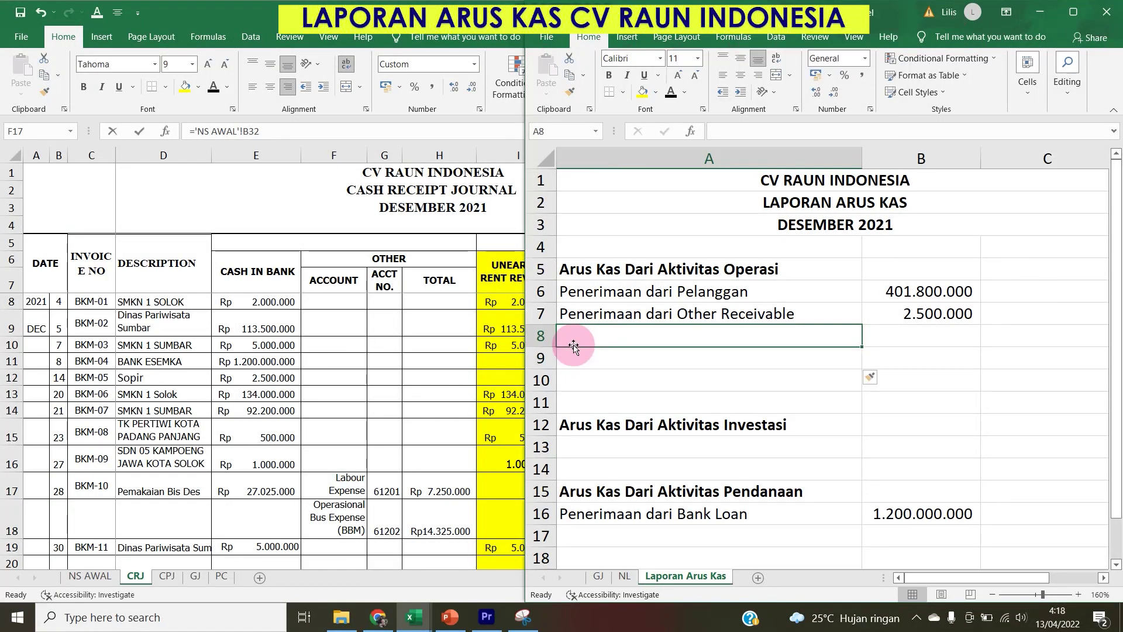
{"action": "type", "text": "Pe"}
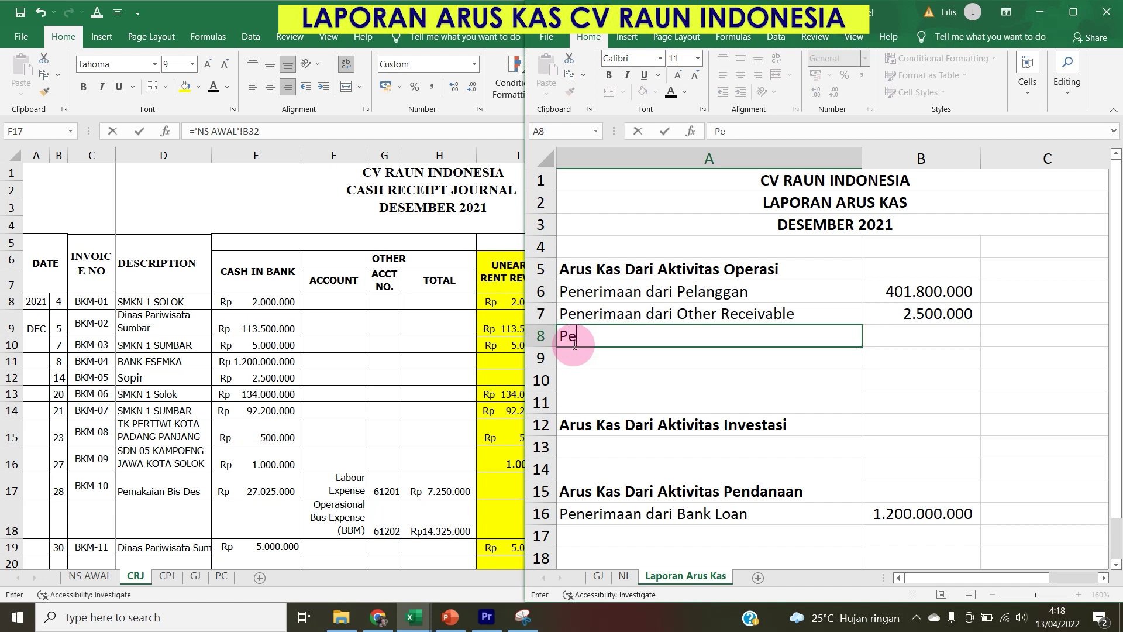
{"action": "type", "text": "mbayaran Labor E"}
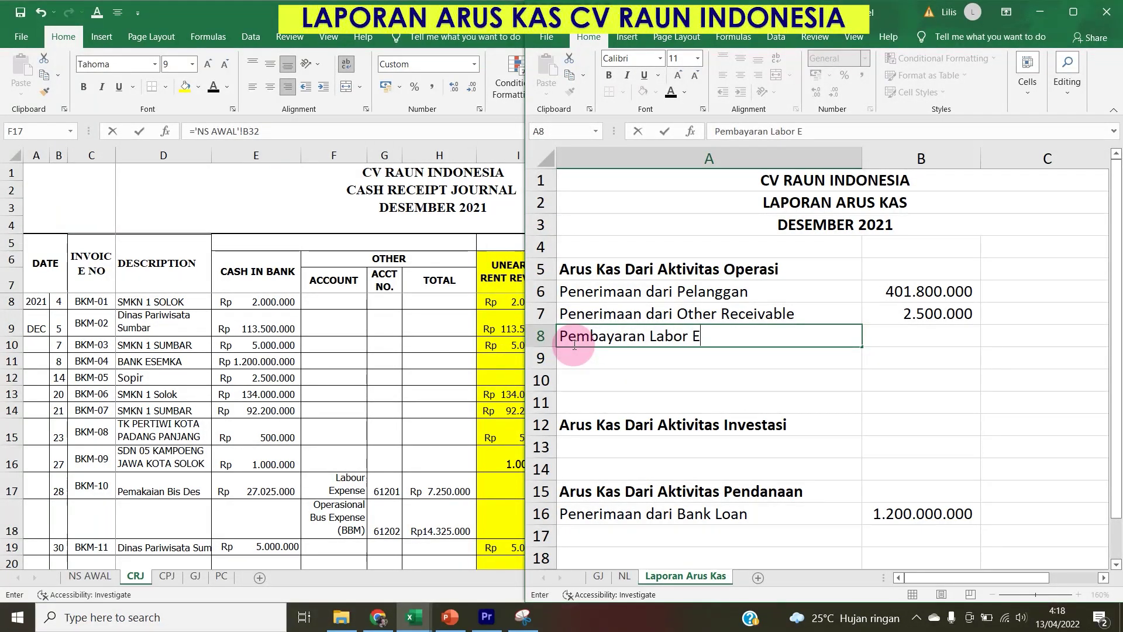
{"action": "type", "text": "xpense"}
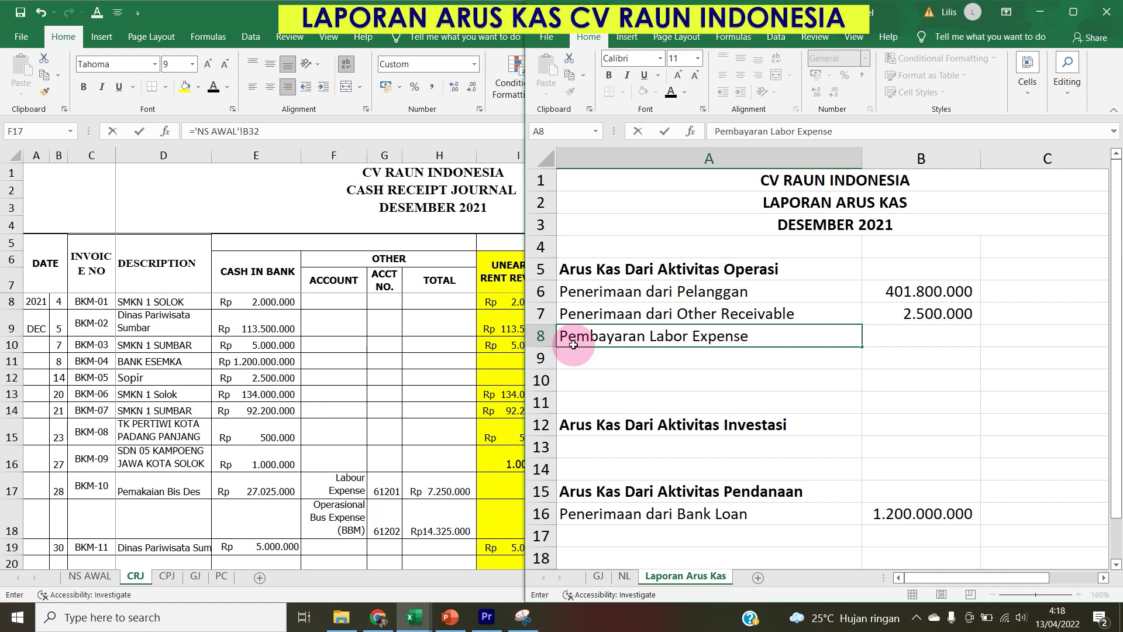
{"action": "key", "text": "Tab"}
{"action": "type", "text": "=-"}
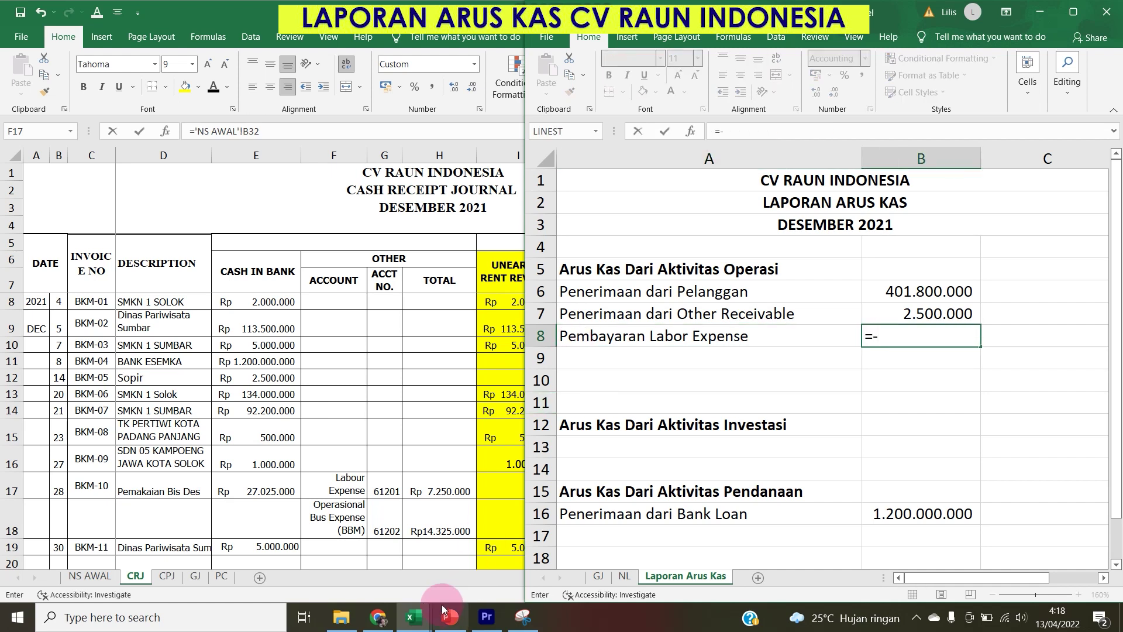
{"action": "left_click", "coordinate": [445, 490]}
{"action": "key", "text": "Return"}
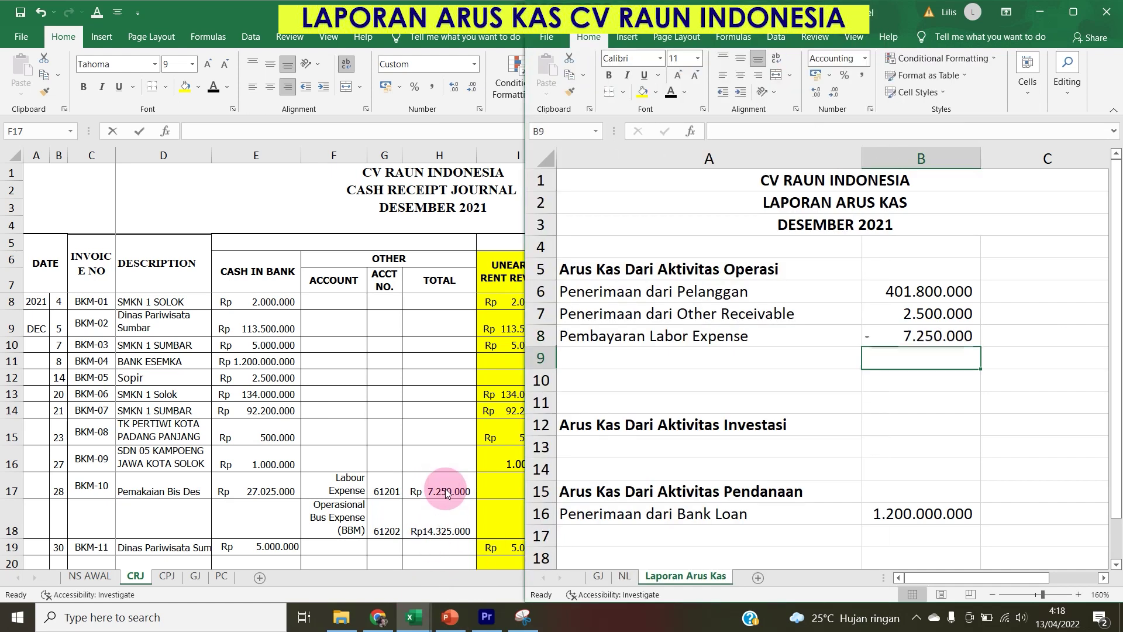
Enter "Pembayaran Operasional Bus Expense" in A9 and link B9 to the negative of the amount in H18 of the CRJ sheet.
{"action": "left_click", "coordinate": [597, 358]}
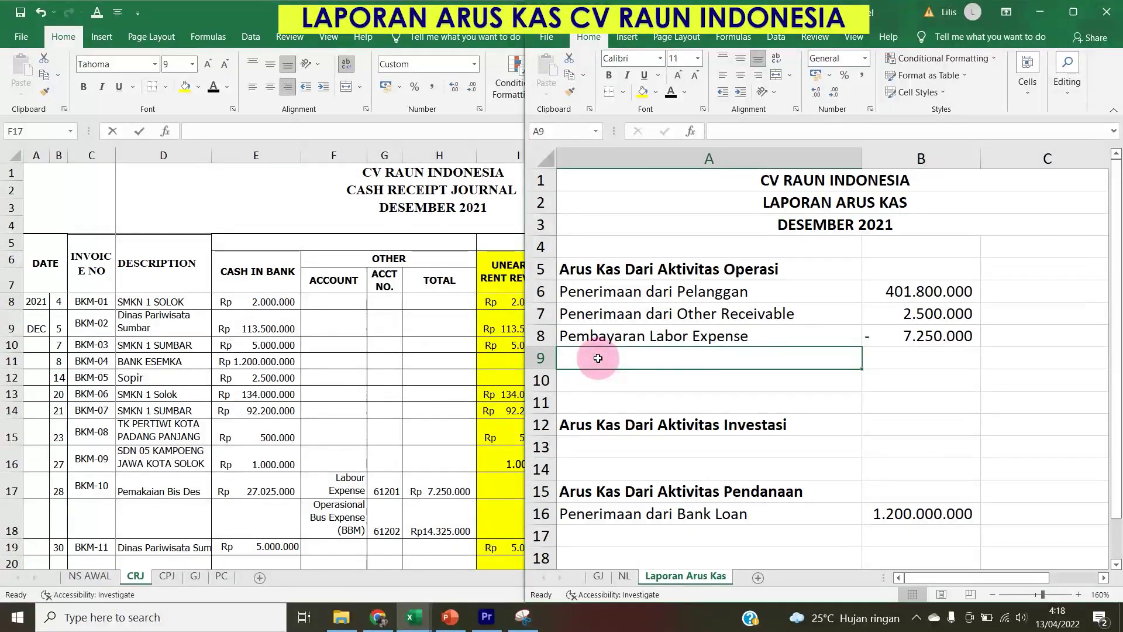
{"action": "type", "text": "Pe"}
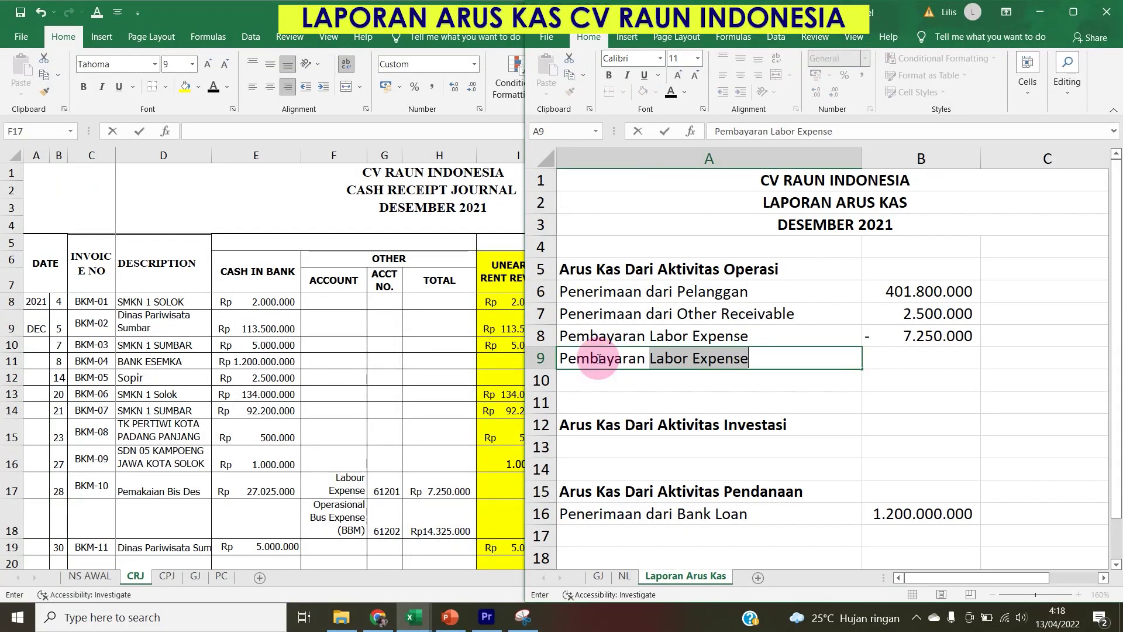
{"action": "type", "text": "mbayaran Opera"}
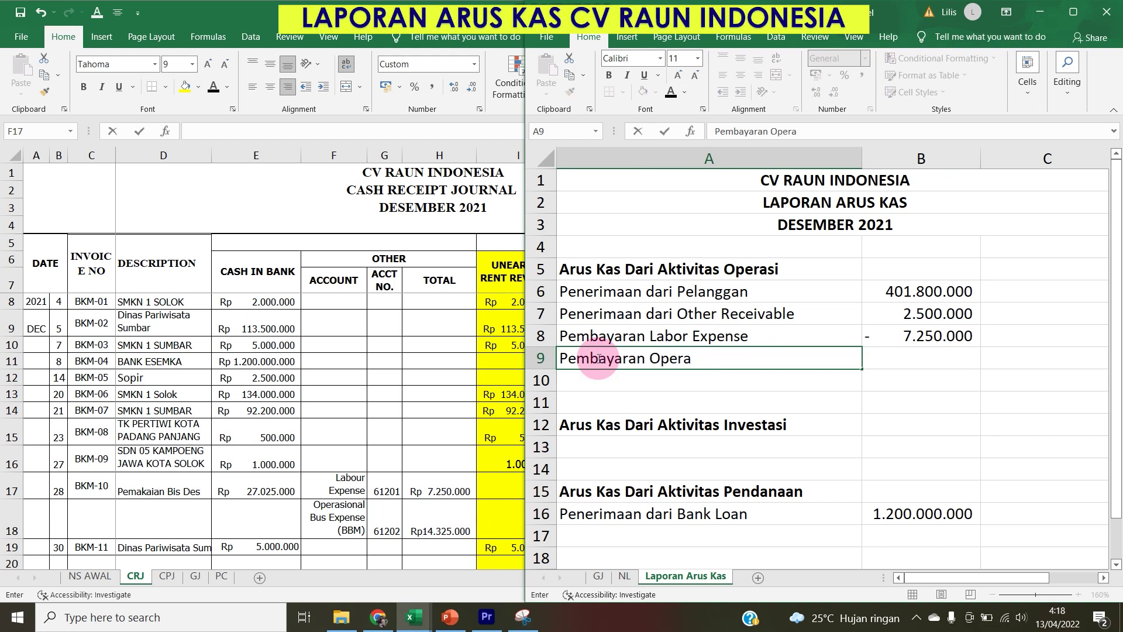
{"action": "type", "text": "sio"}
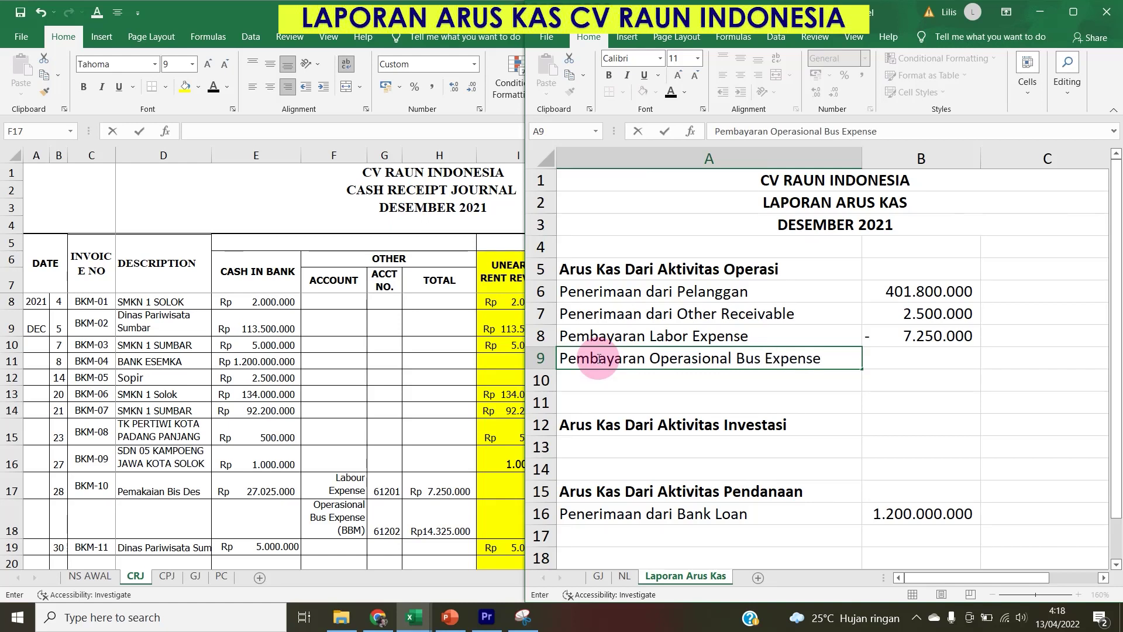
{"action": "type", "text": "nal Bus Expense"}
{"action": "key", "text": "Tab"}
{"action": "type", "text": "=-"}
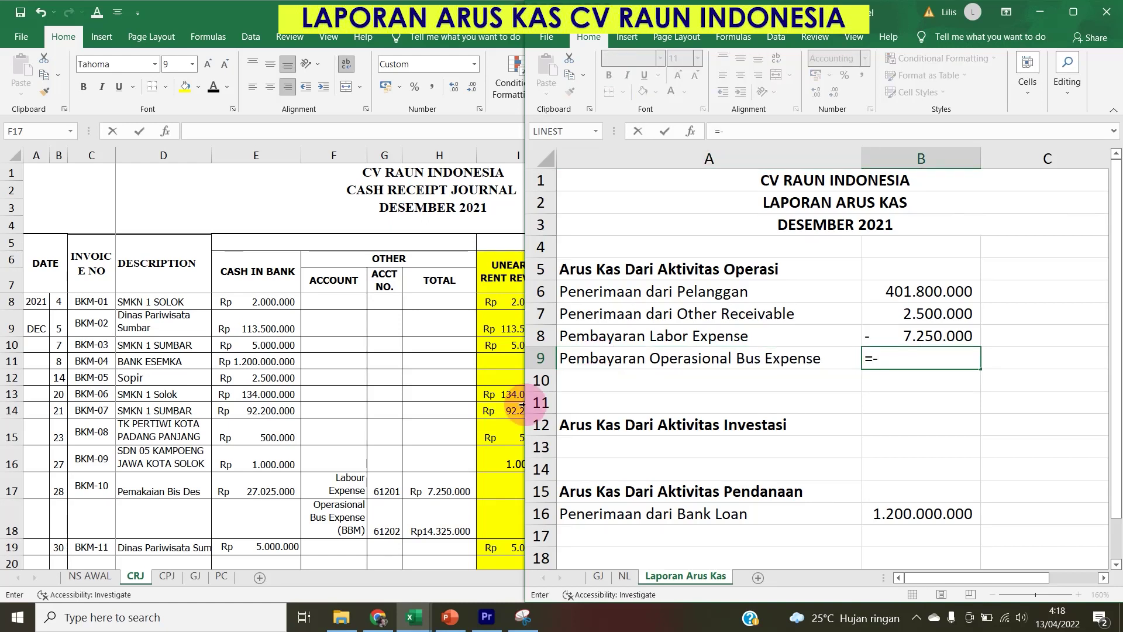
{"action": "left_click", "coordinate": [437, 522]}
{"action": "left_click", "coordinate": [437, 522]}
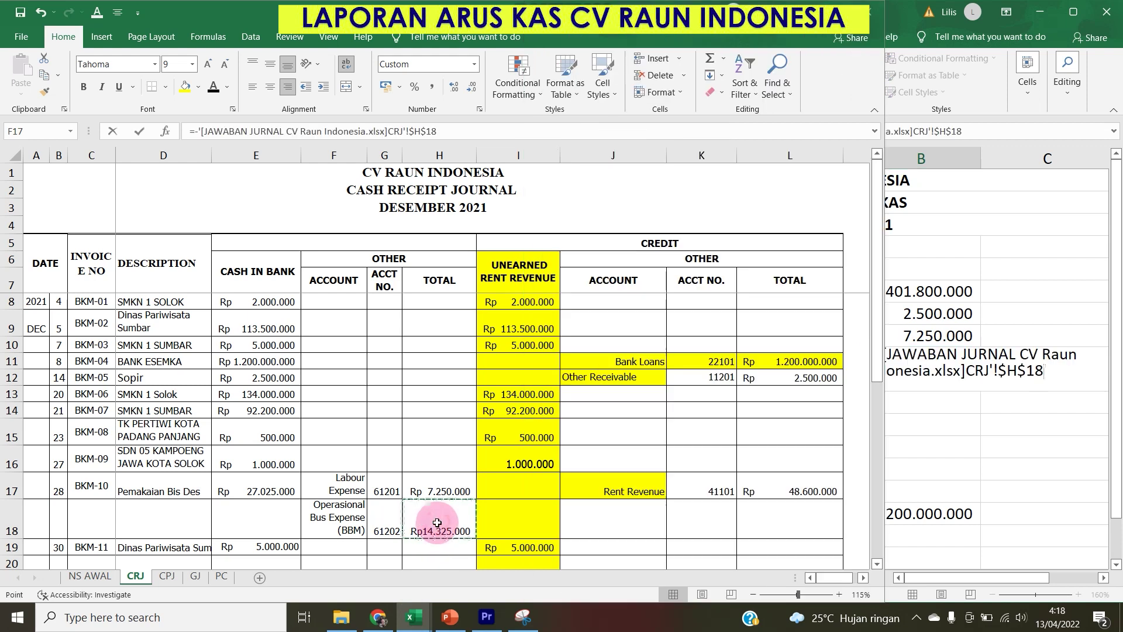
{"action": "key", "text": "Return"}
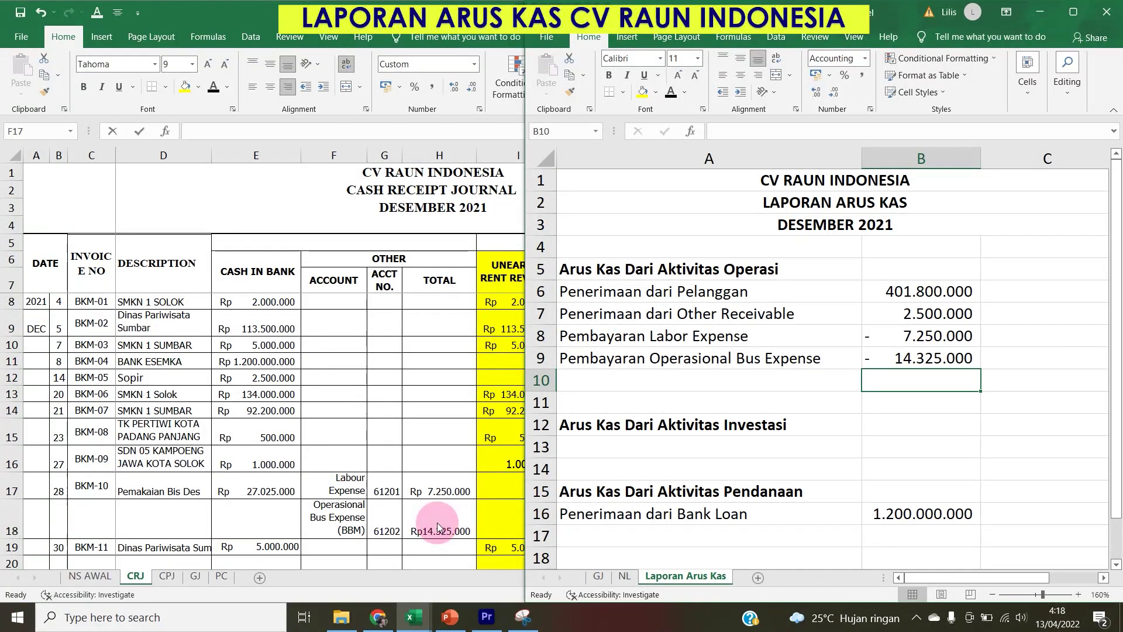
Fill the Labour Expense column E of the CPJ sheet with yellow.
{"action": "left_click", "coordinate": [329, 478]}
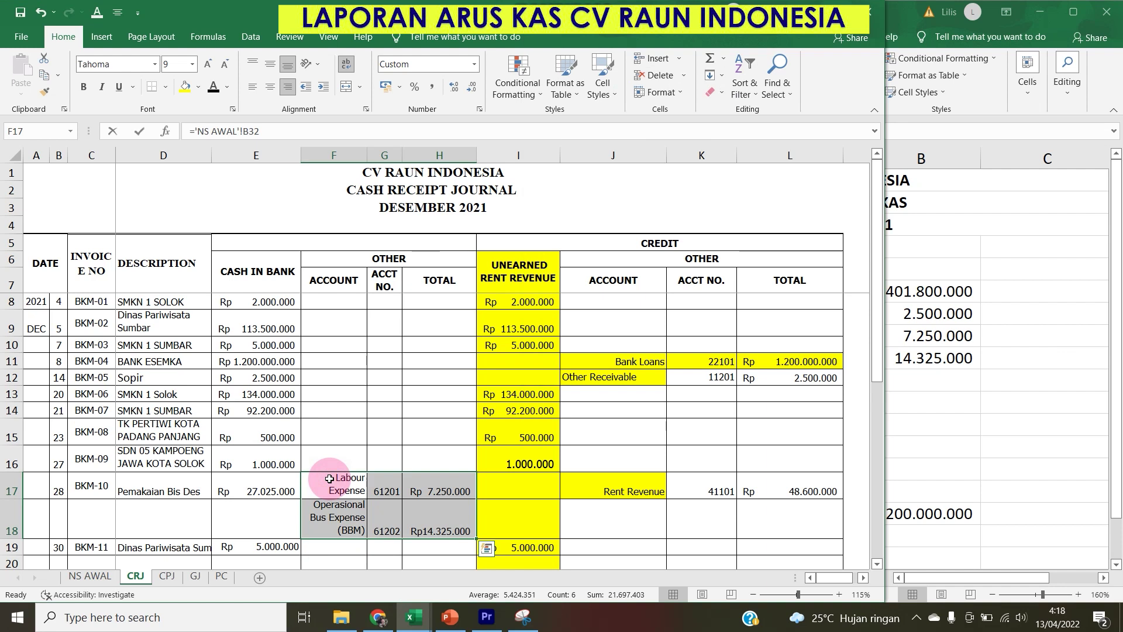
{"action": "left_click", "coordinate": [169, 581]}
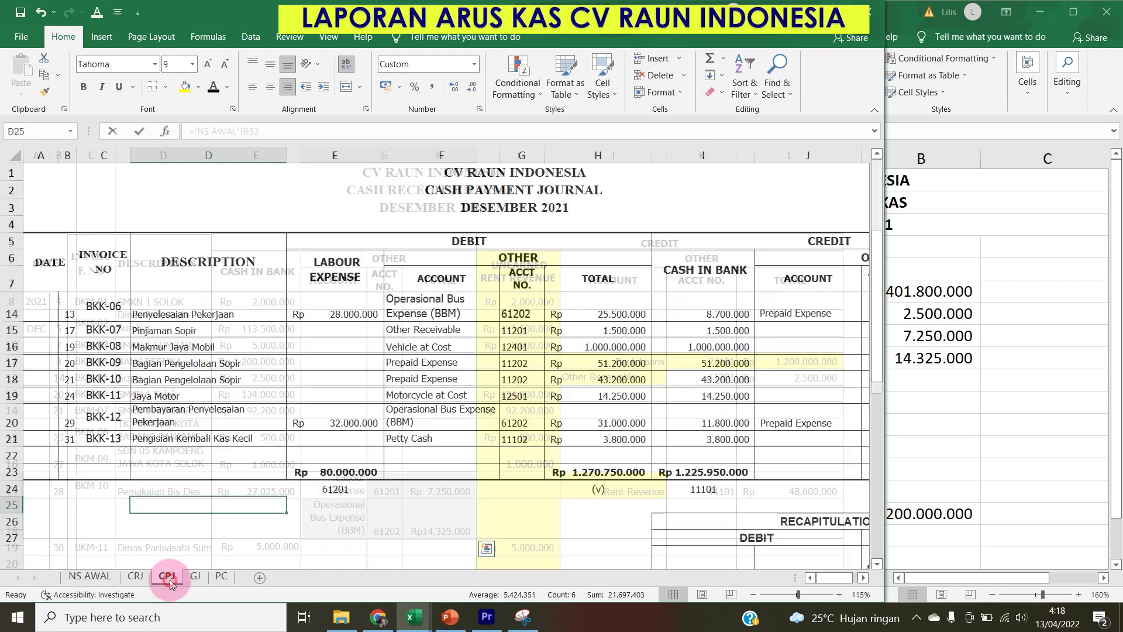
{"action": "left_click", "coordinate": [228, 504]}
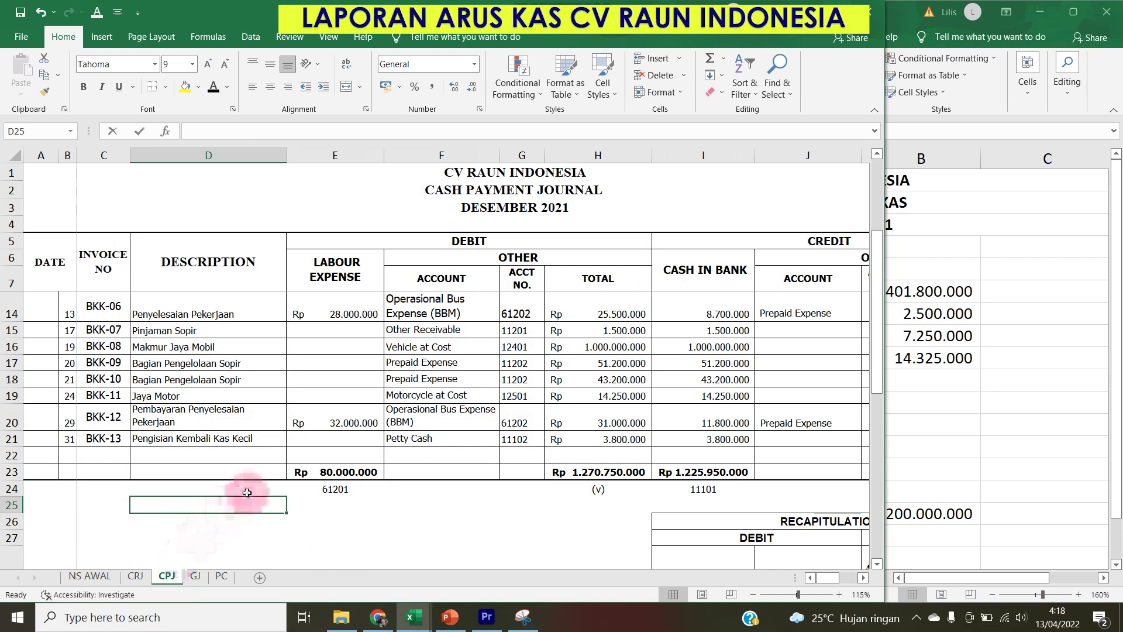
{"action": "scroll", "coordinate": [399, 459], "scroll_direction": "up", "scroll_amount": 2}
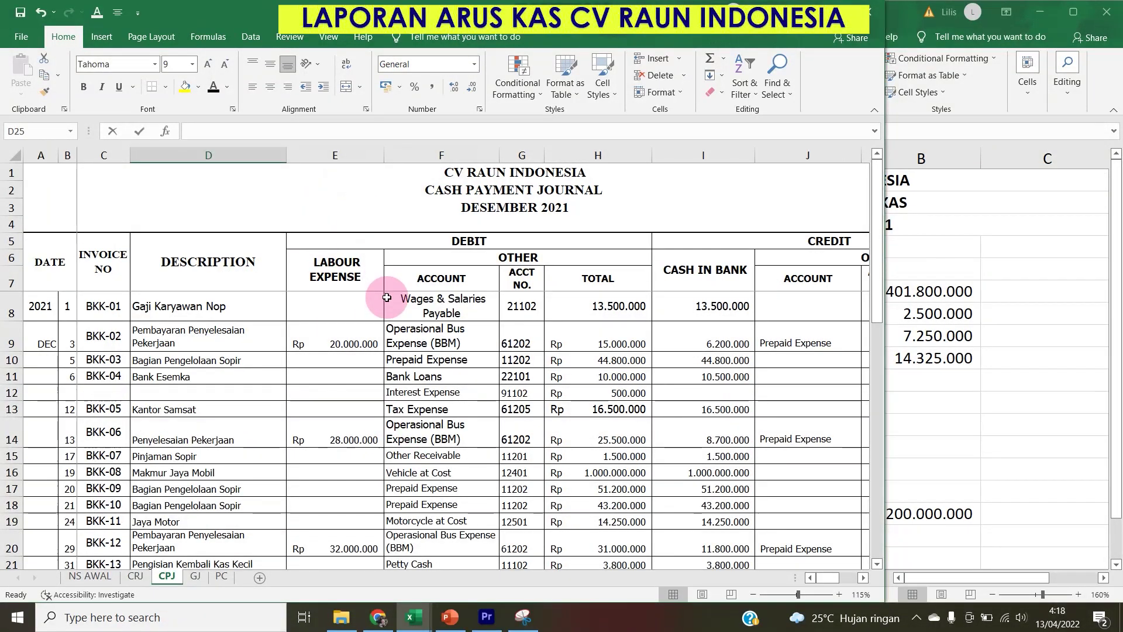
{"action": "left_click", "coordinate": [348, 155]}
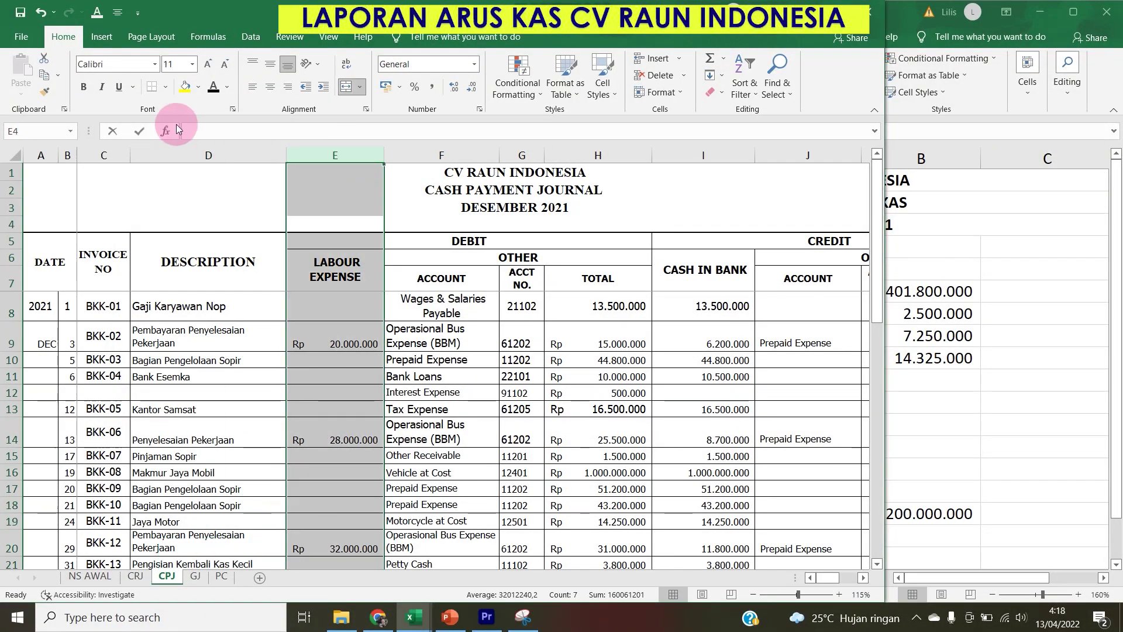
{"action": "left_click", "coordinate": [184, 88]}
Extend the B8 formula to the negative of the sum of CRJ H17 and the Labour Expense total in E23 of the CPJ sheet.
{"action": "scroll", "coordinate": [374, 413], "scroll_direction": "down", "scroll_amount": 3}
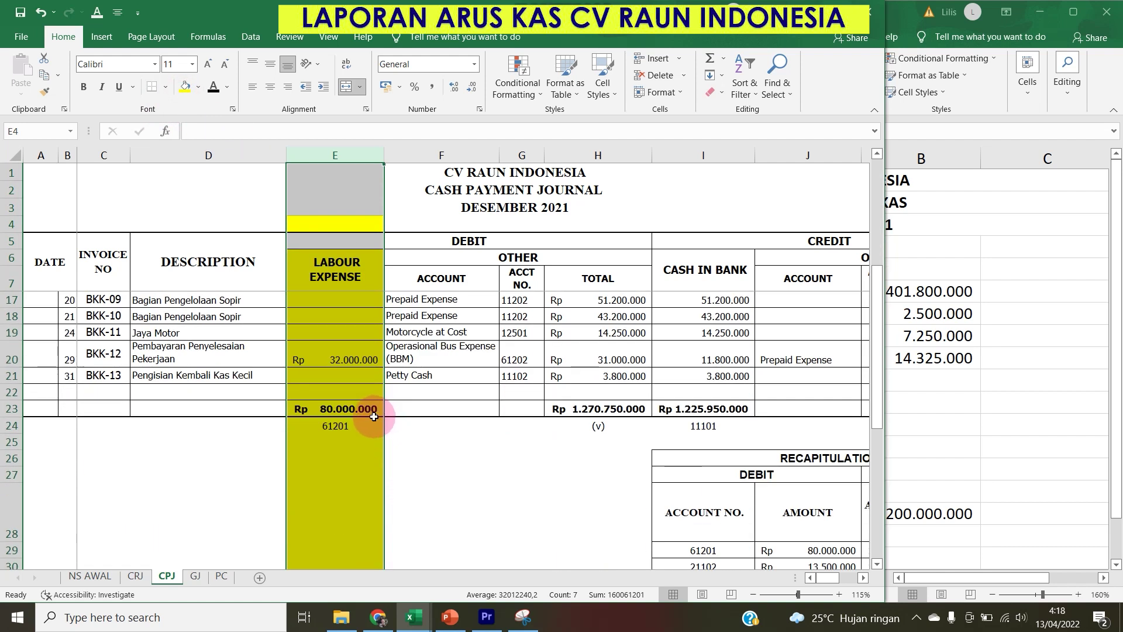
{"action": "left_click", "coordinate": [930, 358]}
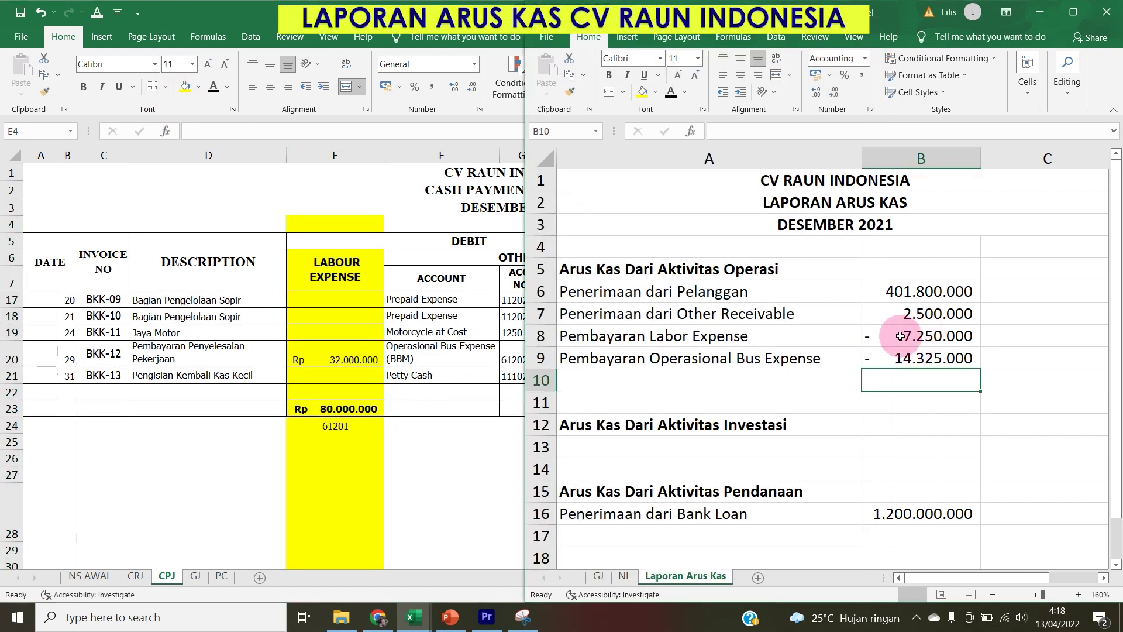
{"action": "double_click", "coordinate": [899, 335]}
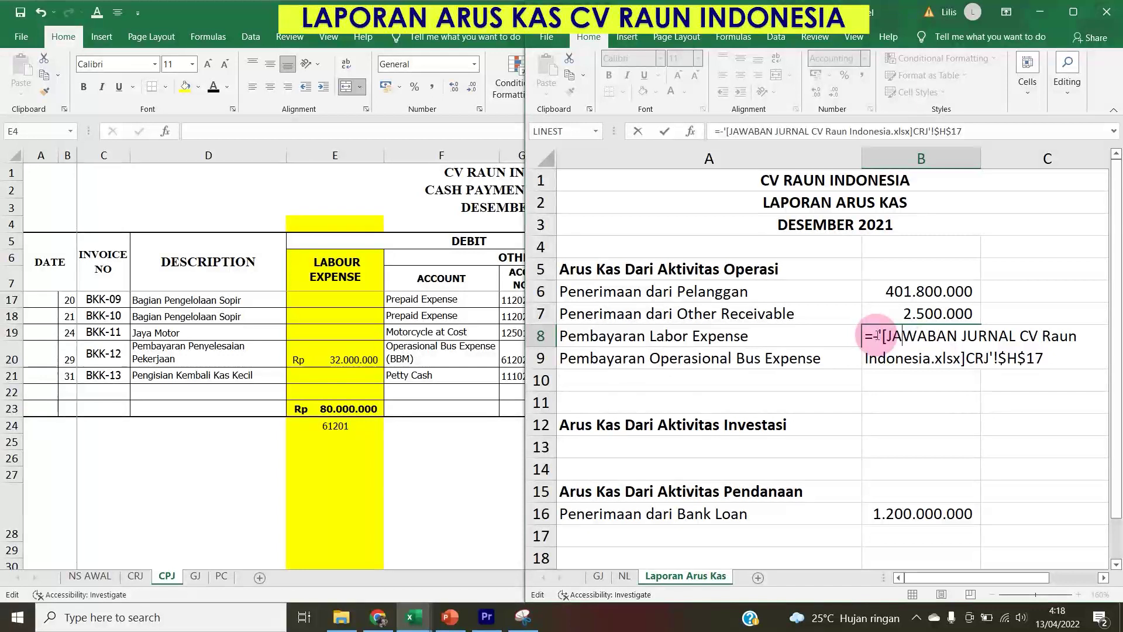
{"action": "left_click", "coordinate": [879, 335]}
{"action": "type", "text": "("}
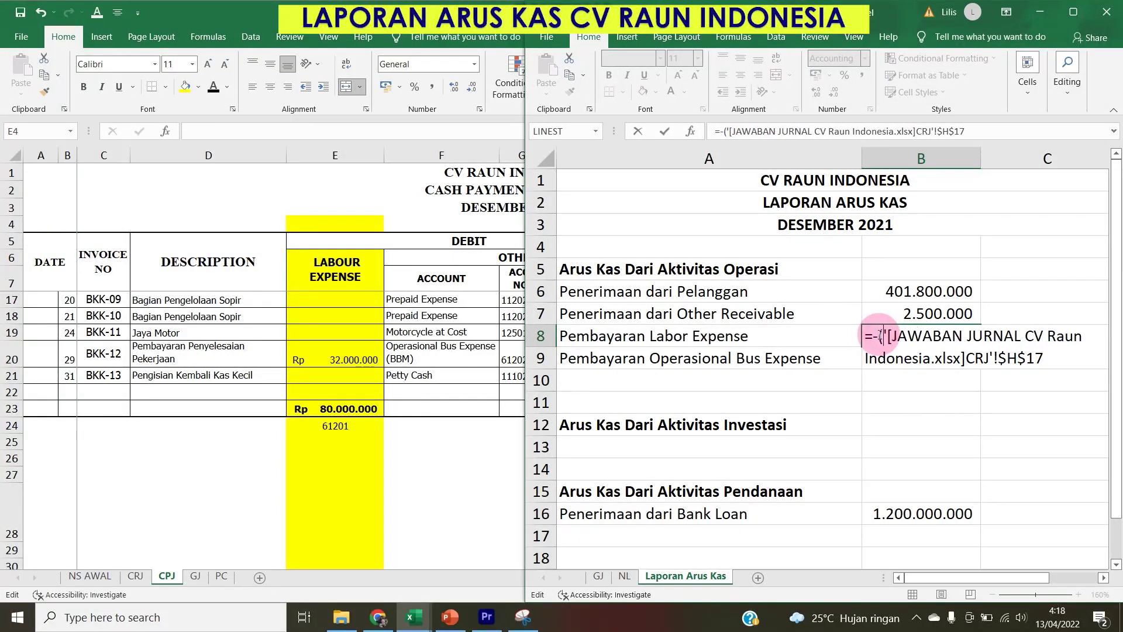
{"action": "left_click", "coordinate": [1060, 355]}
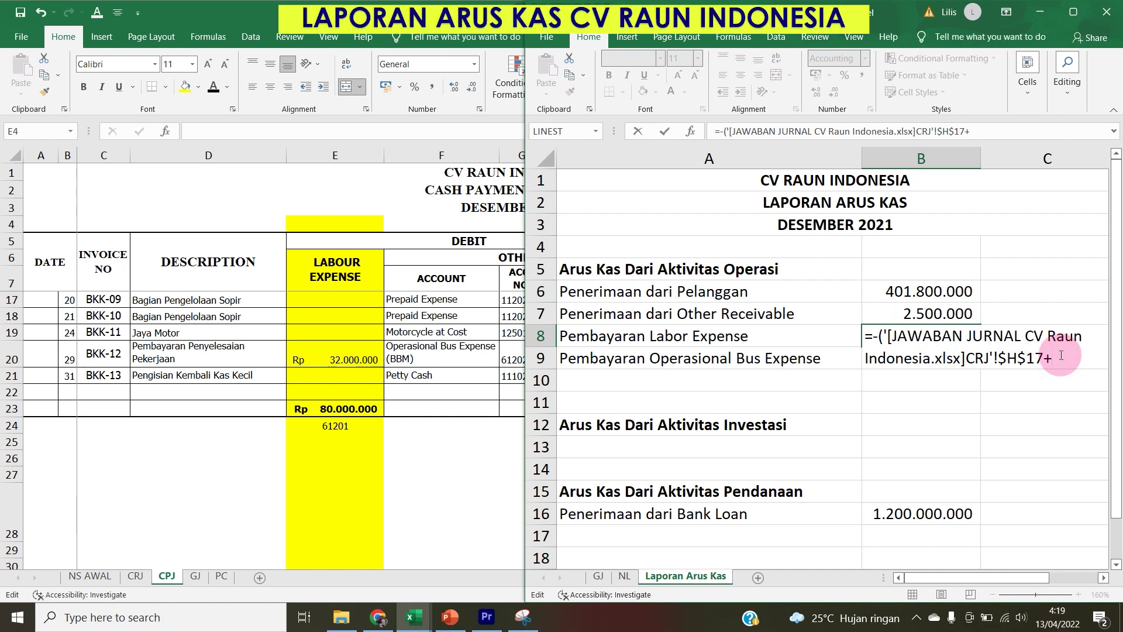
{"action": "type", "text": "+"}
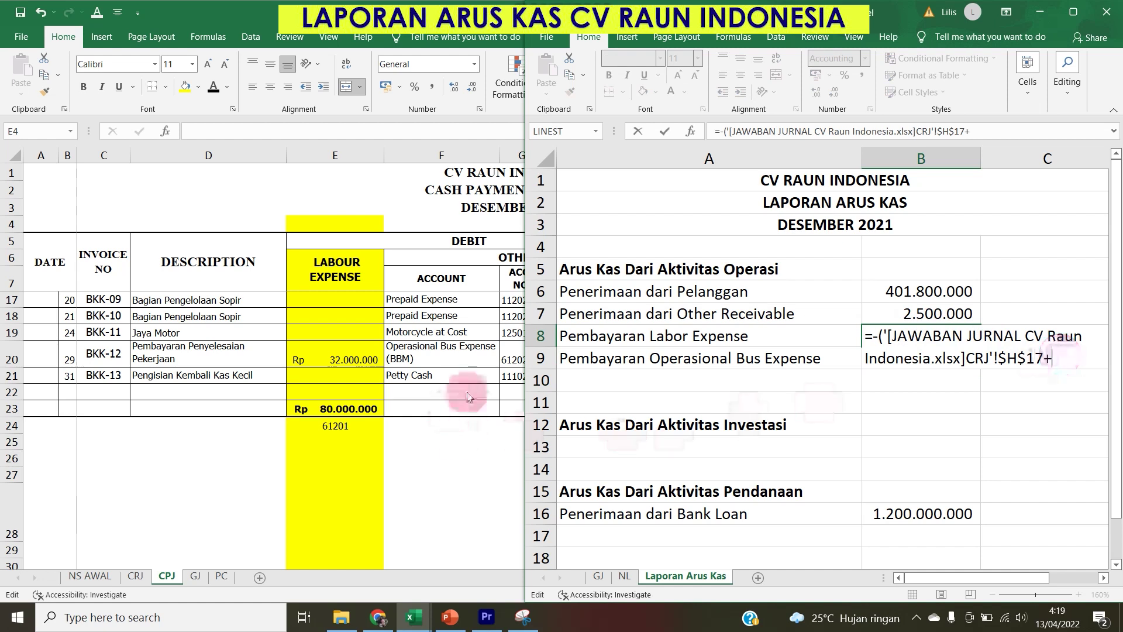
{"action": "left_click", "coordinate": [371, 409]}
{"action": "key", "text": "Return"}
{"action": "key", "text": "Return"}
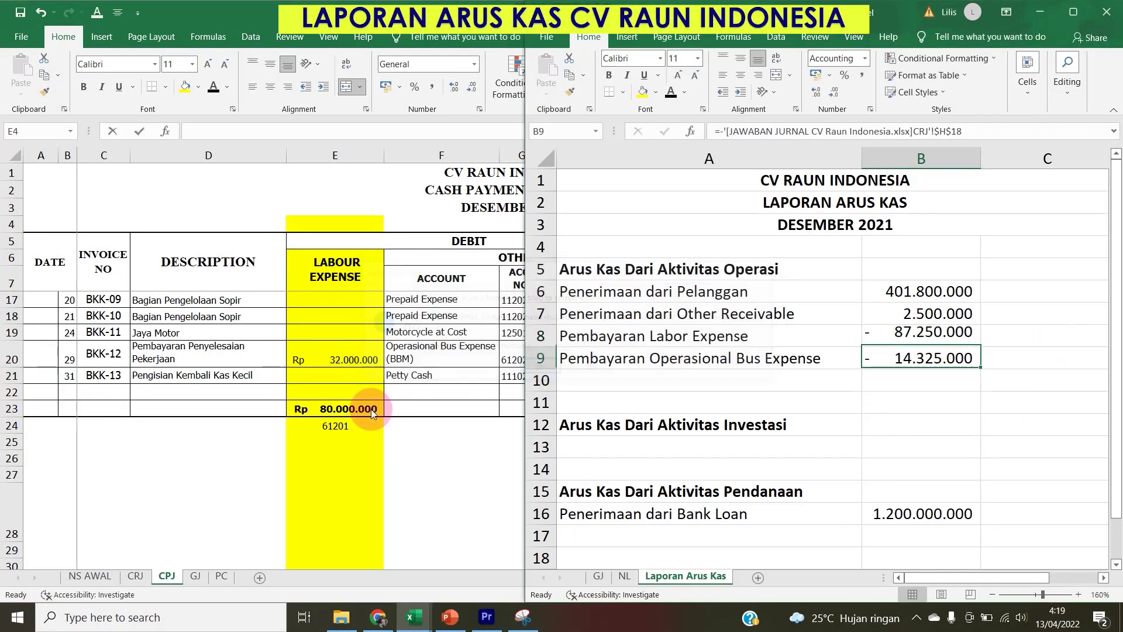
Enter "Pembayaran Wages & Salaries Payable" in A10 and link B10 to the negative of the amount in H8 of the CPJ sheet.
{"action": "left_click", "coordinate": [397, 373]}
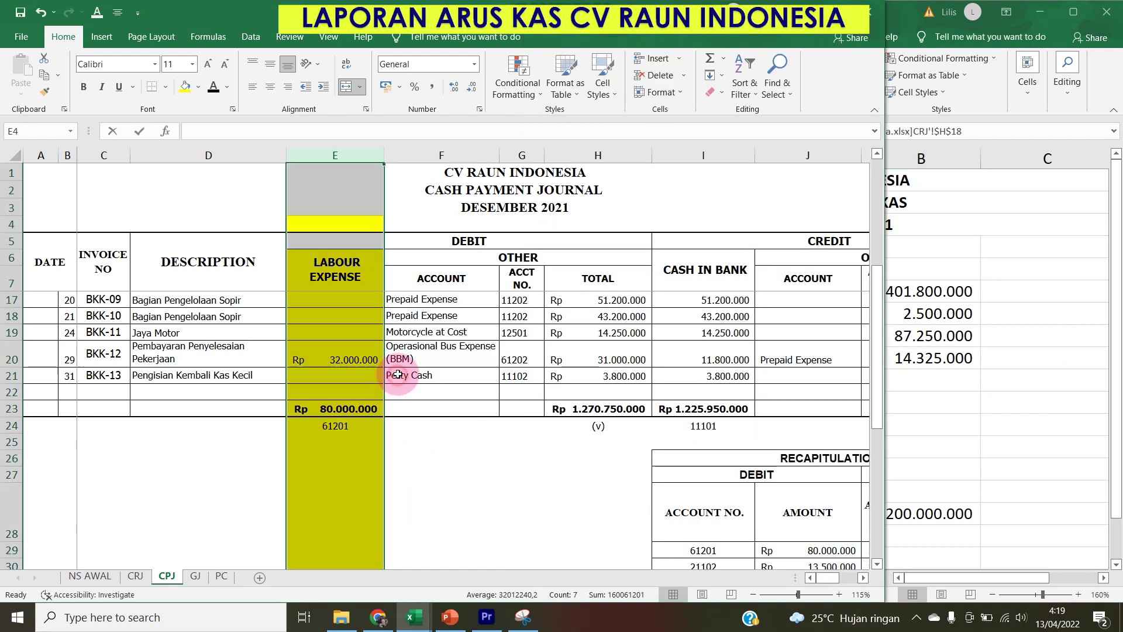
{"action": "scroll", "coordinate": [454, 362], "scroll_direction": "up", "scroll_amount": 3}
{"action": "left_click", "coordinate": [529, 354]}
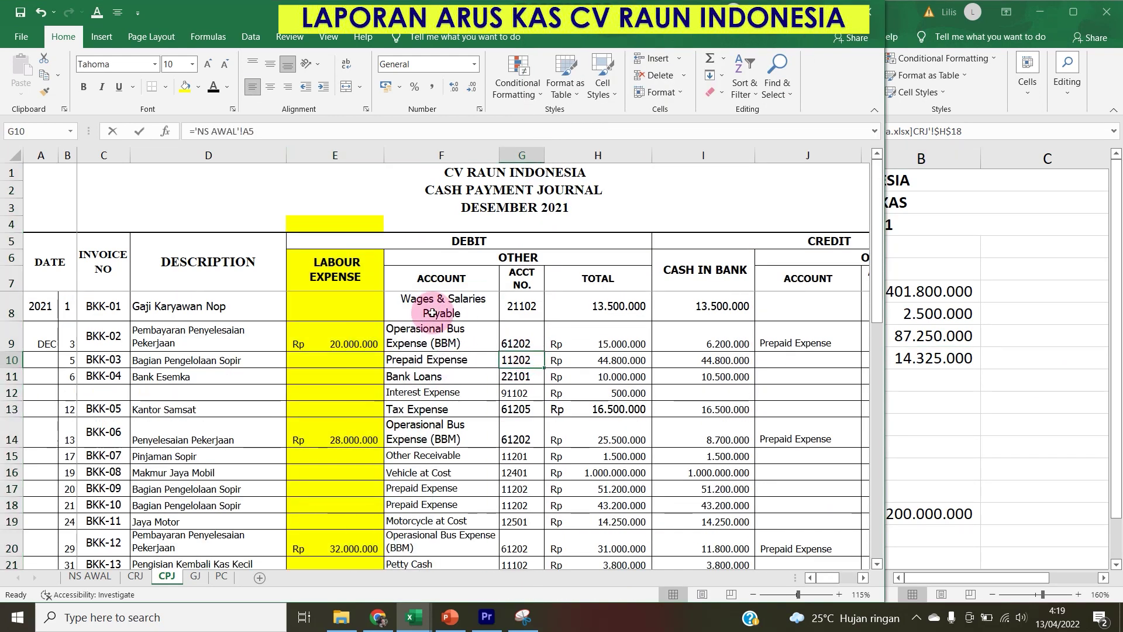
{"action": "left_click", "coordinate": [445, 304]}
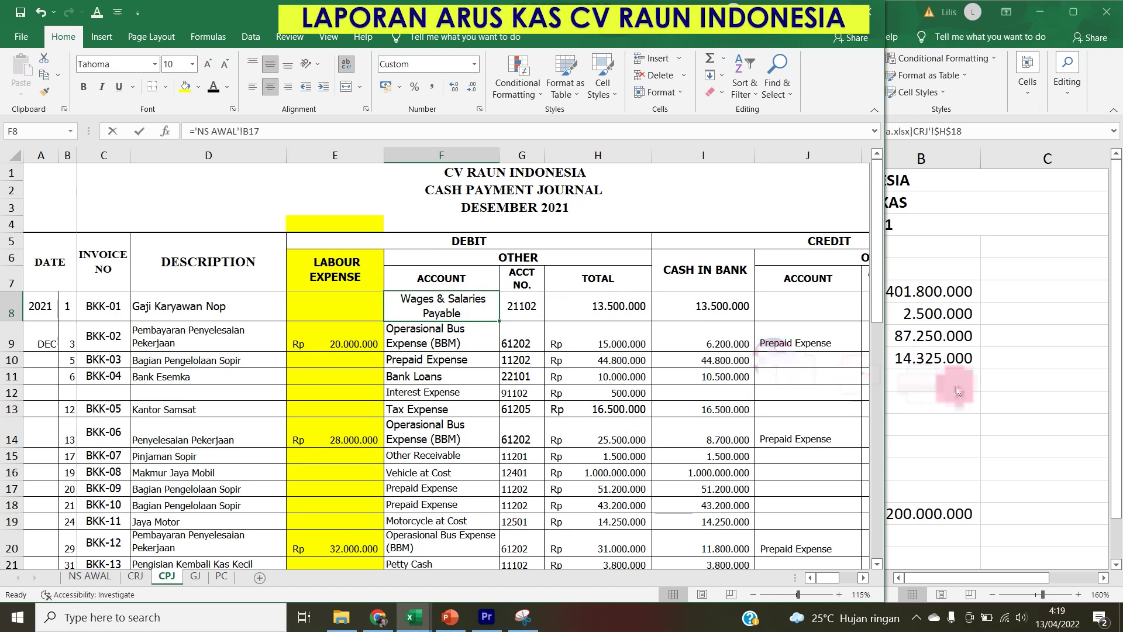
{"action": "left_click", "coordinate": [887, 381]}
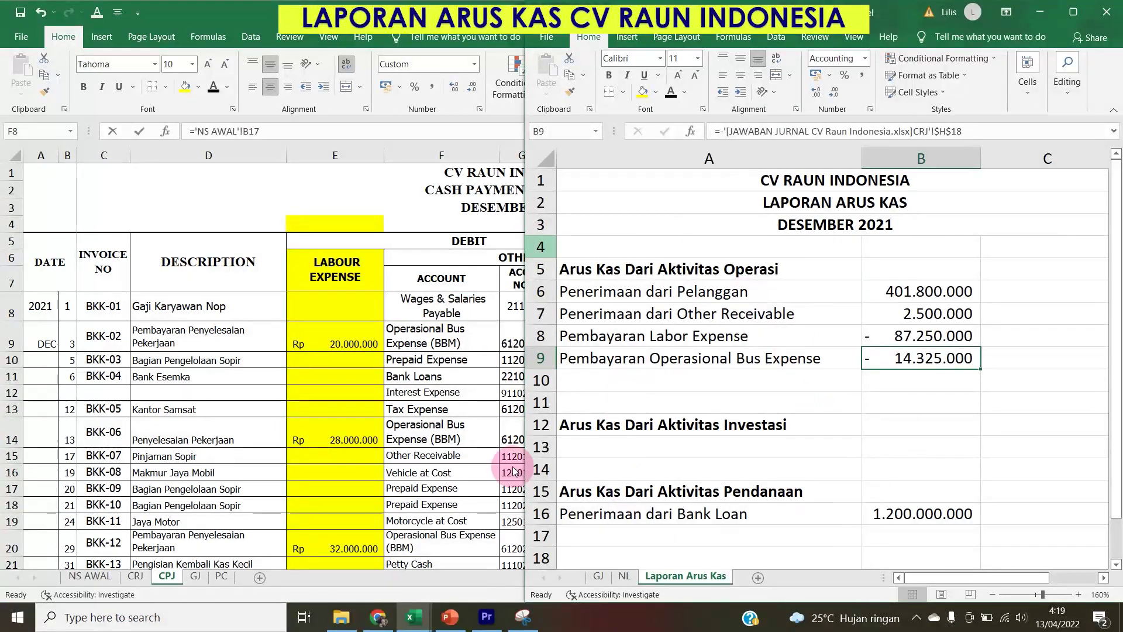
{"action": "left_click", "coordinate": [605, 380]}
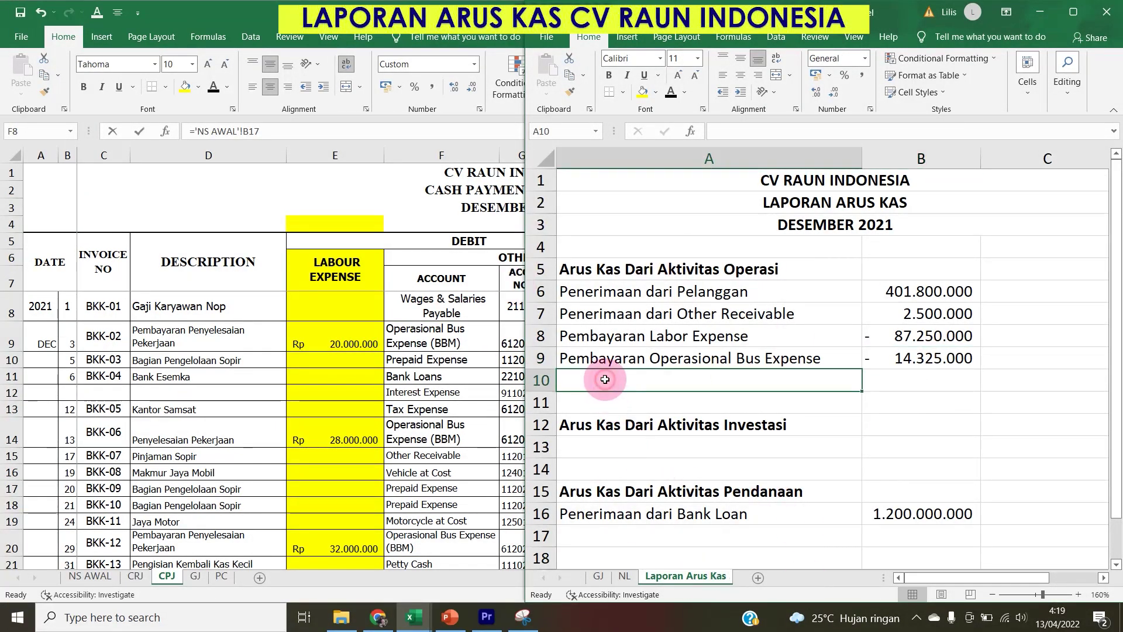
{"action": "type", "text": "Pembayaran Wages & Salaries"}
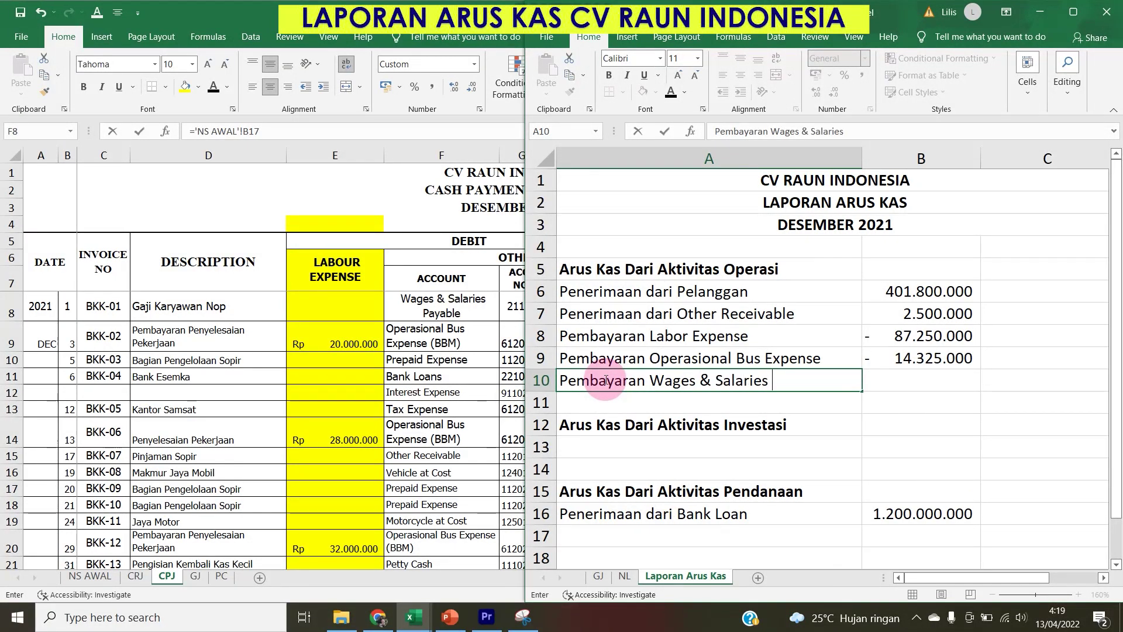
{"action": "key", "text": "Tab"}
{"action": "type", "text": "=-"}
{"action": "left_click", "coordinate": [433, 295]}
{"action": "left_click", "coordinate": [598, 308]}
{"action": "key", "text": "Return"}
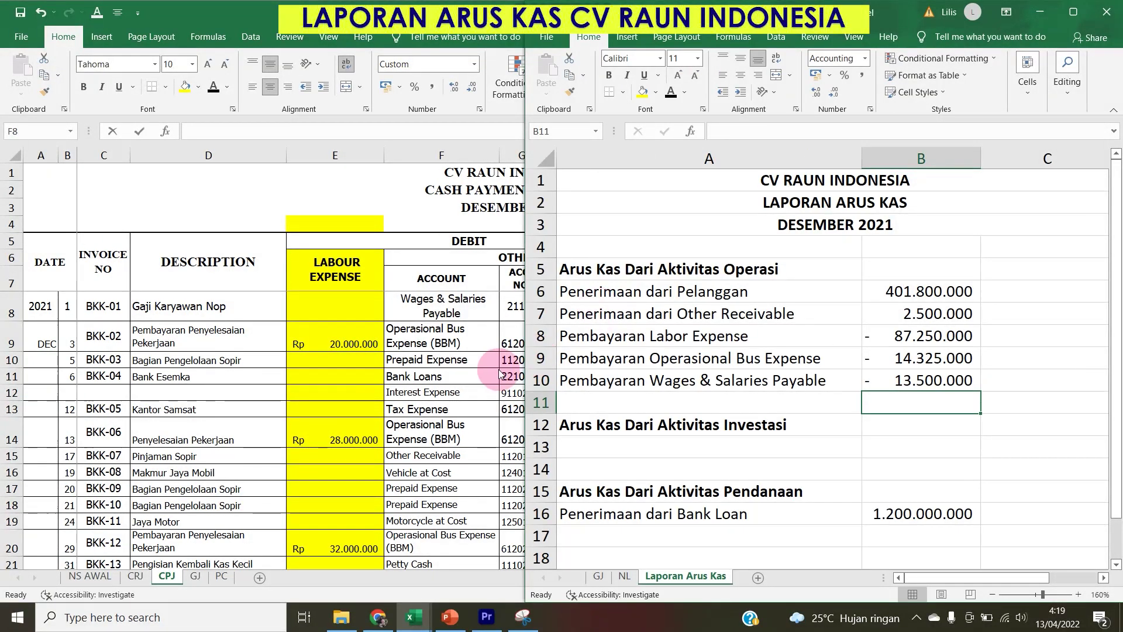
Fill the Wages & Salaries Payable amount in H8 of the CPJ sheet with yellow.
{"action": "left_click", "coordinate": [441, 316]}
{"action": "left_click", "coordinate": [600, 305]}
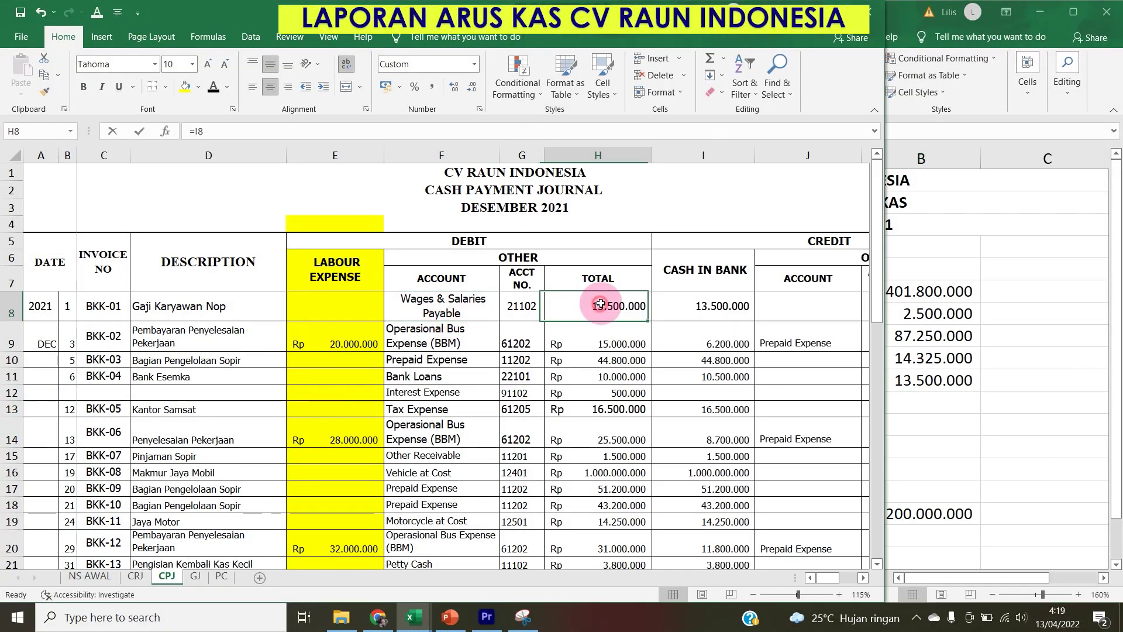
{"action": "left_click", "coordinate": [185, 86]}
{"action": "left_click", "coordinate": [599, 376]}
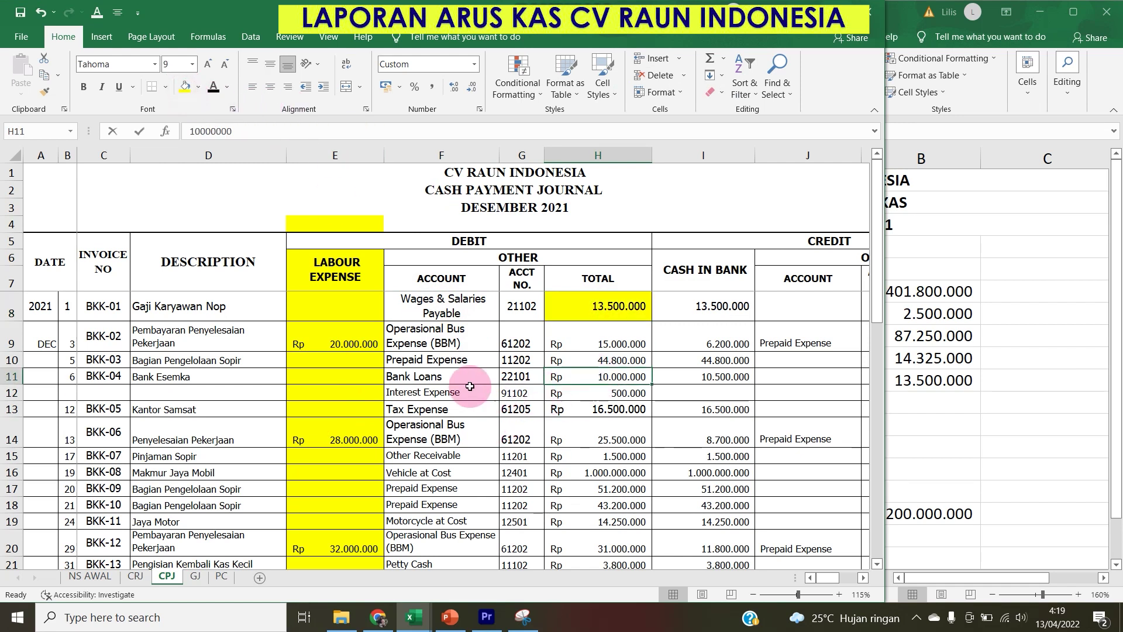
Fill the three Operasional Bus Expense (BBM) account cells F9, F14 and F20 of the CPJ sheet with yellow.
{"action": "left_click", "coordinate": [442, 336]}
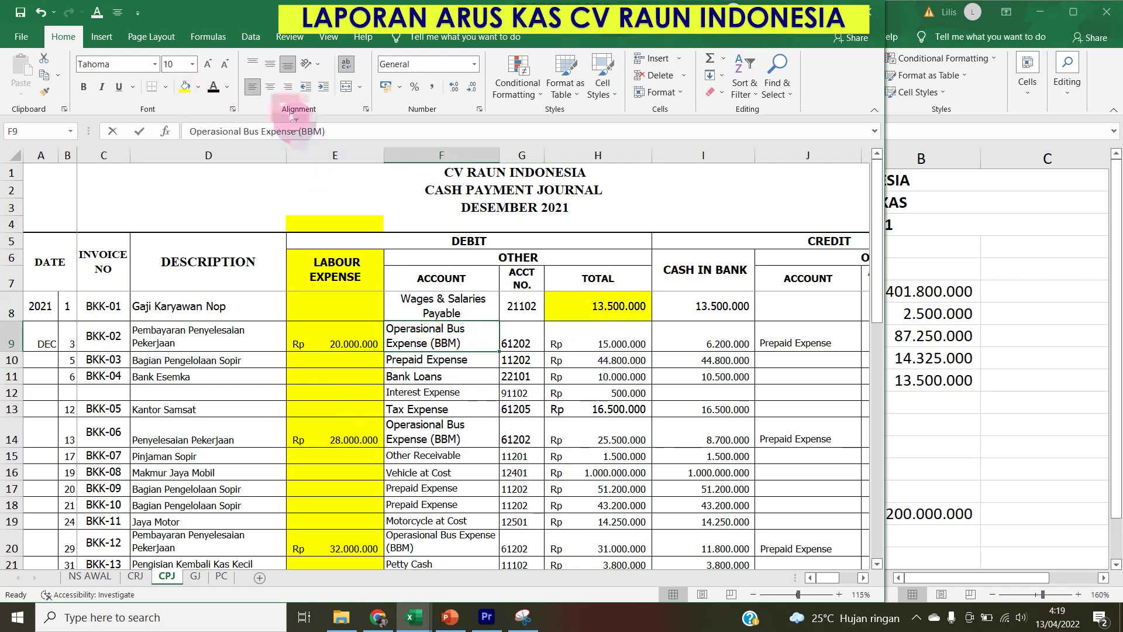
{"action": "left_click", "coordinate": [185, 87]}
{"action": "left_click", "coordinate": [441, 432]}
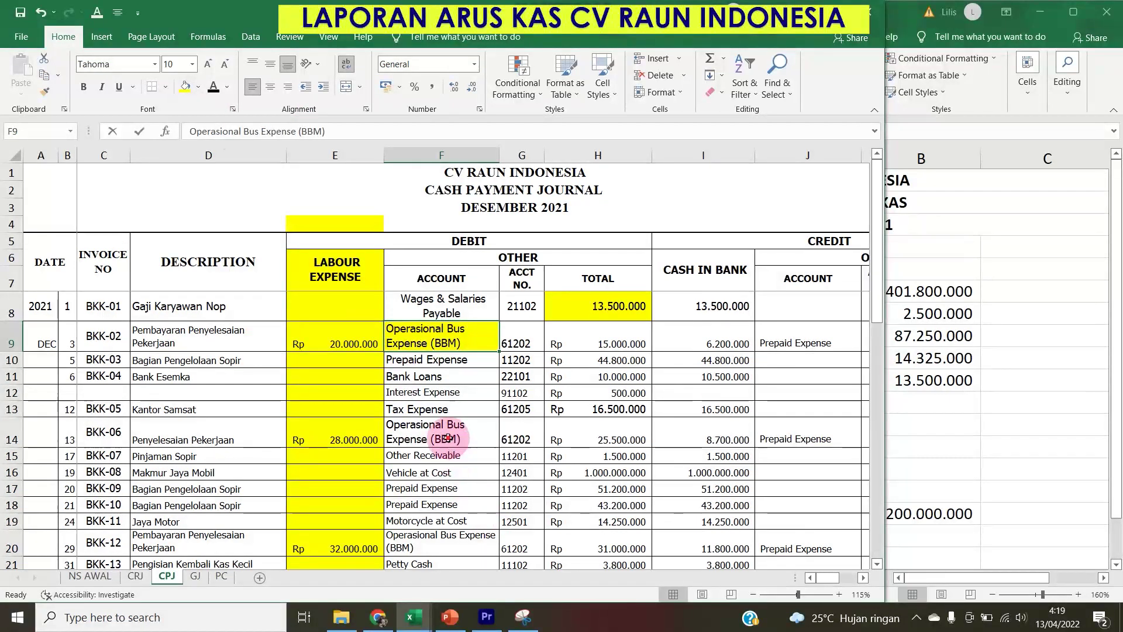
{"action": "left_click", "coordinate": [184, 87]}
{"action": "left_click", "coordinate": [433, 541]}
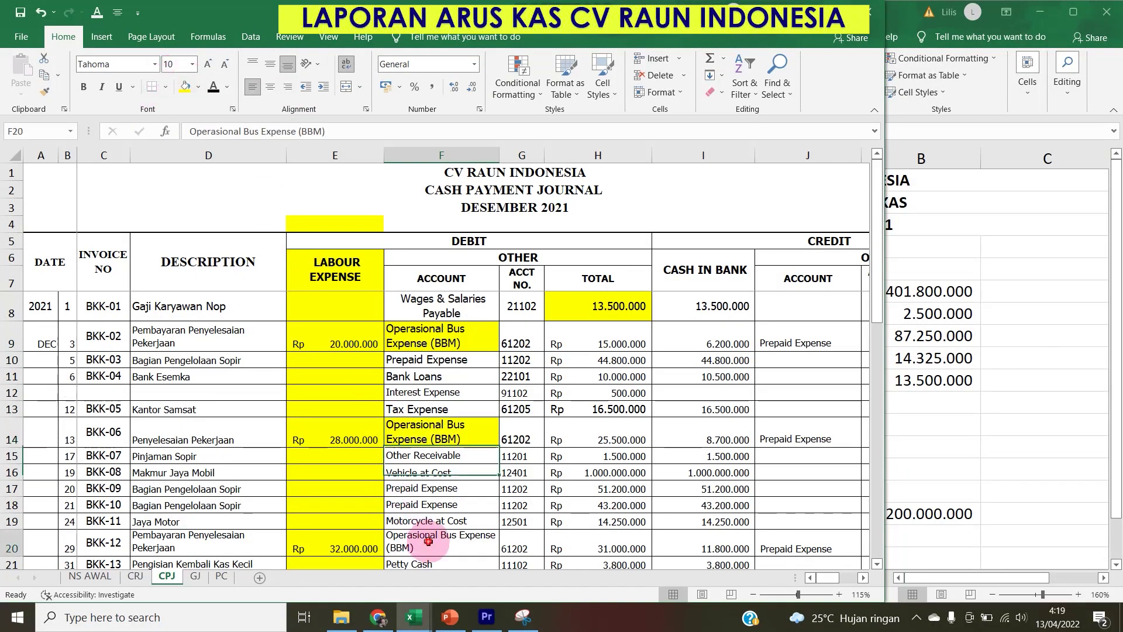
{"action": "left_click", "coordinate": [185, 88]}
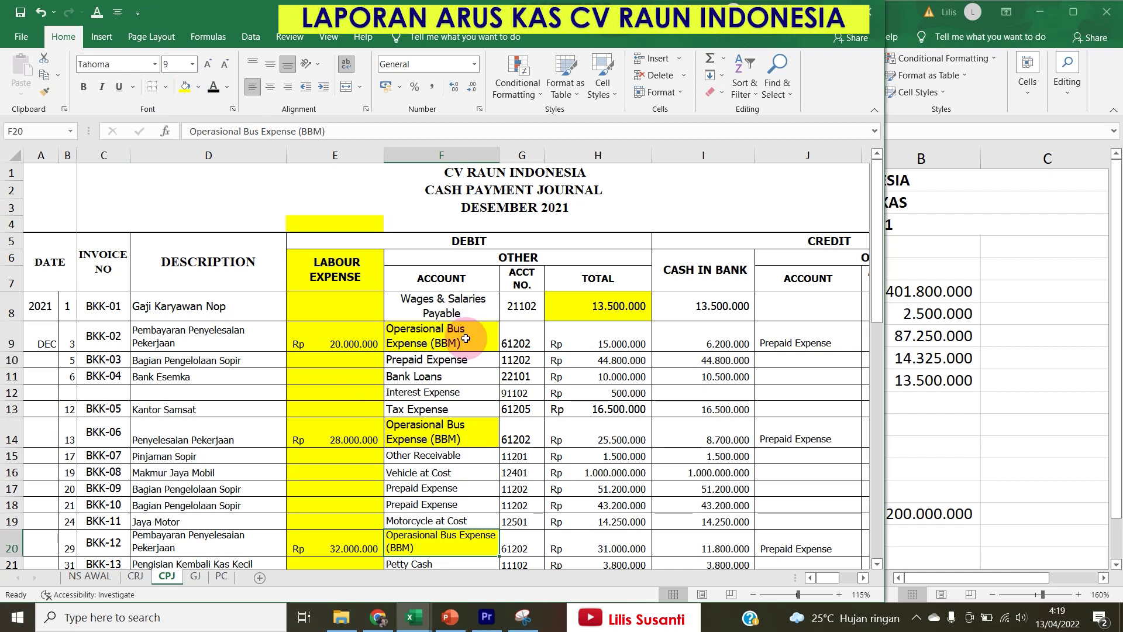
Fill the recapitulation amount for account 61202 in J31 of the CPJ sheet with yellow.
{"action": "scroll", "coordinate": [453, 289], "scroll_direction": "down", "scroll_amount": 1}
{"action": "scroll", "coordinate": [465, 338], "scroll_direction": "down", "scroll_amount": 4}
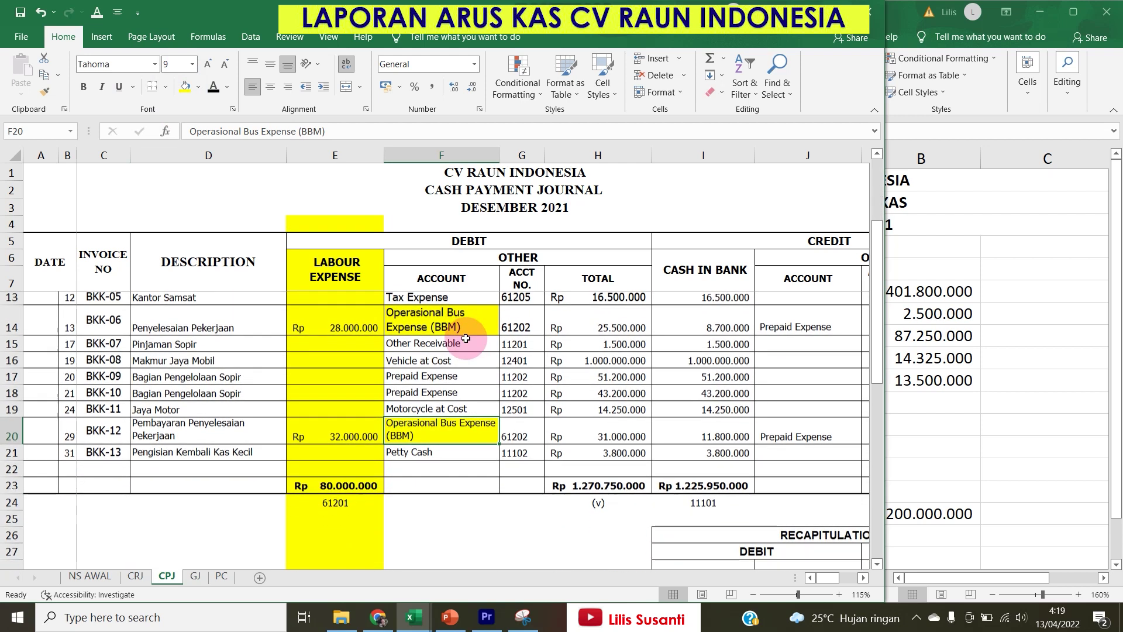
{"action": "scroll", "coordinate": [723, 466], "scroll_direction": "up", "scroll_amount": 2}
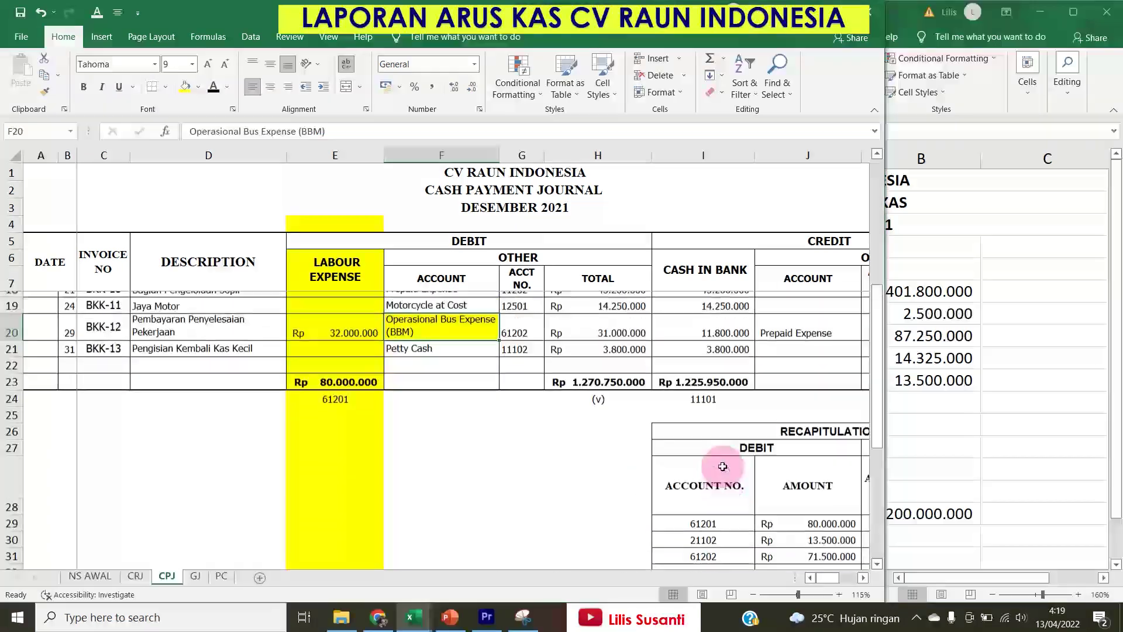
{"action": "scroll", "coordinate": [718, 471], "scroll_direction": "down", "scroll_amount": 1}
{"action": "scroll", "coordinate": [720, 475], "scroll_direction": "down", "scroll_amount": 1}
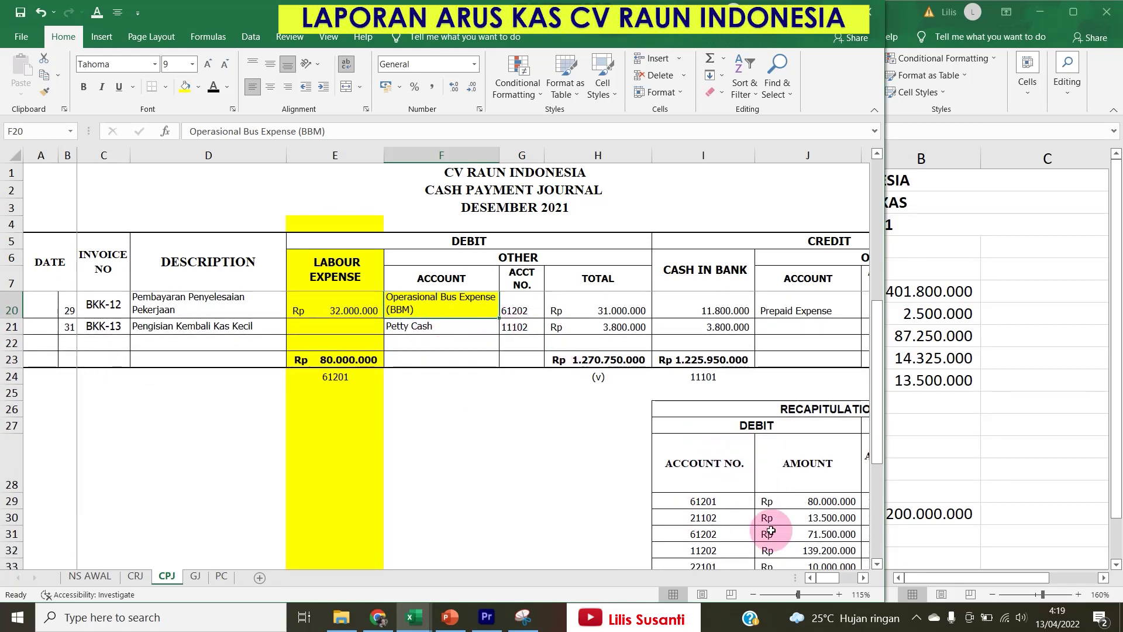
{"action": "left_click", "coordinate": [795, 520]}
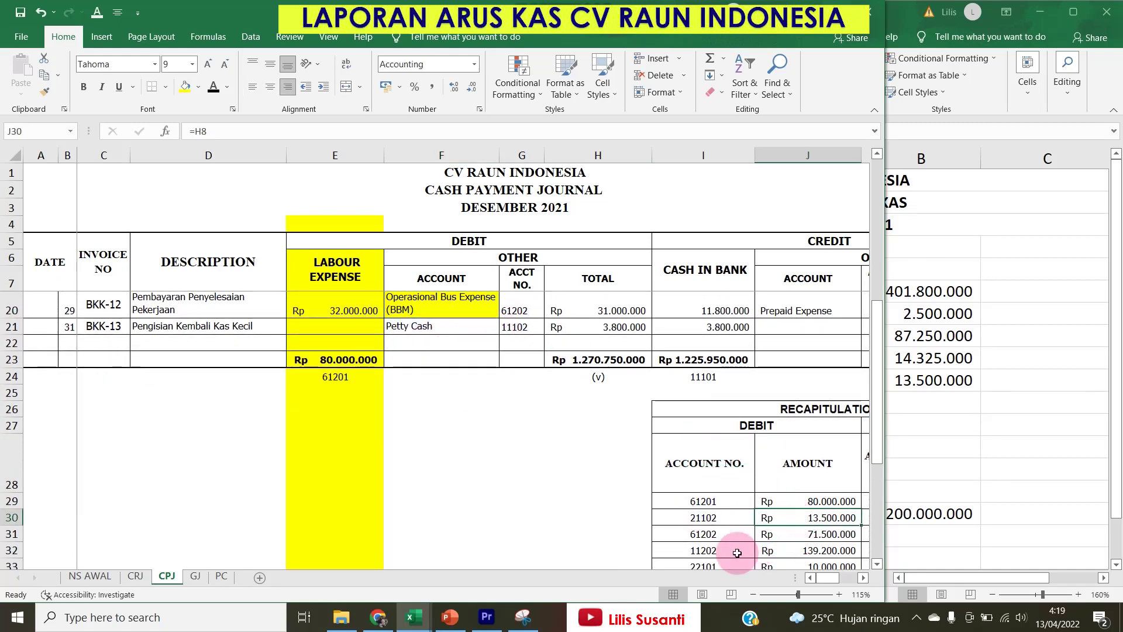
{"action": "left_click", "coordinate": [786, 532]}
{"action": "left_click", "coordinate": [179, 89]}
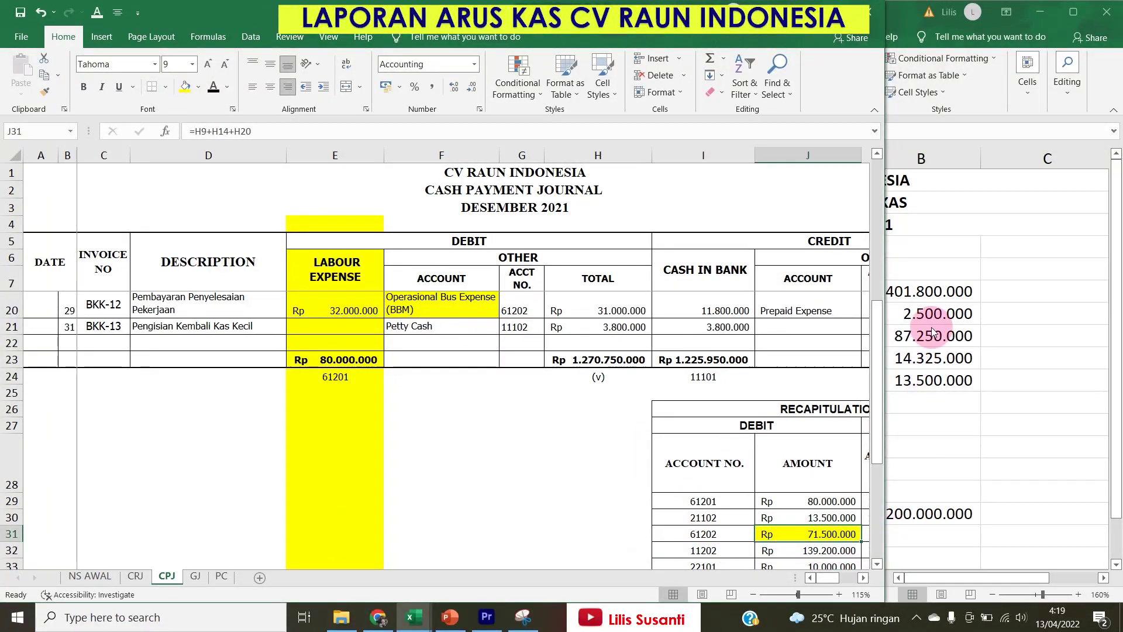
Extend the B9 formula to the negative of the sum of CRJ H18 and the account 61202 amount in CPJ J31.
{"action": "left_click", "coordinate": [921, 395]}
{"action": "left_click", "coordinate": [923, 380]}
{"action": "left_click", "coordinate": [922, 358]}
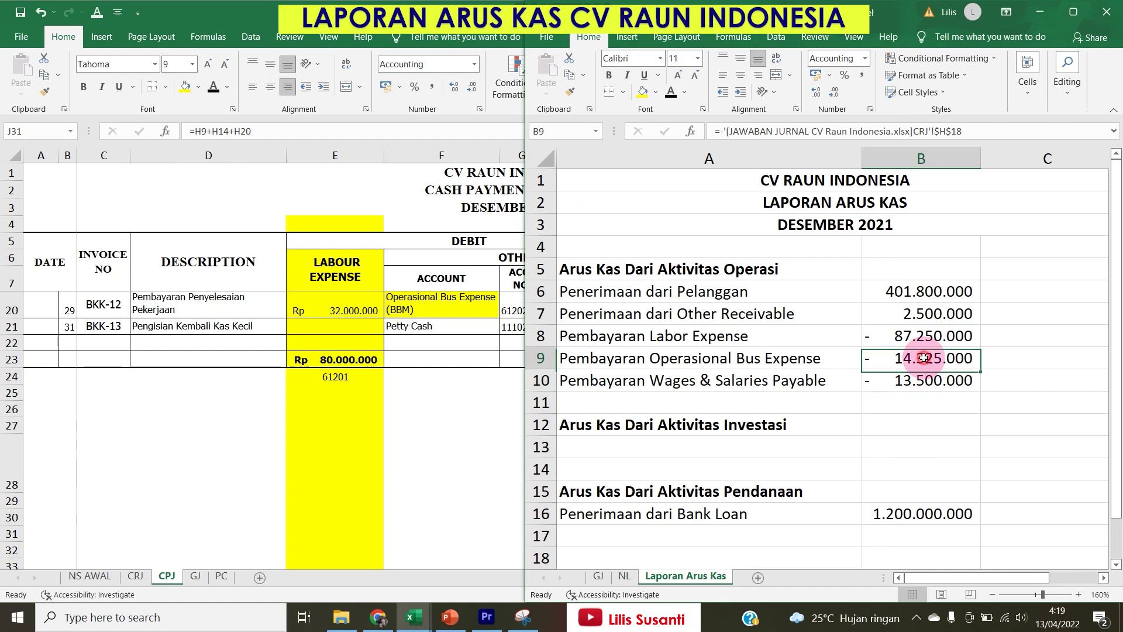
{"action": "double_click", "coordinate": [922, 358]}
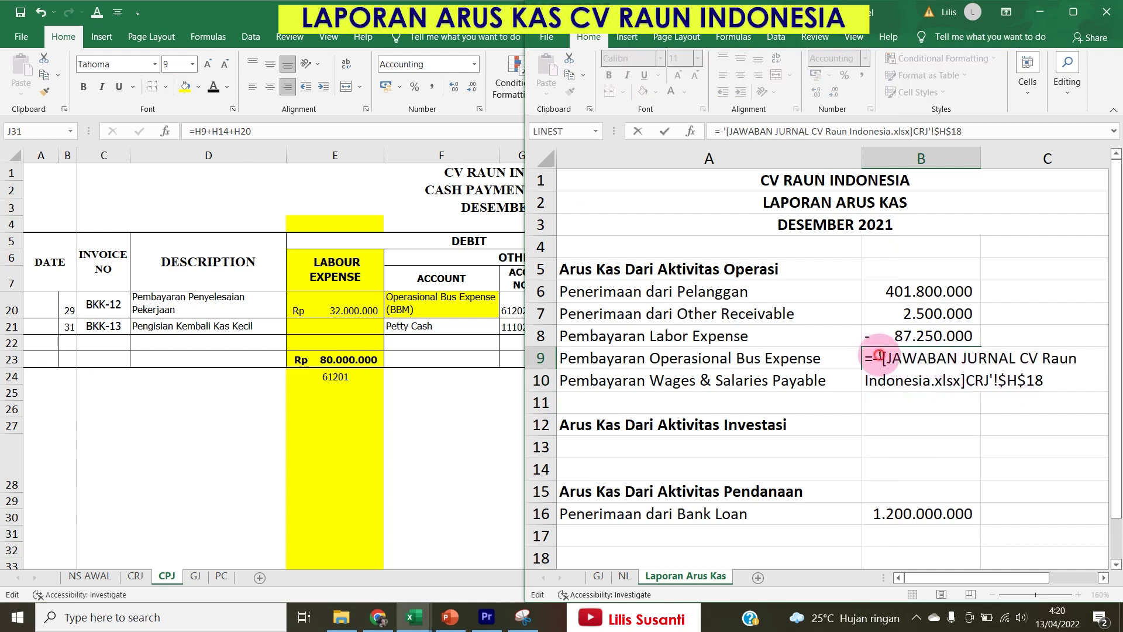
{"action": "type", "text": "("}
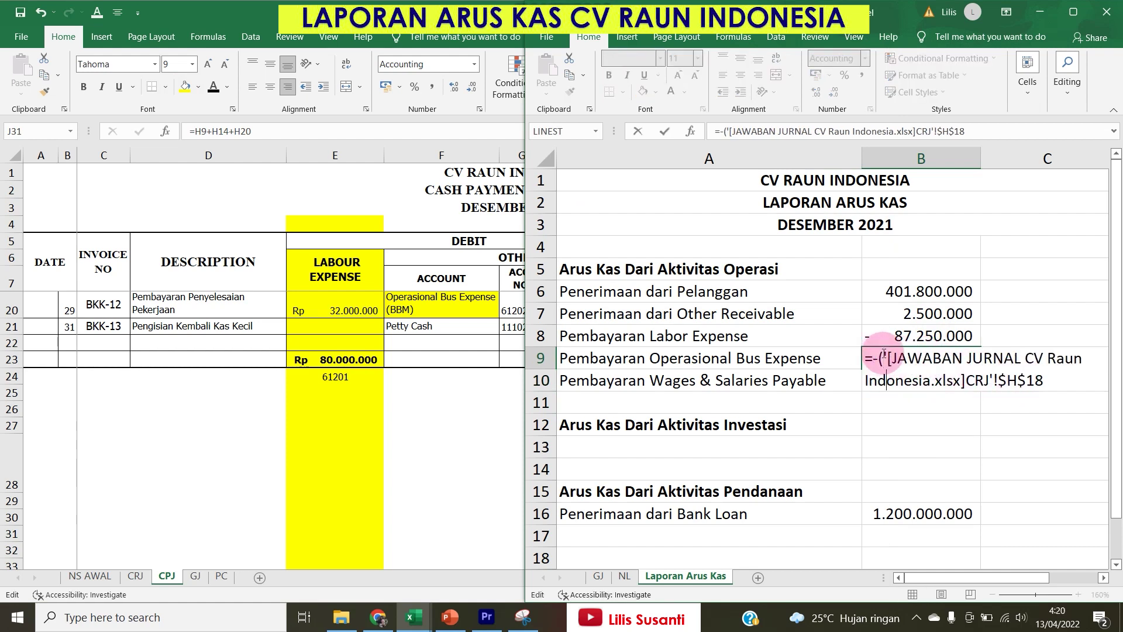
{"action": "left_click", "coordinate": [1058, 383]}
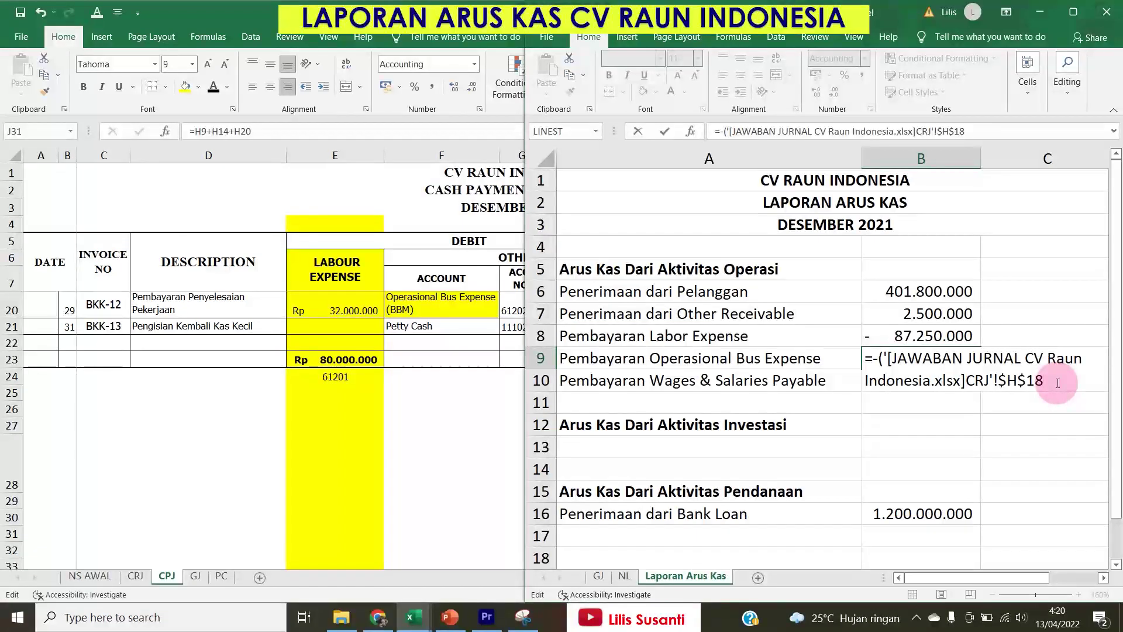
{"action": "type", "text": "+"}
{"action": "left_click", "coordinate": [475, 410]}
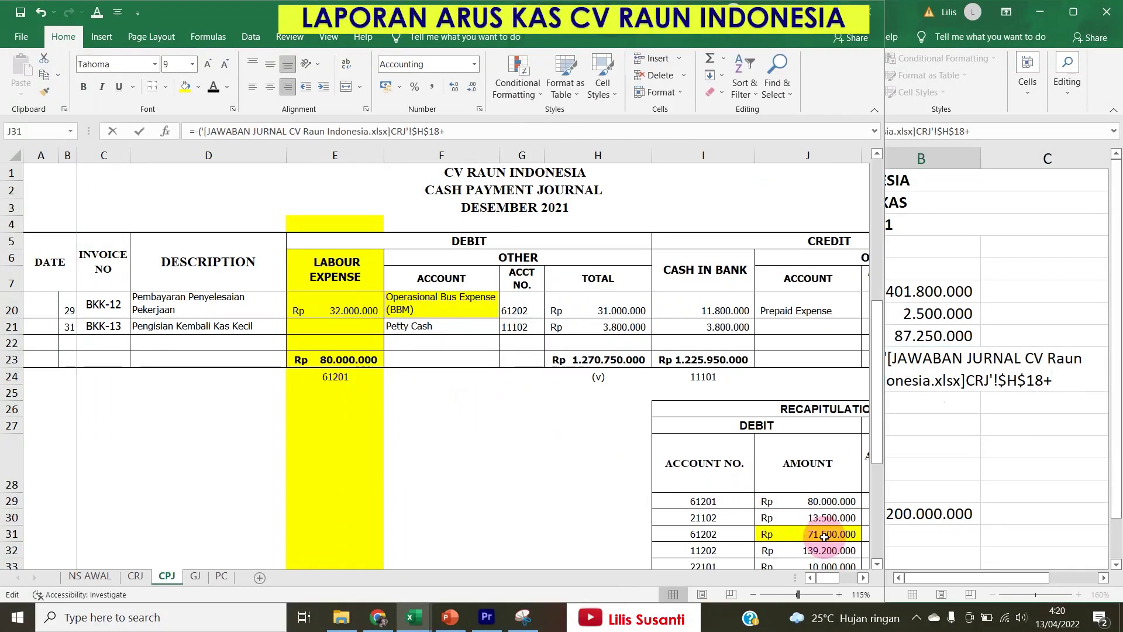
{"action": "left_click", "coordinate": [863, 532]}
{"action": "key", "text": "Return"}
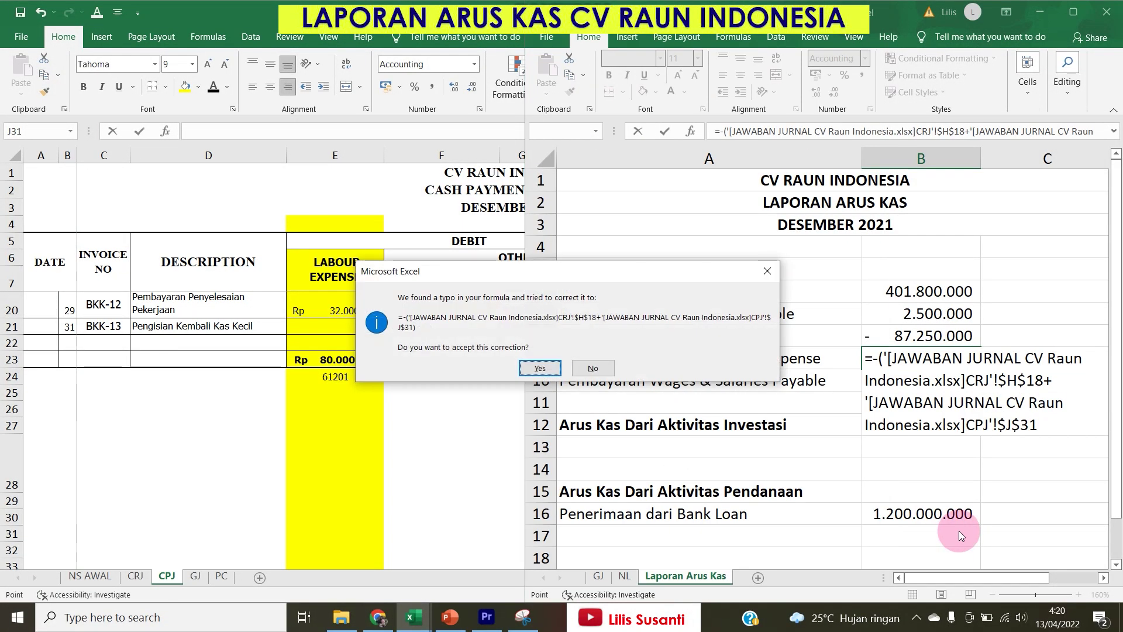
{"action": "key", "text": "Return"}
Insert three blank rows at row 11, below Pembayaran Wages & Salaries Payable in the cash flow statement.
{"action": "left_click_drag", "start_coordinate": [579, 402], "coordinate": [577, 440]}
{"action": "key", "text": "alt+h"}
{"action": "key", "text": "i"}
{"action": "key", "text": "r"}
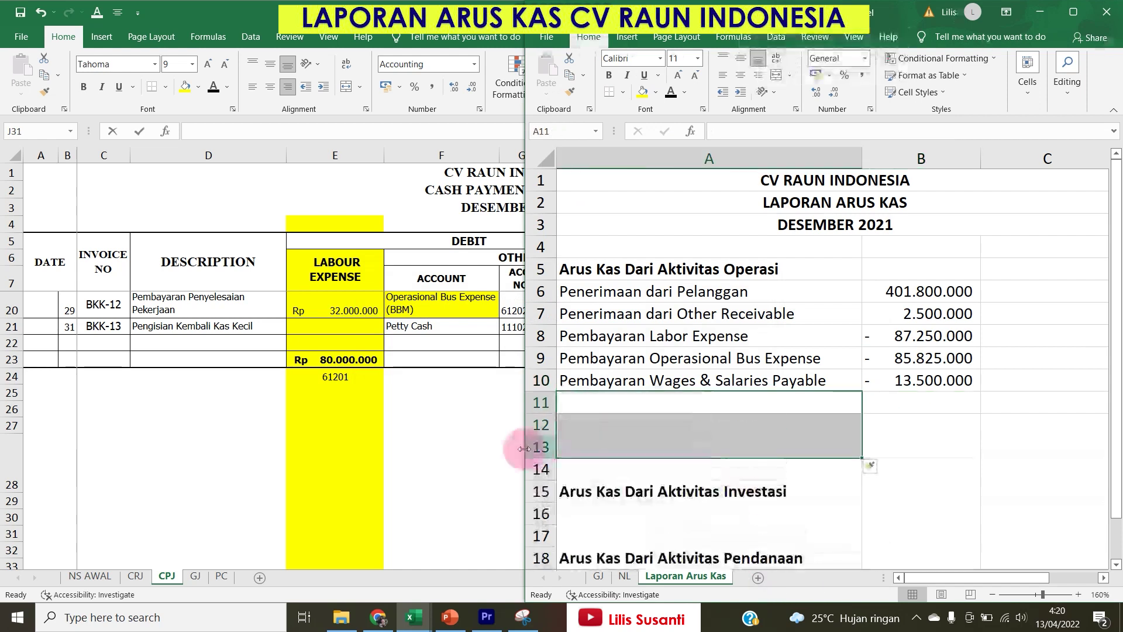
Fill the debit-side Prepaid Expense account cells F10, F17 and F18 of the CPJ sheet with yellow.
{"action": "left_click", "coordinate": [351, 394]}
{"action": "scroll", "coordinate": [533, 435], "scroll_direction": "up", "scroll_amount": 4}
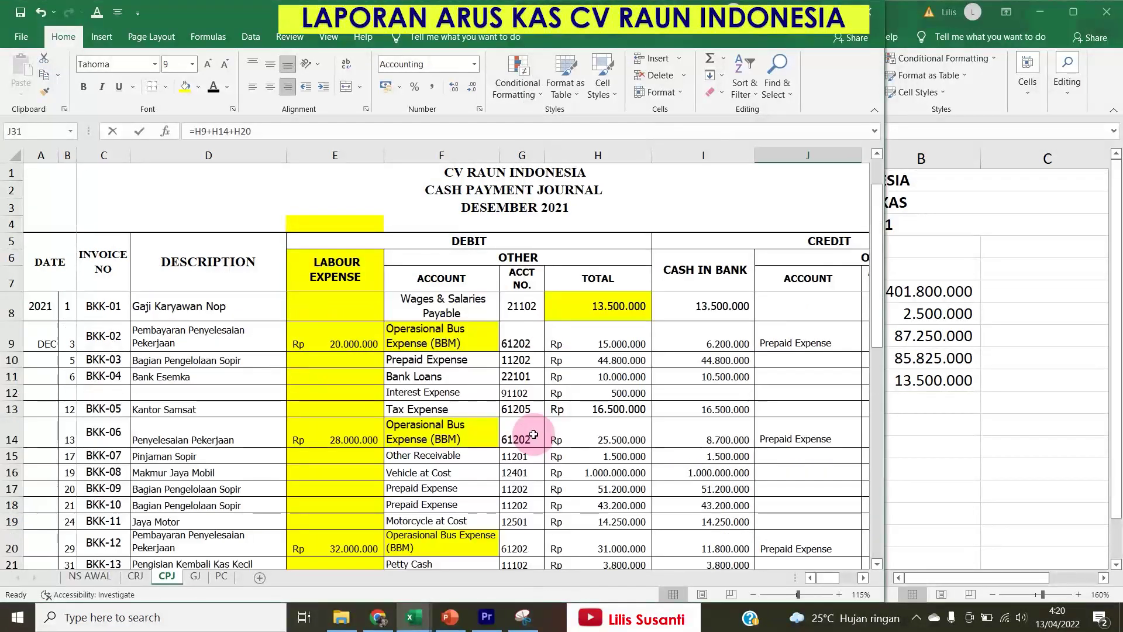
{"action": "left_click", "coordinate": [449, 363]}
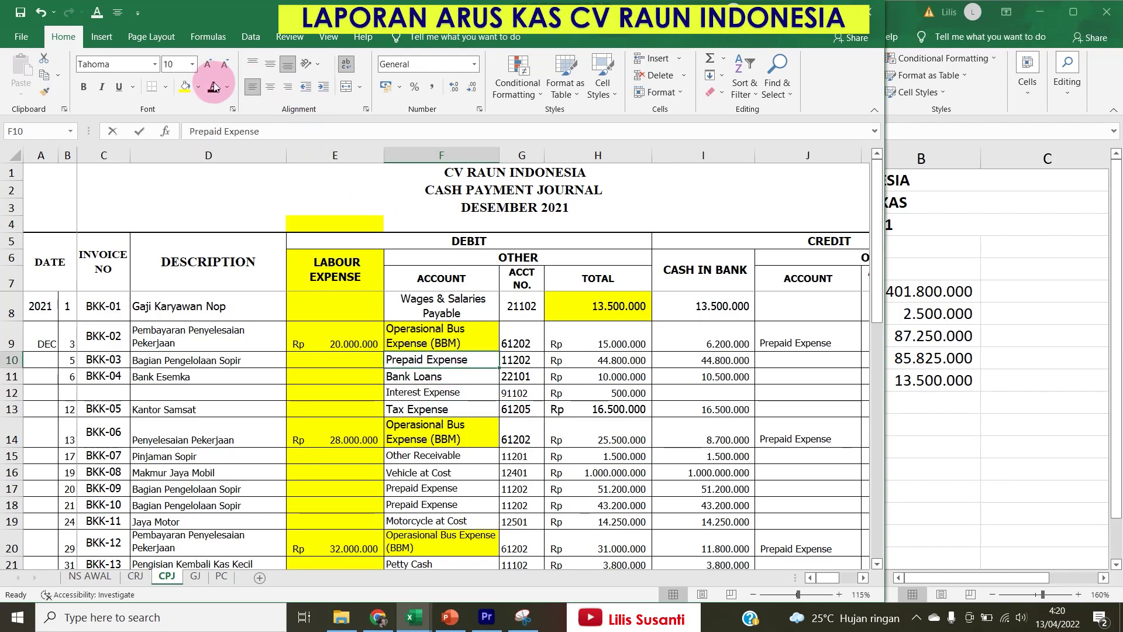
{"action": "left_click", "coordinate": [183, 87]}
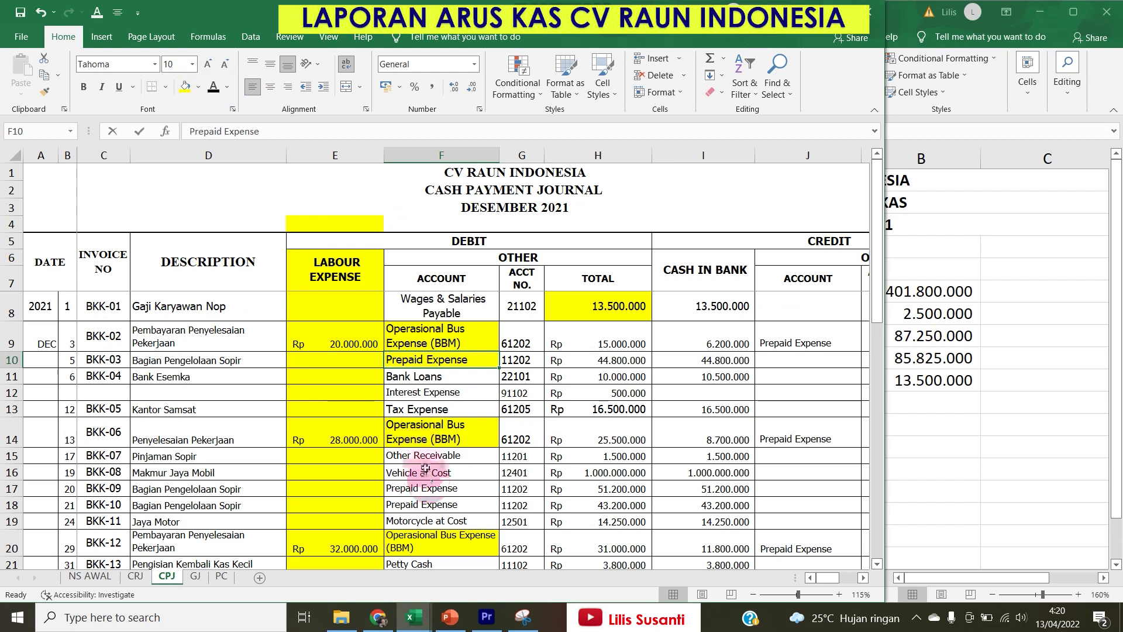
{"action": "left_click", "coordinate": [431, 505]}
{"action": "left_click", "coordinate": [183, 87]}
{"action": "scroll", "coordinate": [419, 374], "scroll_direction": "down", "scroll_amount": 2}
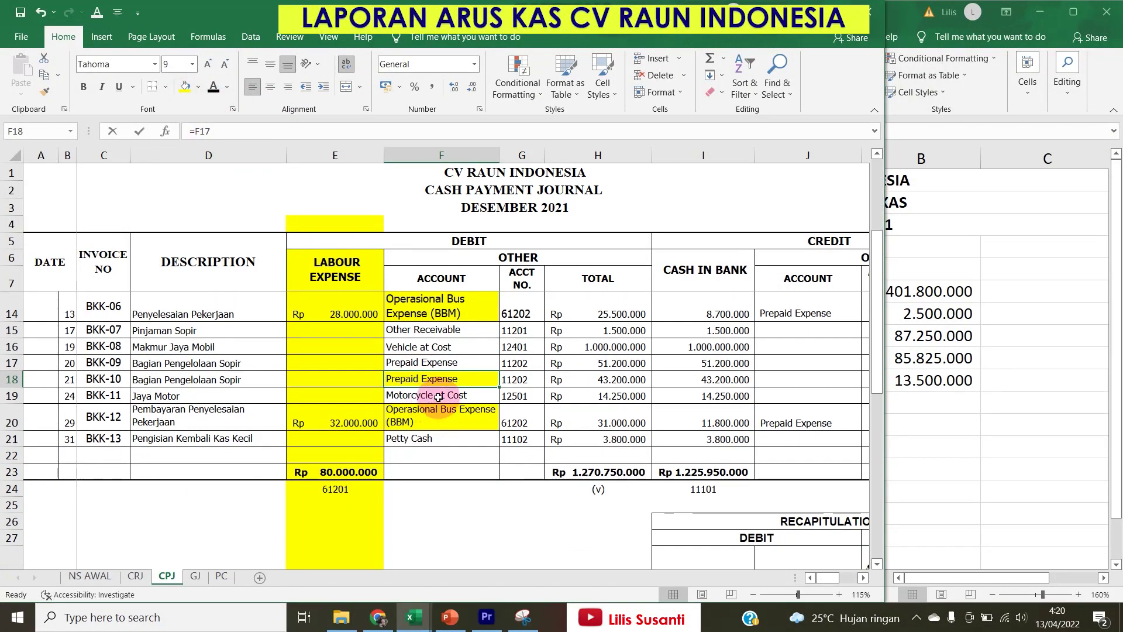
{"action": "left_click", "coordinate": [422, 362]}
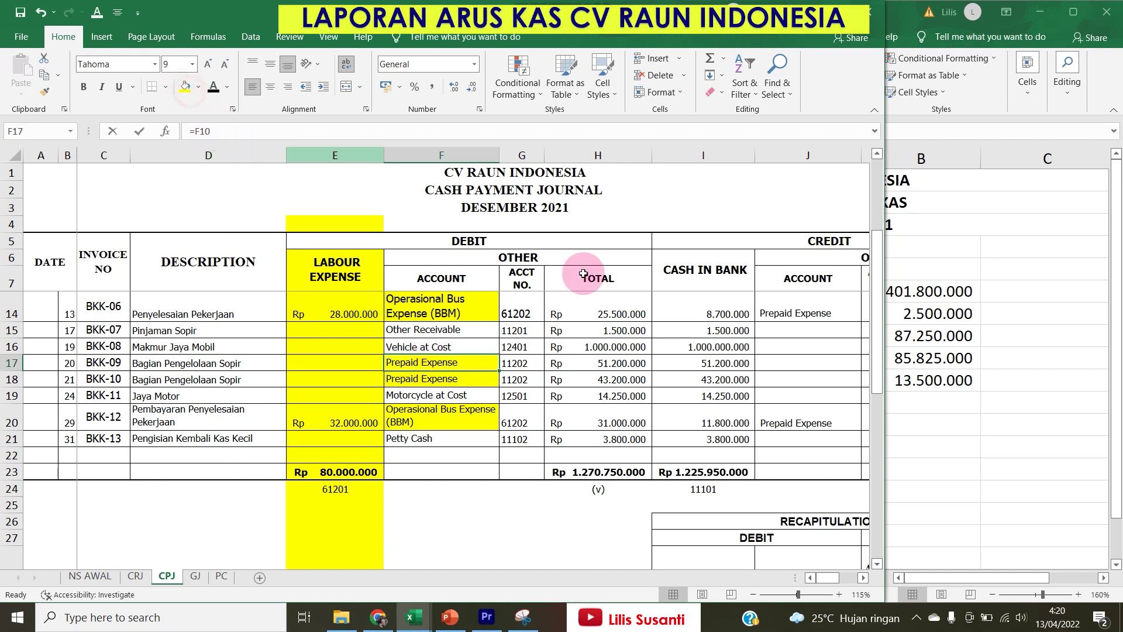
Fill the credit-side Prepaid Expense account cells J9, J14 and J20 of the CPJ sheet with yellow.
{"action": "scroll", "coordinate": [672, 316], "scroll_direction": "up", "scroll_amount": 2}
{"action": "left_click", "coordinate": [790, 346]}
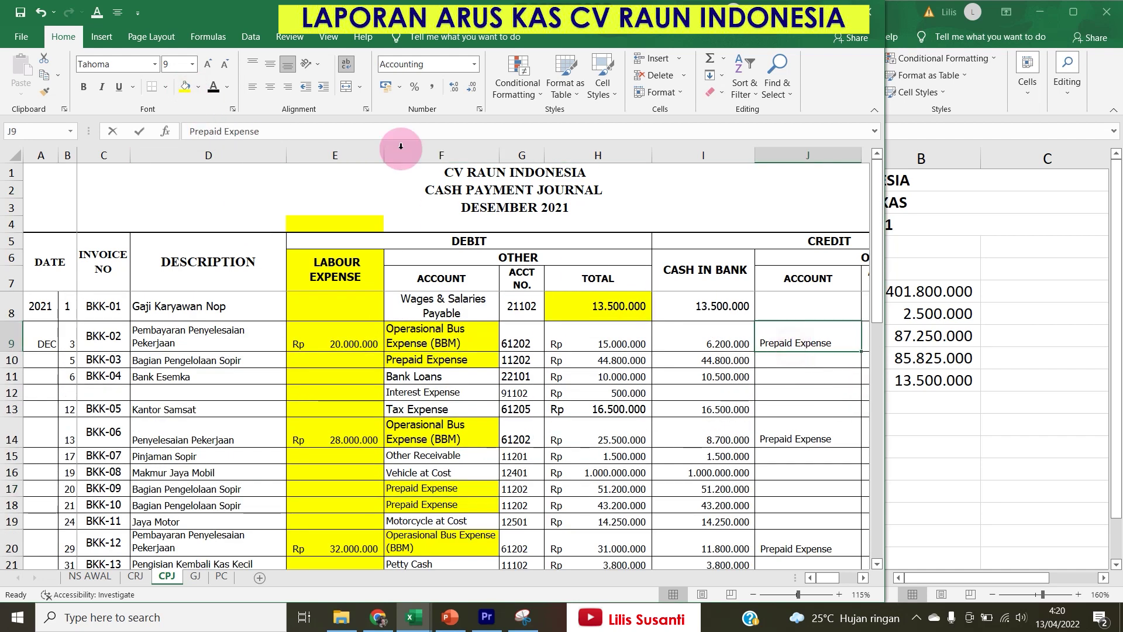
{"action": "left_click", "coordinate": [184, 87]}
{"action": "left_click", "coordinate": [811, 433]}
{"action": "left_click", "coordinate": [185, 86]}
{"action": "left_click", "coordinate": [835, 549]}
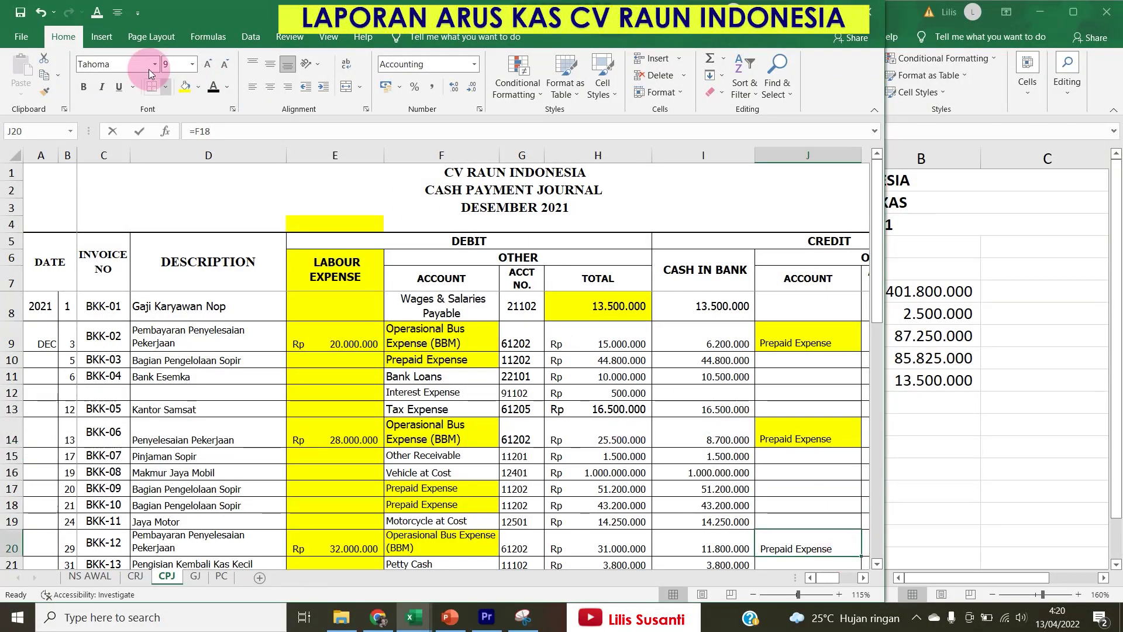
{"action": "left_click", "coordinate": [184, 86]}
Examine the formula in M30 beside the CPJ recapitulation that nets the debit and credit amounts of account 11202.
{"action": "scroll", "coordinate": [679, 330], "scroll_direction": "down", "scroll_amount": 2}
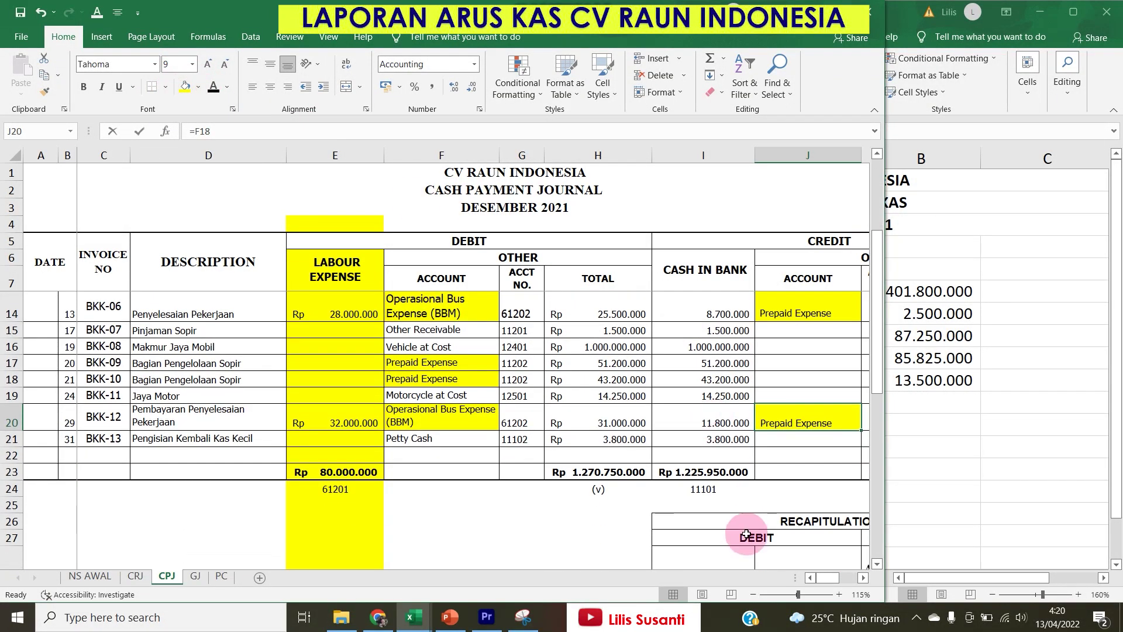
{"action": "scroll", "coordinate": [731, 514], "scroll_direction": "down", "scroll_amount": 1}
{"action": "left_click", "coordinate": [862, 577]}
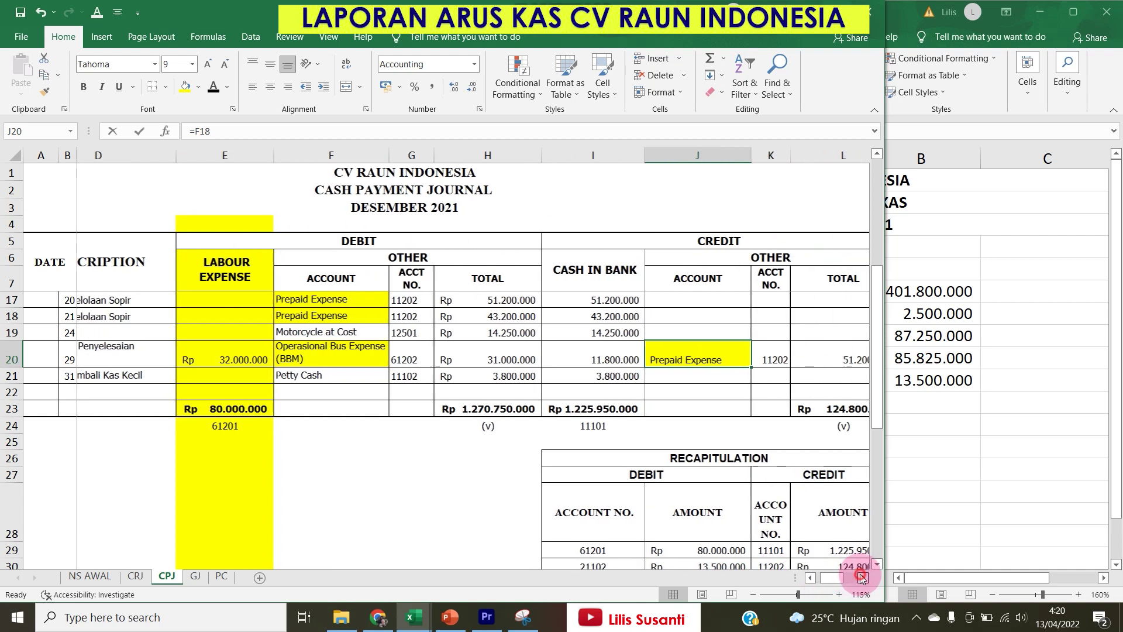
{"action": "left_click", "coordinate": [861, 577]}
{"action": "scroll", "coordinate": [827, 518], "scroll_direction": "down", "scroll_amount": 1}
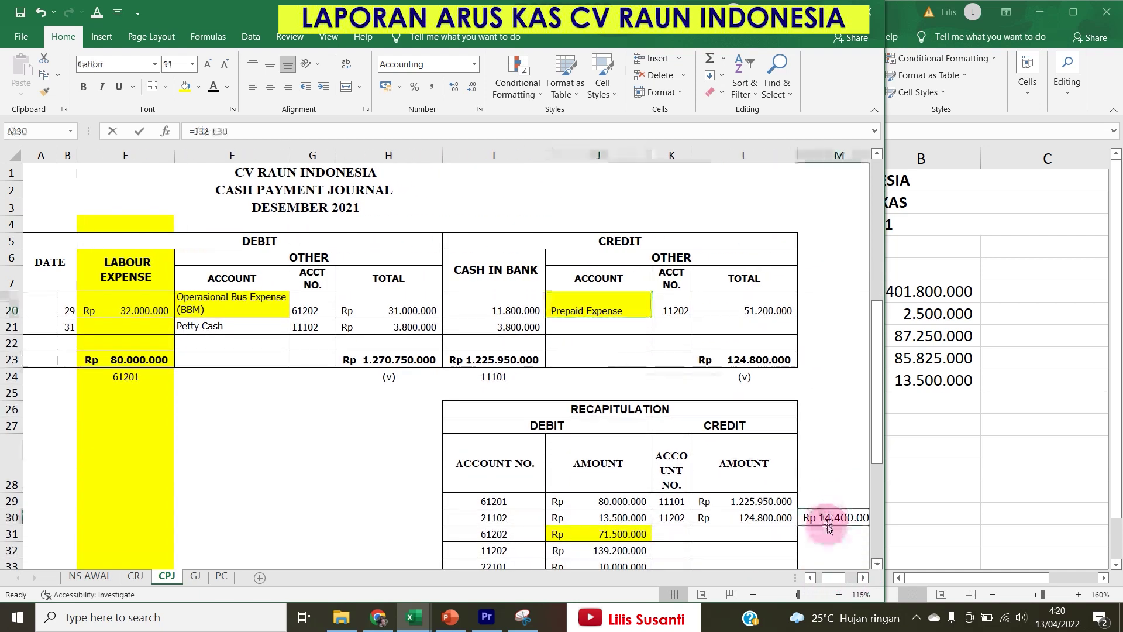
{"action": "double_click", "coordinate": [826, 517]}
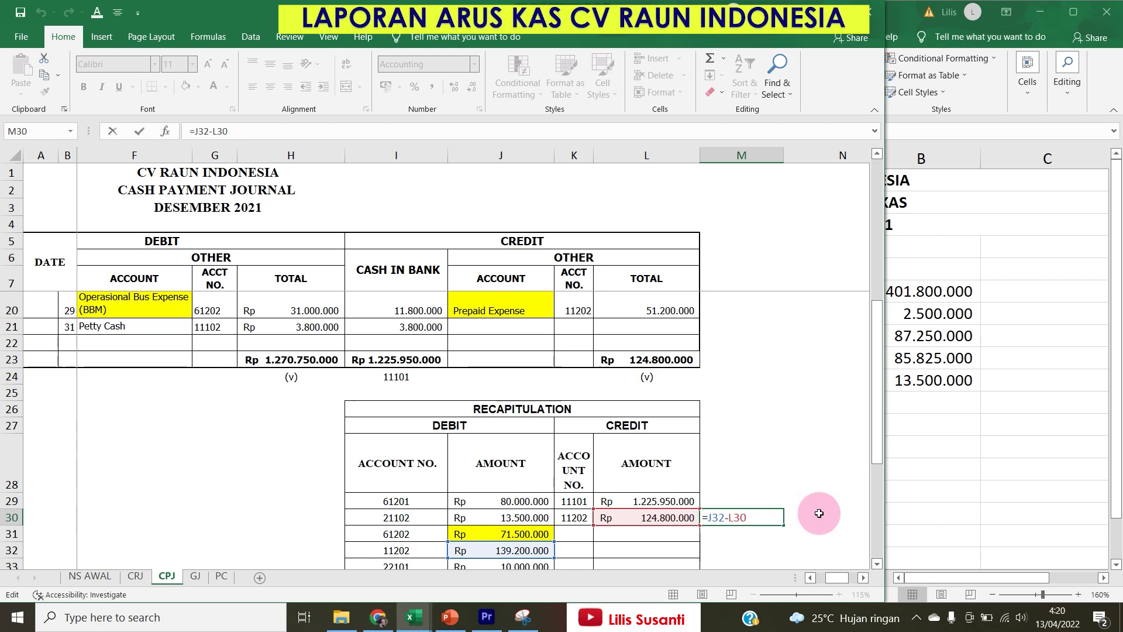
{"action": "key", "text": "Return"}
Label cell A11 of the cash flow statement "Pembayaran Prepaid Expense".
{"action": "left_click", "coordinate": [985, 421]}
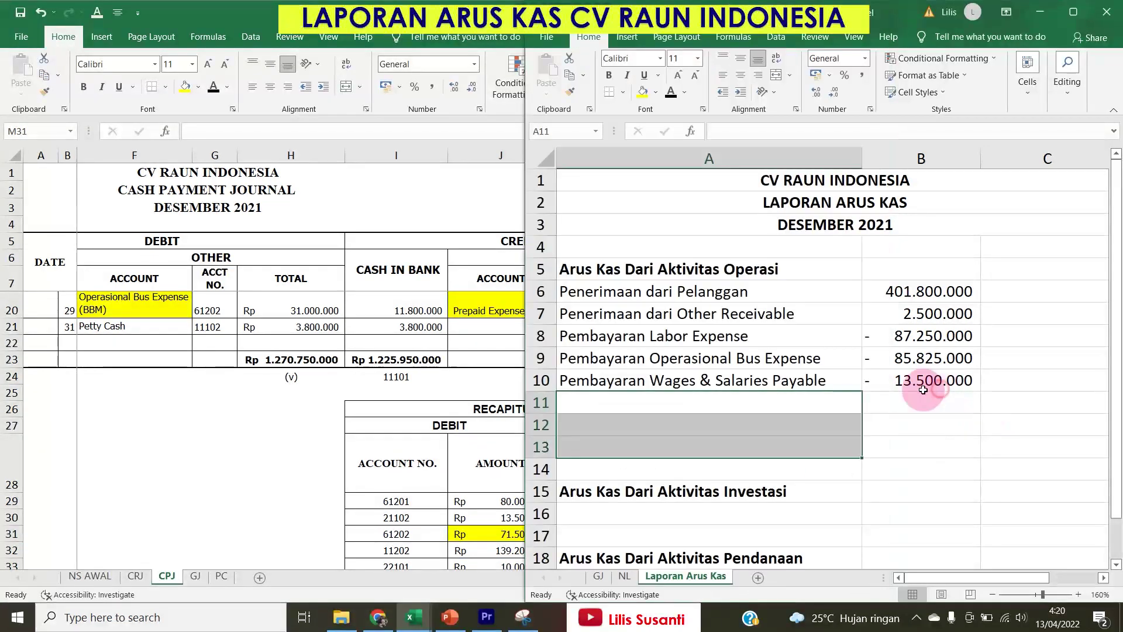
{"action": "left_click", "coordinate": [676, 402]}
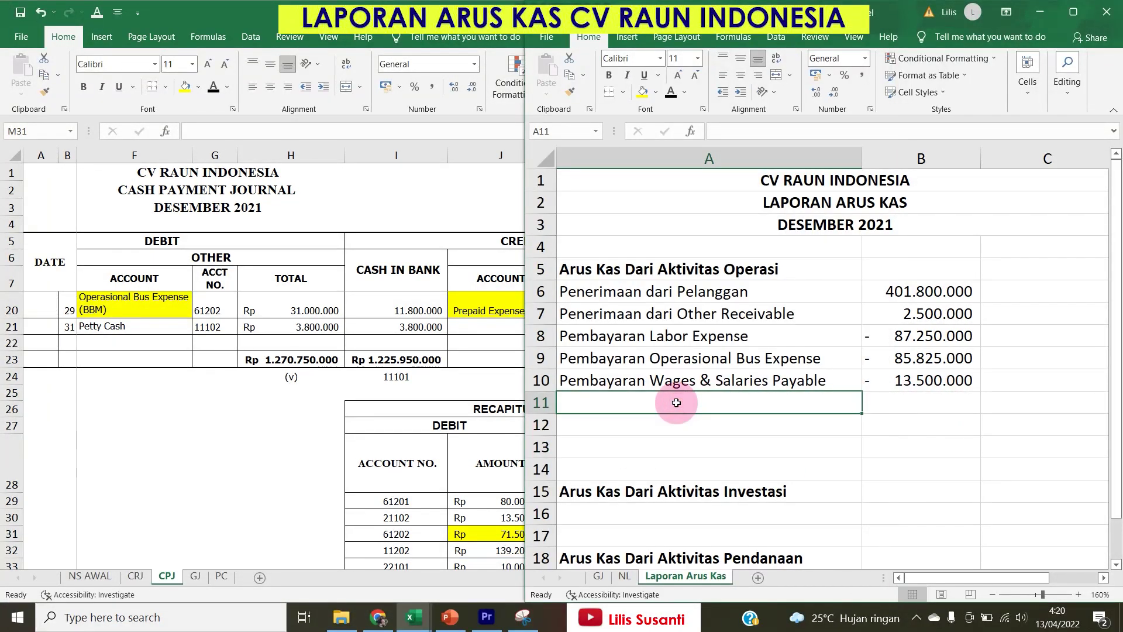
{"action": "type", "text": "Pembayaran P"}
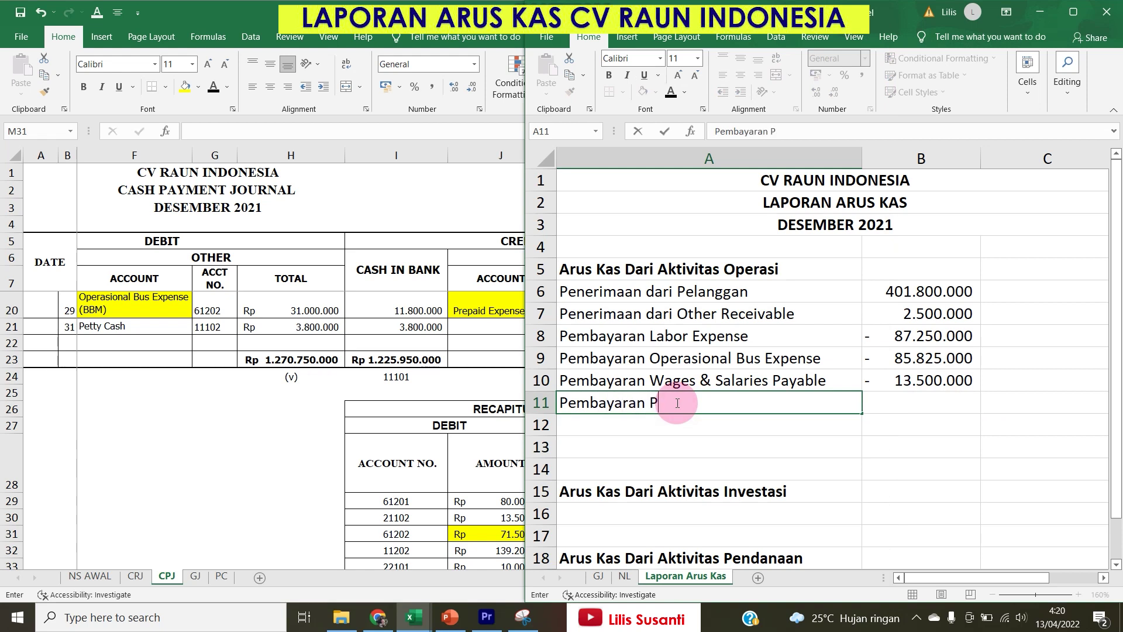
{"action": "type", "text": "repaid Exp "}
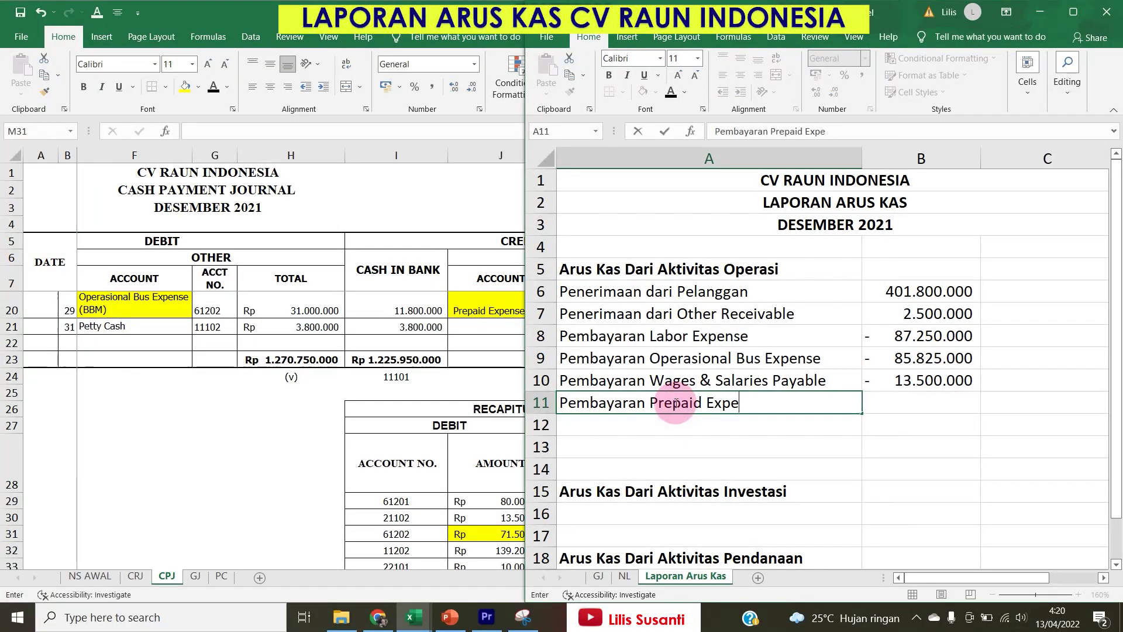
{"action": "type", "text": "nse"}
Link B11 to the negative of the net Prepaid Expense amount in M30 of the CPJ sheet.
{"action": "key", "text": "Tab"}
{"action": "type", "text": "="}
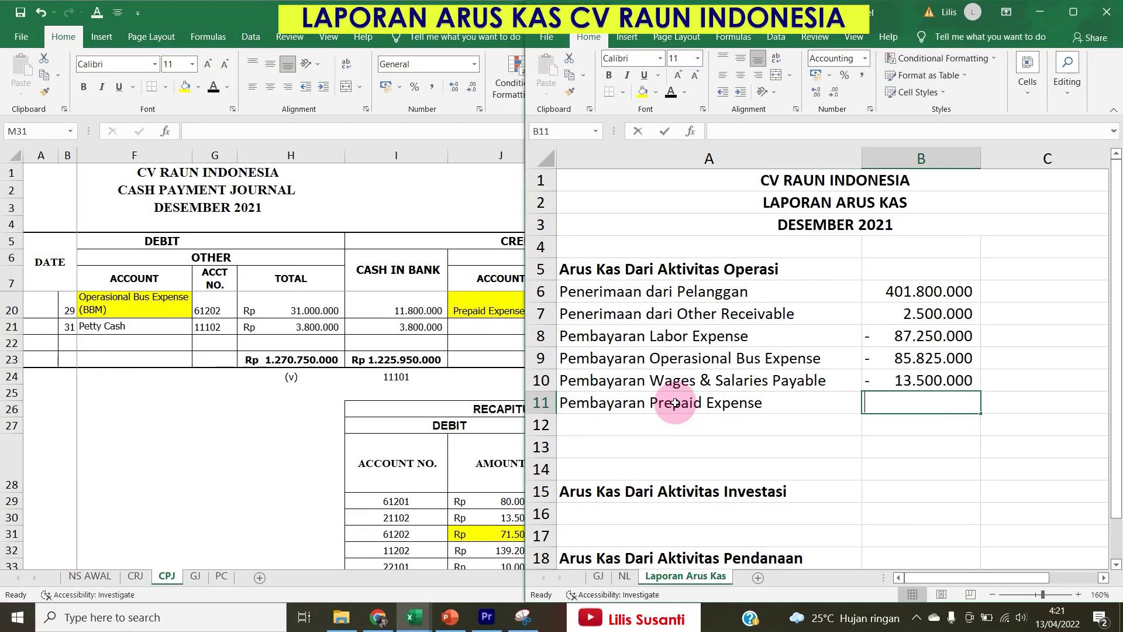
{"action": "type", "text": "-"}
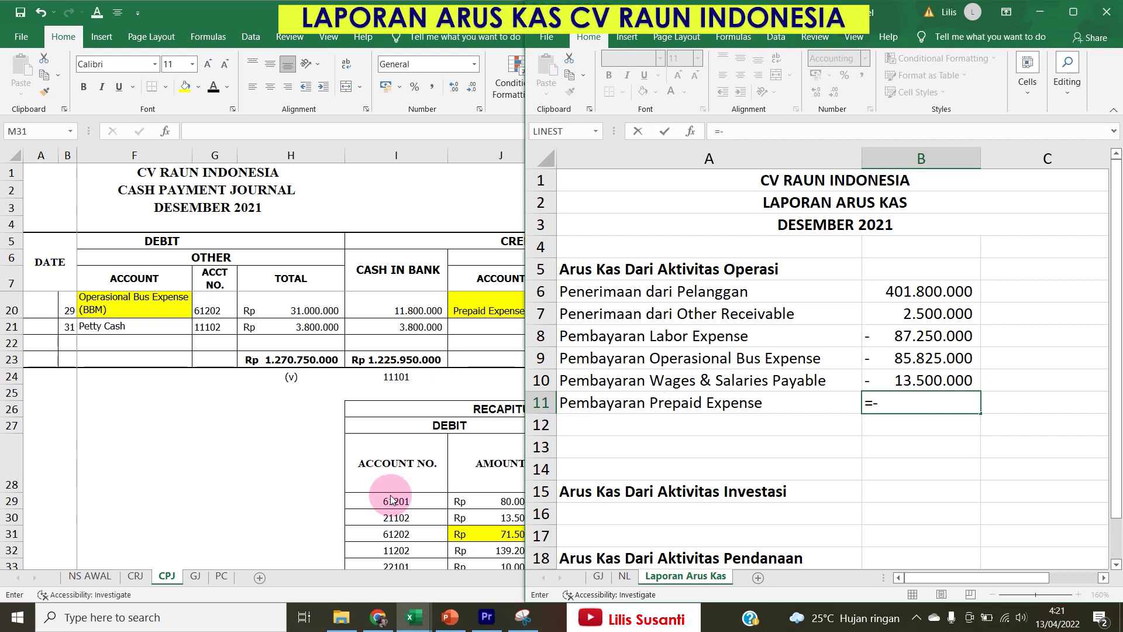
{"action": "left_click", "coordinate": [410, 494]}
{"action": "left_click", "coordinate": [742, 517]}
{"action": "key", "text": "Return"}
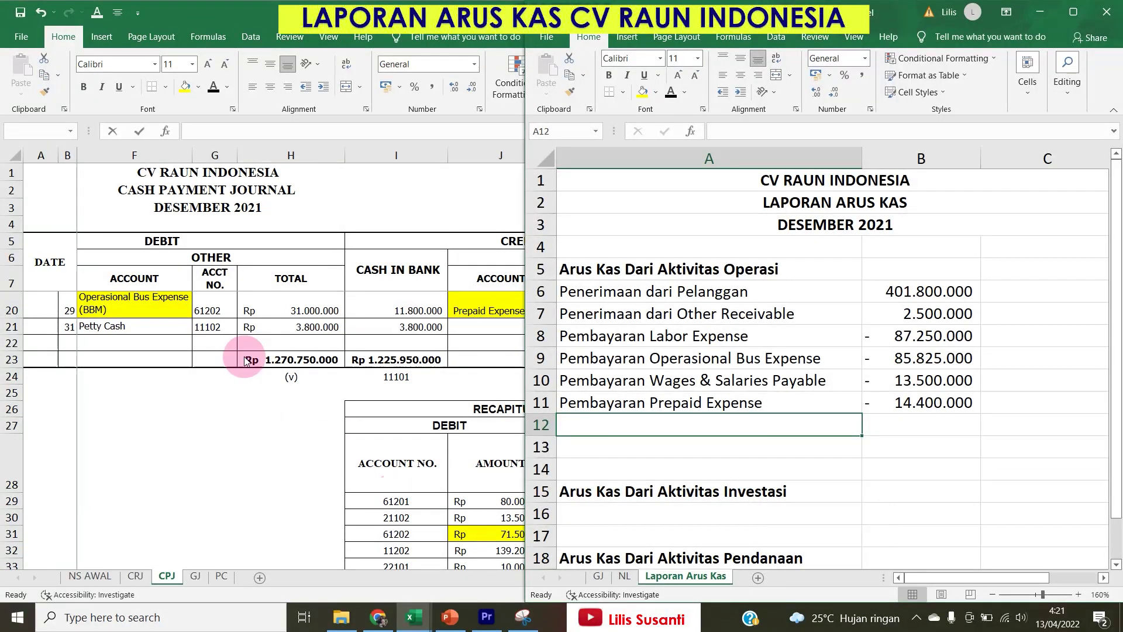
Check the Bank Esemka payment in CPJ row 11 and label A20 under Arus Kas Dari Aktivitas Pendanaan "Pembayaran bank loan".
{"action": "left_click", "coordinate": [212, 346]}
{"action": "scroll", "coordinate": [209, 346], "scroll_direction": "up", "scroll_amount": 4}
{"action": "left_click_drag", "start_coordinate": [122, 378], "coordinate": [29, 378]}
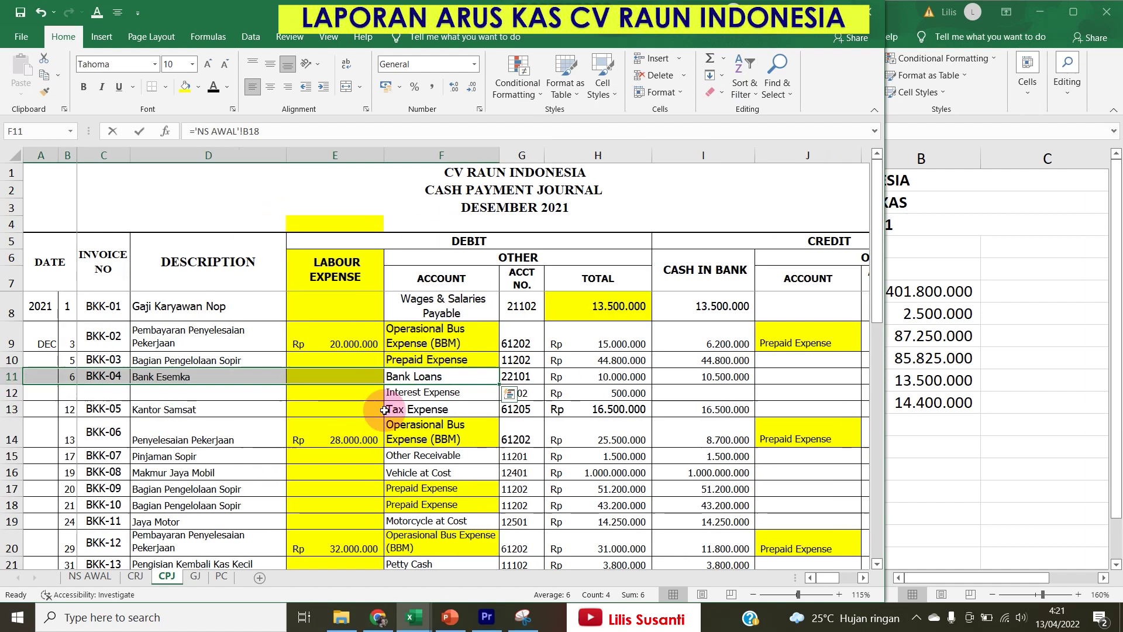
{"action": "left_click", "coordinate": [424, 379]}
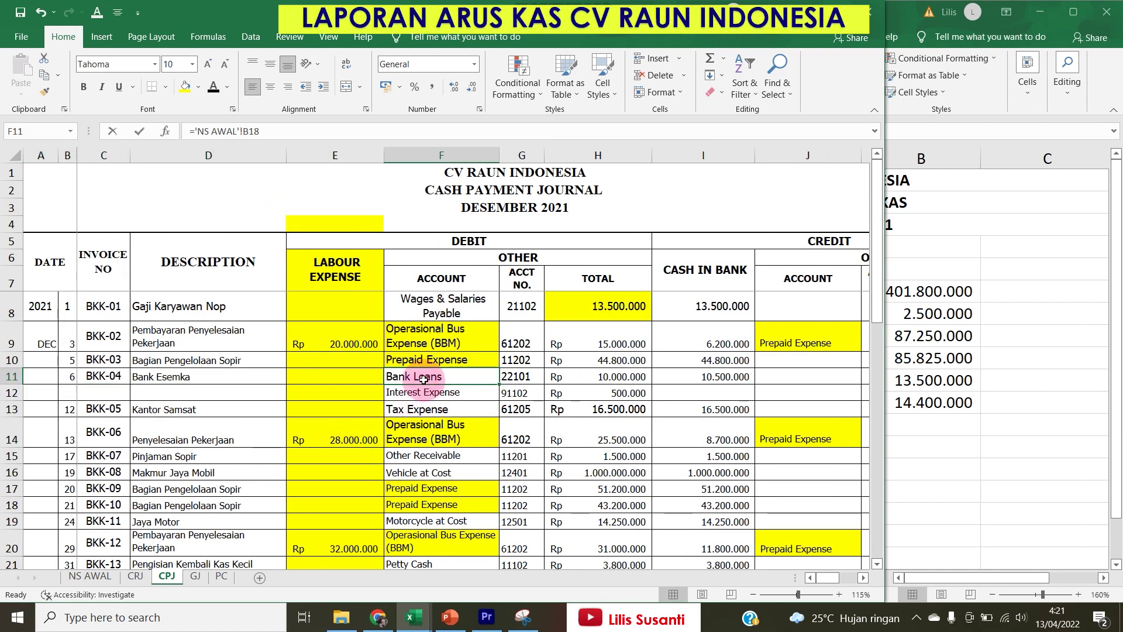
{"action": "left_click", "coordinate": [959, 342]}
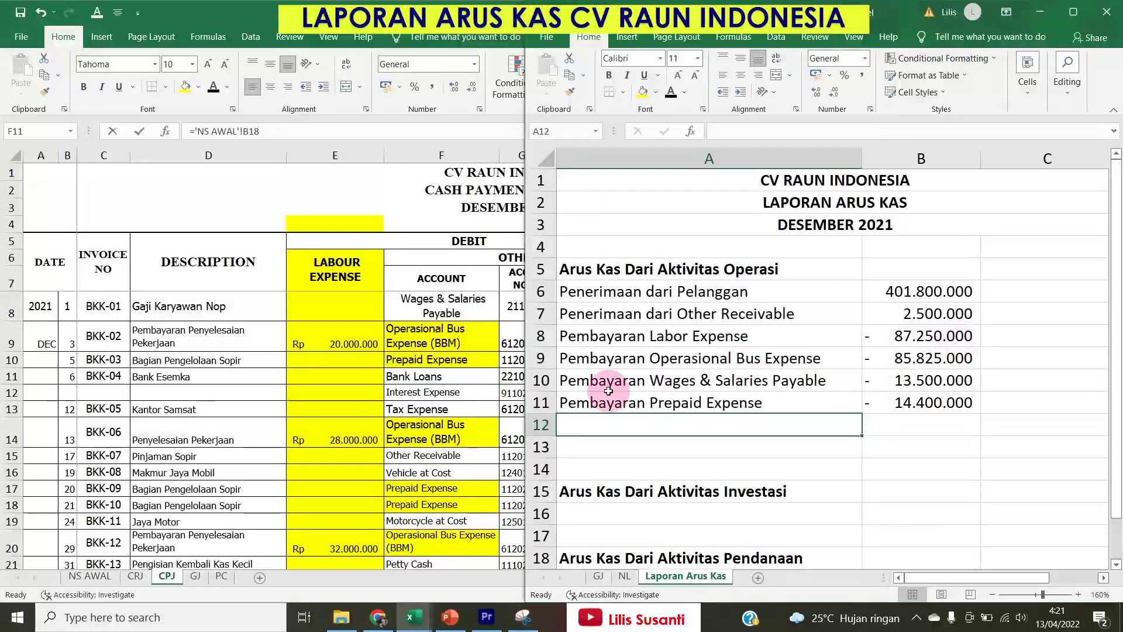
{"action": "scroll", "coordinate": [582, 490], "scroll_direction": "down", "scroll_amount": 2}
{"action": "left_click", "coordinate": [597, 475]}
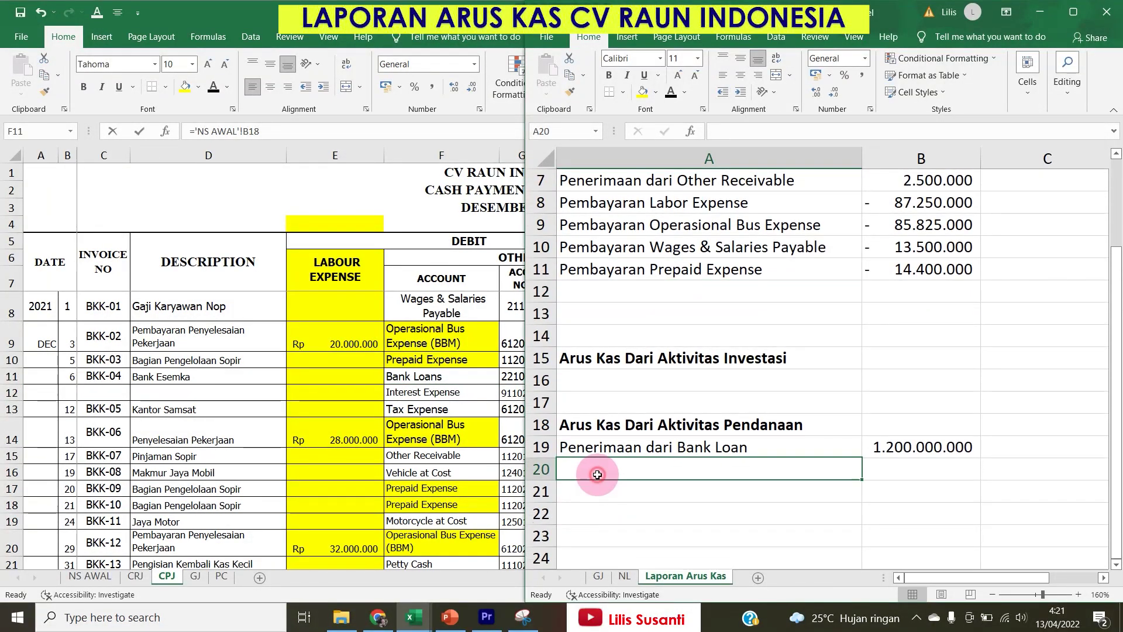
{"action": "type", "text": "Pembayaran ba"}
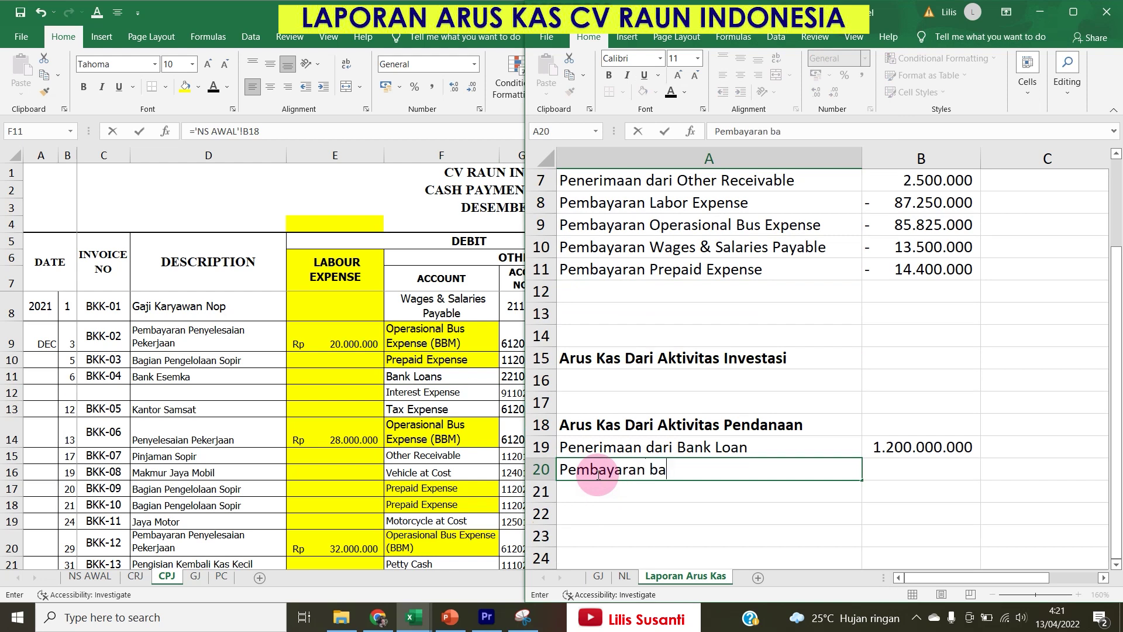
{"action": "type", "text": "nk loans"}
{"action": "key", "text": "BackSpace"}
Link B20 to the negative of the Bank Loans total in H11 of the CPJ sheet.
{"action": "key", "text": "Tab"}
{"action": "type", "text": "=-"}
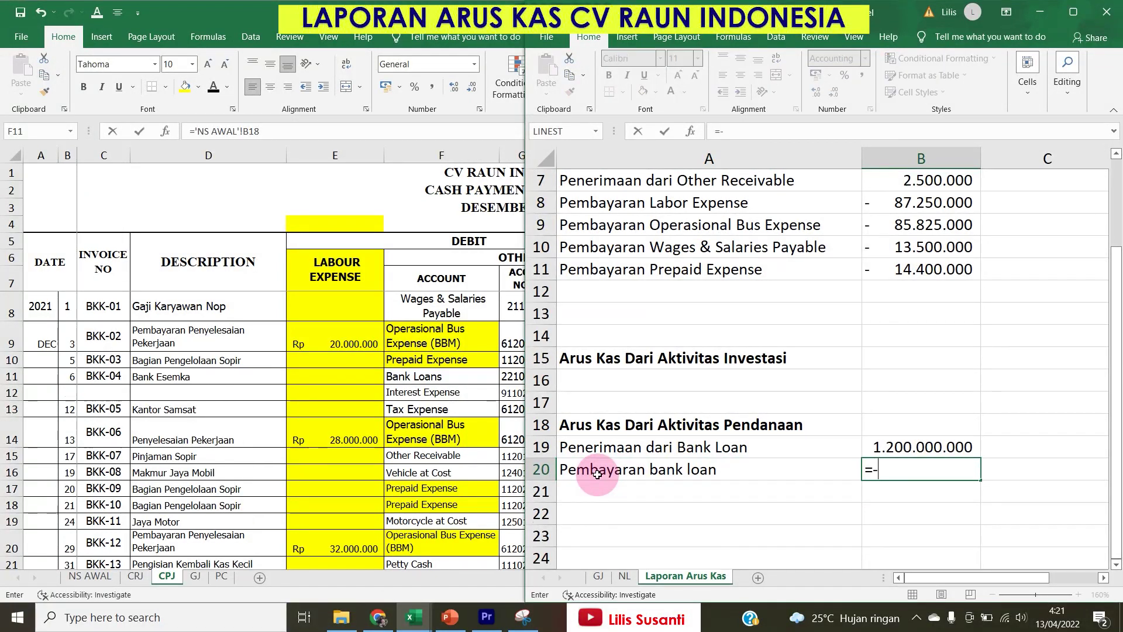
{"action": "left_click", "coordinate": [433, 409]}
{"action": "left_click", "coordinate": [588, 375]}
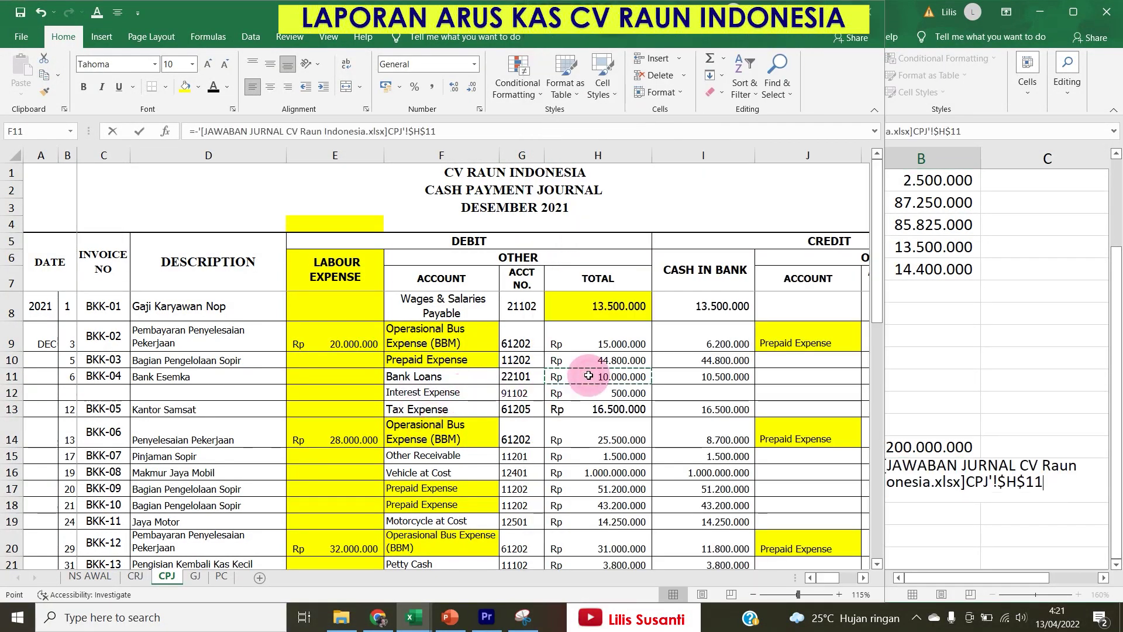
{"action": "key", "text": "Return"}
Fill the Bank Loans and Interest Expense account cells F11 and F12 of the CPJ sheet with yellow.
{"action": "left_click", "coordinate": [408, 383]}
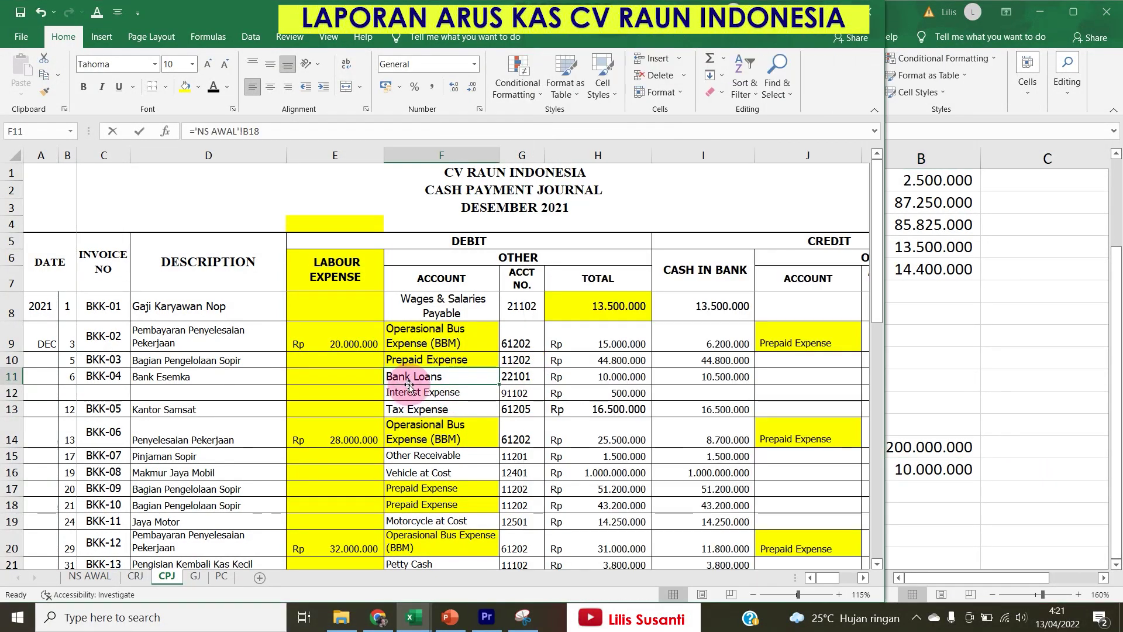
{"action": "left_click", "coordinate": [186, 92]}
{"action": "left_click", "coordinate": [436, 393]}
{"action": "left_click", "coordinate": [185, 87]}
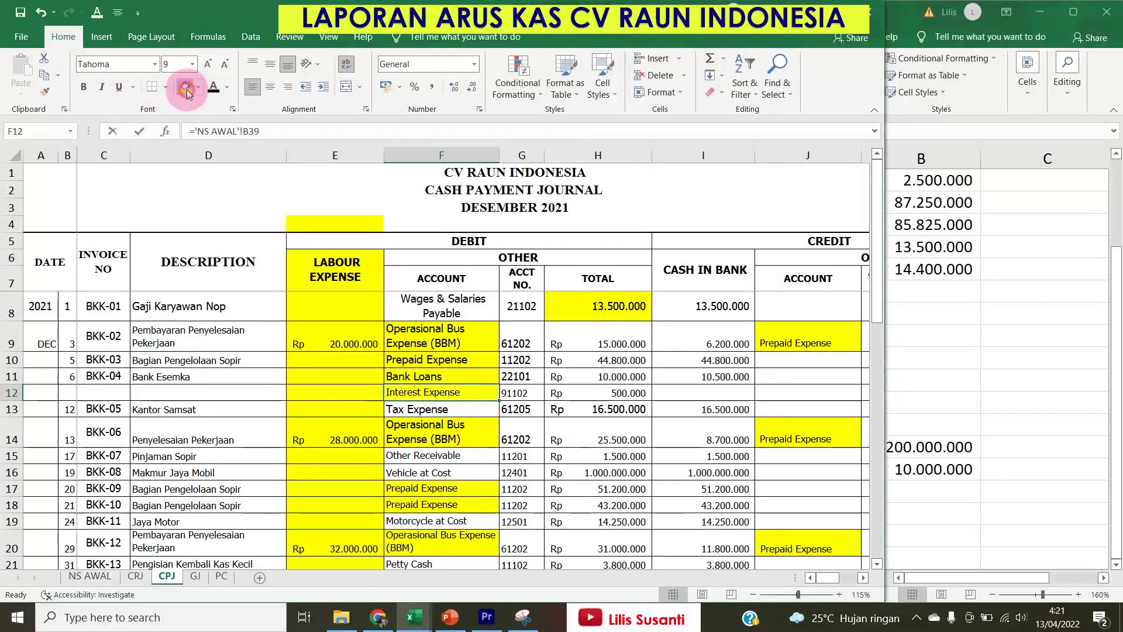
Label cell A21 of the cash flow statement "Pembayaran Interest Expense".
{"action": "left_click", "coordinate": [1032, 458]}
{"action": "left_click", "coordinate": [655, 493]}
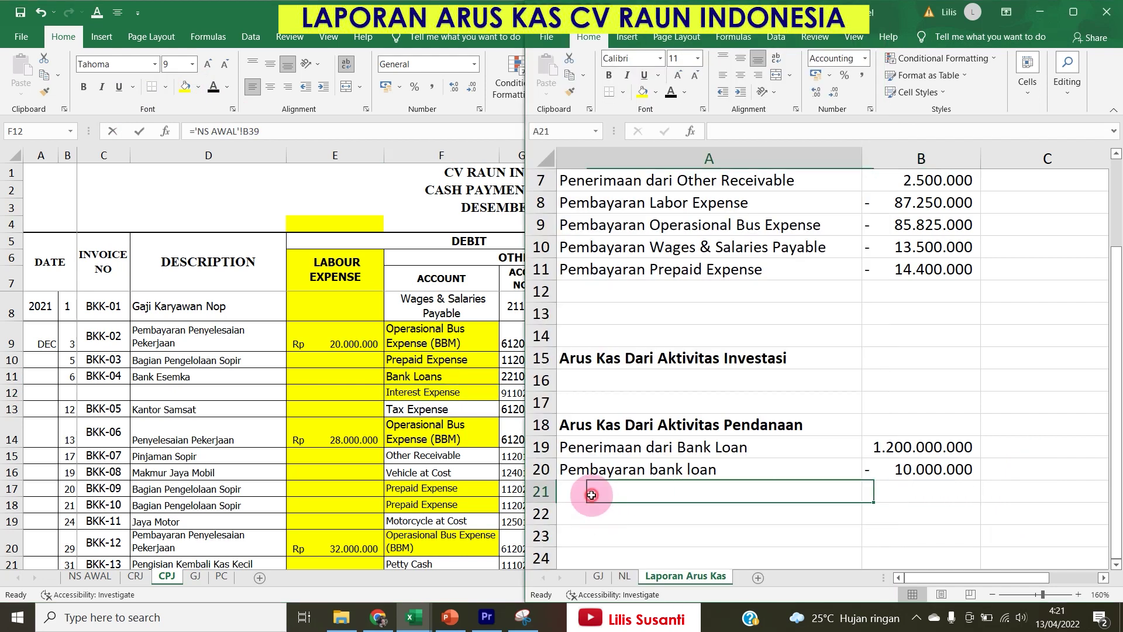
{"action": "type", "text": "Pembayaran"}
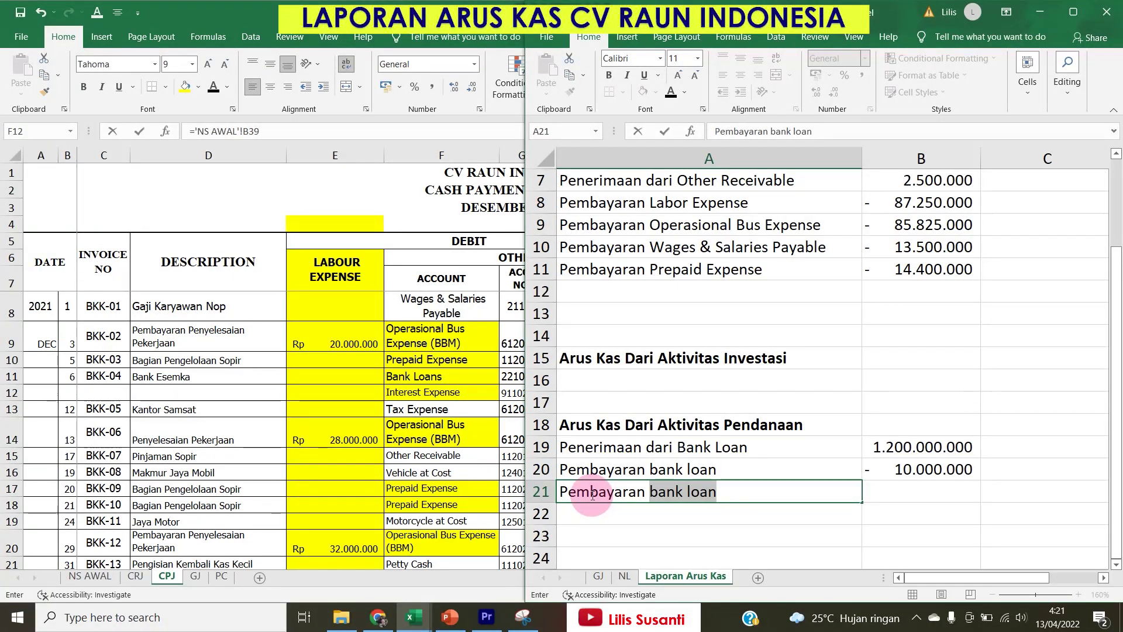
{"action": "type", "text": "Interest Expense"}
Link B21 to the negative of the Interest Expense total in H12 of the CPJ sheet.
{"action": "key", "text": "Tab"}
{"action": "type", "text": "=-"}
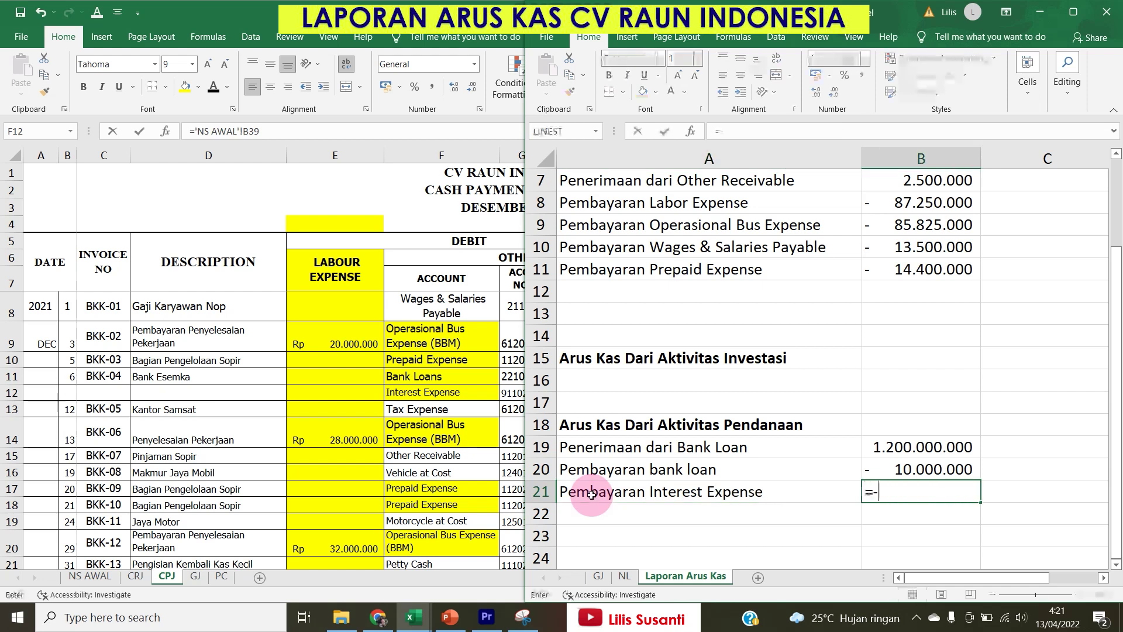
{"action": "left_click", "coordinate": [418, 432]}
{"action": "left_click", "coordinate": [588, 389]}
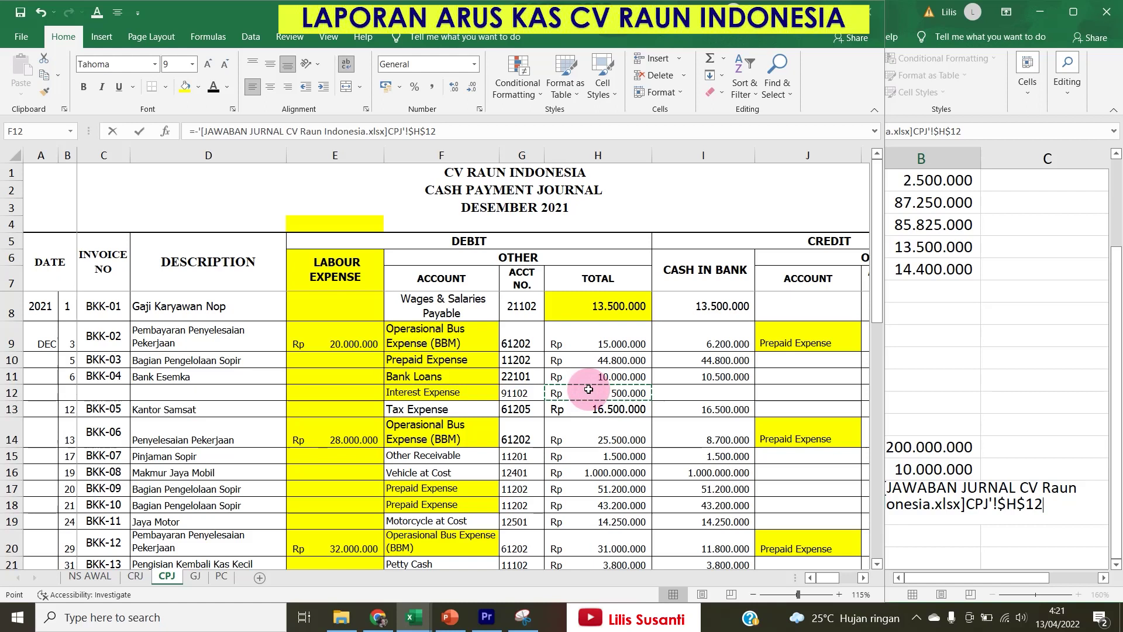
{"action": "key", "text": "Return"}
Label cell A12 in the operating activities section "Pembayaran Tax Expense".
{"action": "left_click", "coordinate": [455, 412]}
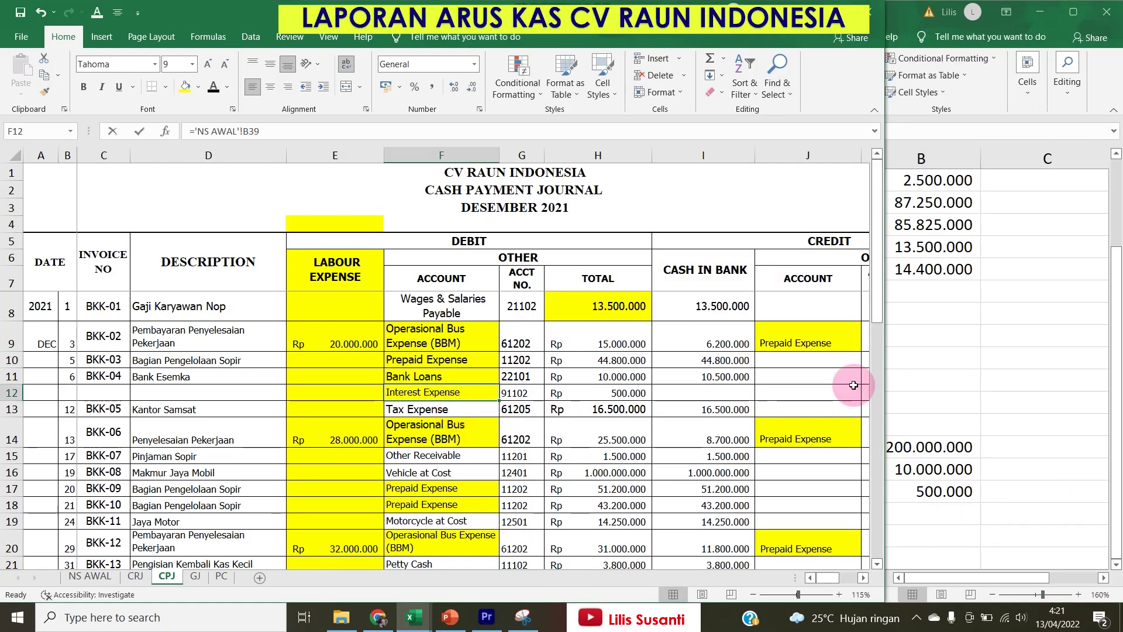
{"action": "left_click", "coordinate": [997, 306]}
{"action": "left_click", "coordinate": [644, 285]}
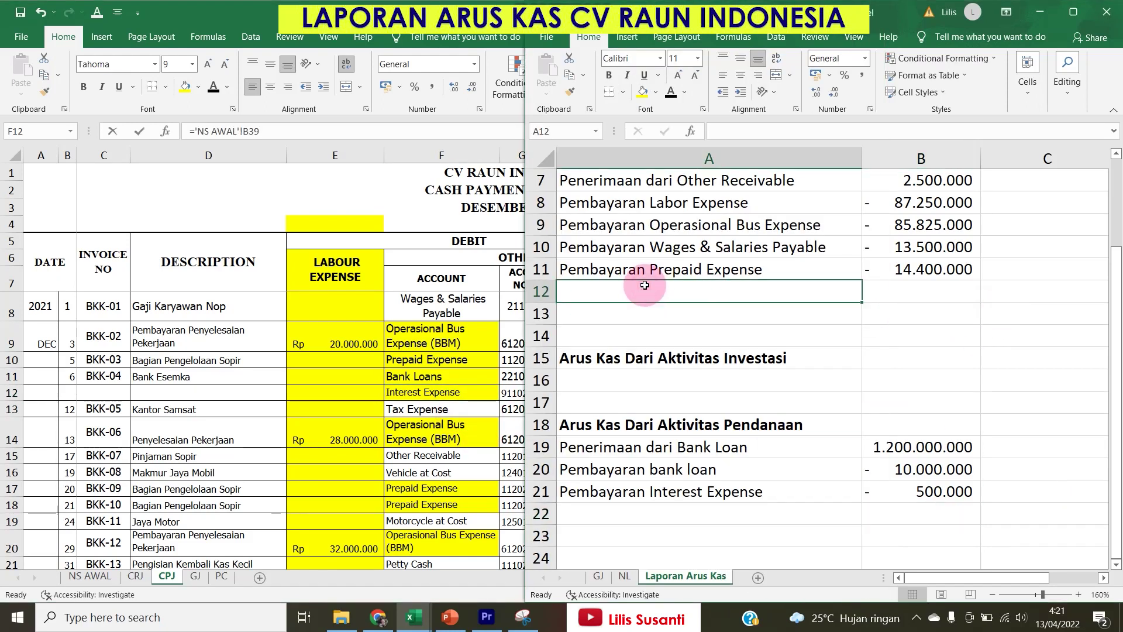
{"action": "type", "text": "Pembayaran"}
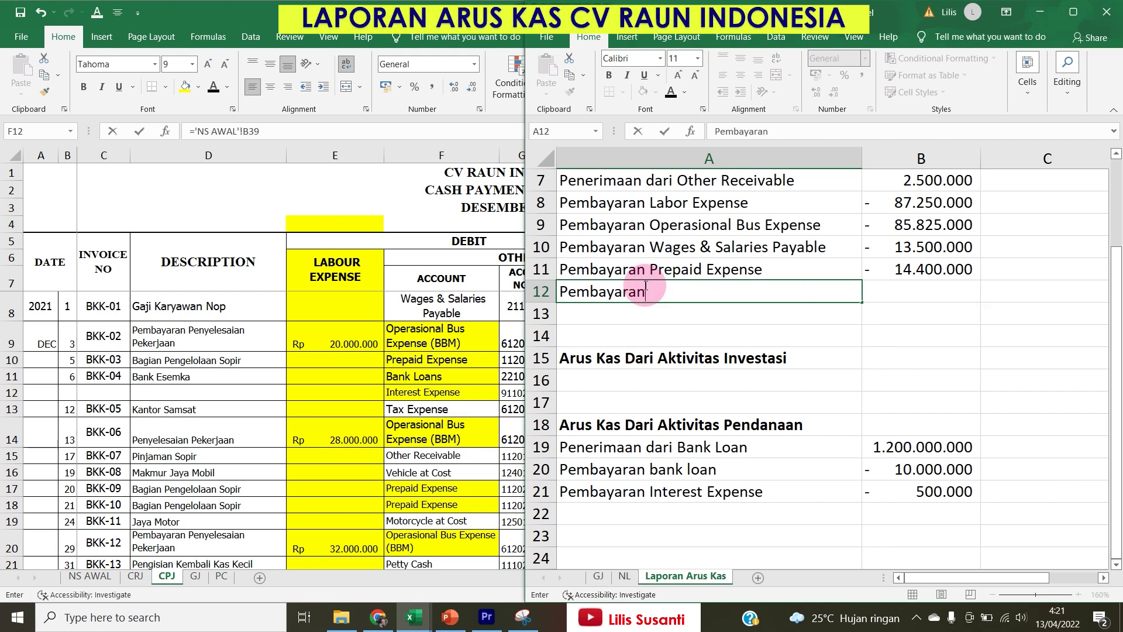
{"action": "type", "text": " Tax "}
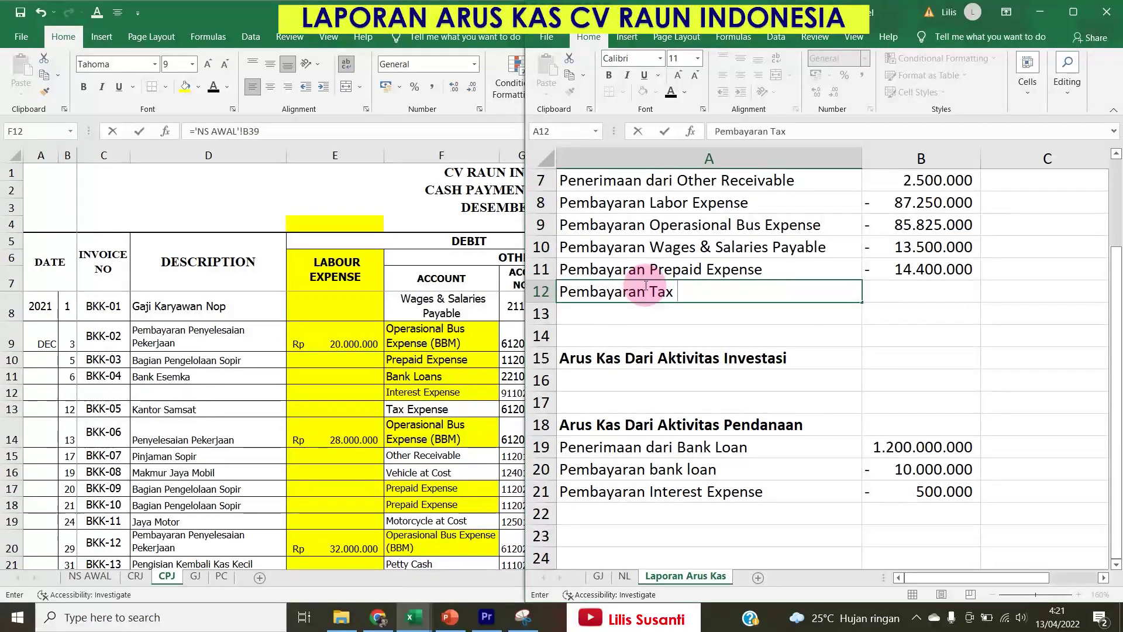
{"action": "type", "text": "Expense"}
Link B12 to the negative of the Tax Expense total in CPJ H13 and fill account cell F13 with yellow.
{"action": "key", "text": "Tab"}
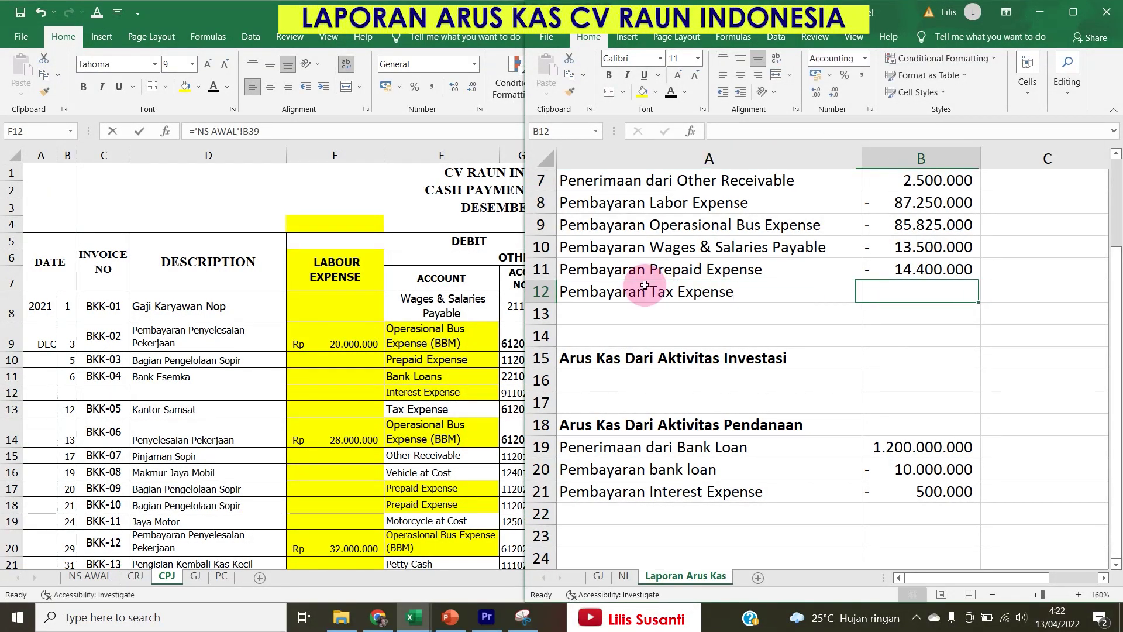
{"action": "type", "text": "=-"}
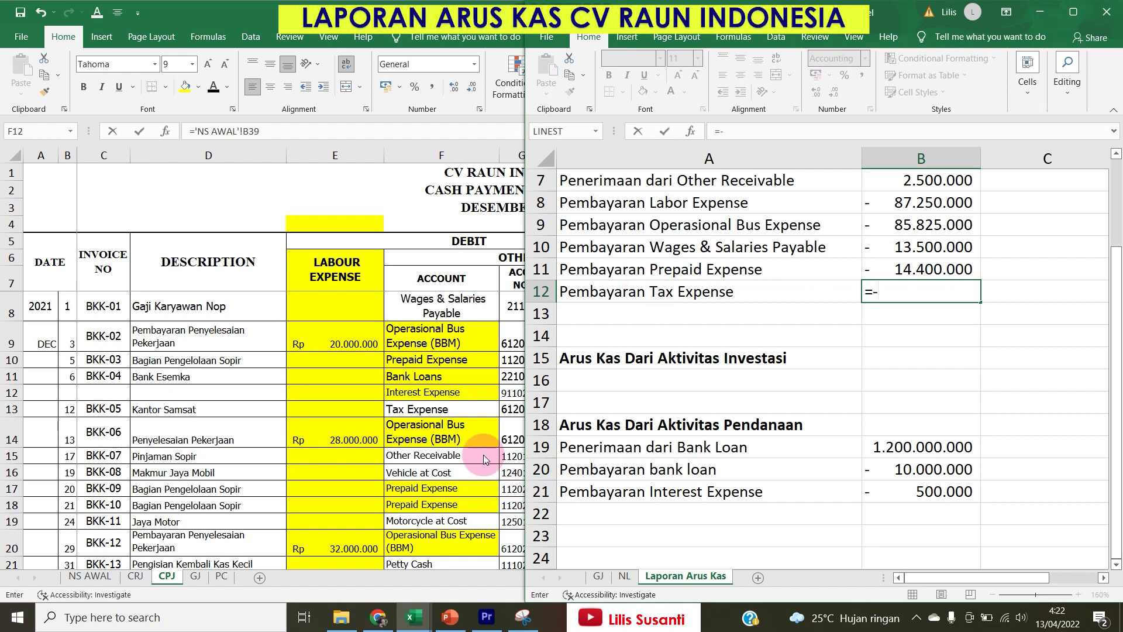
{"action": "left_click", "coordinate": [484, 455]}
{"action": "left_click", "coordinate": [600, 408]}
{"action": "key", "text": "Return"}
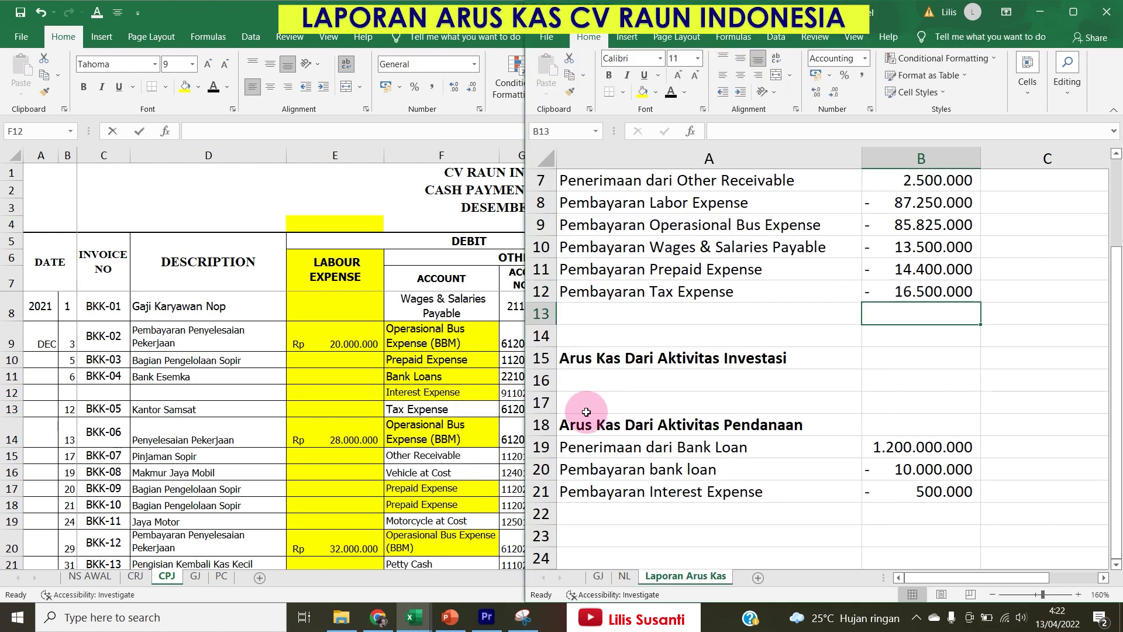
{"action": "left_click", "coordinate": [462, 410]}
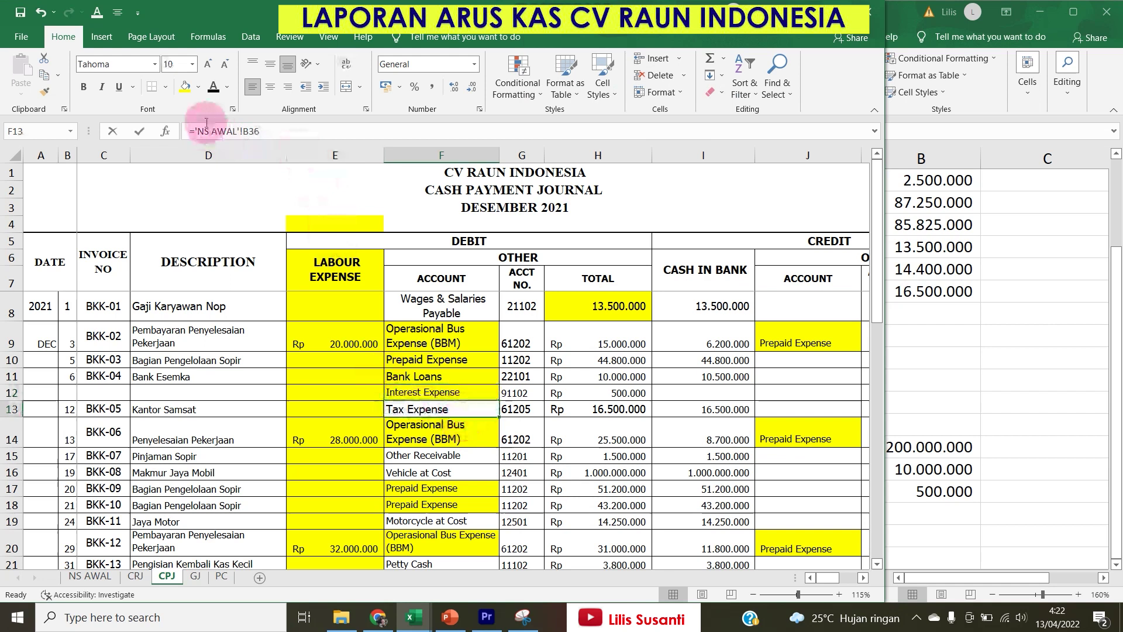
Label cell A13 in the operating activities section "Pembayaran other receivable".
{"action": "left_click", "coordinate": [456, 456]}
{"action": "left_click", "coordinate": [1076, 309]}
{"action": "left_click", "coordinate": [625, 315]}
{"action": "type", "text": "Pembayaran other receivable"}
Link B13 to the negative of the Other Receivable total in CPJ H15 and fill account cell F15 with yellow.
{"action": "key", "text": "Tab"}
{"action": "type", "text": "=-"}
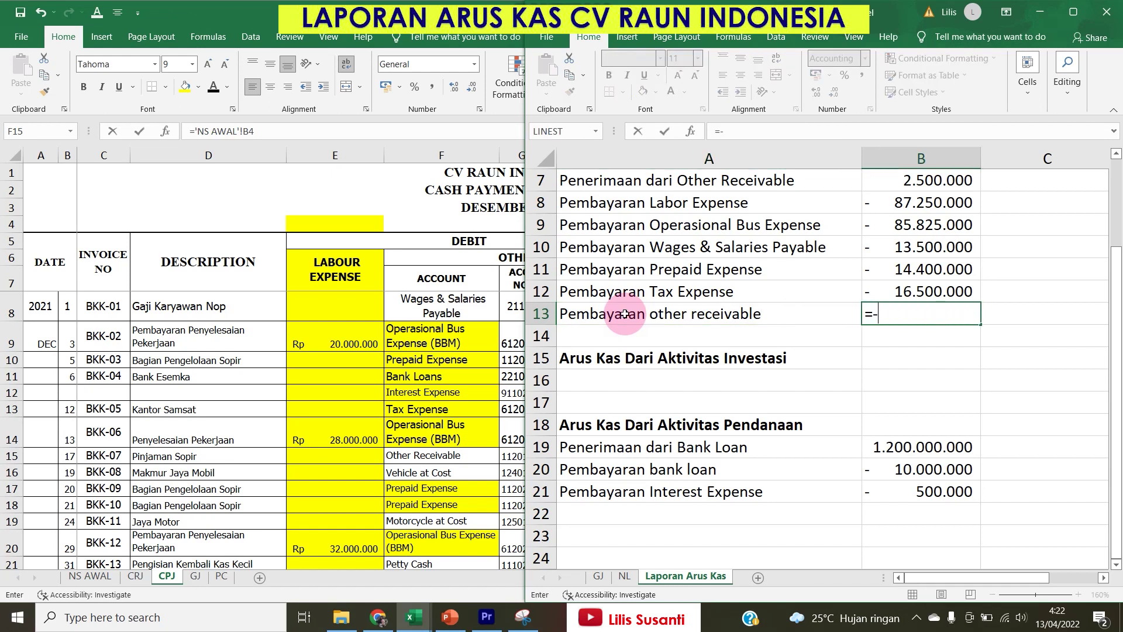
{"action": "left_click", "coordinate": [486, 465]}
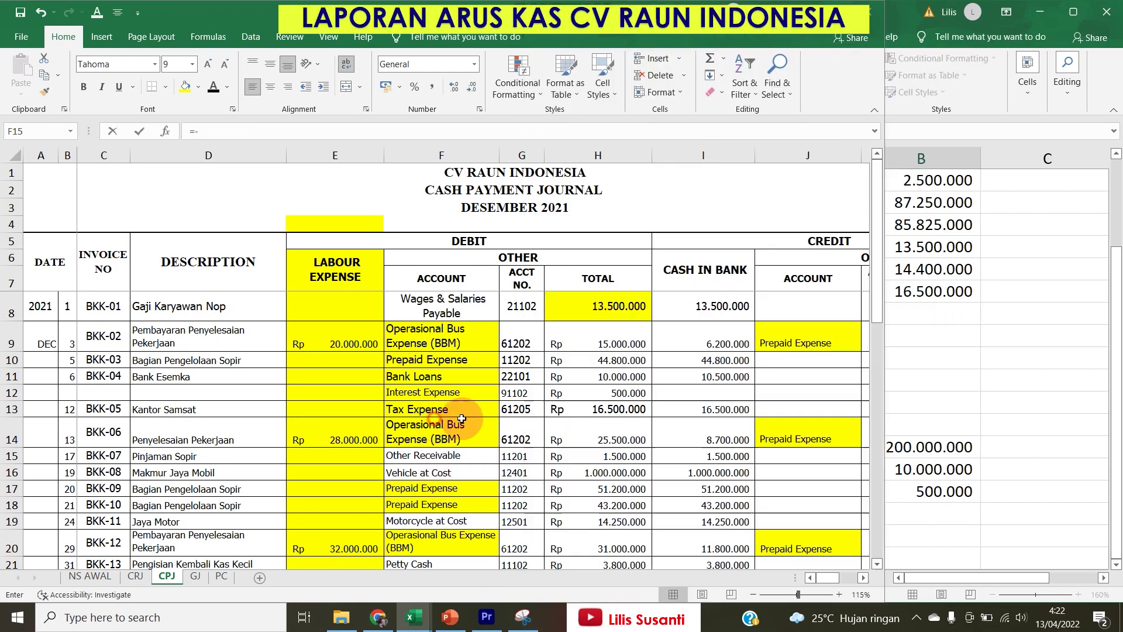
{"action": "left_click", "coordinate": [635, 456]}
{"action": "key", "text": "Return"}
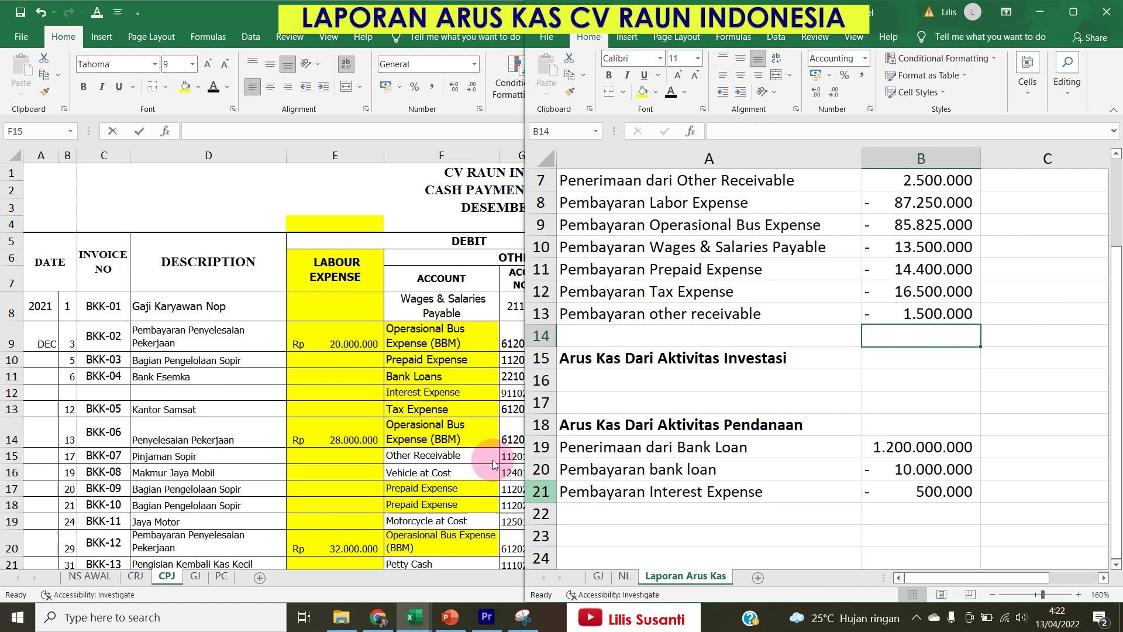
{"action": "left_click", "coordinate": [468, 457]}
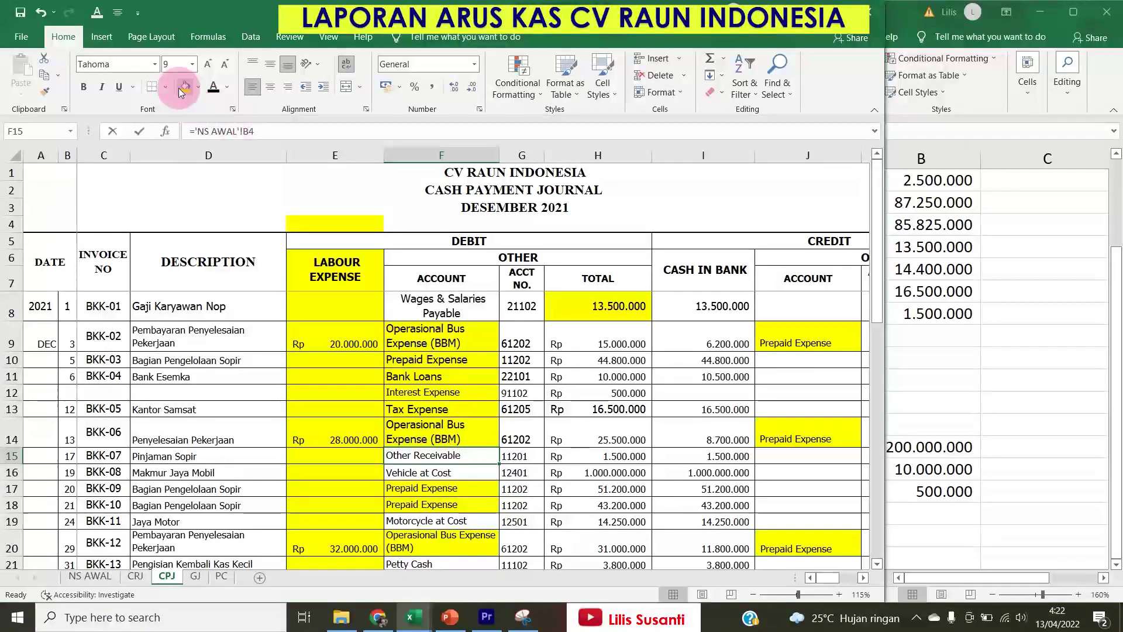
Label cell A16 in the investing activities section "Pembelian Vehicle".
{"action": "left_click", "coordinate": [1105, 446]}
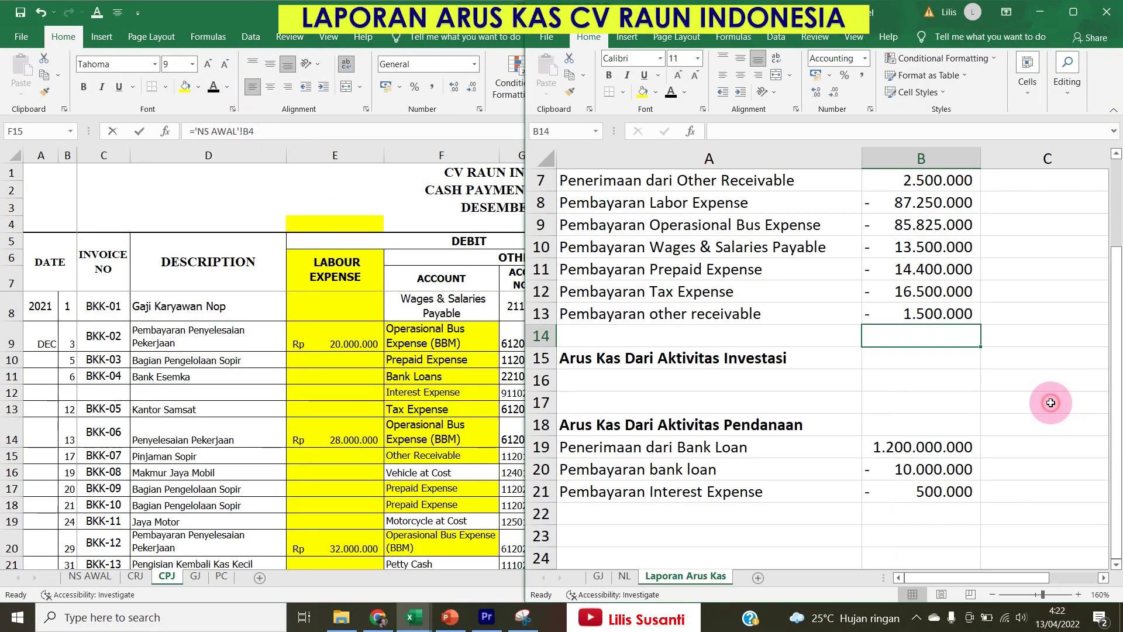
{"action": "left_click", "coordinate": [585, 384]}
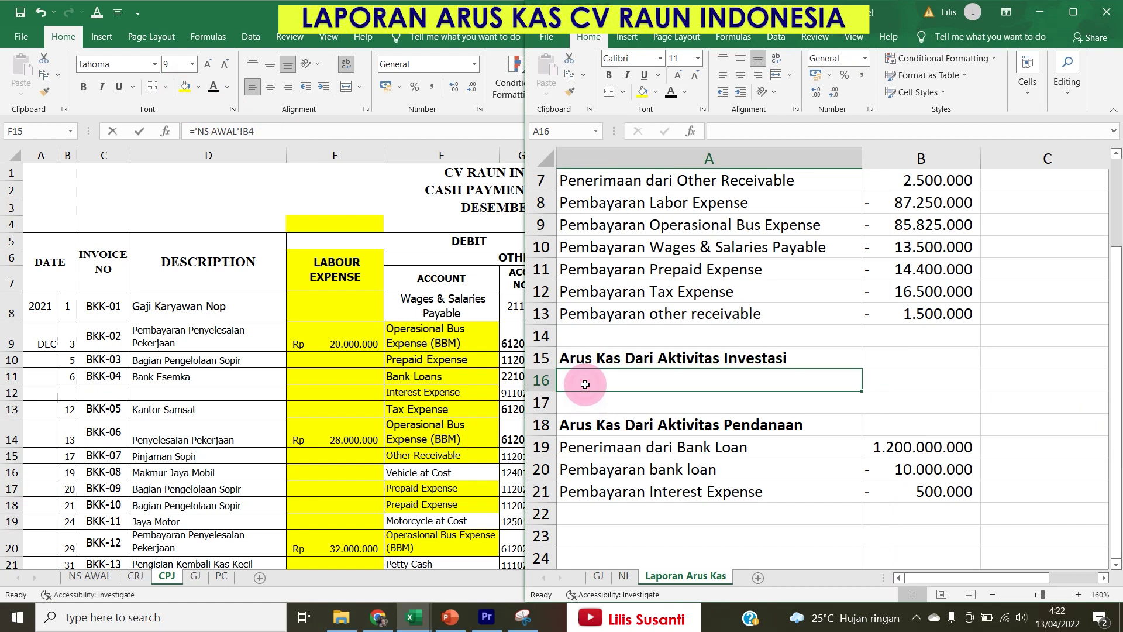
{"action": "type", "text": "Pe"}
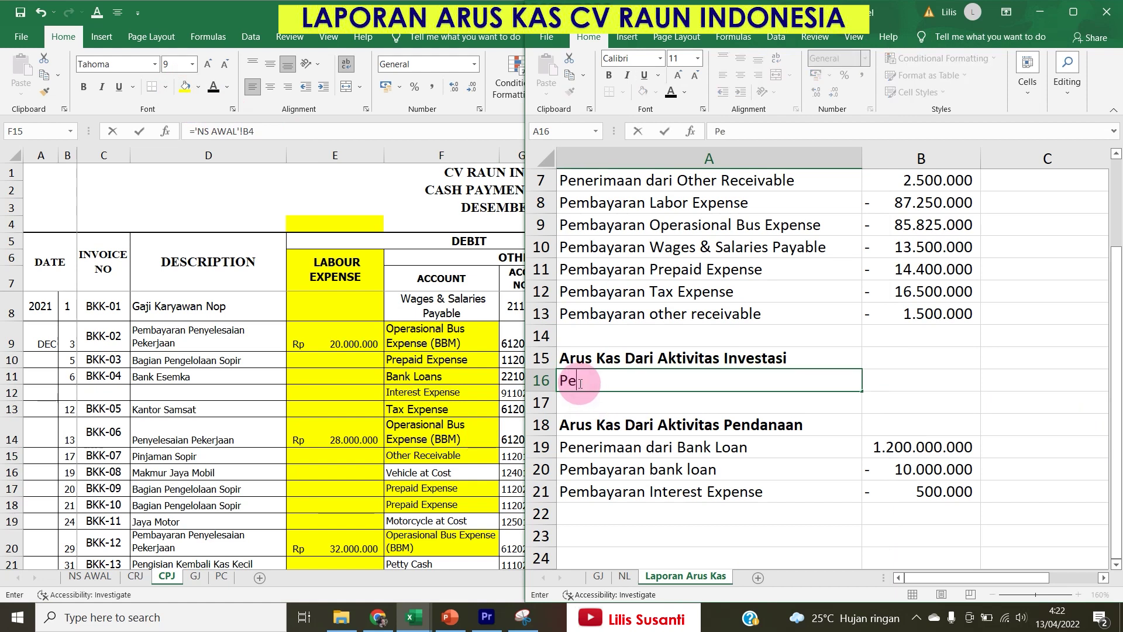
{"action": "type", "text": "mbelian Veh"}
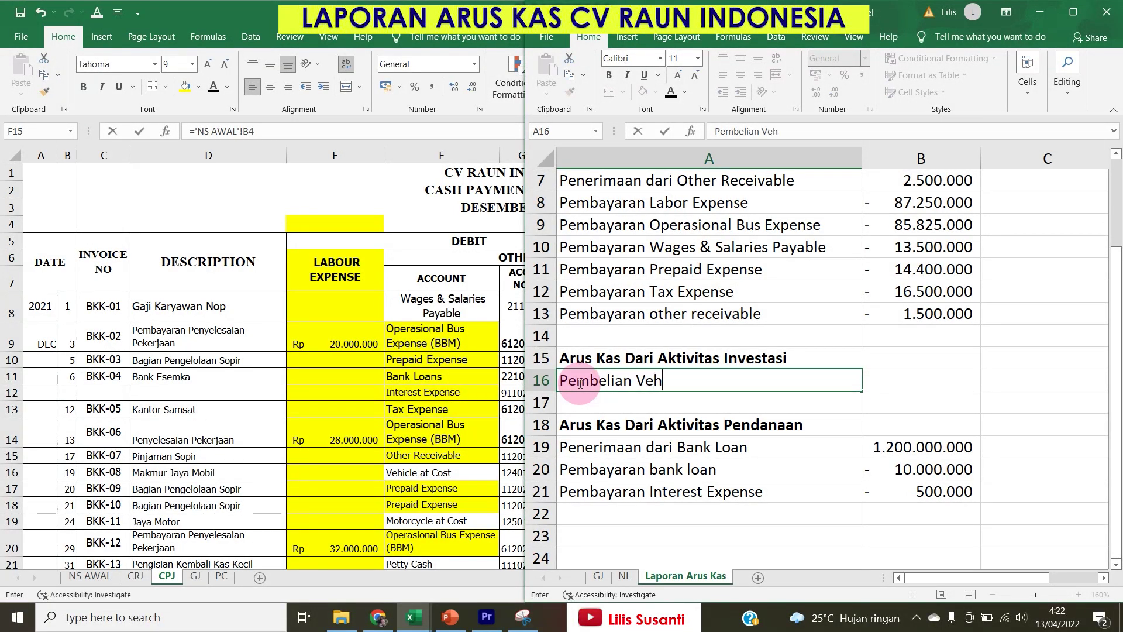
{"action": "type", "text": "icle"}
{"action": "key", "text": "Tab"}
Link B16 to the Vehicle at Cost total in CPJ H16 and insert a blank row above the financing activities heading.
{"action": "type", "text": "="}
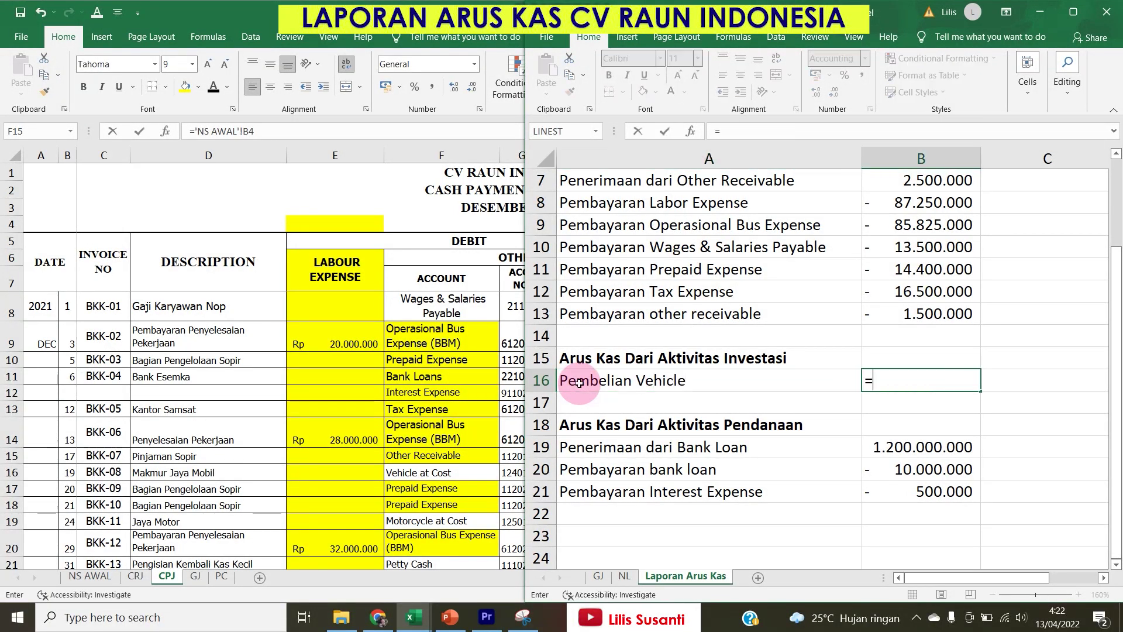
{"action": "left_click", "coordinate": [615, 471]}
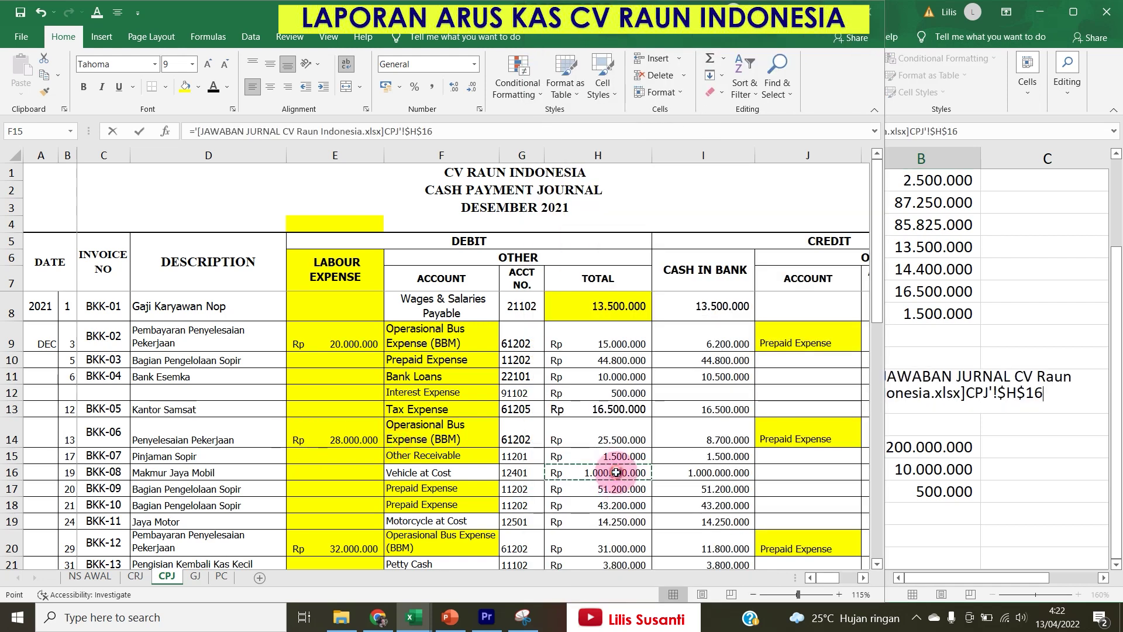
{"action": "key", "text": "Return"}
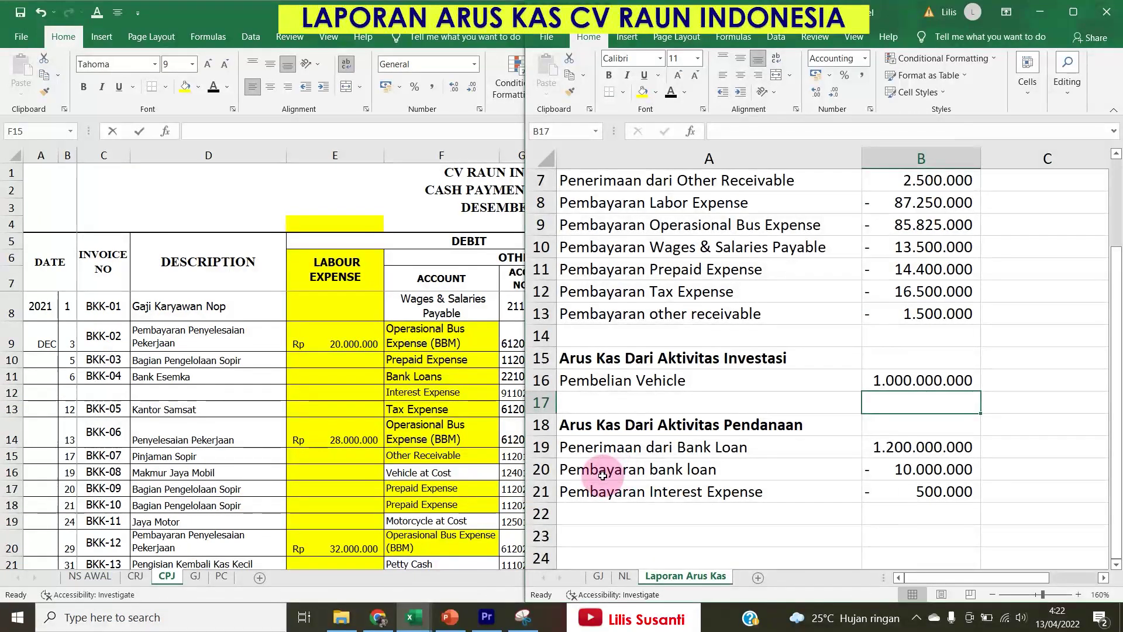
Fill the Vehicle at Cost account cell F16 in the CPJ sheet with yellow.
{"action": "left_click", "coordinate": [403, 494]}
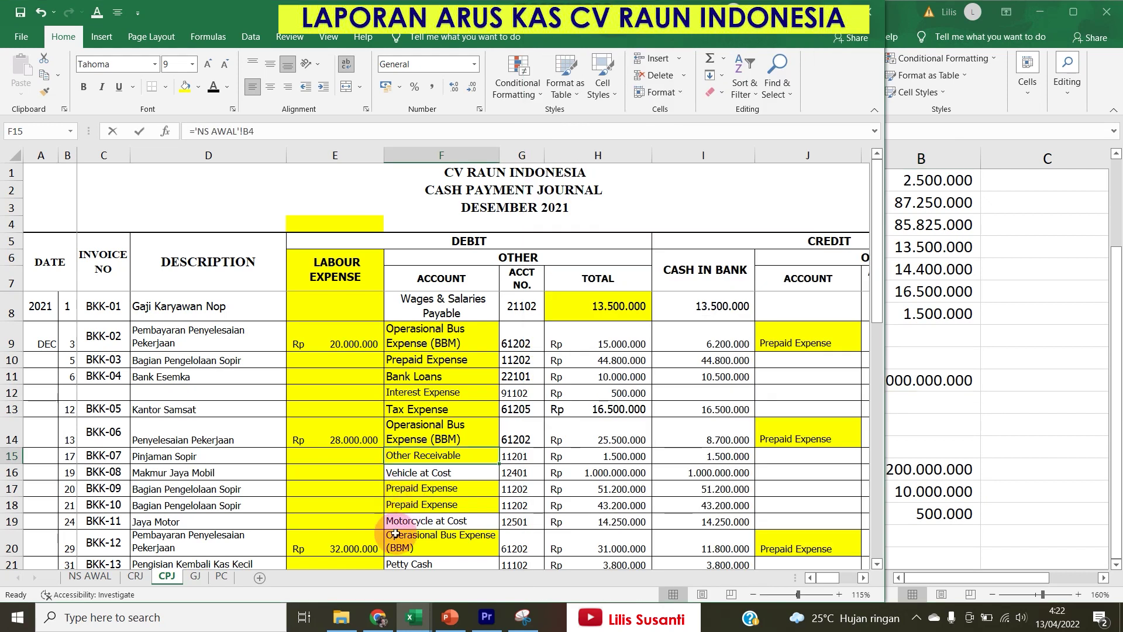
{"action": "left_click", "coordinate": [417, 469]}
{"action": "left_click", "coordinate": [185, 88]}
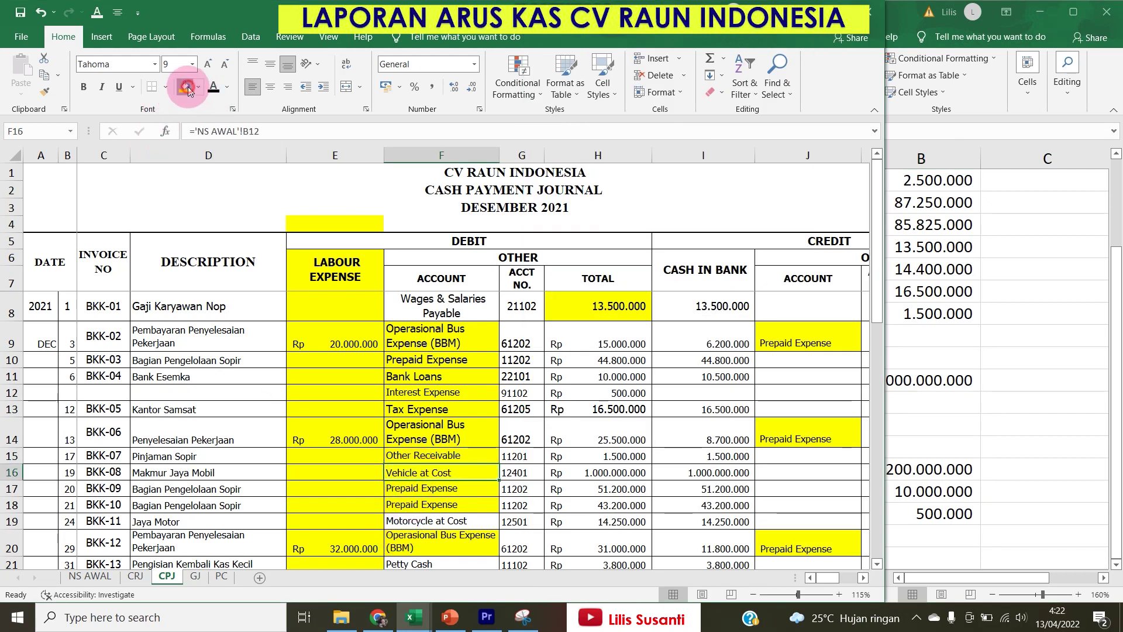
Label cell A17 in the investing activities section "Pembelian Motorcycle".
{"action": "left_click", "coordinate": [420, 522]}
{"action": "left_click", "coordinate": [955, 340]}
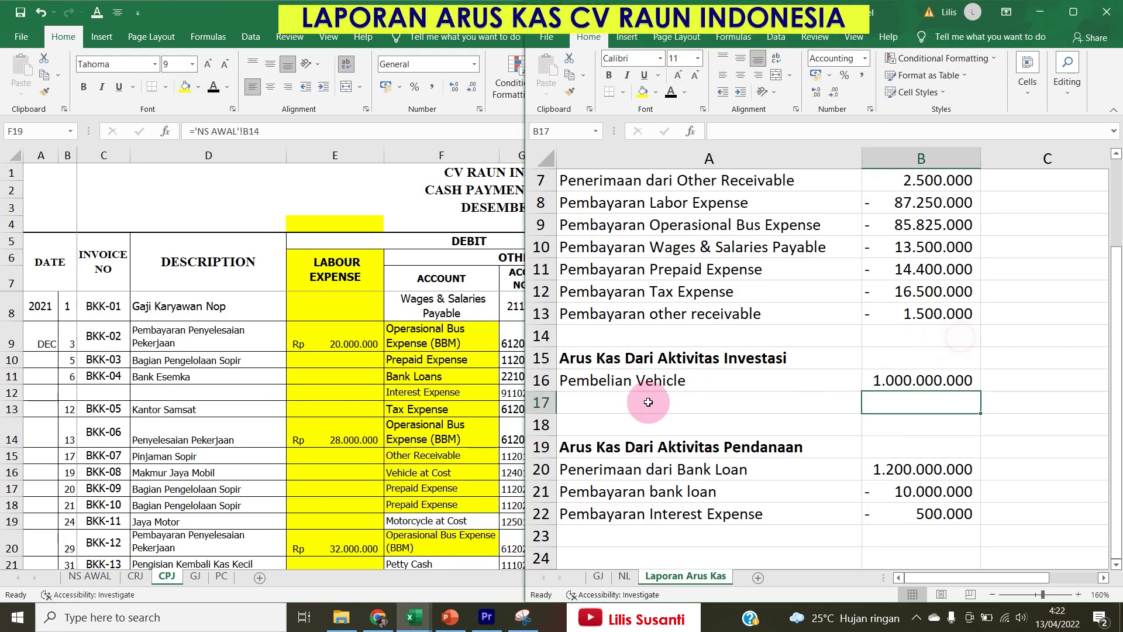
{"action": "left_click", "coordinate": [638, 400]}
{"action": "type", "text": "Pembelian"}
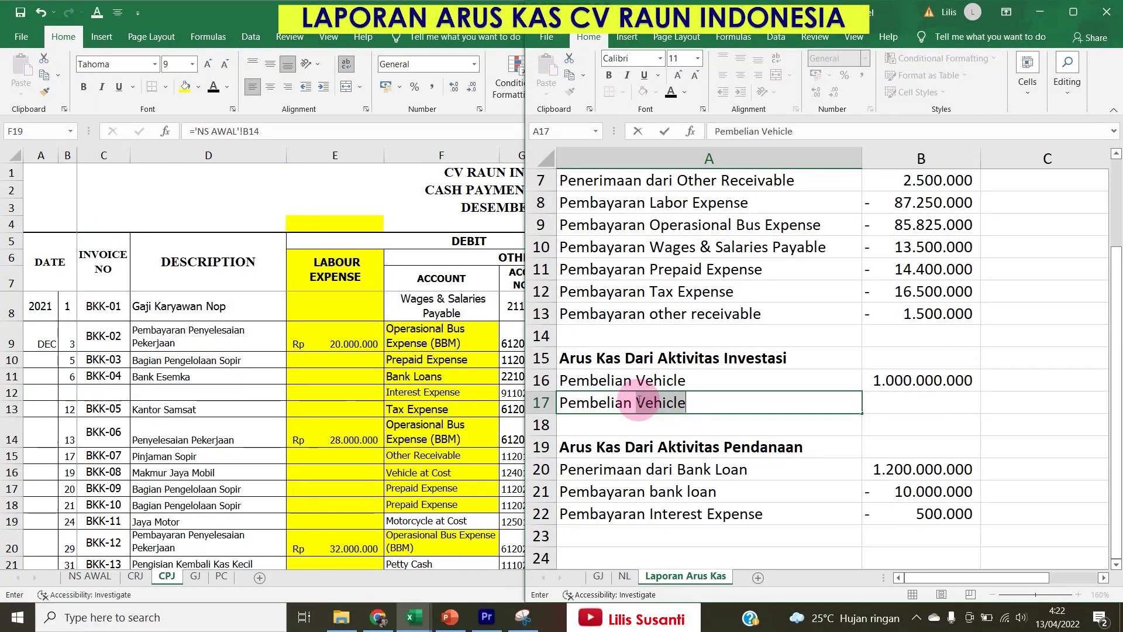
{"action": "type", "text": " Moto"}
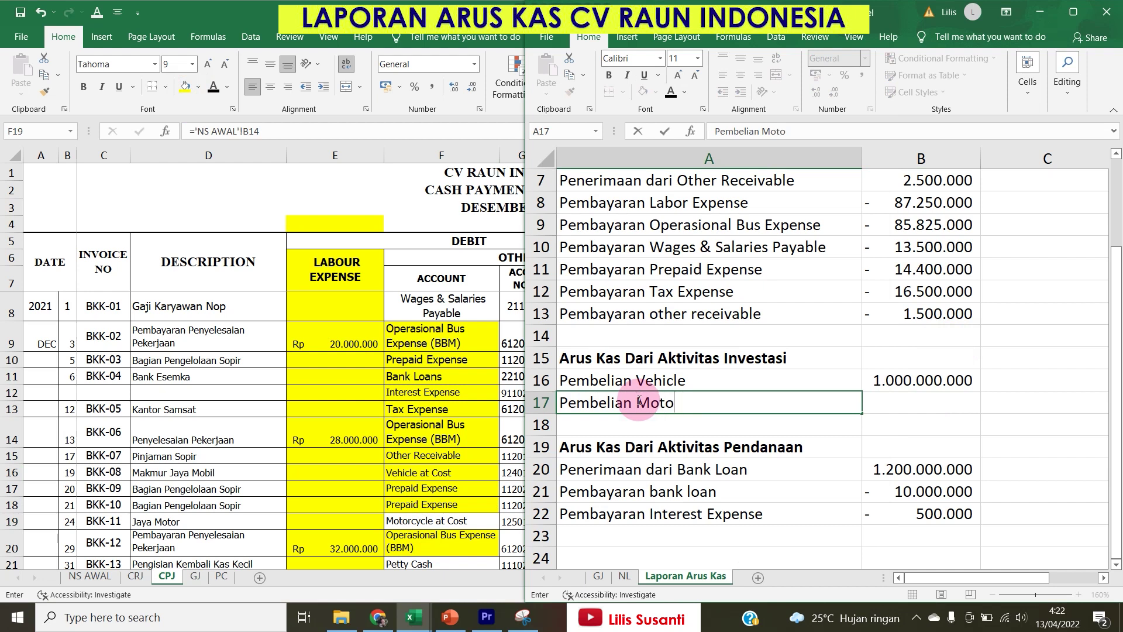
{"action": "type", "text": "rcycl"}
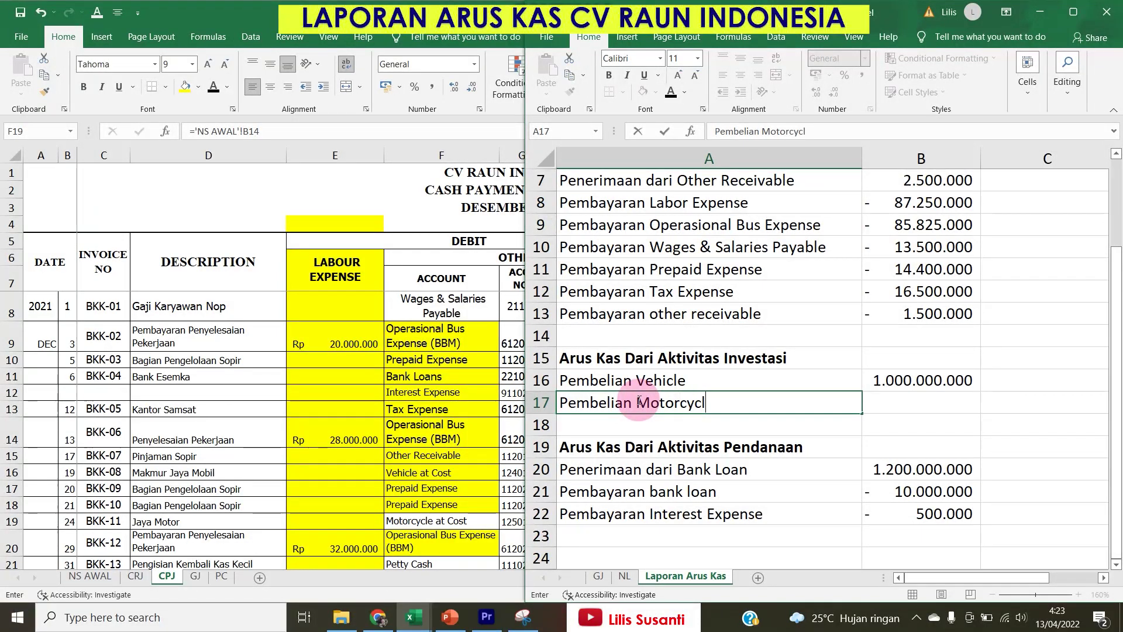
{"action": "key", "text": "Tab"}
Link B17 to the Motorcycle at Cost payment's cash in bank amount in CPJ I19.
{"action": "type", "text": "="}
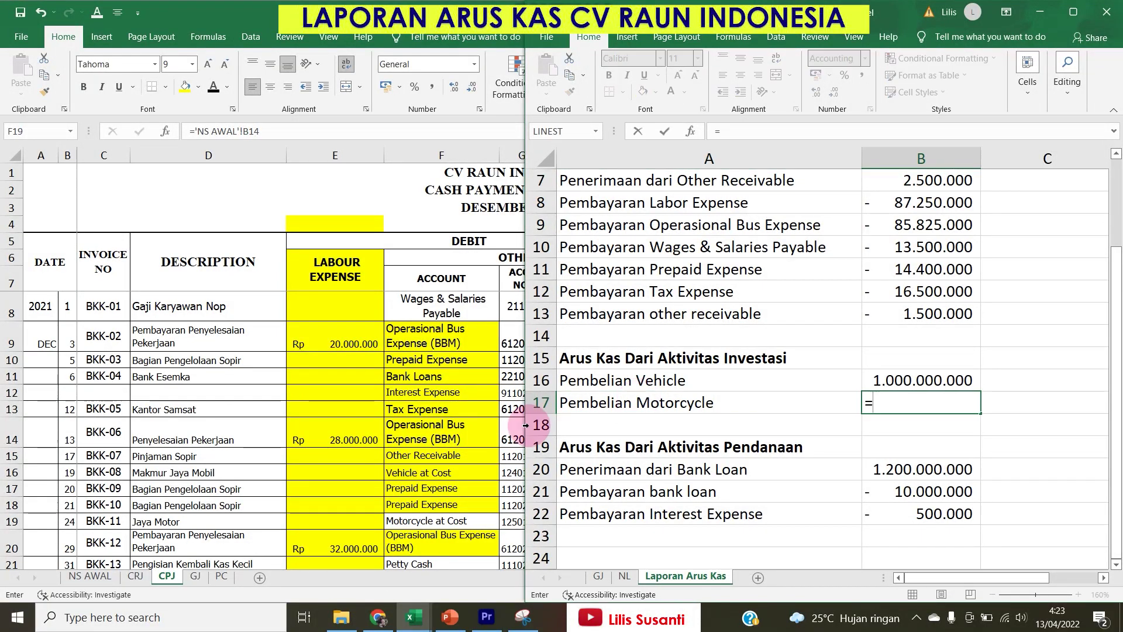
{"action": "left_click", "coordinate": [462, 485]}
{"action": "left_click", "coordinate": [730, 522]}
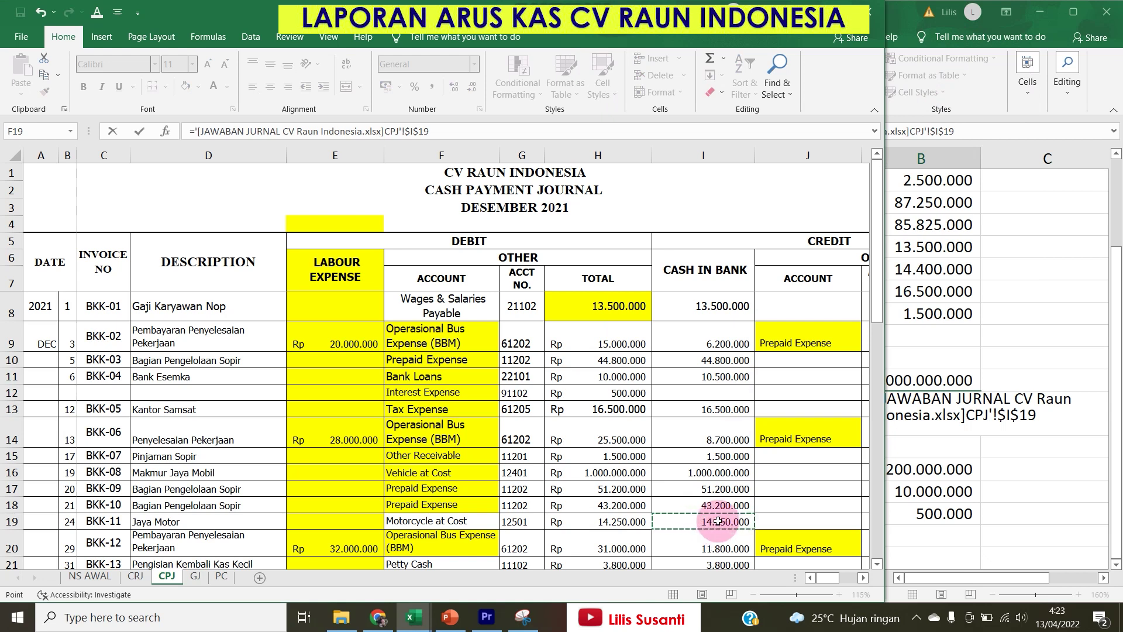
{"action": "key", "text": "Return"}
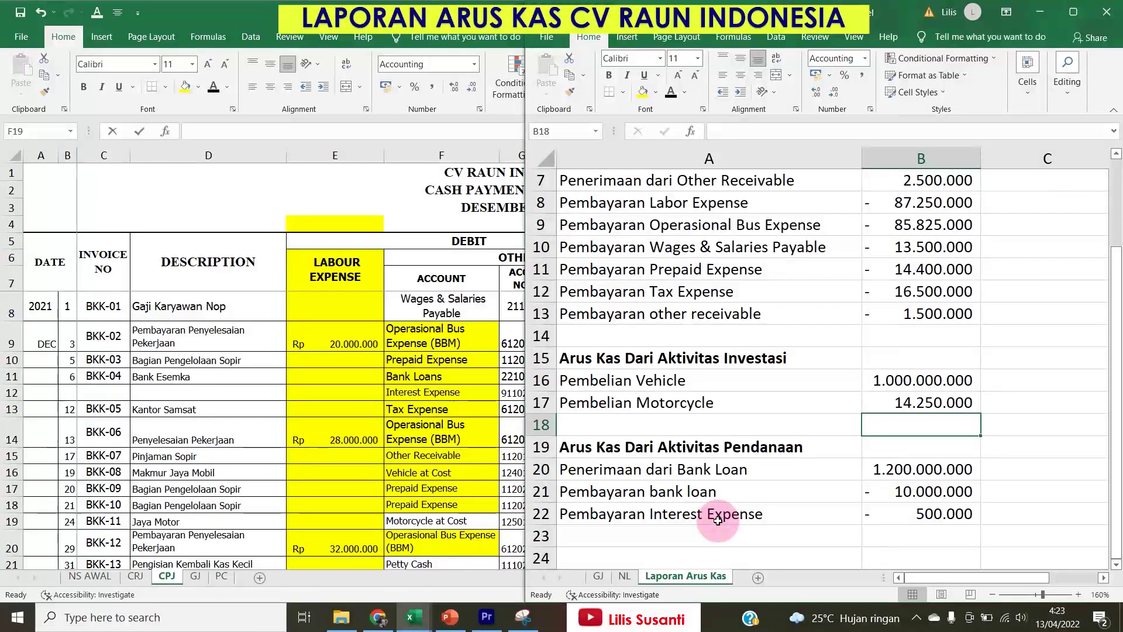
Check the remaining CPJ accounts down to the Petty Cash entry and open the petty cash journal sheet PC.
{"action": "left_click", "coordinate": [462, 517]}
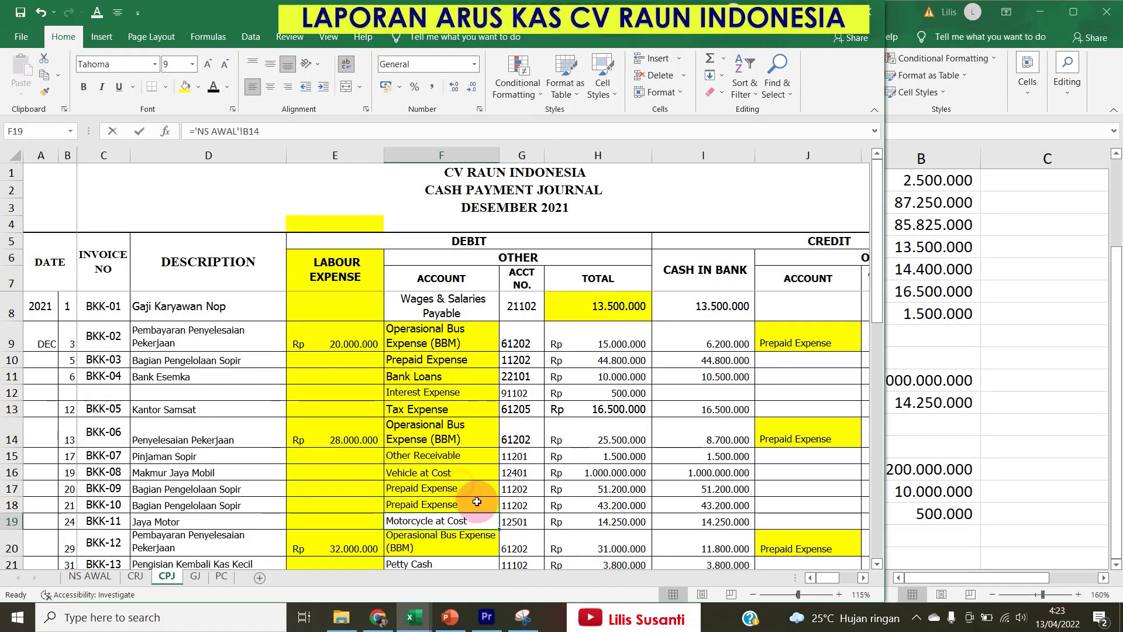
{"action": "scroll", "coordinate": [515, 467], "scroll_direction": "down", "scroll_amount": 2}
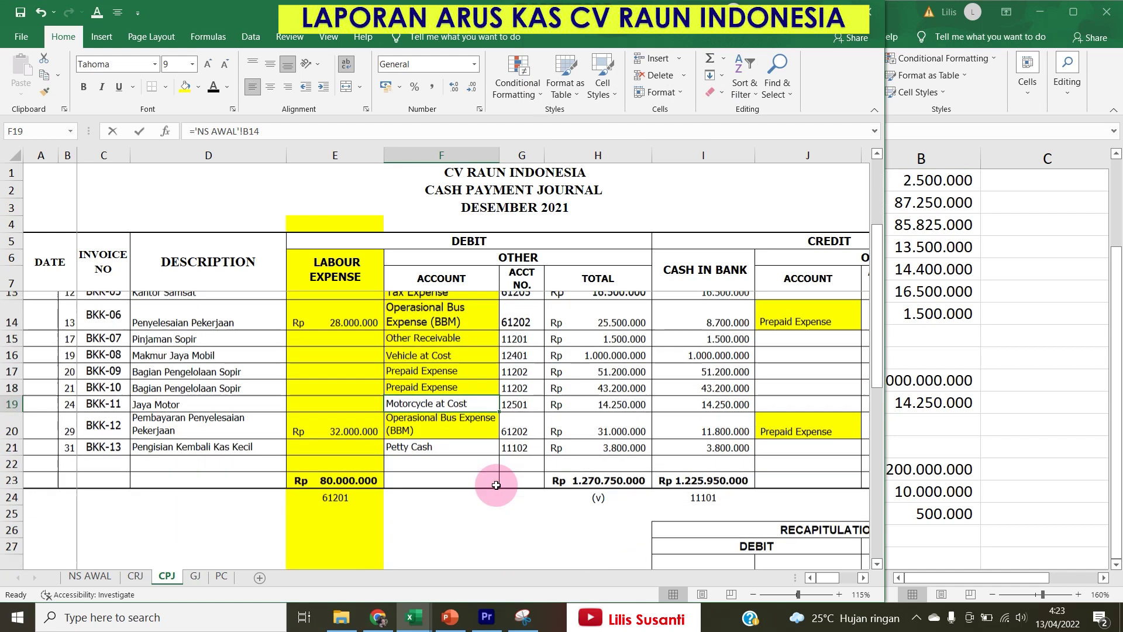
{"action": "left_click", "coordinate": [424, 437]}
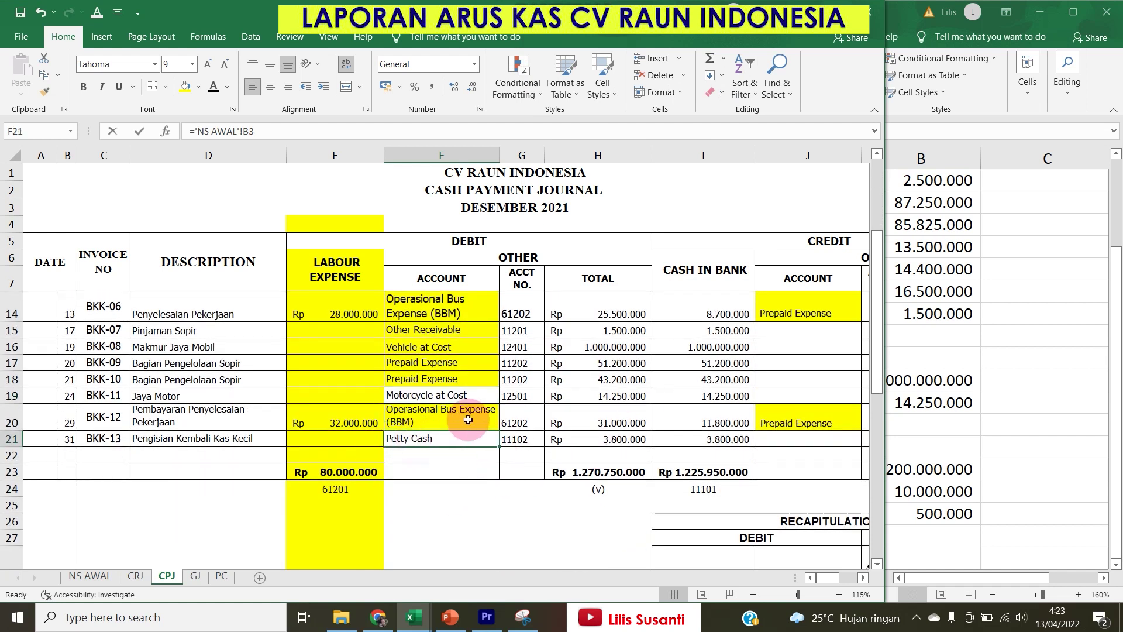
{"action": "scroll", "coordinate": [450, 421], "scroll_direction": "up", "scroll_amount": 2}
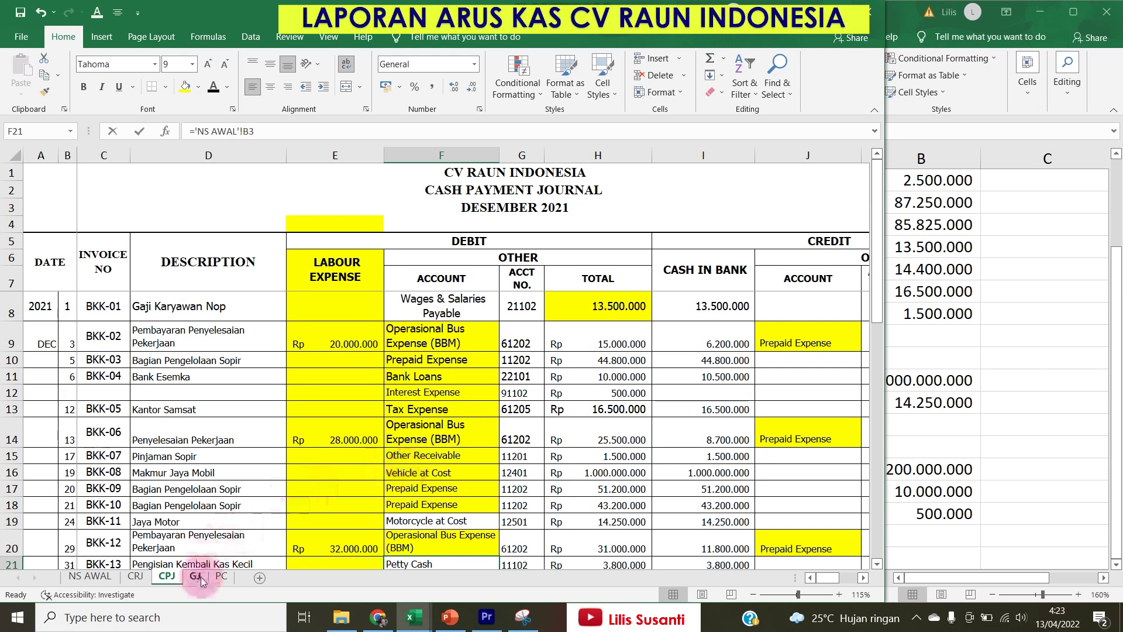
{"action": "left_click", "coordinate": [221, 576]}
{"action": "left_click", "coordinate": [421, 368]}
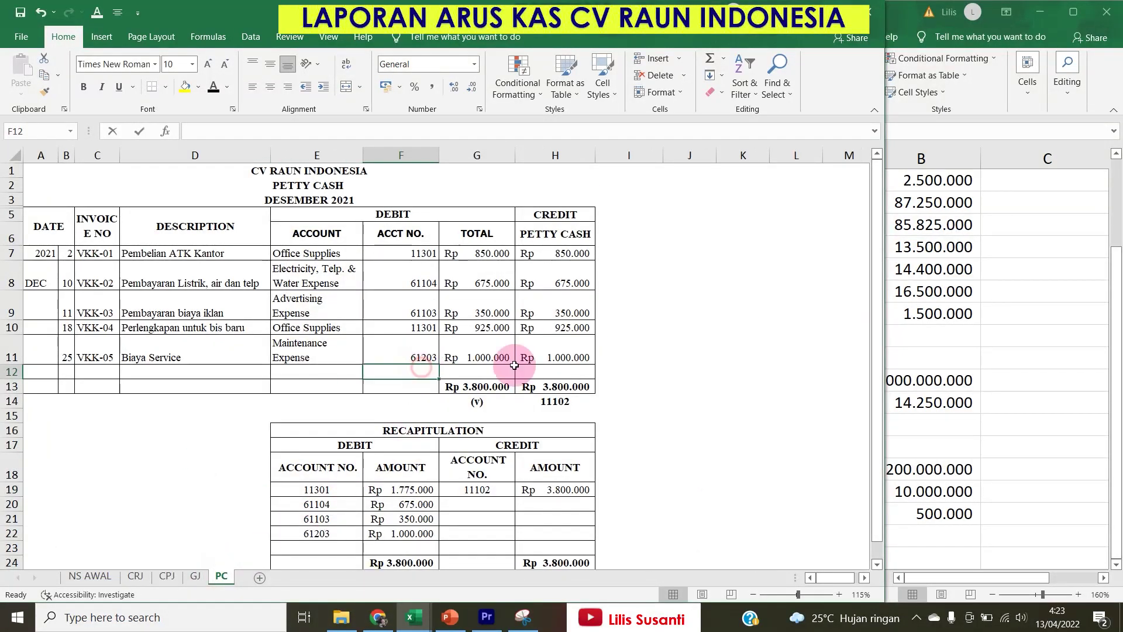
Insert five blank rows at row 14 of Laporan Arus Kas, above the investing activities heading.
{"action": "left_click", "coordinate": [951, 354]}
{"action": "left_click", "coordinate": [585, 332]}
{"action": "left_click_drag", "start_coordinate": [584, 332], "coordinate": [583, 430]}
{"action": "key", "text": "alt+h"}
{"action": "key", "text": "i"}
{"action": "key", "text": "r"}
Label cell A14 in the operating activities section "Pembayaran Office supplies".
{"action": "left_click", "coordinate": [574, 333]}
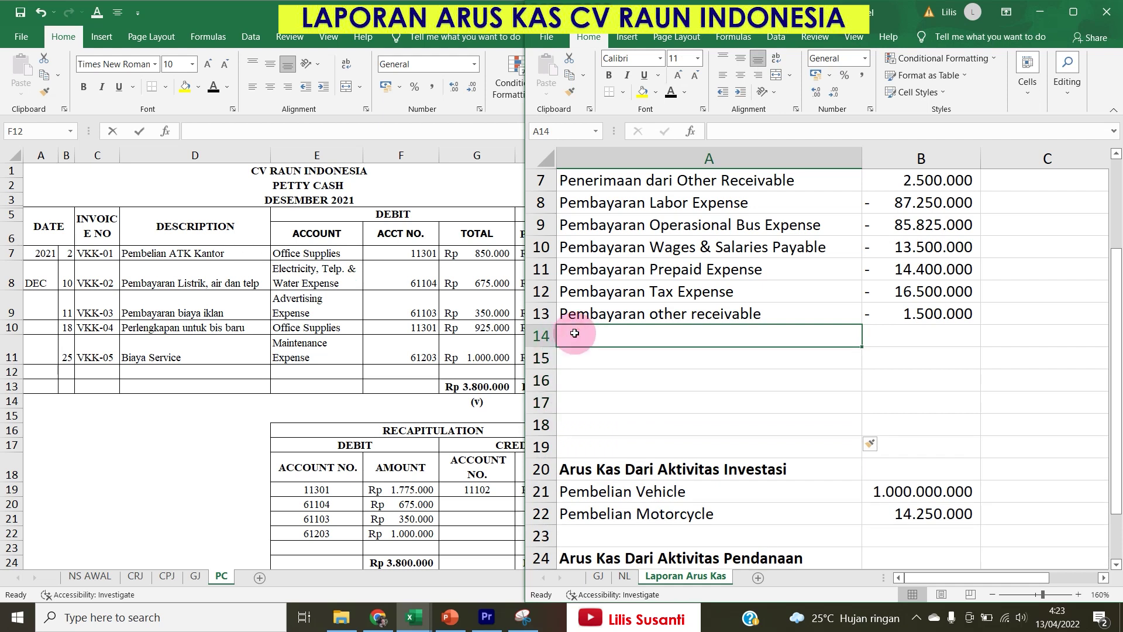
{"action": "type", "text": "Pembayaran Office supplies"}
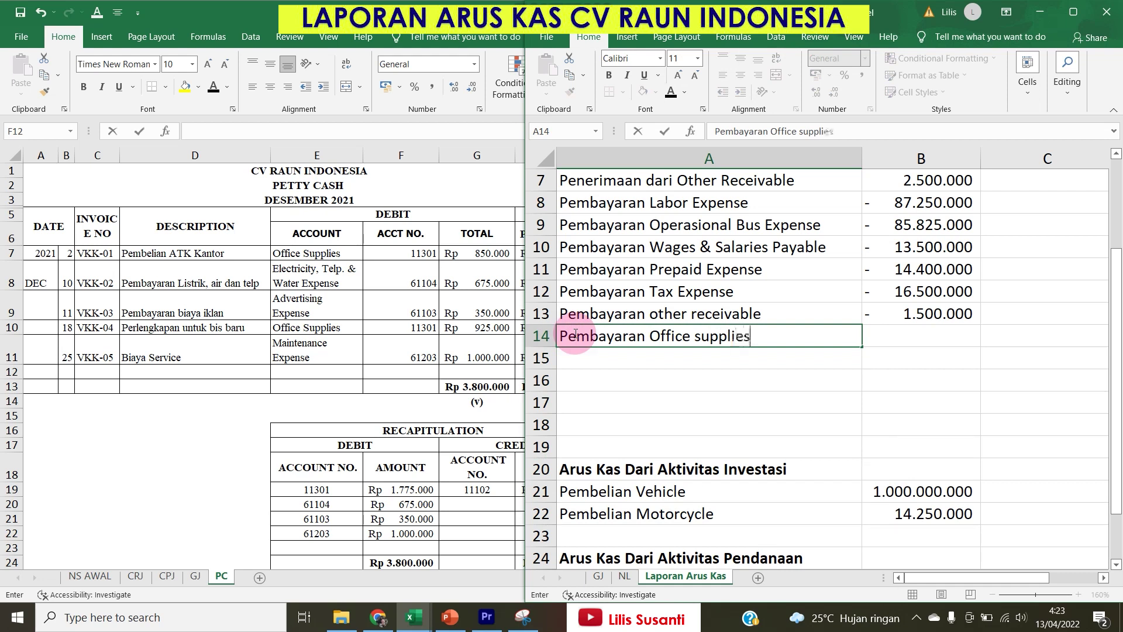
{"action": "key", "text": "Tab"}
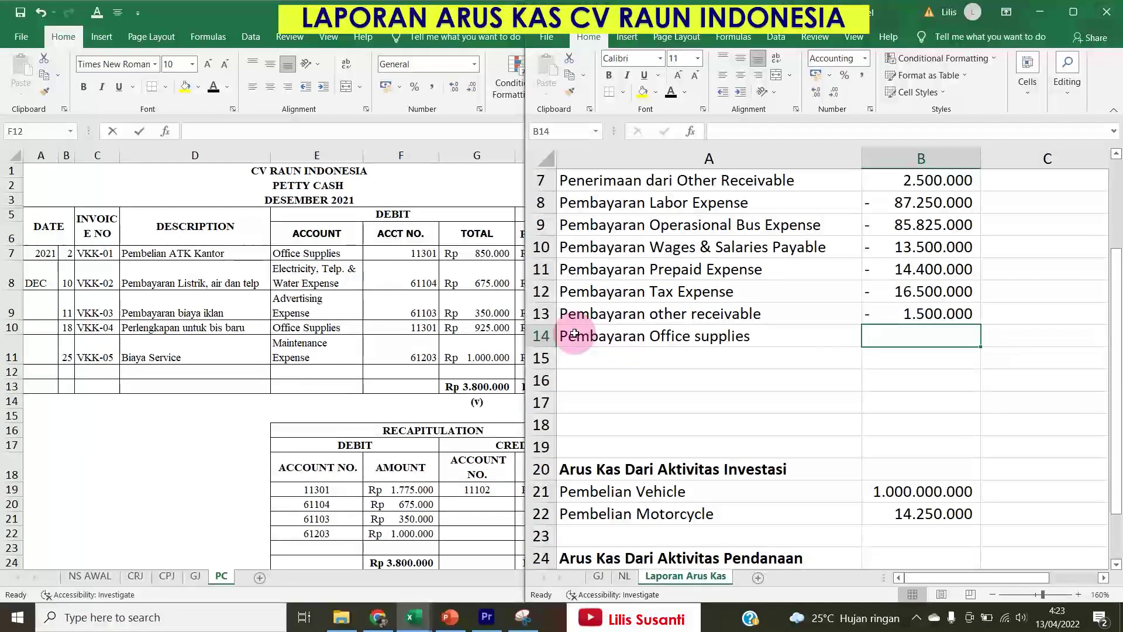
Set B14 to the sum of the two Office Supplies totals in PC G7 and G10.
{"action": "type", "text": "="}
{"action": "left_click", "coordinate": [481, 253]}
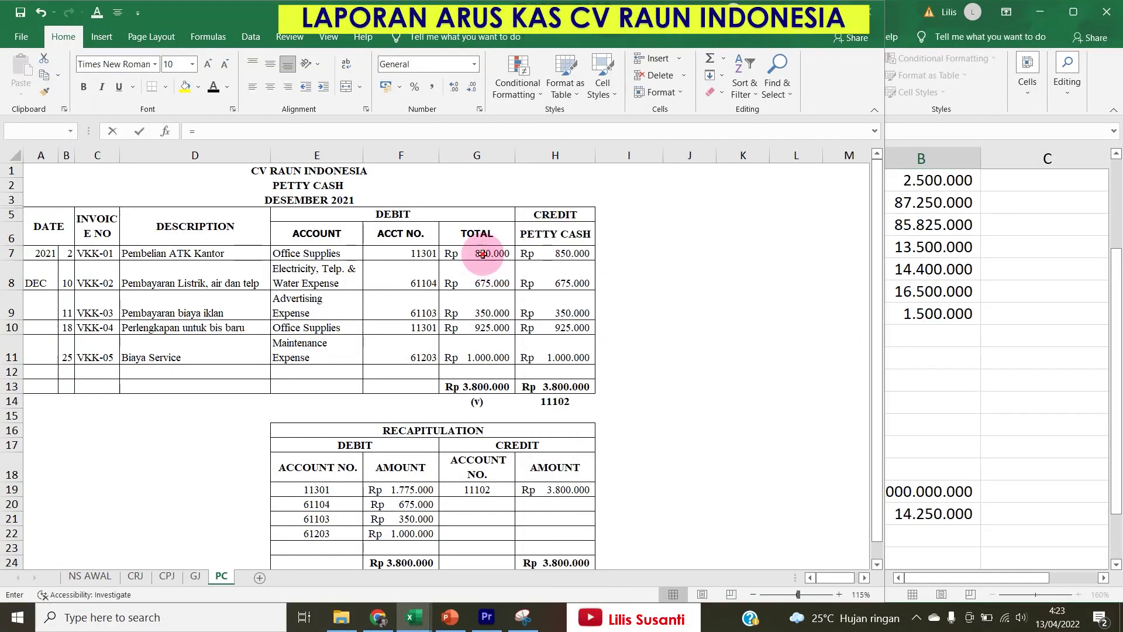
{"action": "type", "text": "+"}
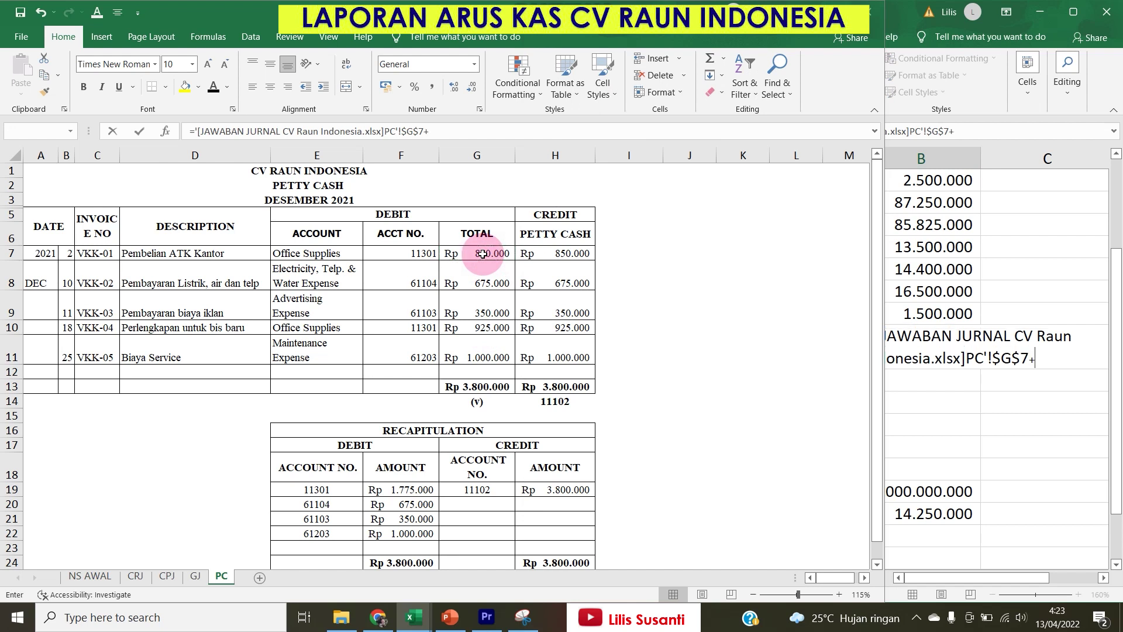
{"action": "left_click", "coordinate": [490, 325]}
{"action": "key", "text": "Return"}
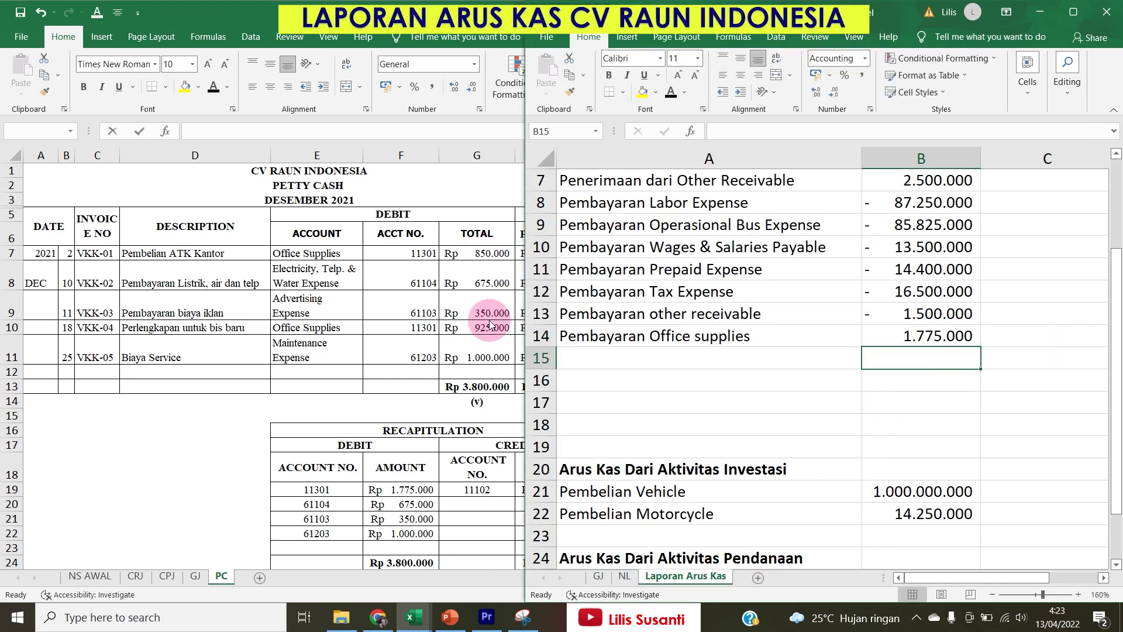
Fill the Office Supplies total cells G10 and G7 in the PC sheet with yellow.
{"action": "left_click", "coordinate": [491, 325]}
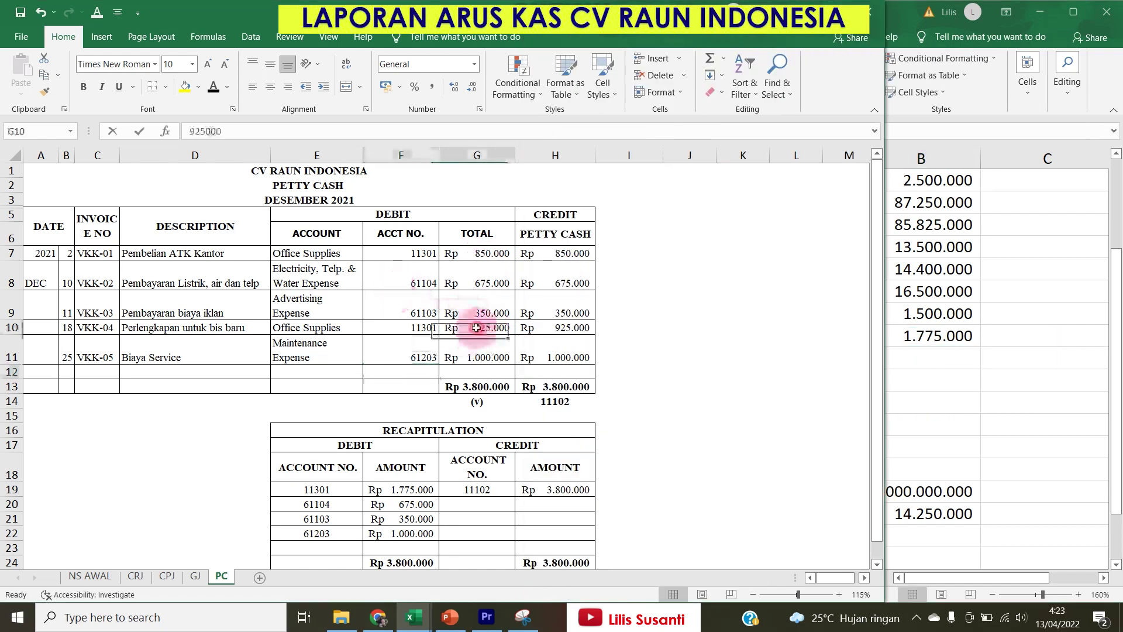
{"action": "left_click", "coordinate": [184, 86]}
{"action": "left_click", "coordinate": [474, 253]}
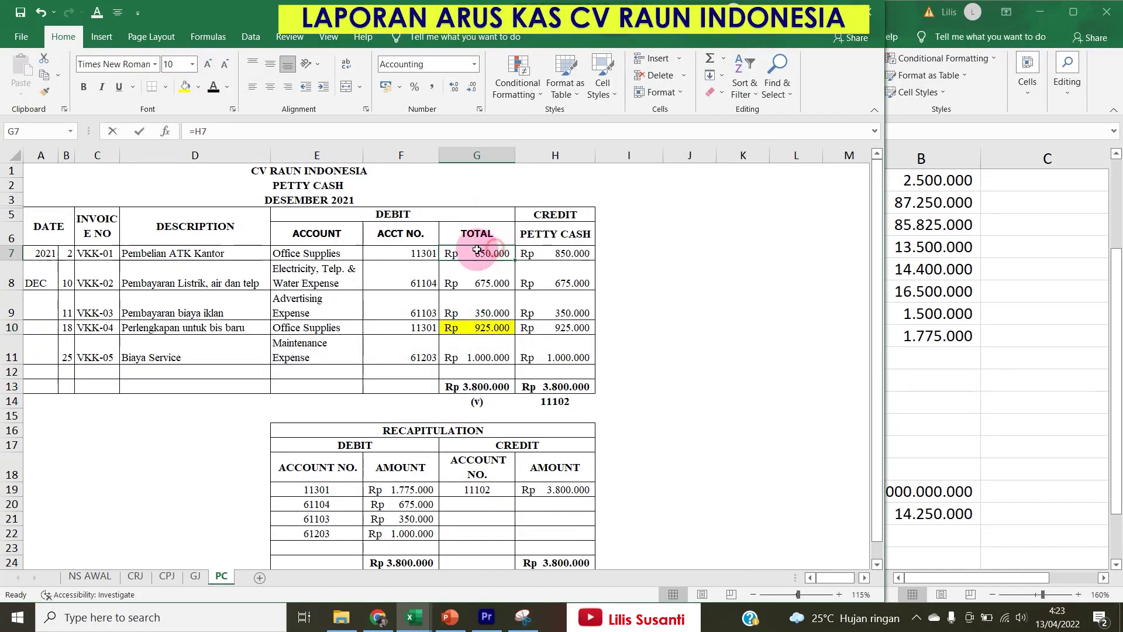
{"action": "left_click", "coordinate": [185, 86]}
Label cell A15 in the operating activities section "Pembayaran Electricity, telp & water".
{"action": "left_click", "coordinate": [667, 359]}
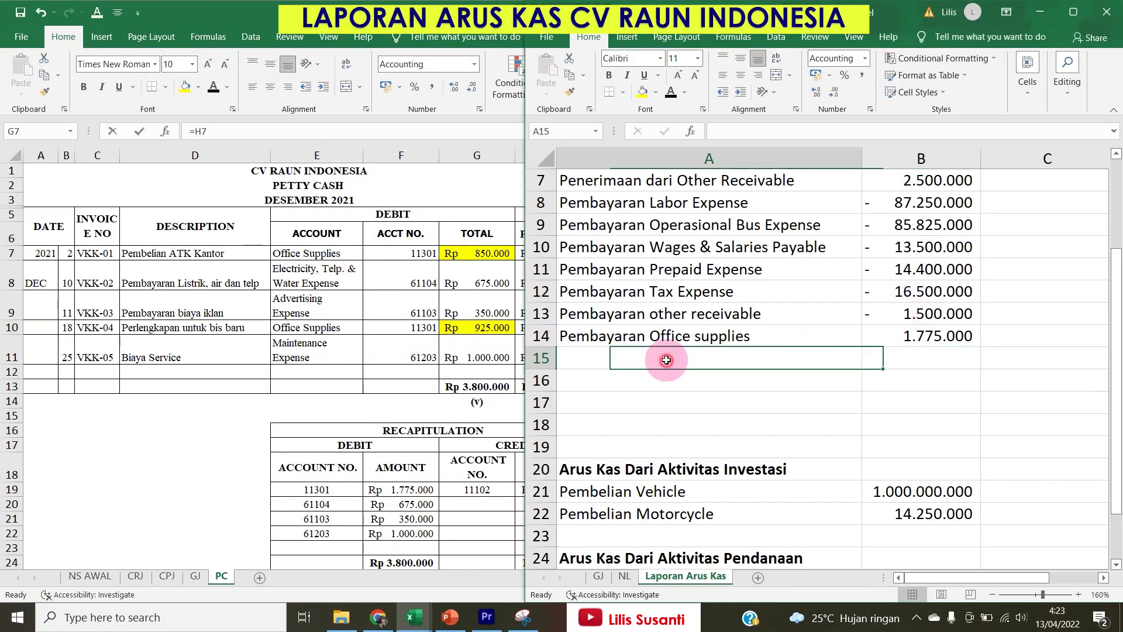
{"action": "type", "text": "Pembayaran Ele"}
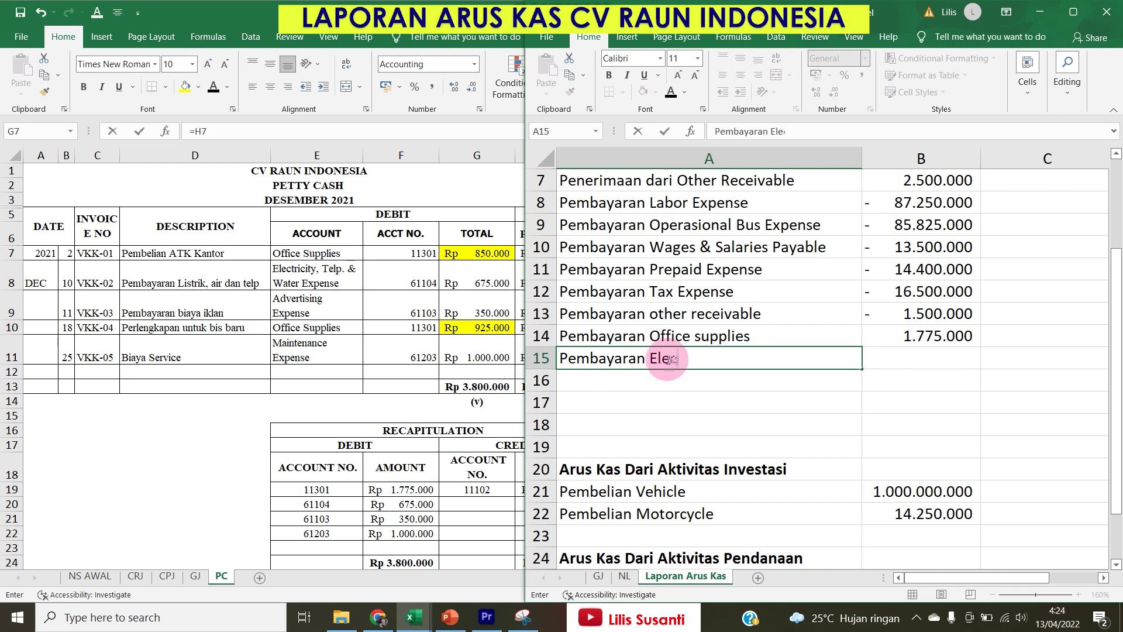
{"action": "type", "text": "ctricity, telp"}
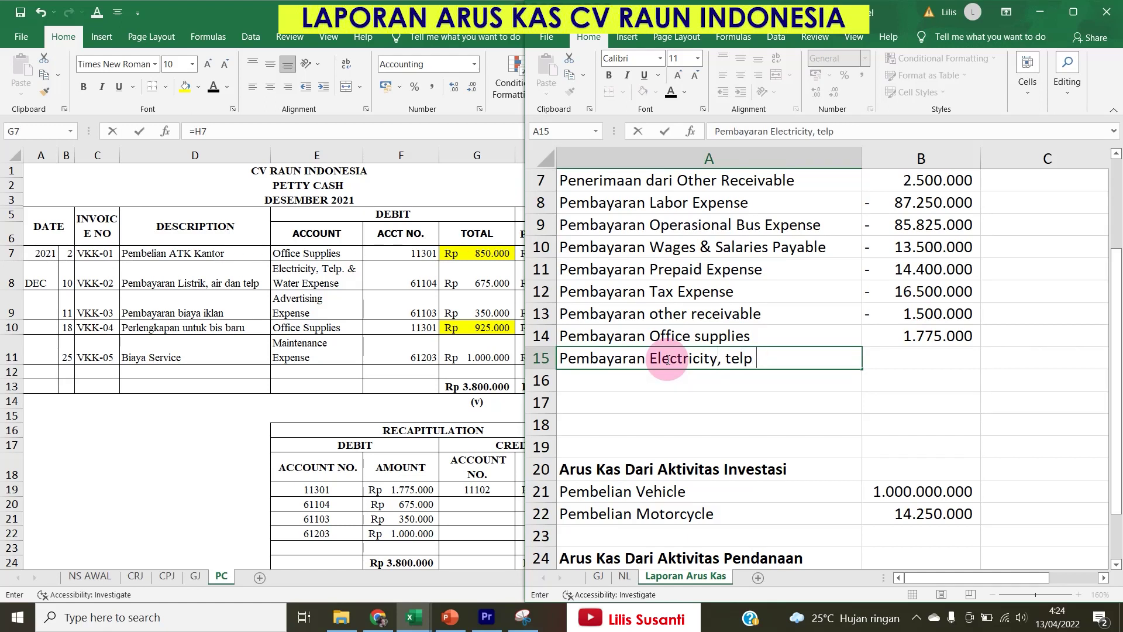
{"action": "type", "text": "& water"}
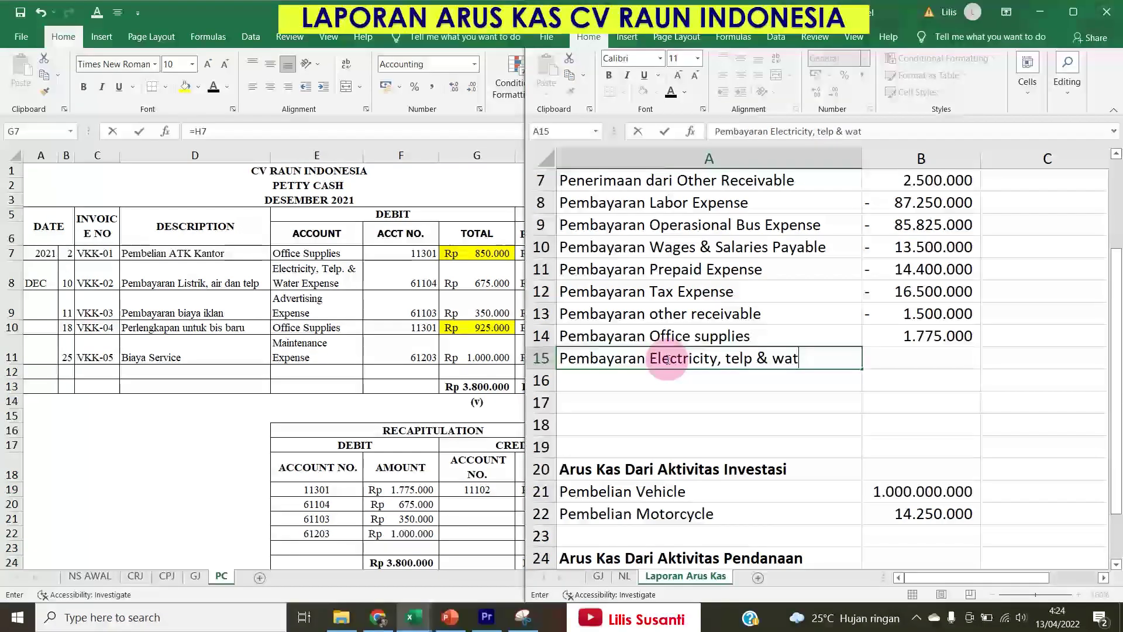
{"action": "key", "text": "Tab"}
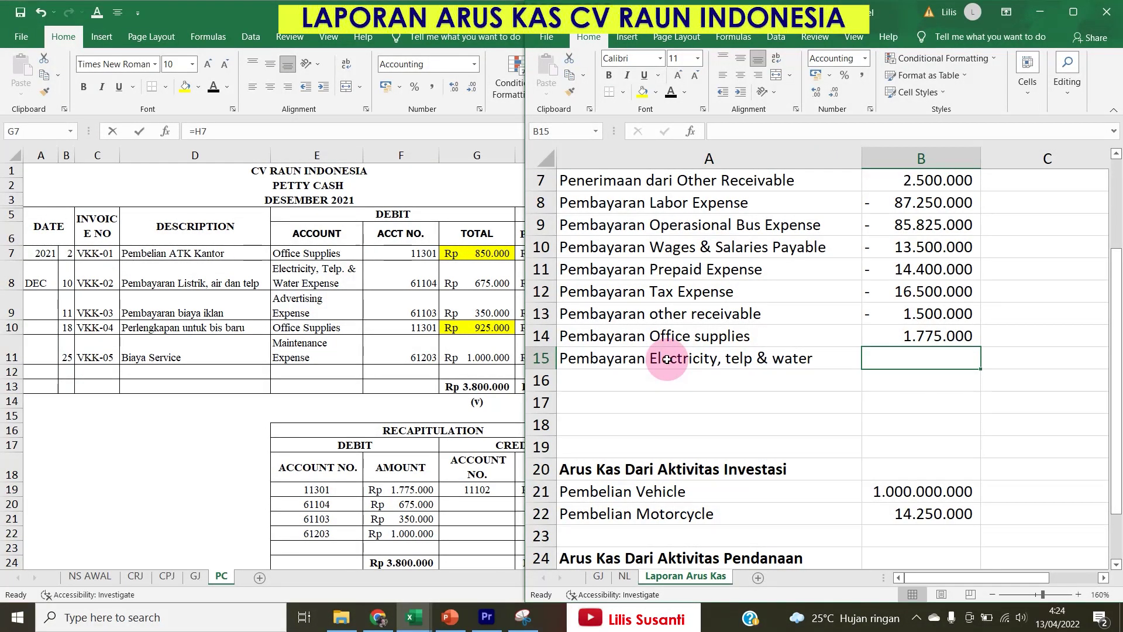
Link B15 to the Electricity, Telp. & Water Expense total in PC G8.
{"action": "type", "text": "="}
{"action": "left_click", "coordinate": [470, 277]}
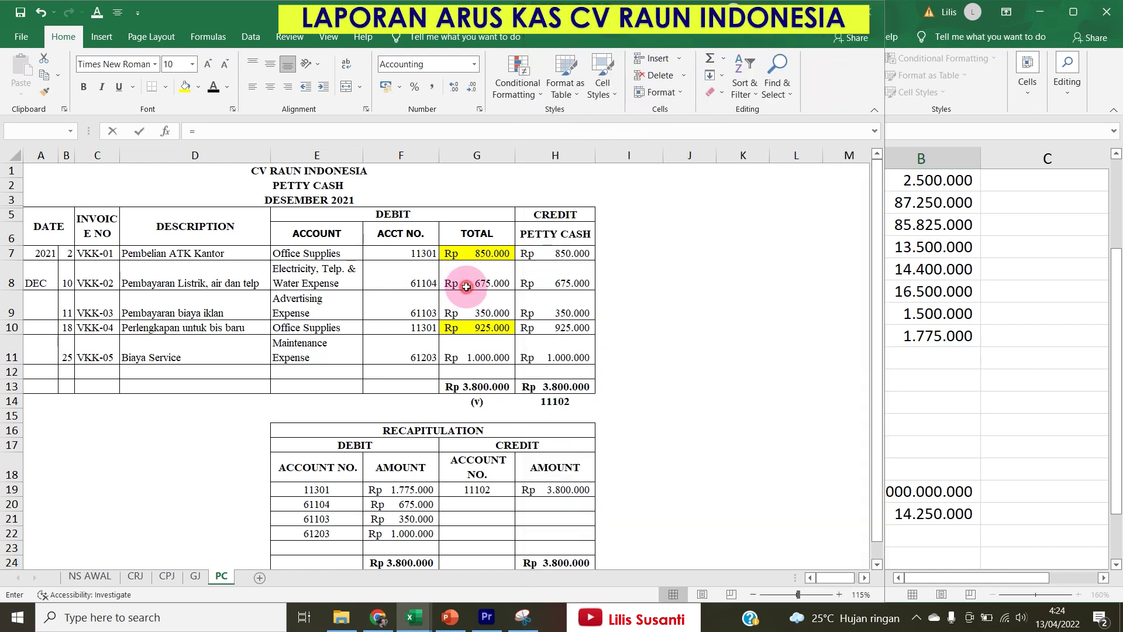
{"action": "key", "text": "Return"}
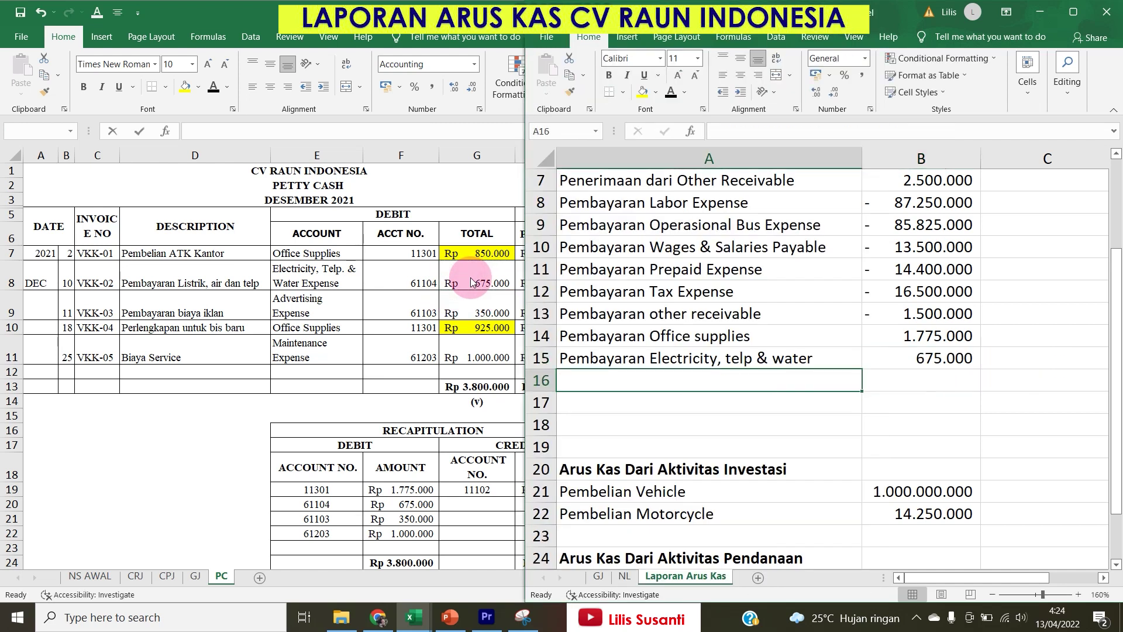
Label cell A16 "Pembayaran advertising expense" and link B16 to the Advertising Expense total in PC G9.
{"action": "type", "text": "Pembayaran advertising expens"}
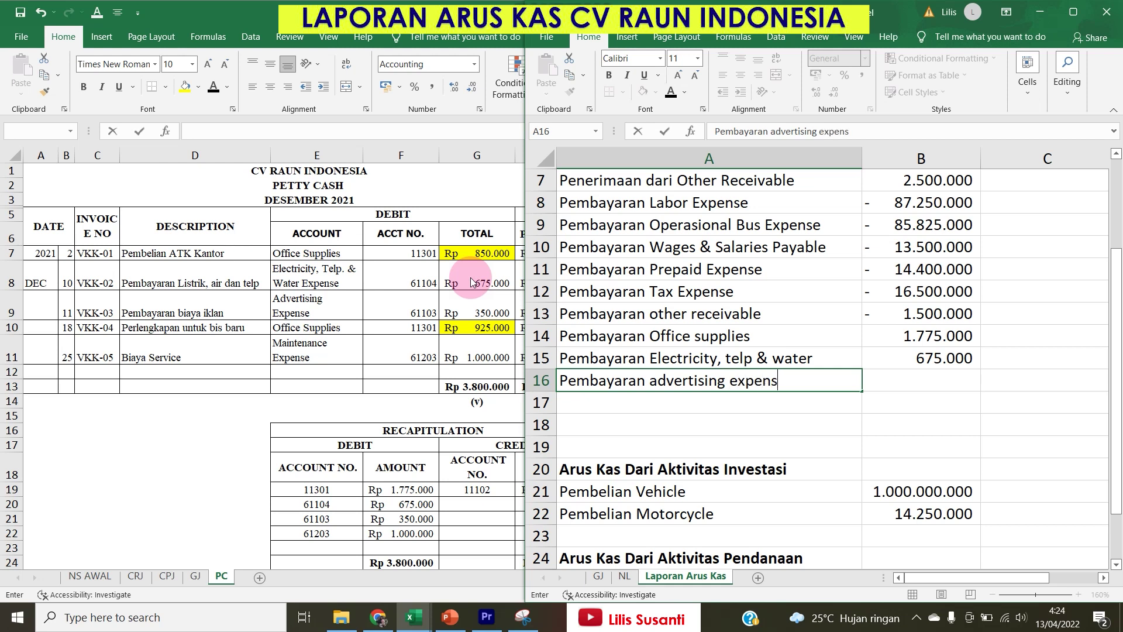
{"action": "type", "text": "e"}
{"action": "key", "text": "Tab"}
{"action": "type", "text": "="}
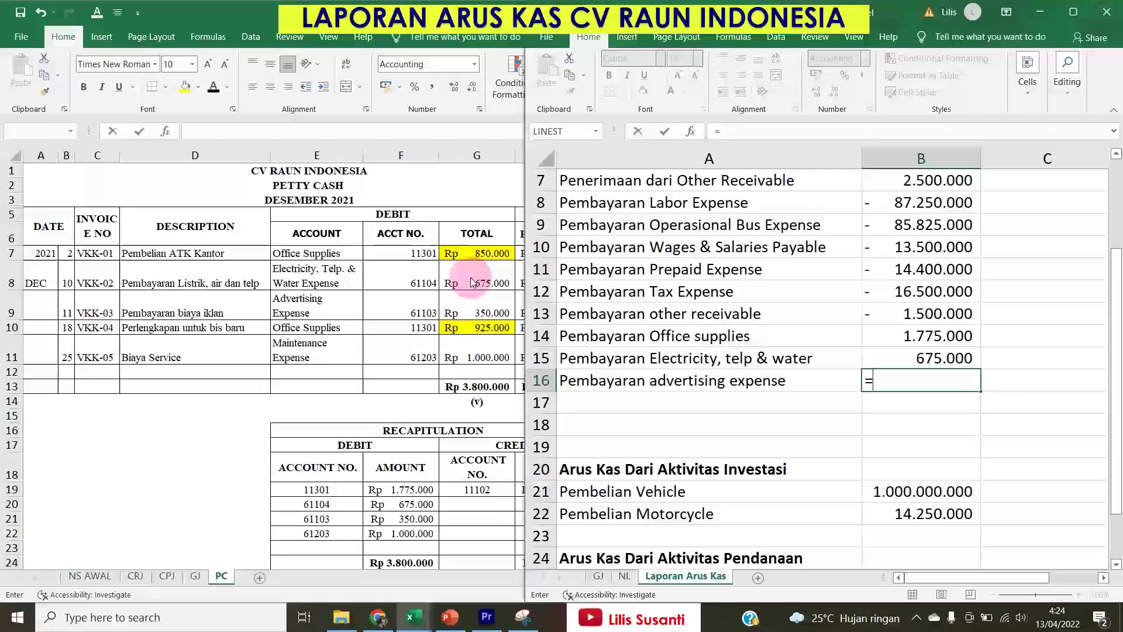
{"action": "left_click", "coordinate": [483, 310]}
{"action": "key", "text": "Return"}
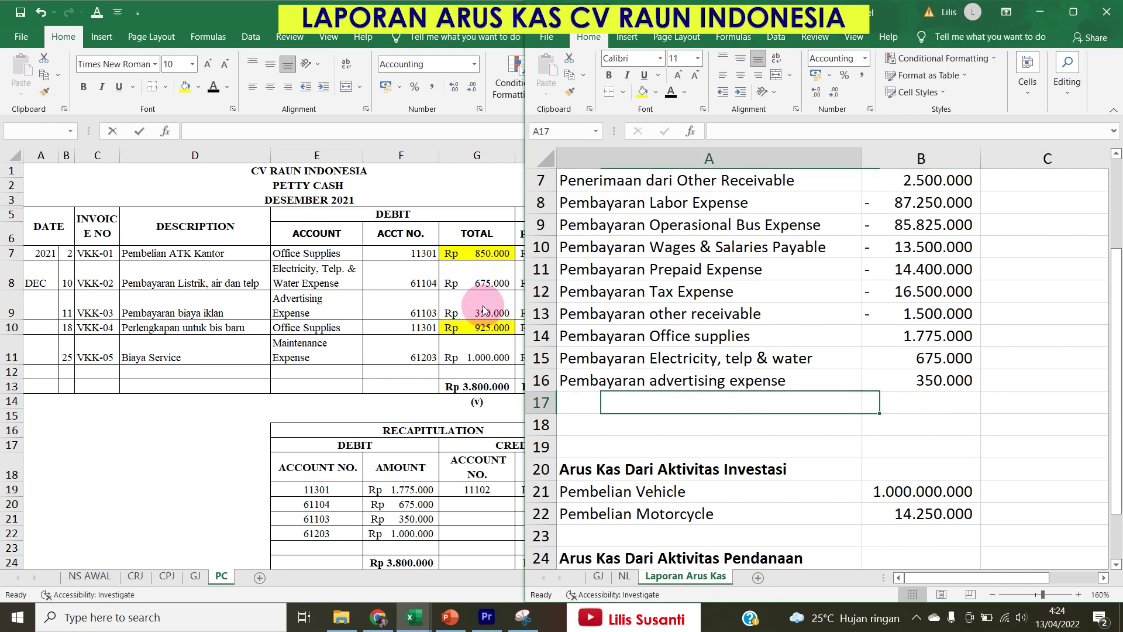
Label cell A17 "Pembayaran maintenance" and link B17 to the Maintenance Expense total in PC G11.
{"action": "type", "text": "Pemba"}
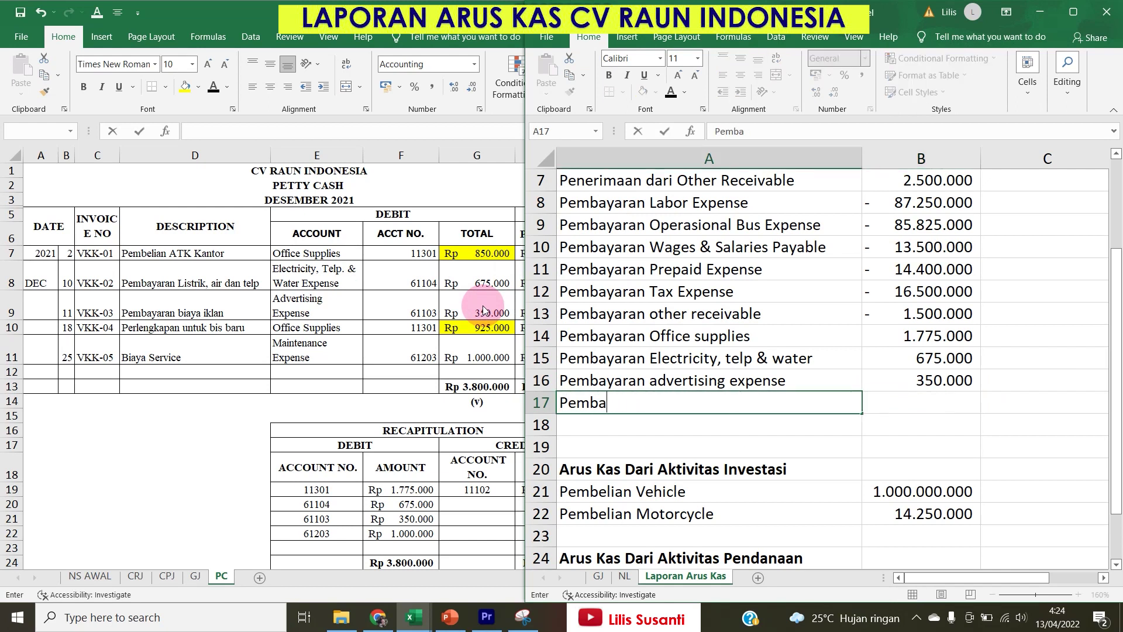
{"action": "type", "text": "yaran maintenance"}
{"action": "key", "text": "Tab"}
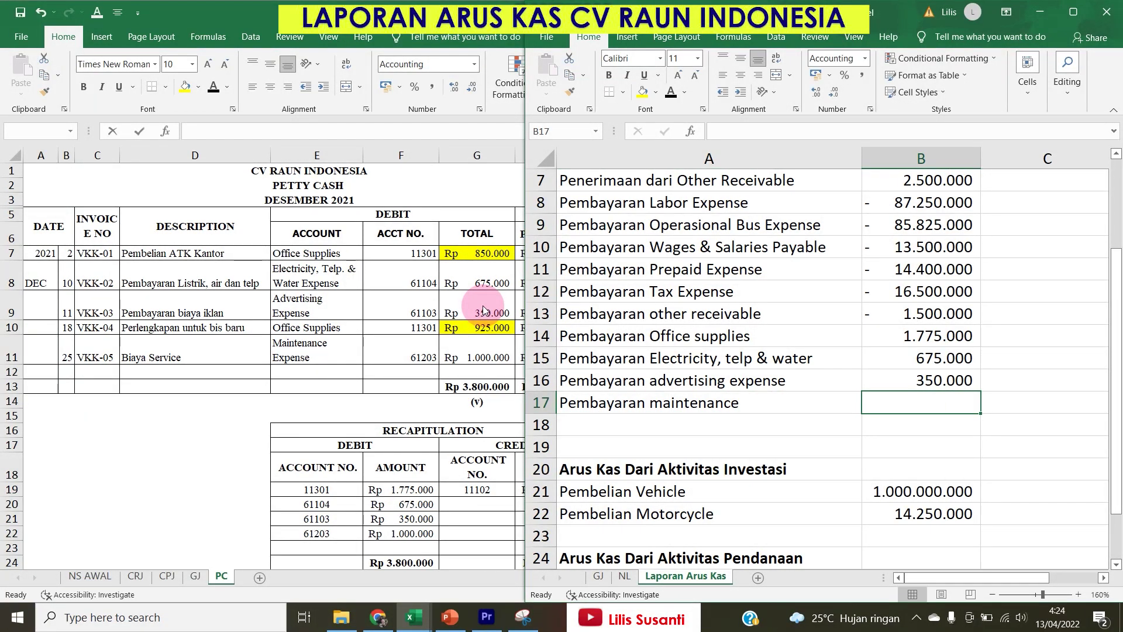
{"action": "type", "text": "="}
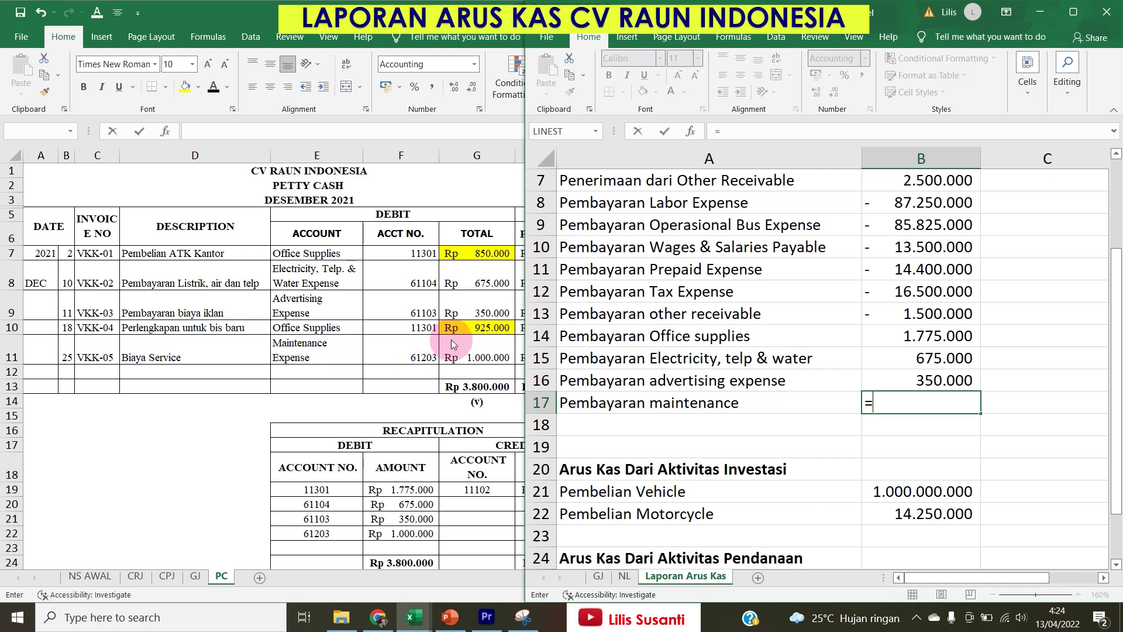
{"action": "left_click", "coordinate": [462, 358]}
{"action": "key", "text": "Return"}
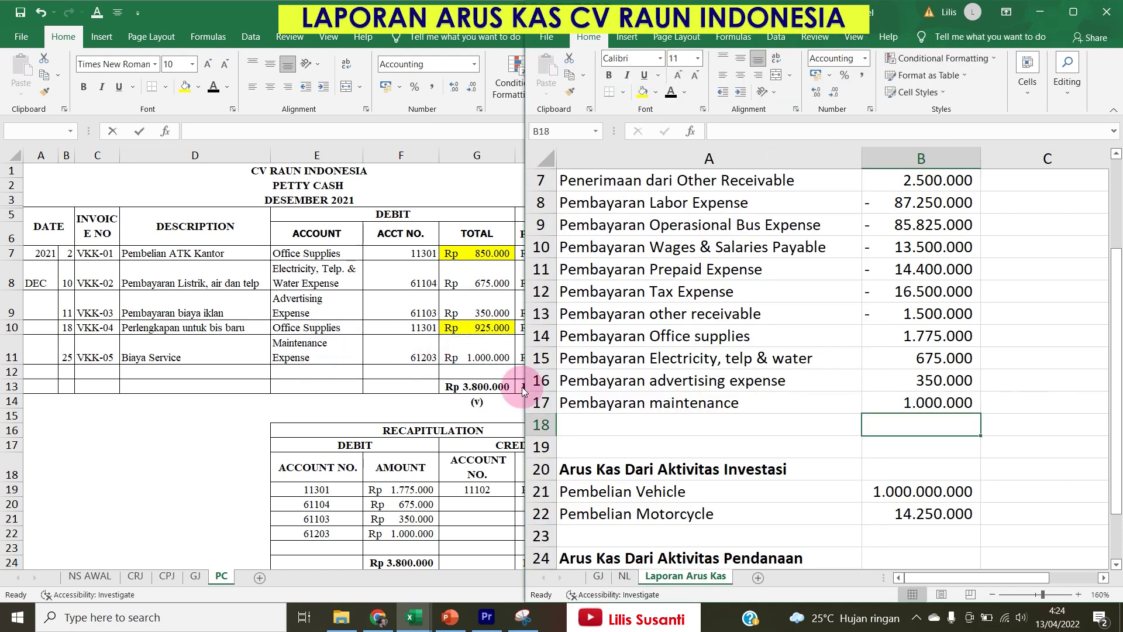
Extend the label in A17 to "Pembayaran maintenance expense".
{"action": "double_click", "coordinate": [761, 400]}
{"action": "type", "text": "expense"}
{"action": "key", "text": "Tab"}
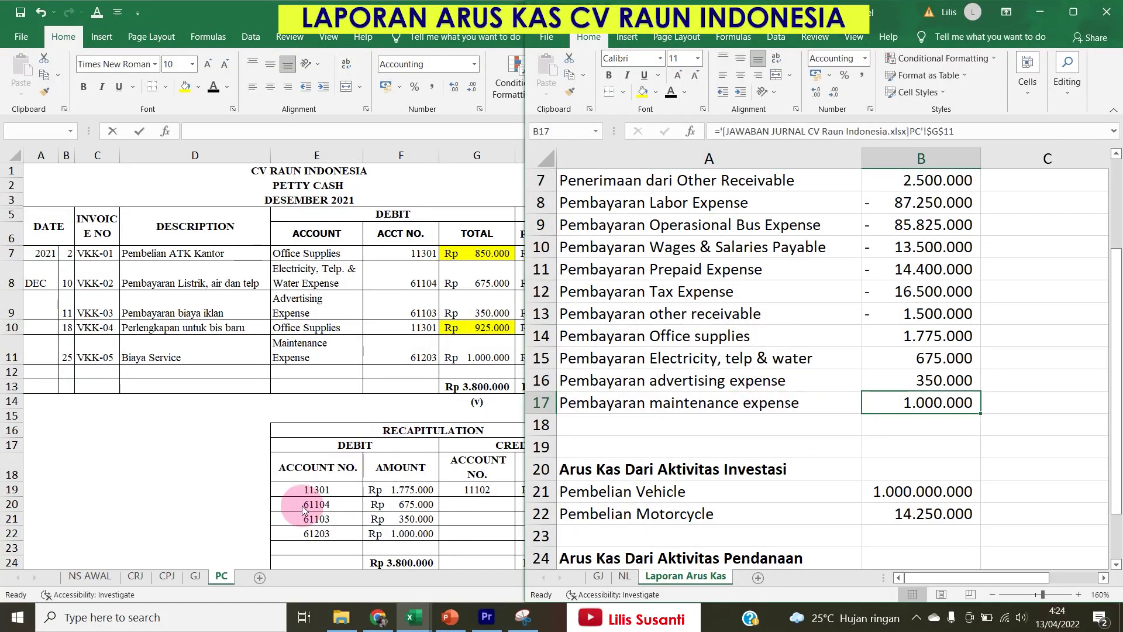
{"action": "left_click", "coordinate": [162, 580]}
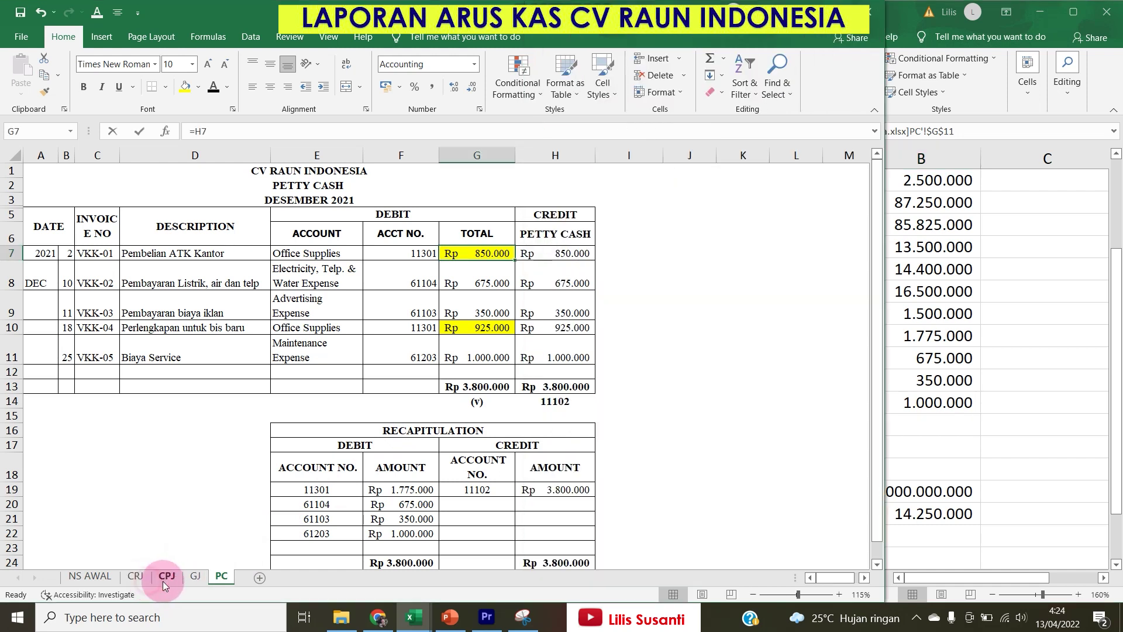
{"action": "left_click", "coordinate": [158, 580]}
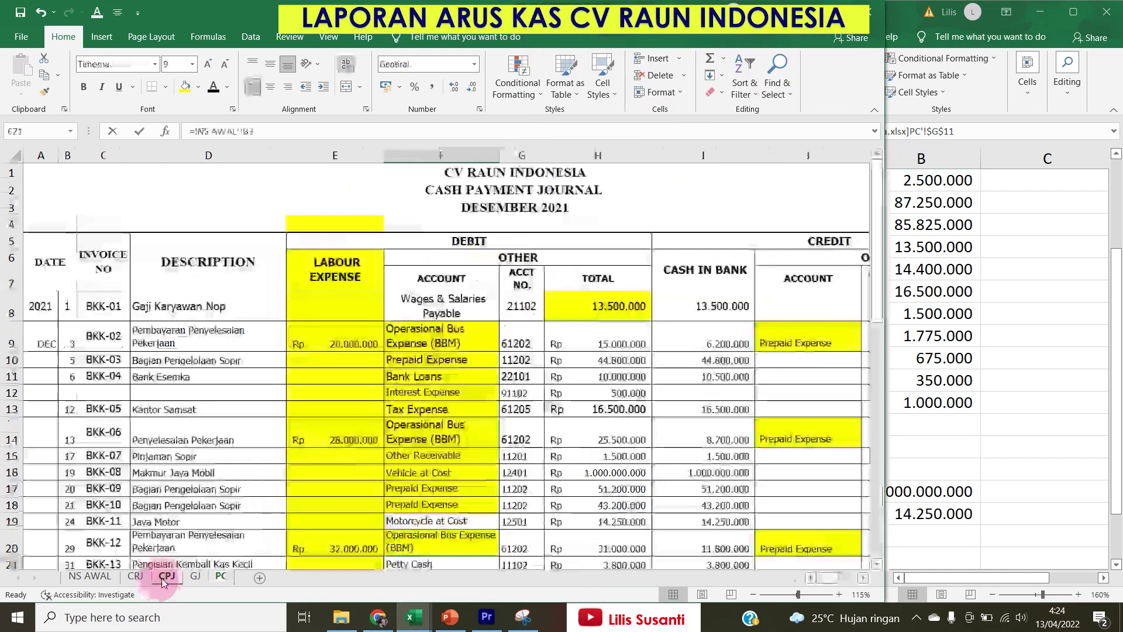
{"action": "left_click", "coordinate": [219, 576]}
{"action": "left_click", "coordinate": [982, 358]}
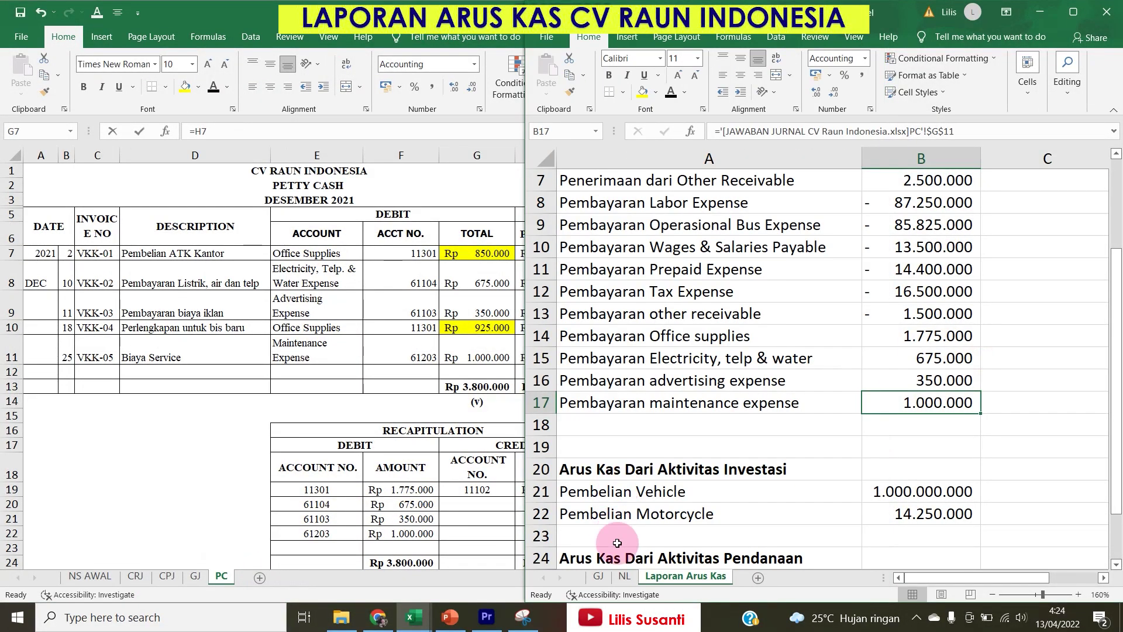
Fill rows 7 to 9 of the GJ sheet, the Cash in Bank, Bank Charge and Other Revenue entry, with yellow.
{"action": "left_click", "coordinate": [597, 576]}
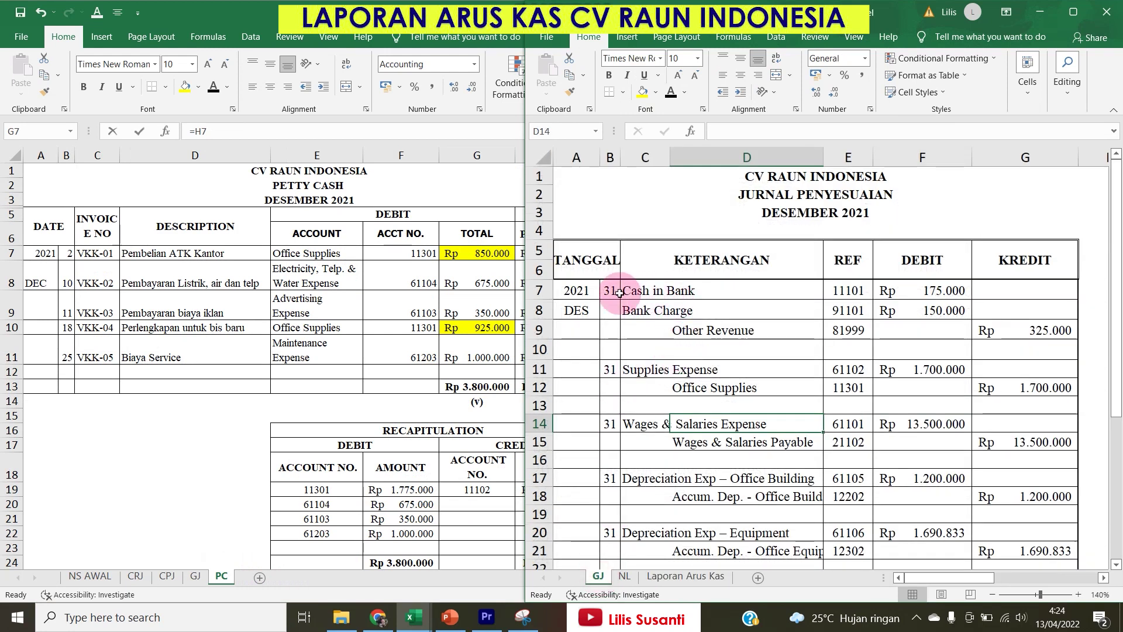
{"action": "left_click_drag", "start_coordinate": [538, 290], "coordinate": [543, 328]}
{"action": "left_click", "coordinate": [641, 94]}
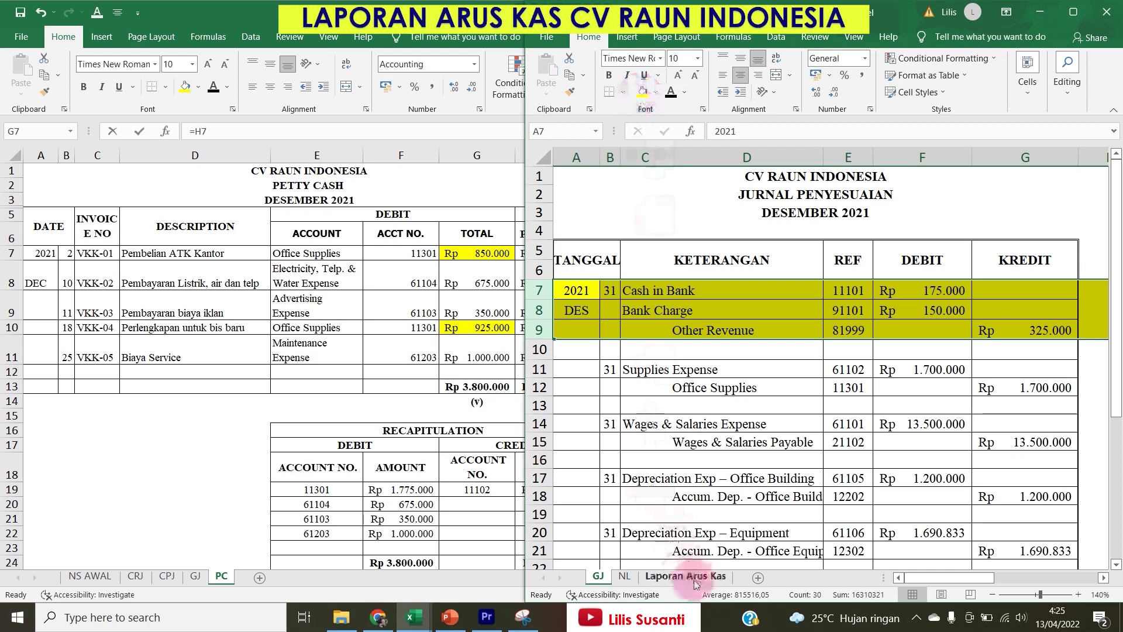
Insert a blank row above "Pembayaran Labor Expense" at row 8 of the Laporan Arus Kas sheet.
{"action": "left_click", "coordinate": [685, 576]}
{"action": "scroll", "coordinate": [629, 405], "scroll_direction": "down", "scroll_amount": 2}
{"action": "scroll", "coordinate": [619, 418], "scroll_direction": "up", "scroll_amount": 2}
{"action": "right_click", "coordinate": [540, 337]}
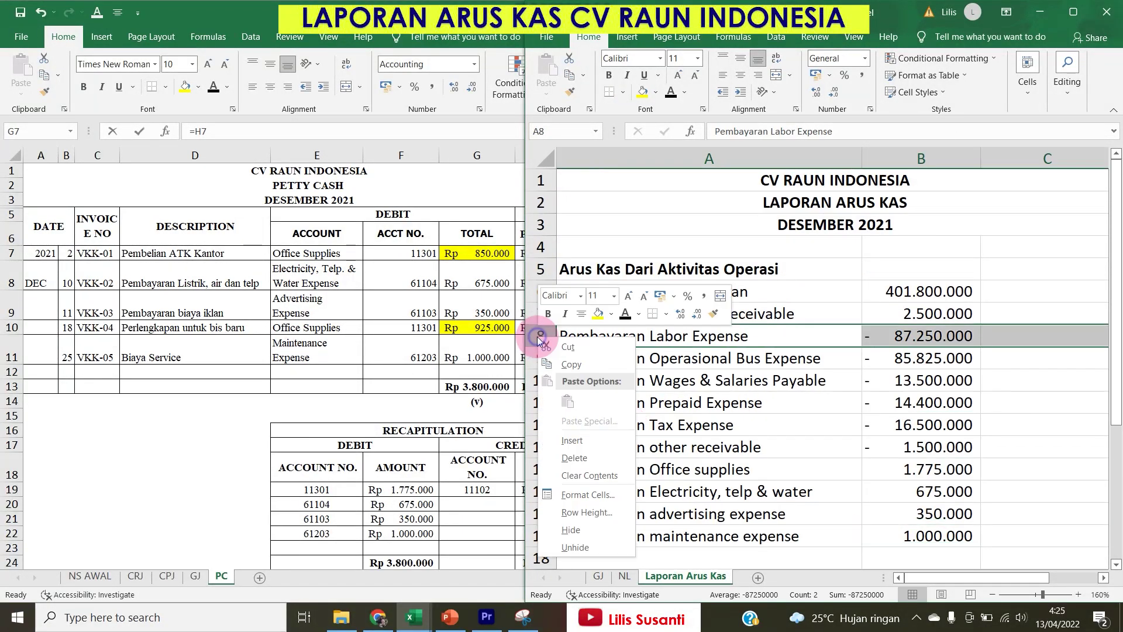
{"action": "left_click", "coordinate": [572, 441]}
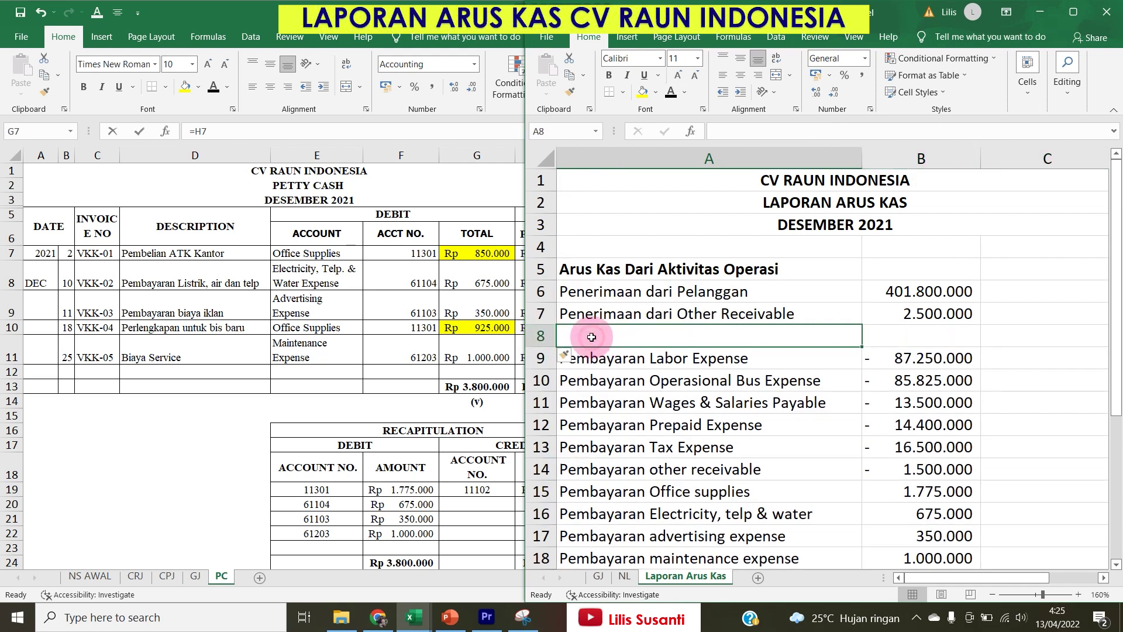
Label cell A8 "Penerimaan other revenue" and link B8 to the Other Revenue credit in GJ G9.
{"action": "type", "text": "Peneri"}
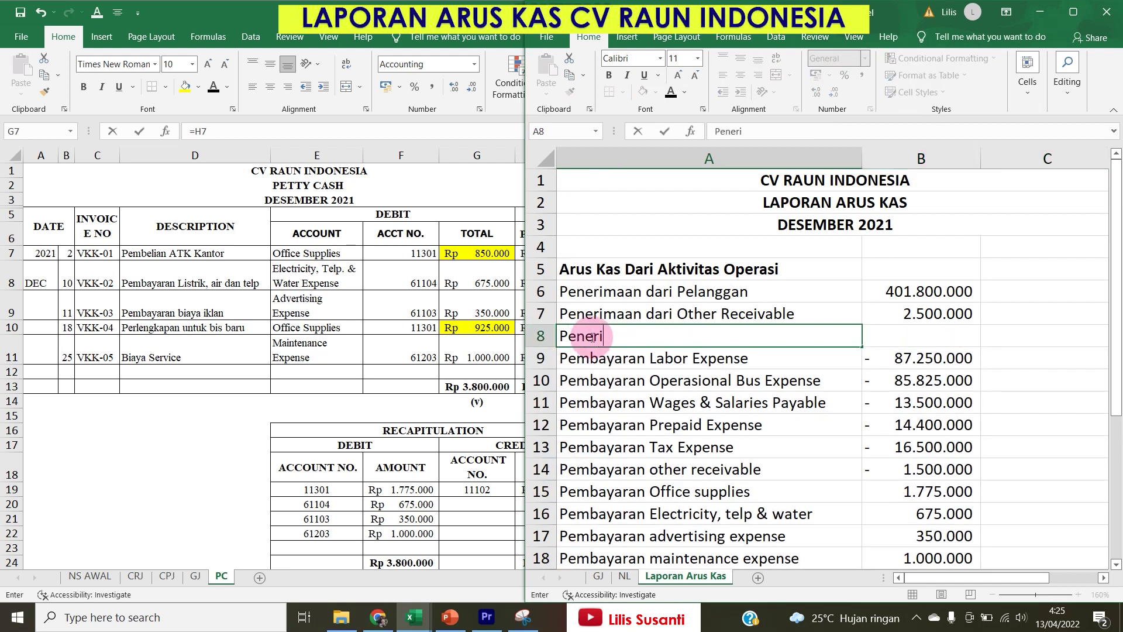
{"action": "type", "text": "maan o"}
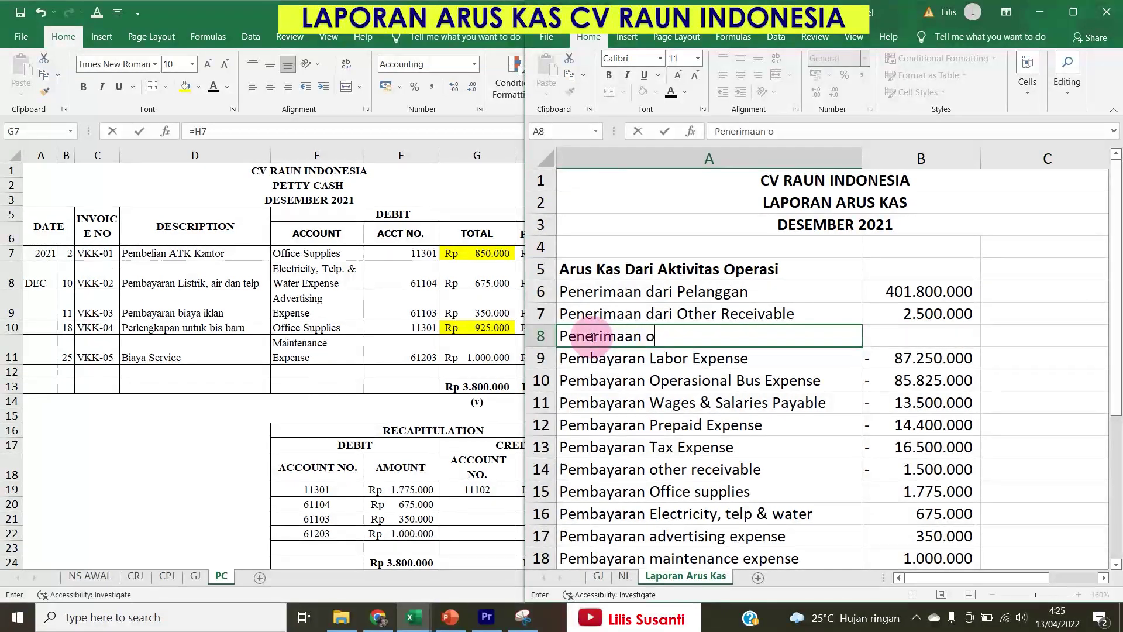
{"action": "type", "text": "ther revenue"}
{"action": "key", "text": "Tab"}
{"action": "type", "text": "="}
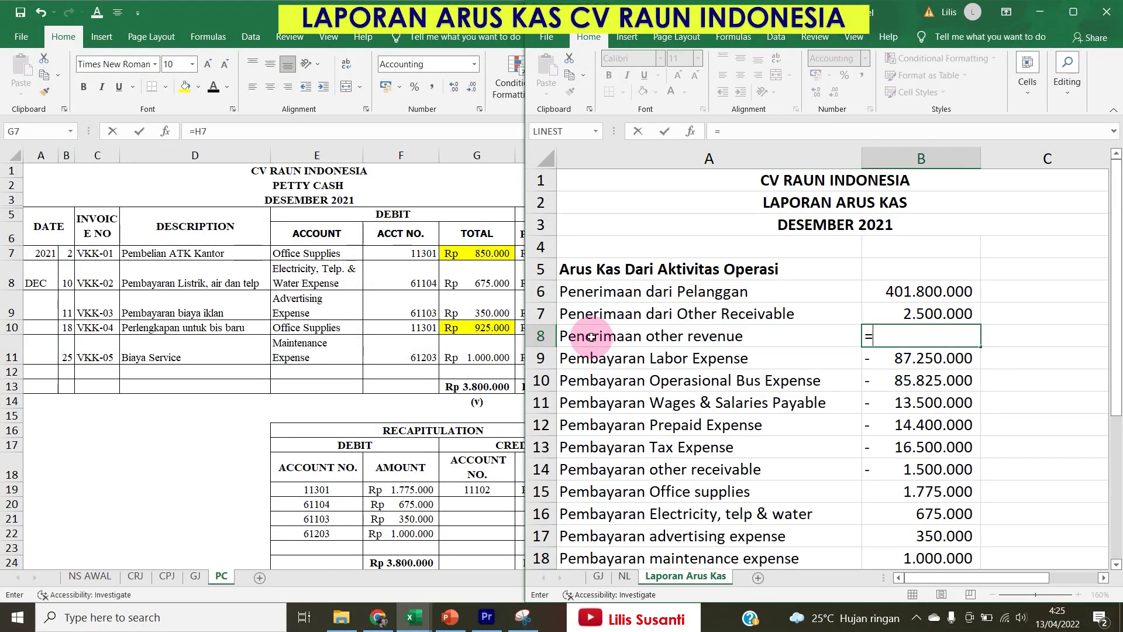
{"action": "left_click", "coordinate": [599, 578]}
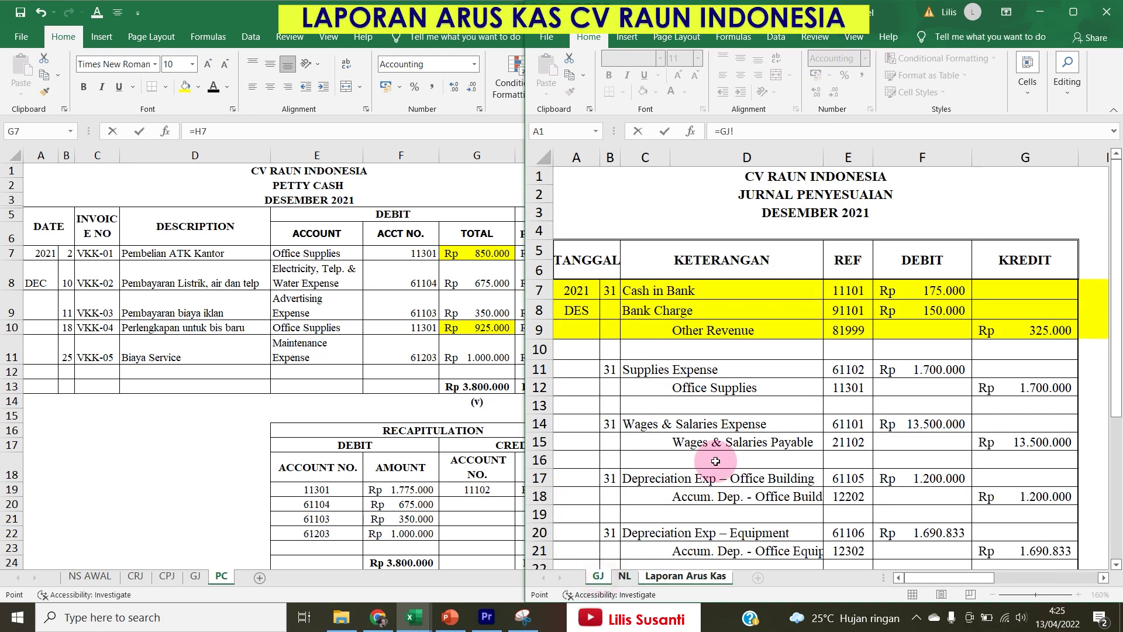
{"action": "left_click", "coordinate": [1005, 334]}
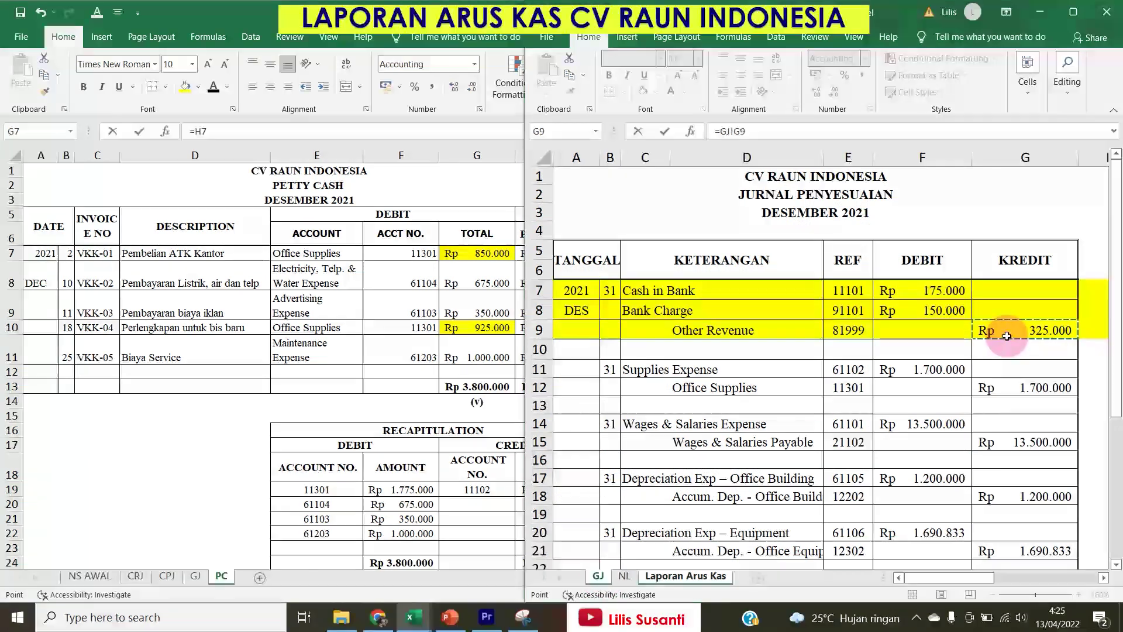
{"action": "key", "text": "Return"}
Label cell A19, below the maintenance expense line, "Pembayaran bank charge".
{"action": "key", "text": "Down"}
{"action": "key", "text": "Down"}
{"action": "key", "text": "Down"}
{"action": "key", "text": "Down"}
{"action": "key", "text": "Down"}
{"action": "key", "text": "Down"}
{"action": "key", "text": "Down"}
{"action": "key", "text": "Down"}
{"action": "key", "text": "Down"}
{"action": "key", "text": "Down"}
{"action": "key", "text": "Down"}
{"action": "key", "text": "Down"}
{"action": "key", "text": "Down"}
{"action": "key", "text": "Down"}
{"action": "key", "text": "Down"}
{"action": "key", "text": "Down"}
{"action": "key", "text": "Up"}
{"action": "key", "text": "Up"}
{"action": "key", "text": "Up"}
{"action": "key", "text": "Up"}
{"action": "key", "text": "Up"}
{"action": "key", "text": "Up"}
{"action": "key", "text": "Up"}
{"action": "key", "text": "Left"}
{"action": "key", "text": "Down"}
{"action": "type", "text": "Pe"}
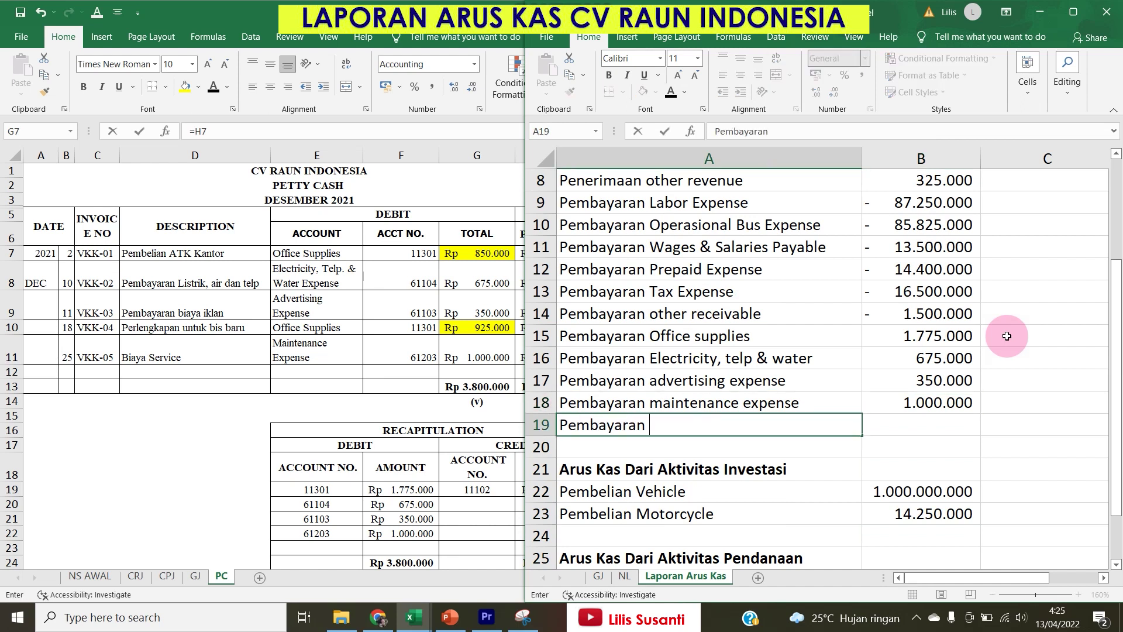
{"action": "type", "text": "mbayaran bank charge"}
Link B19 to the Bank Charge debit in GJ F8.
{"action": "key", "text": "Tab"}
{"action": "type", "text": "="}
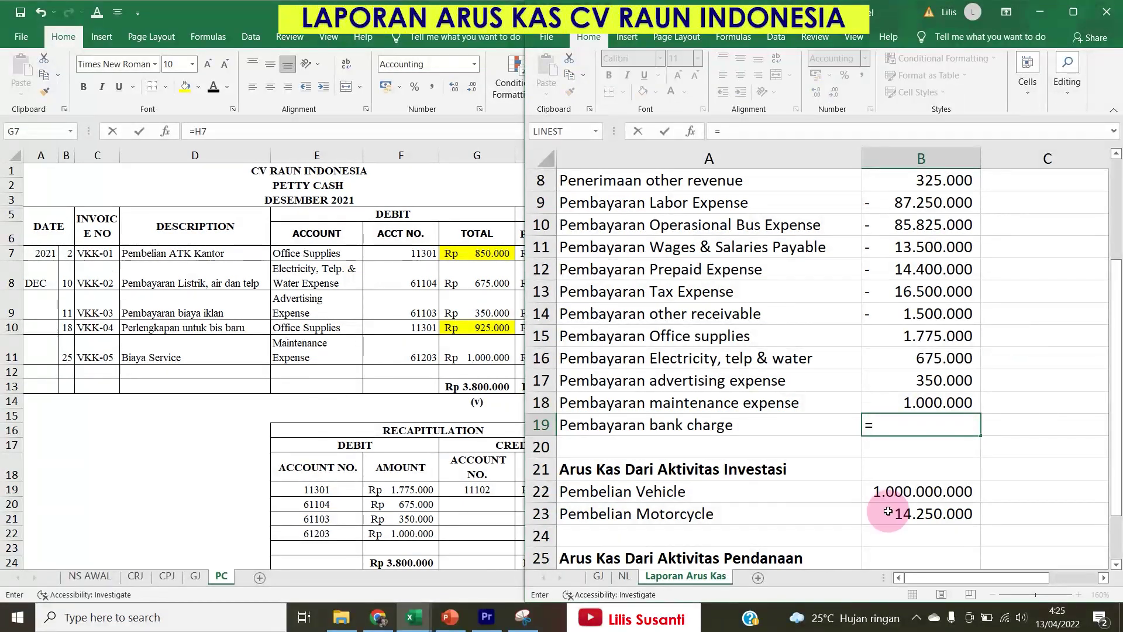
{"action": "left_click", "coordinate": [597, 576]}
{"action": "left_click", "coordinate": [938, 309]}
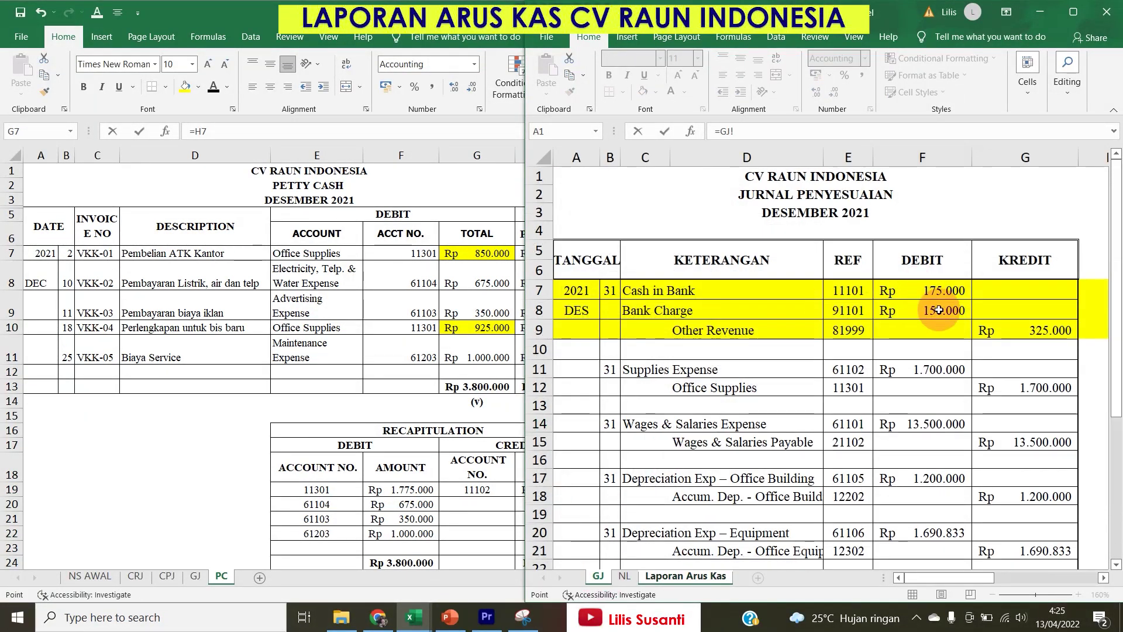
{"action": "key", "text": "Return"}
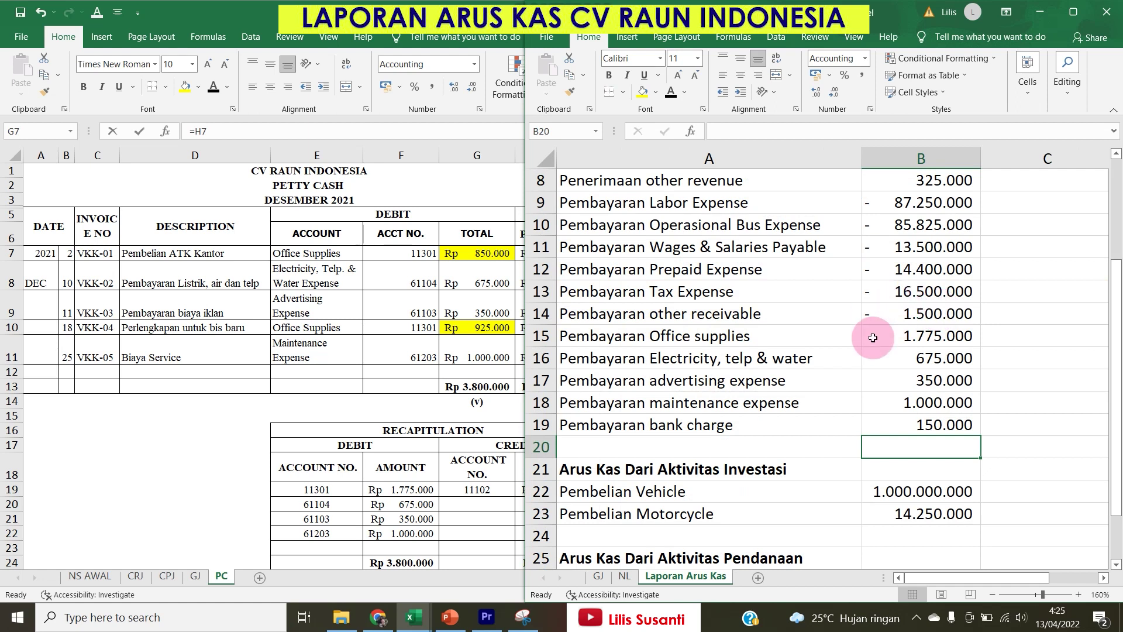
Add a minus sign to the formulas in B16 through B19 to make the electricity, advertising, maintenance and bank charge payments negative.
{"action": "double_click", "coordinate": [875, 358]}
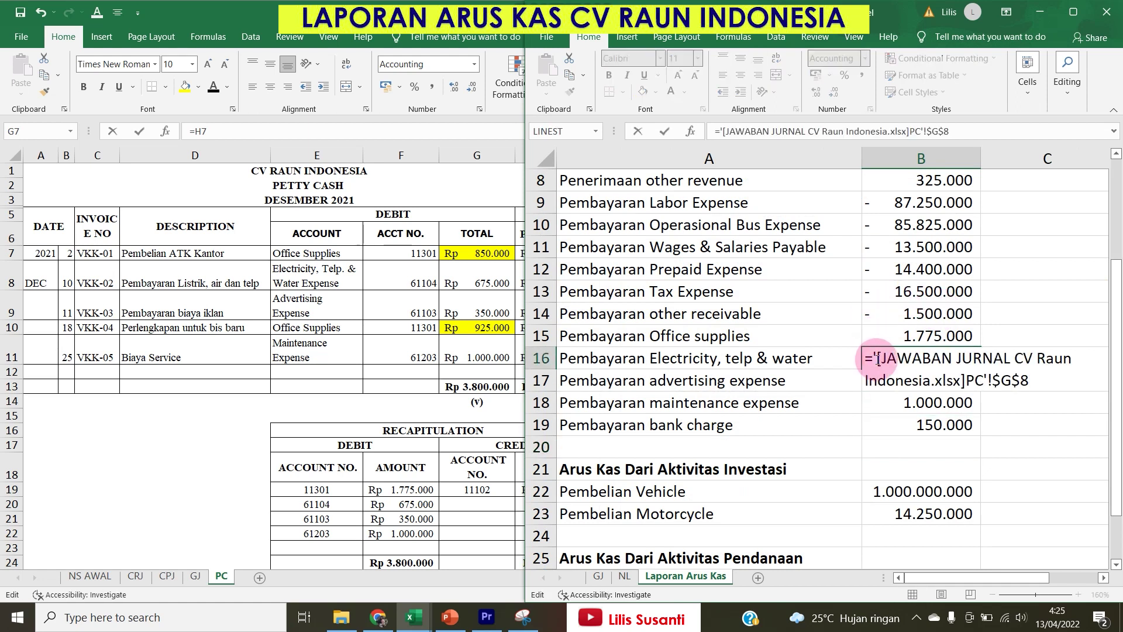
{"action": "type", "text": "-"}
{"action": "key", "text": "Return"}
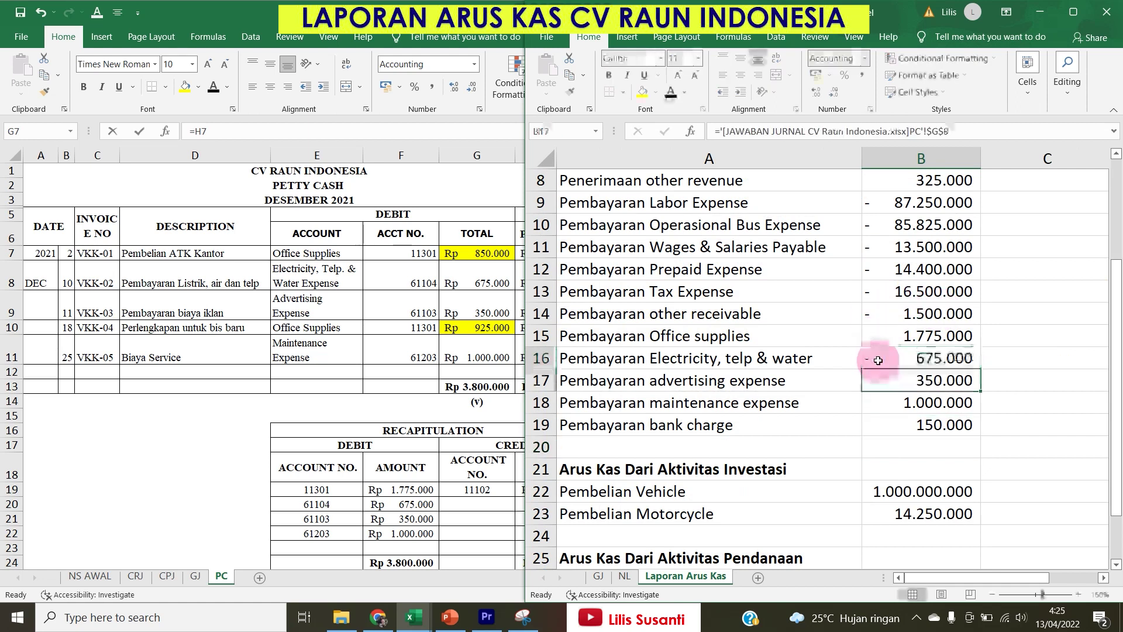
{"action": "double_click", "coordinate": [870, 381]}
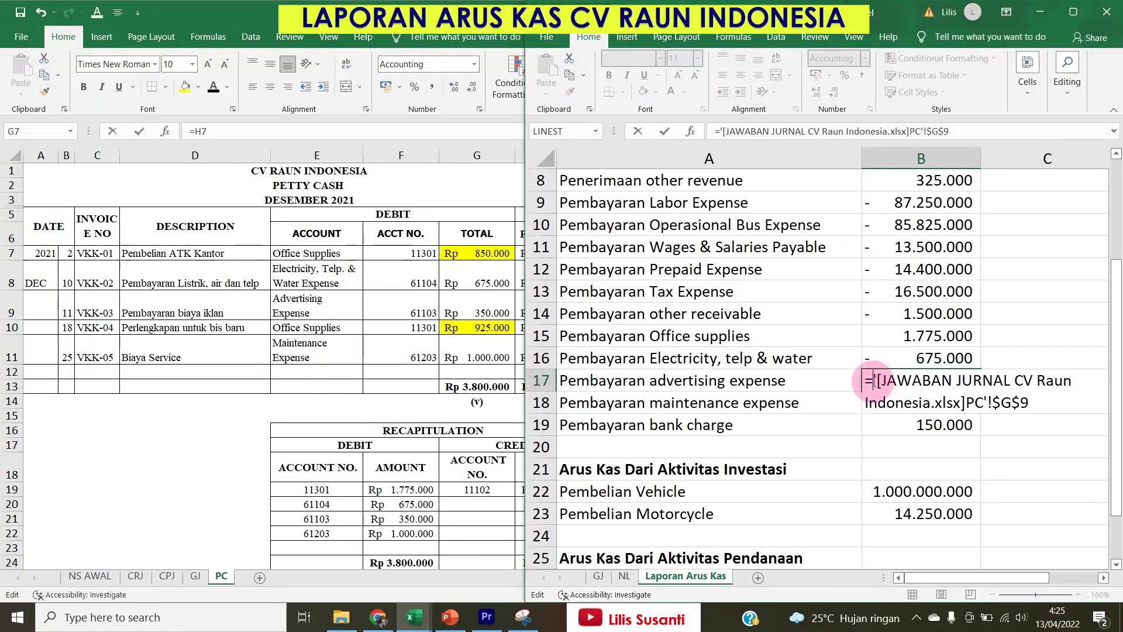
{"action": "key", "text": "Return"}
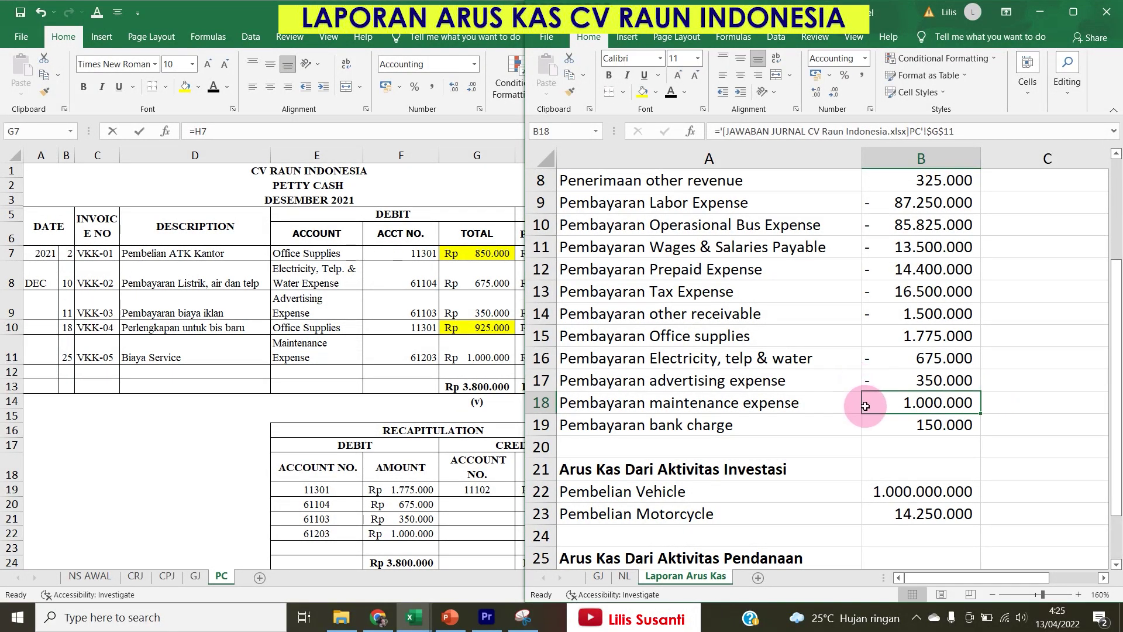
{"action": "double_click", "coordinate": [870, 402]}
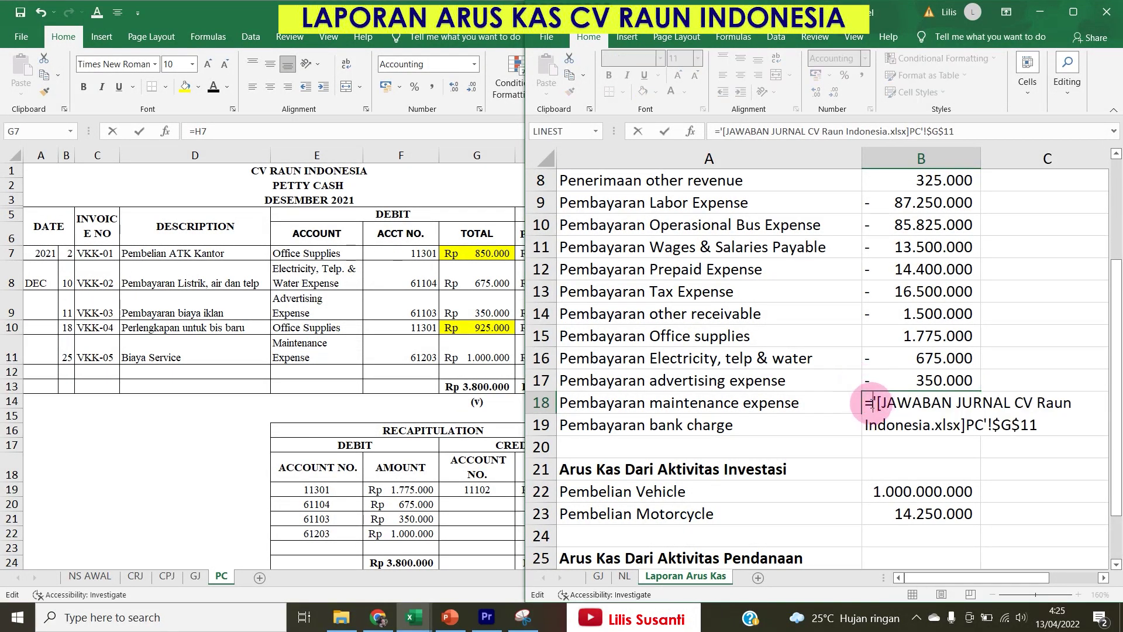
{"action": "type", "text": "-"}
{"action": "key", "text": "Return"}
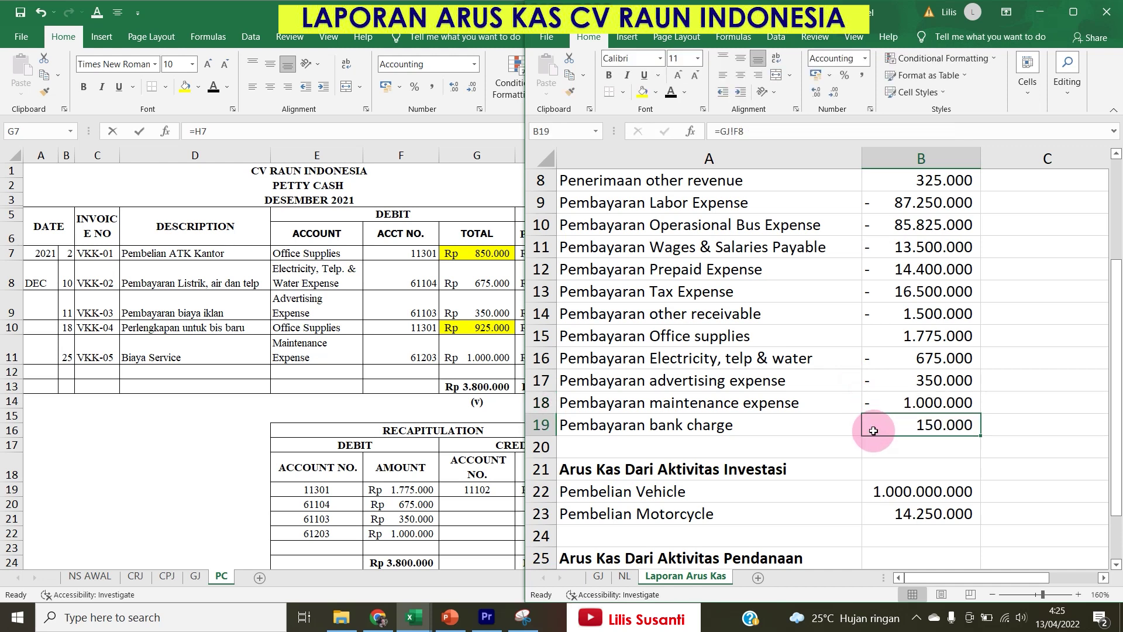
{"action": "double_click", "coordinate": [873, 431]}
{"action": "type", "text": "-"}
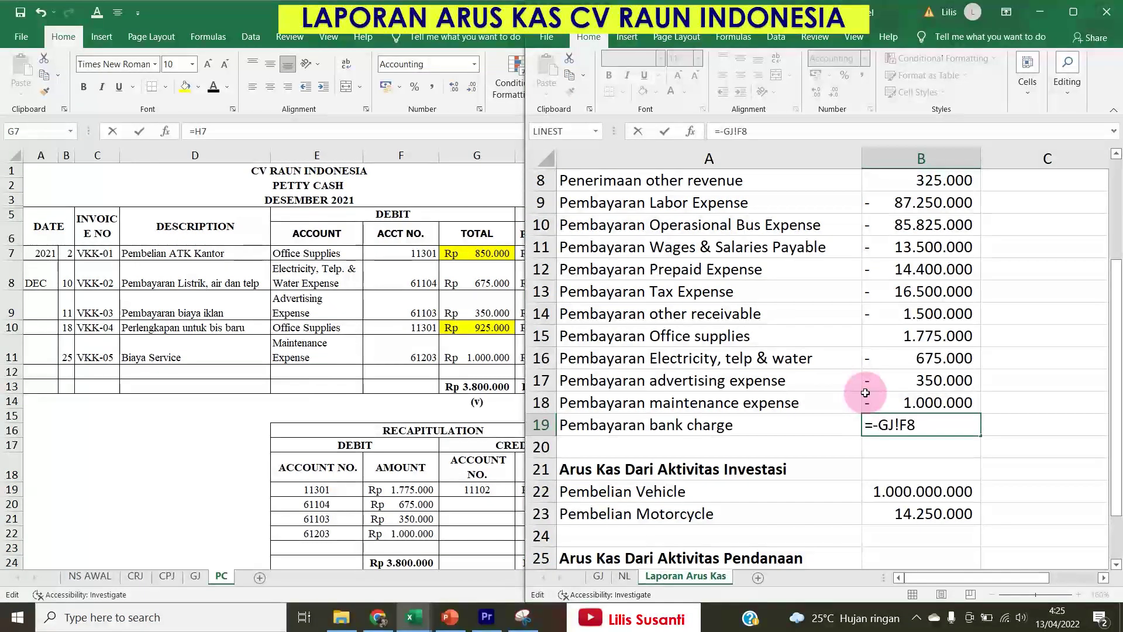
{"action": "key", "text": "Return"}
Add a minus sign before the first reference, PC G7, in the Office supplies formula in B15.
{"action": "double_click", "coordinate": [872, 336]}
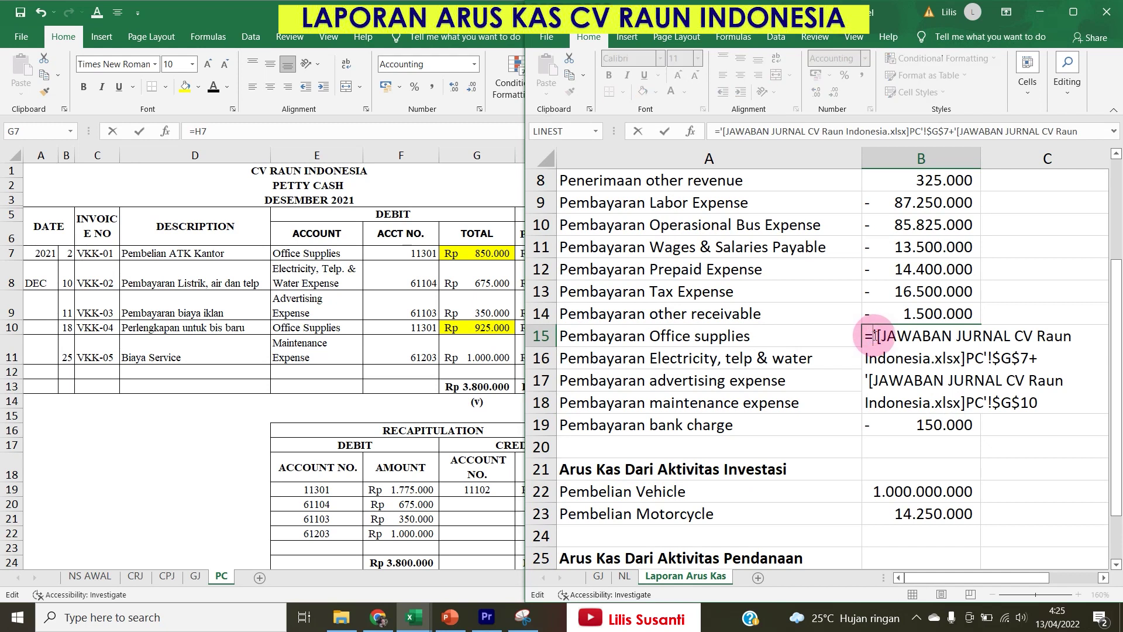
{"action": "type", "text": "-"}
{"action": "key", "text": "Return"}
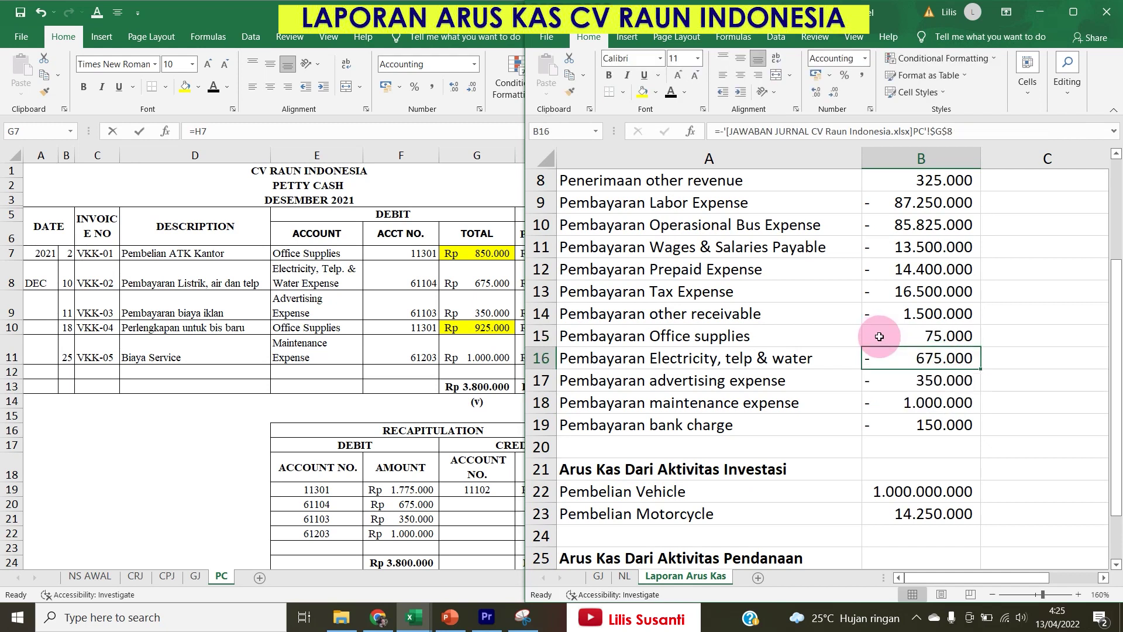
Enclose the two PC references, G7 and G10, in parentheses after the minus sign in the Office supplies formula in B15.
{"action": "double_click", "coordinate": [879, 336]}
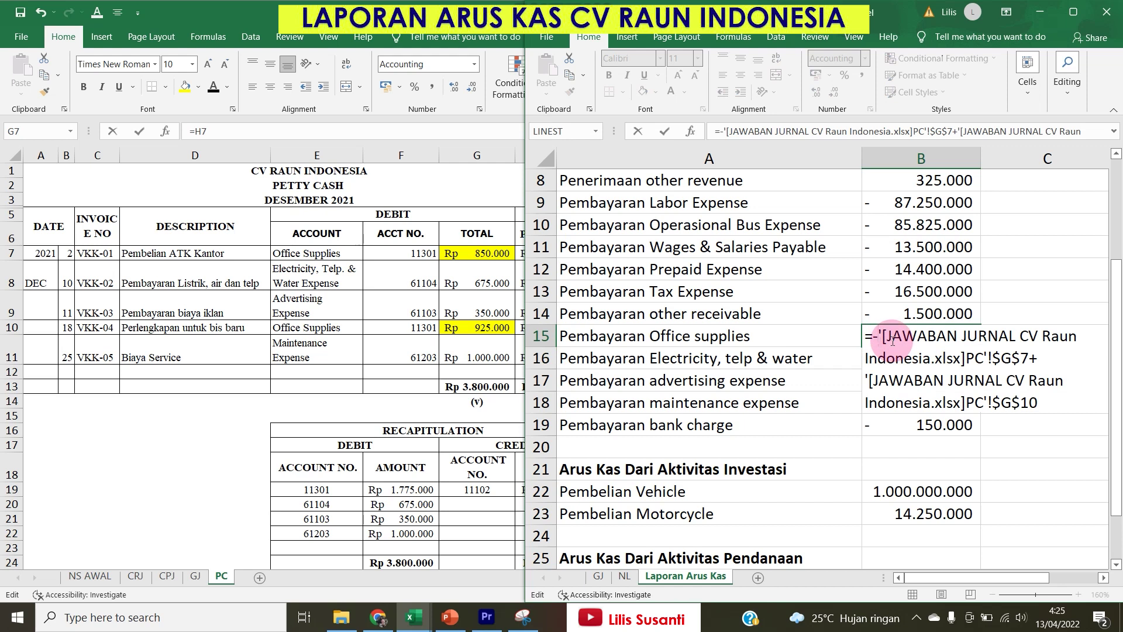
{"action": "type", "text": "("}
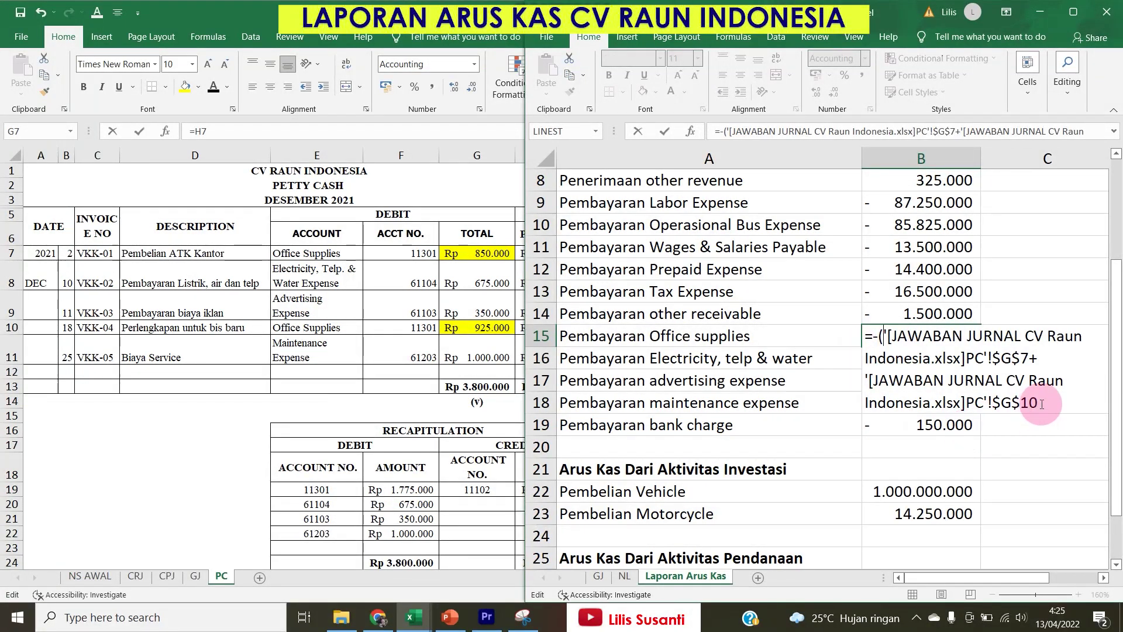
{"action": "left_click", "coordinate": [1083, 133]}
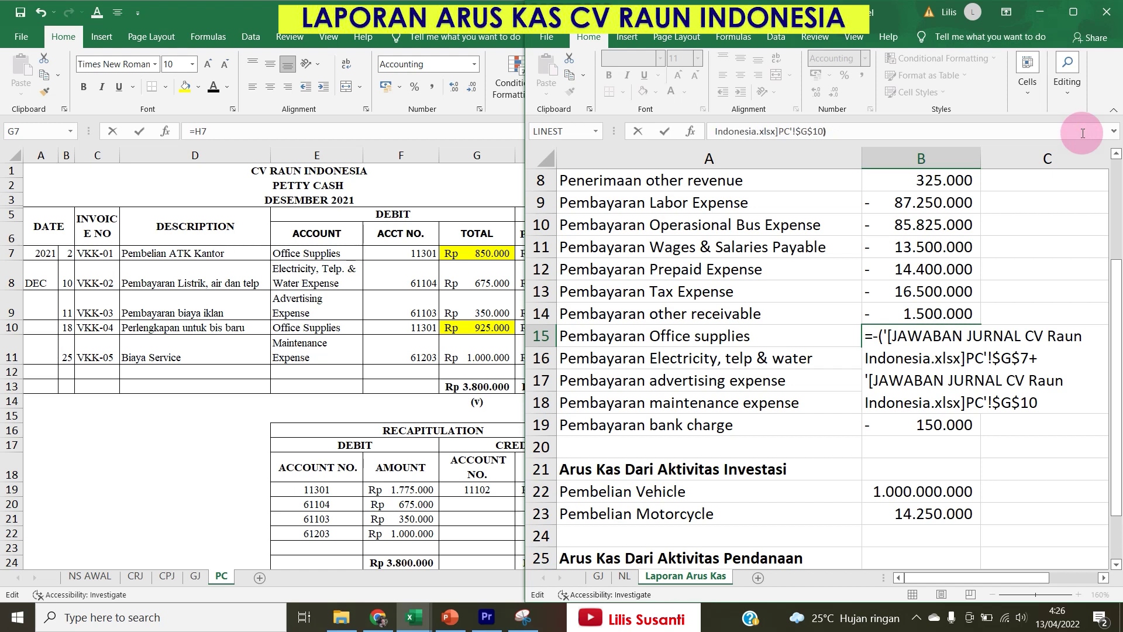
{"action": "type", "text": ")"}
{"action": "key", "text": "Return"}
Sum the operating cash flows B6:B19 in C20 and insert an empty row above the Arus Kas Dari Aktivitas Investasi heading.
{"action": "scroll", "coordinate": [934, 285], "scroll_direction": "up", "scroll_amount": 2}
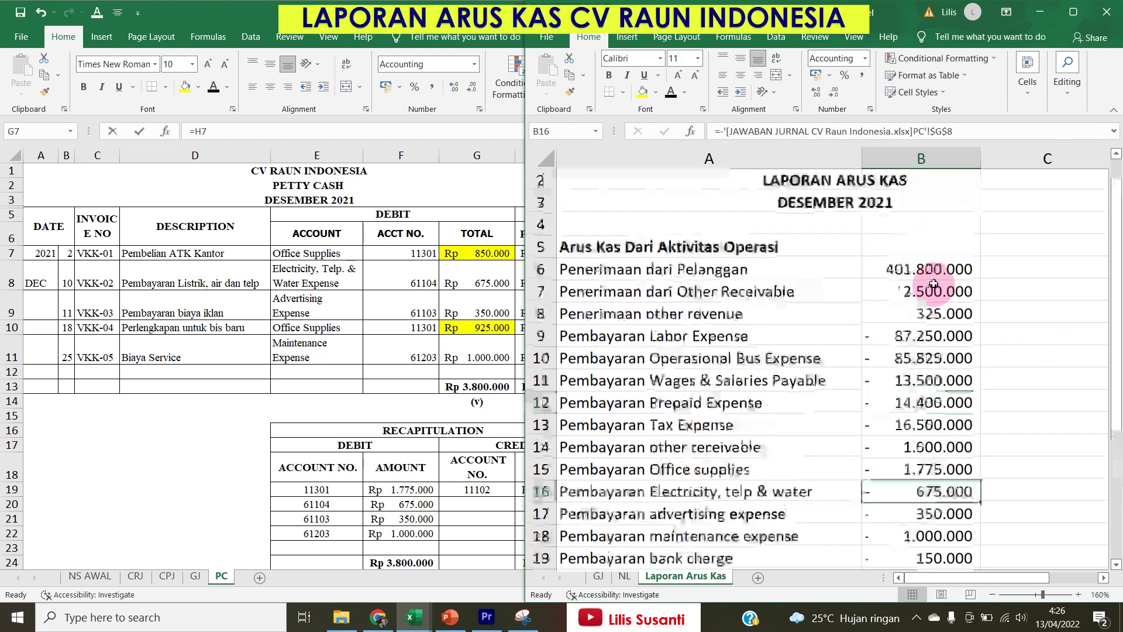
{"action": "left_click_drag", "start_coordinate": [530, 158], "coordinate": [275, 161]}
{"action": "scroll", "coordinate": [709, 351], "scroll_direction": "down", "scroll_amount": 1}
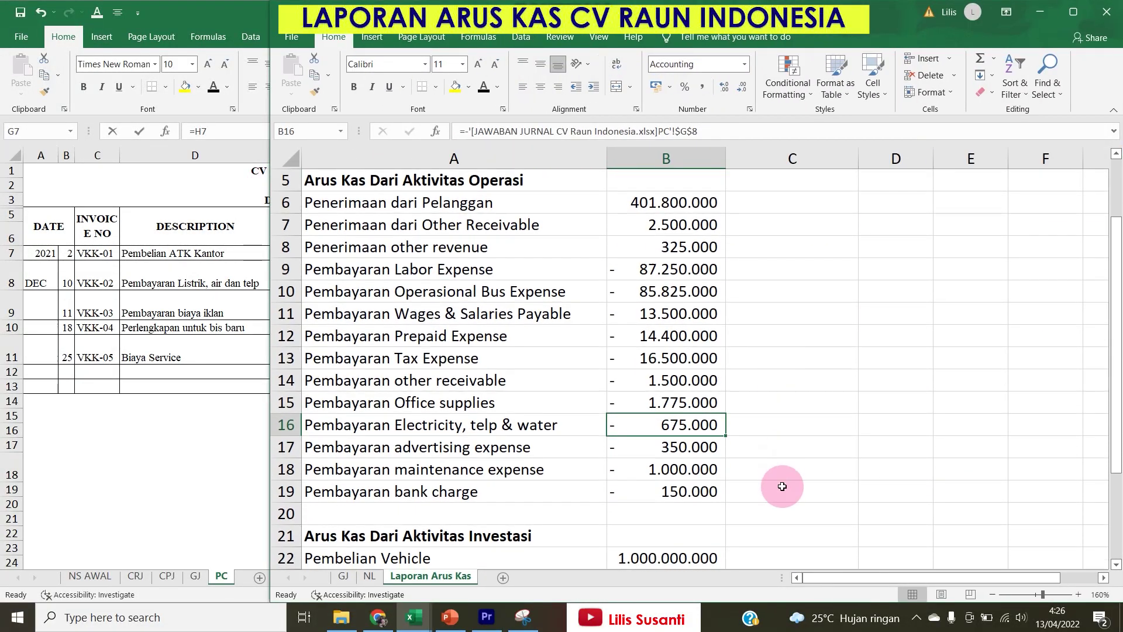
{"action": "left_click", "coordinate": [786, 497]}
{"action": "left_click", "coordinate": [784, 510]}
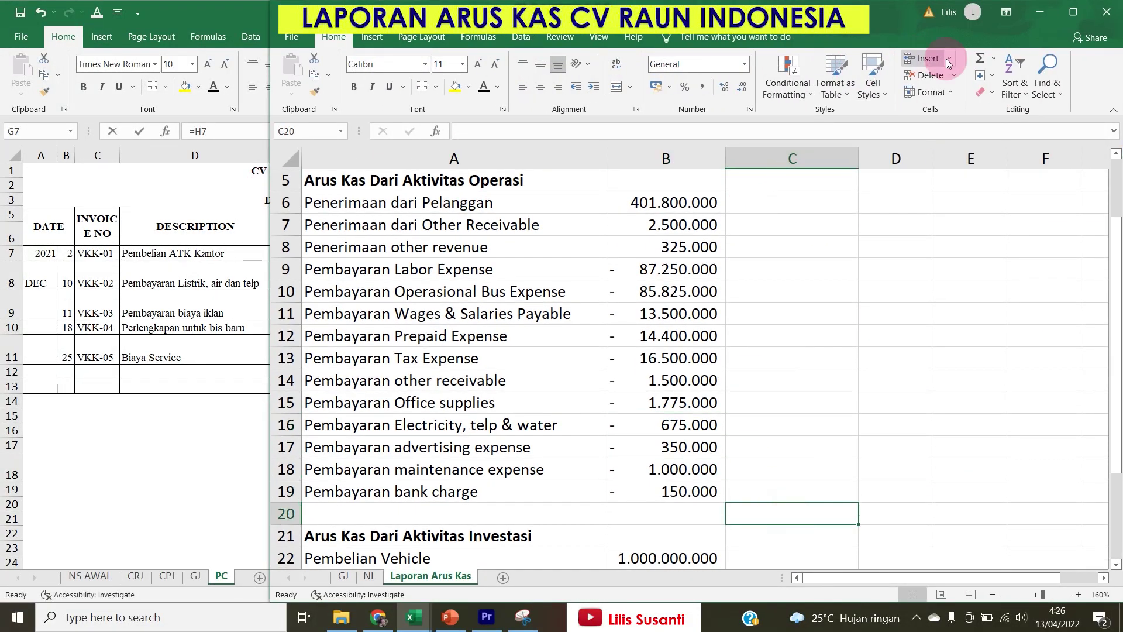
{"action": "left_click", "coordinate": [980, 58]}
{"action": "left_click_drag", "start_coordinate": [646, 203], "coordinate": [651, 238]}
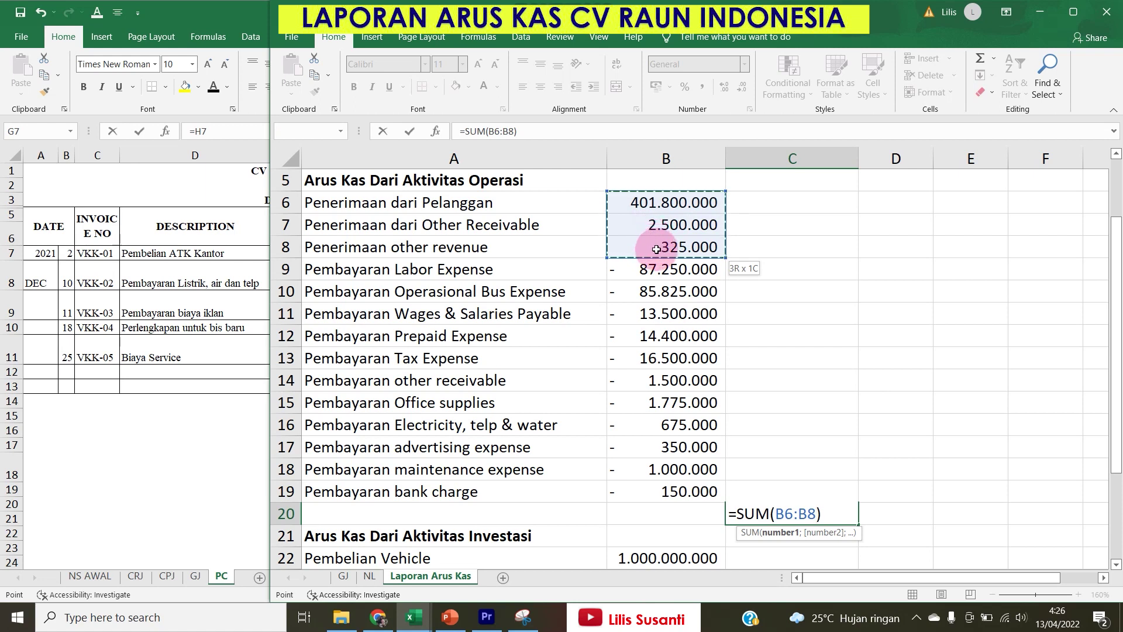
{"action": "left_click_drag", "start_coordinate": [656, 249], "coordinate": [675, 492]}
{"action": "key", "text": "Return"}
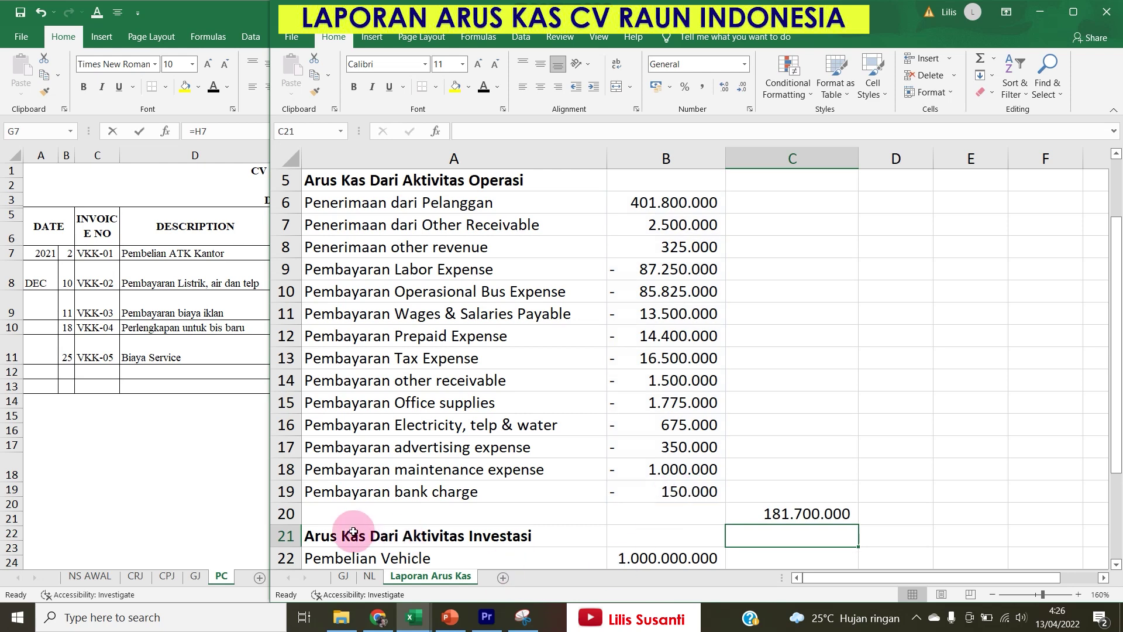
{"action": "right_click", "coordinate": [293, 546]}
{"action": "left_click", "coordinate": [343, 426]}
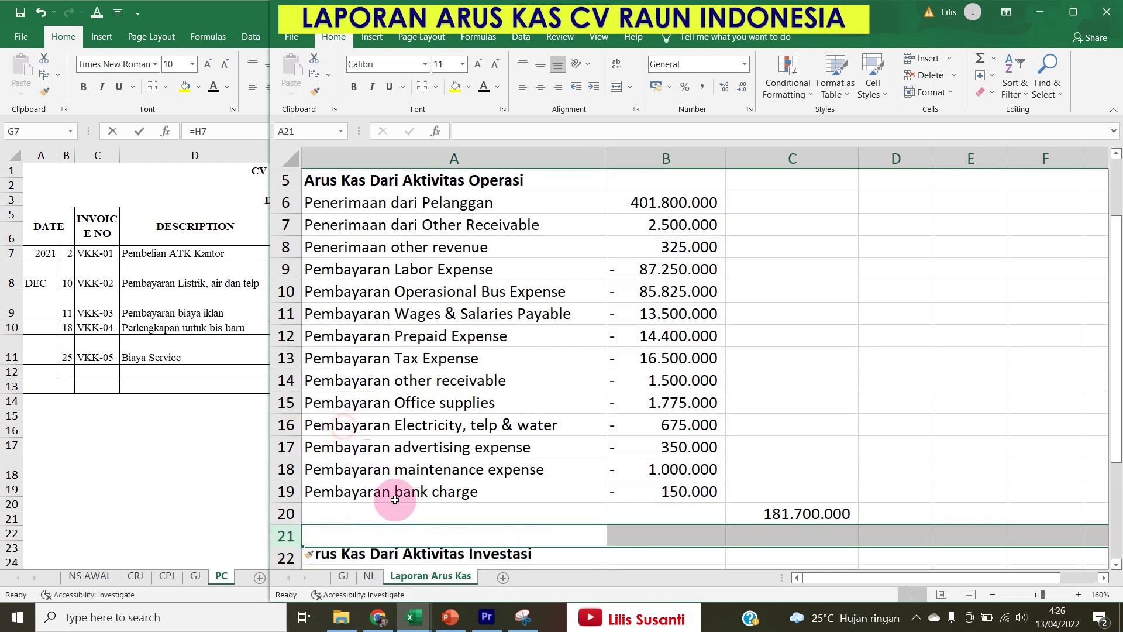
Label A20 "Arus kas bersih yang dihasilkan dari aktivitas operasi" and make the C20 total bold.
{"action": "left_click", "coordinate": [374, 515]}
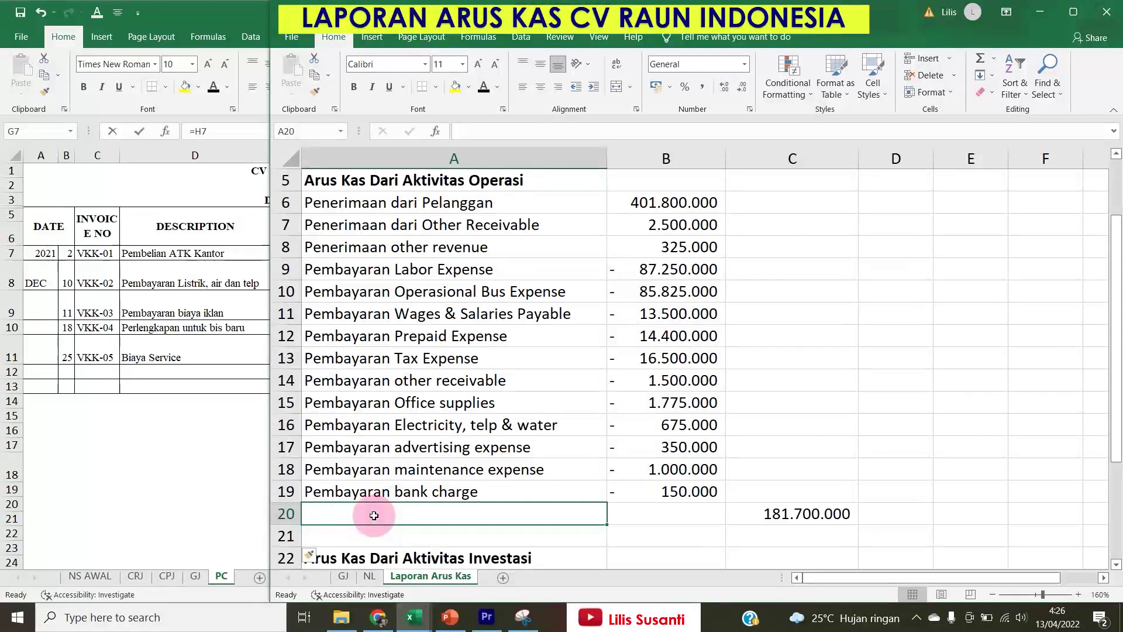
{"action": "type", "text": "Arus kas "}
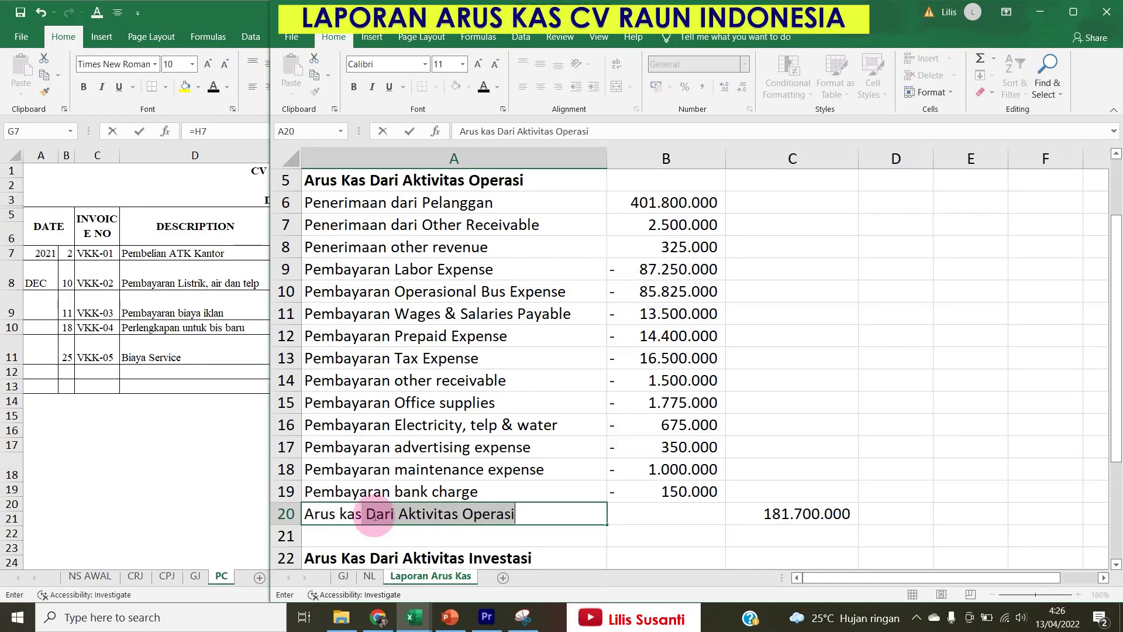
{"action": "type", "text": "bersih yang di"}
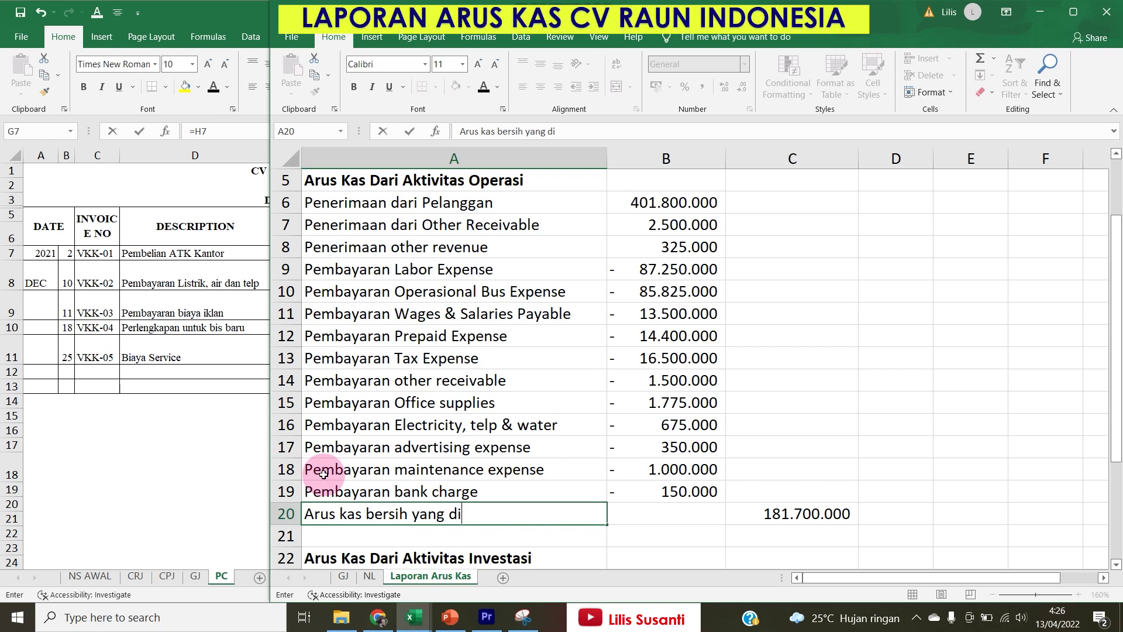
{"action": "type", "text": "hasilkan dari aktivitas operasi"}
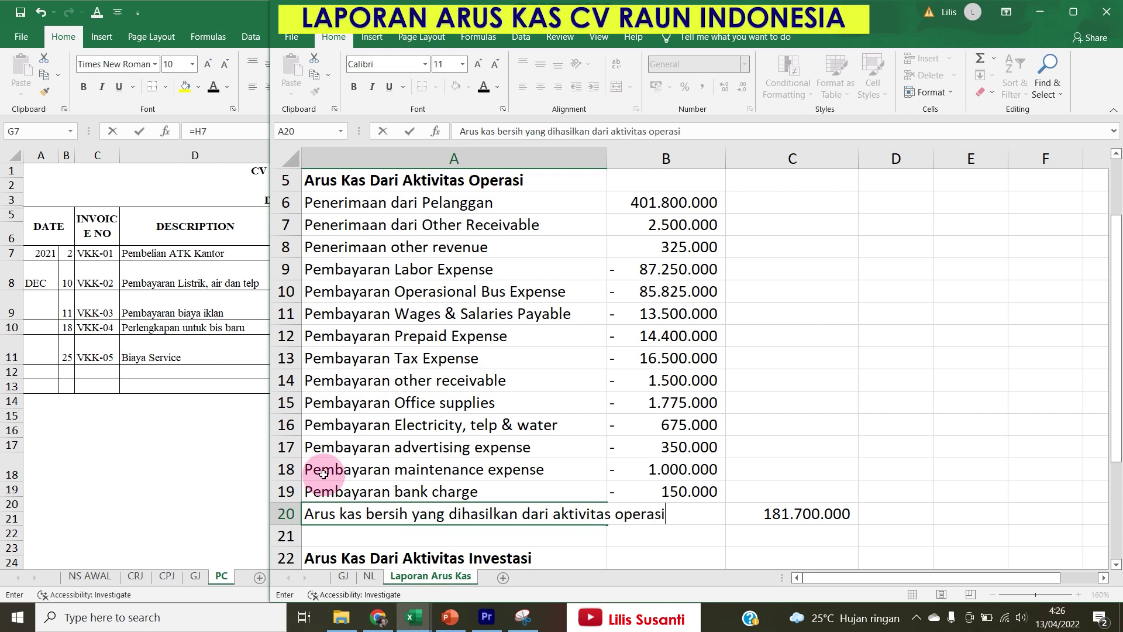
{"action": "key", "text": "Return"}
{"action": "left_click", "coordinate": [801, 515]}
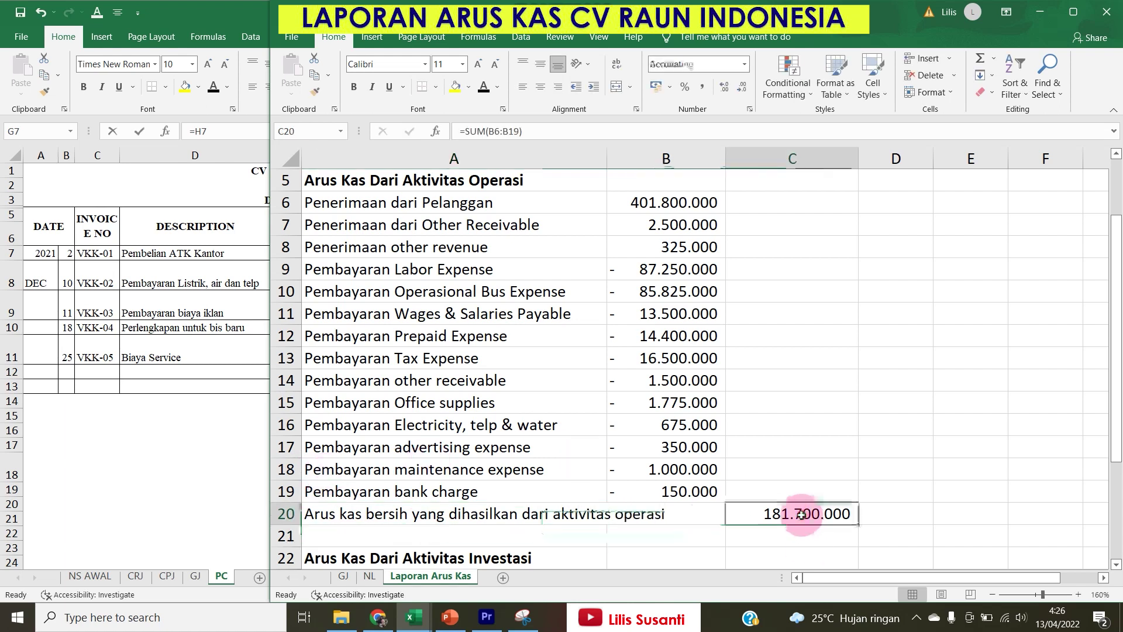
{"action": "key", "text": "ctrl+b"}
Add a minus sign to the formulas in B23 and B24 to make the vehicle and motorcycle purchases negative.
{"action": "scroll", "coordinate": [801, 512], "scroll_direction": "down", "scroll_amount": 2}
{"action": "left_click", "coordinate": [800, 484]}
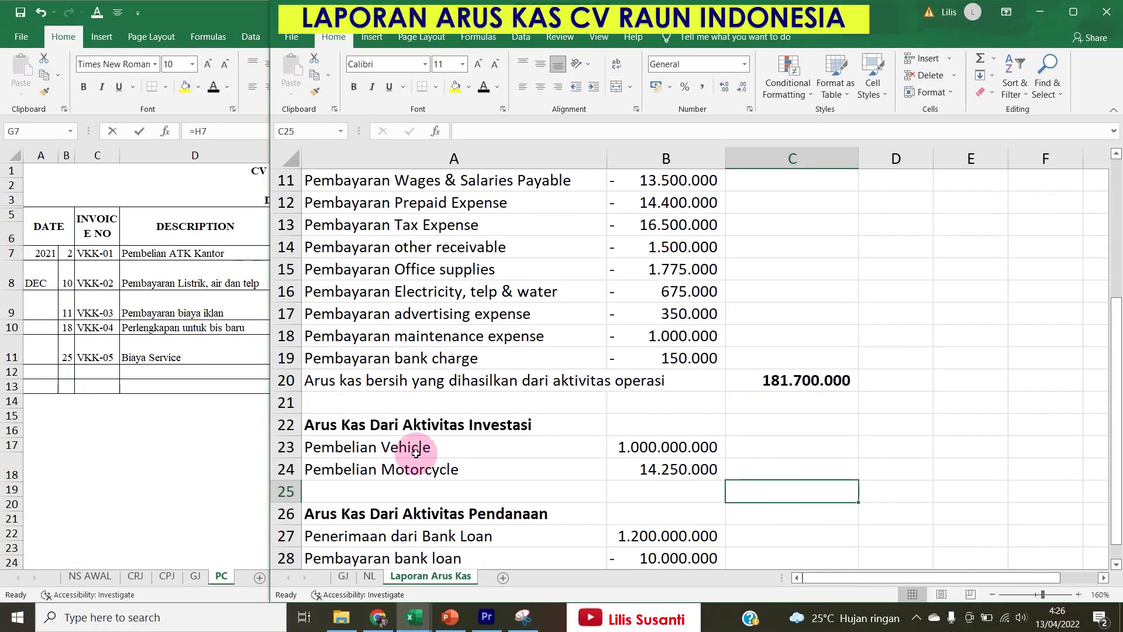
{"action": "double_click", "coordinate": [608, 447]}
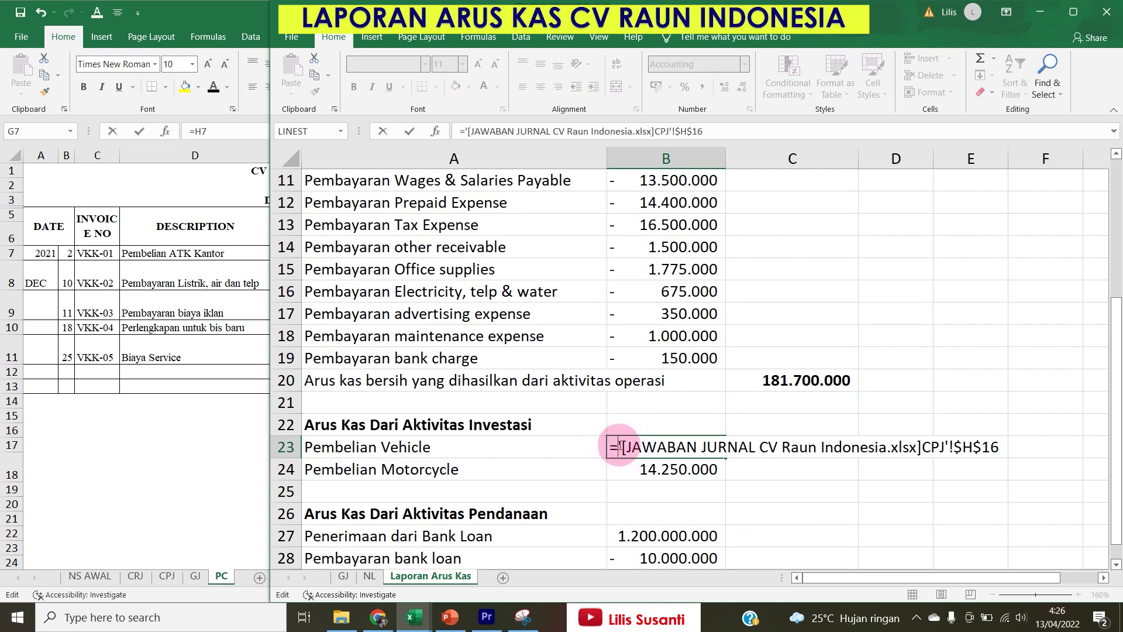
{"action": "left_click", "coordinate": [618, 465]}
{"action": "double_click", "coordinate": [620, 468]}
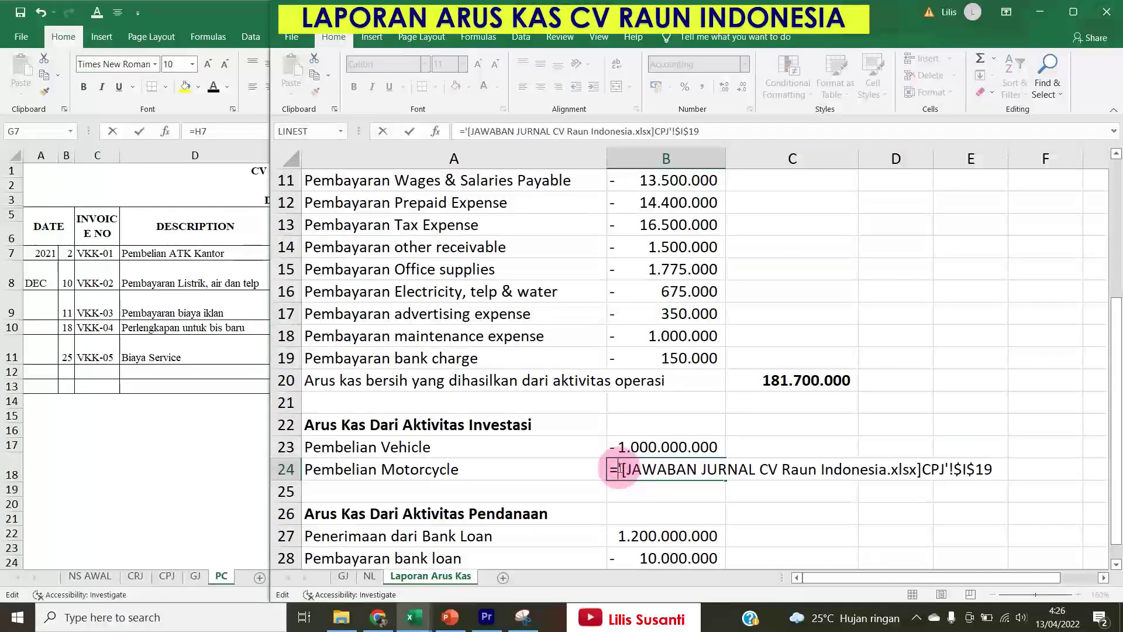
{"action": "type", "text": "-"}
{"action": "left_click", "coordinate": [771, 504]}
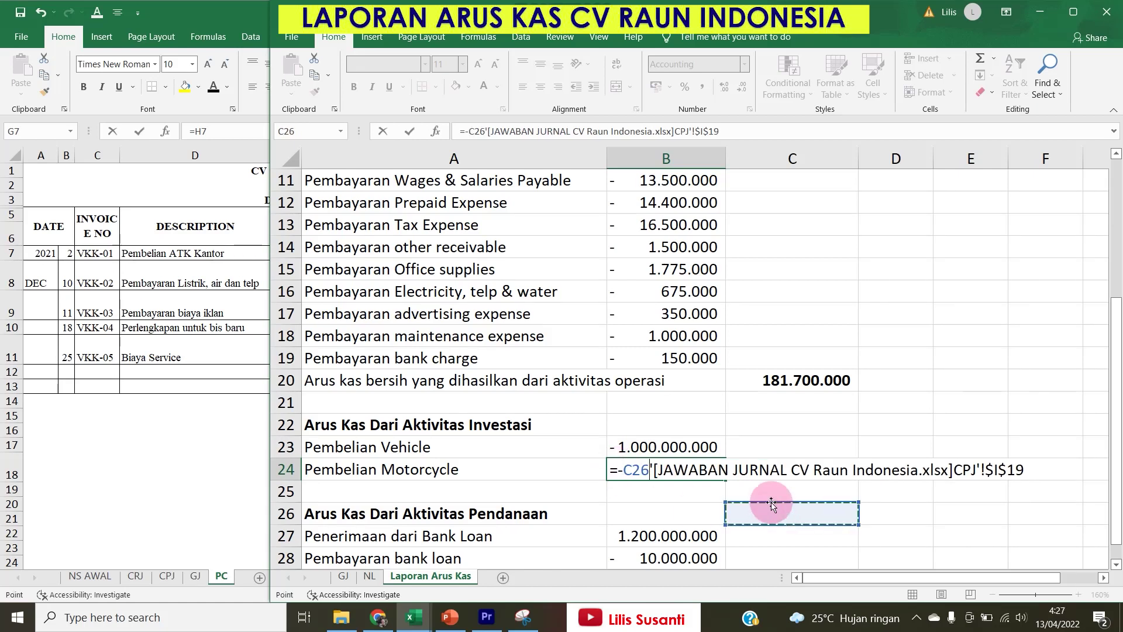
{"action": "key", "text": "BackSpace"}
{"action": "key", "text": "BackSpace"}
{"action": "key", "text": "BackSpace"}
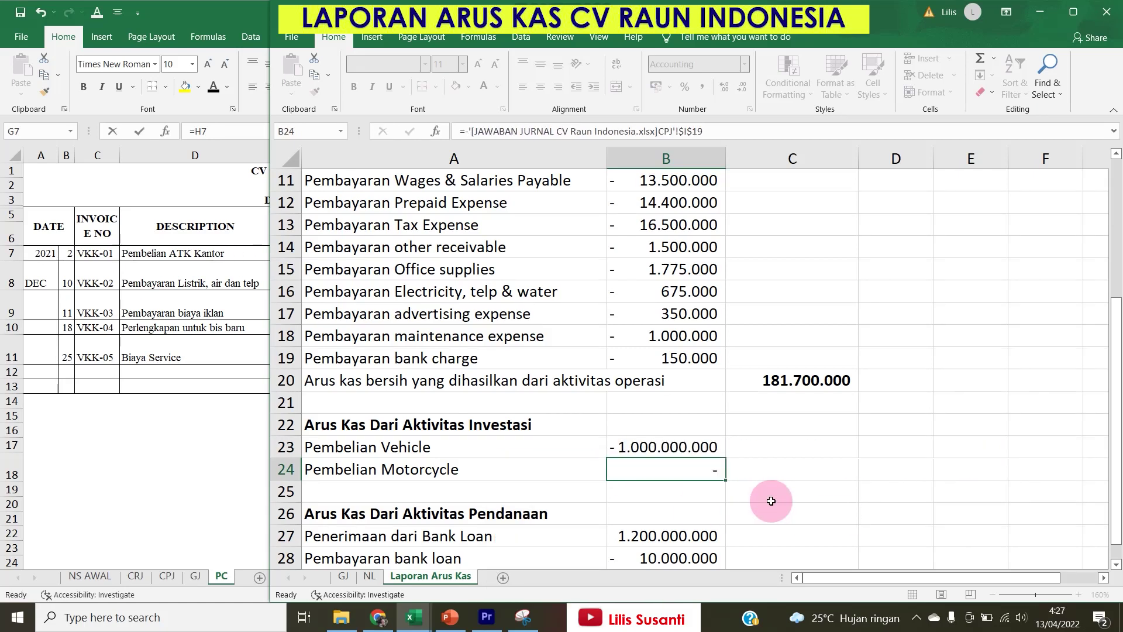
{"action": "key", "text": "Return"}
Insert an empty row above the Arus Kas Dari Aktivitas Pendanaan heading and sum the investing cash flows B23:B24 in C25.
{"action": "left_click", "coordinate": [771, 474]}
{"action": "left_click", "coordinate": [769, 491]}
{"action": "key", "text": "alt+h"}
{"action": "key", "text": "i"}
{"action": "key", "text": "r"}
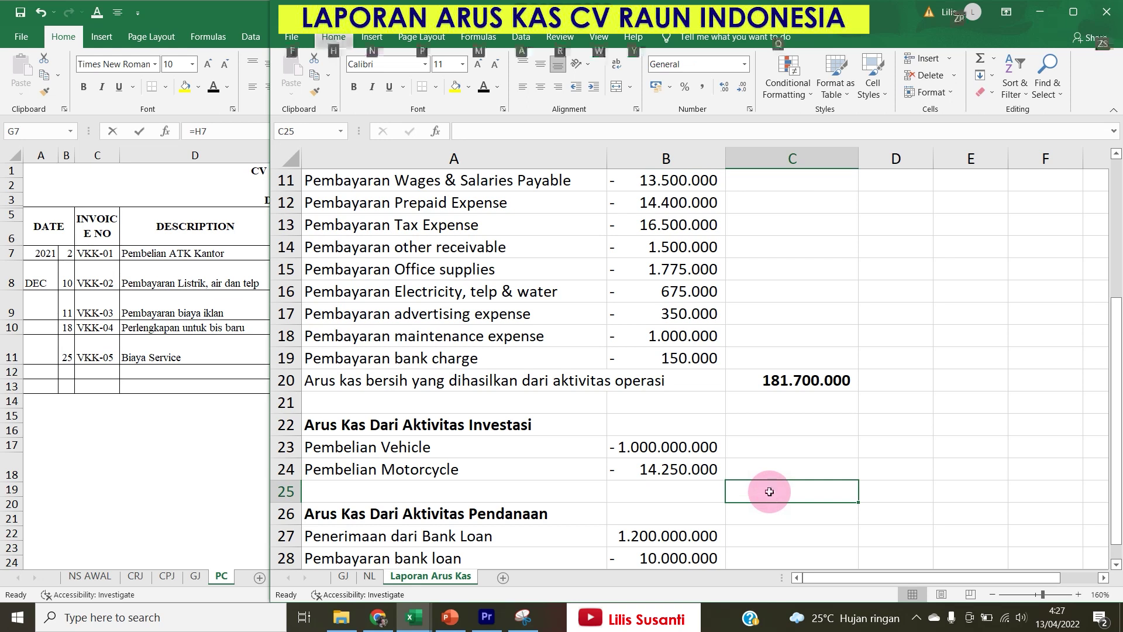
{"action": "left_click", "coordinate": [979, 58]}
{"action": "left_click_drag", "start_coordinate": [655, 446], "coordinate": [655, 469]}
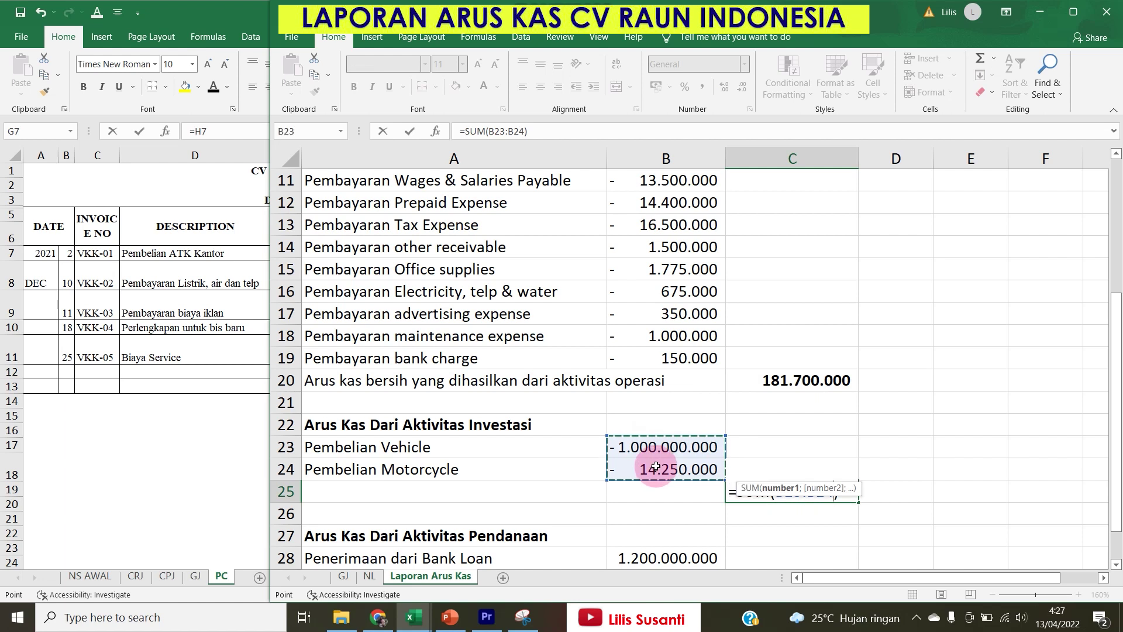
{"action": "key", "text": "Return"}
Copy the A20 label to A25, reword it as "Arus kas bersih yang digunakan dari aktivitas investasi", and make the C25 total bold.
{"action": "key", "text": "Left"}
{"action": "key", "text": "Up"}
{"action": "key", "text": "Left"}
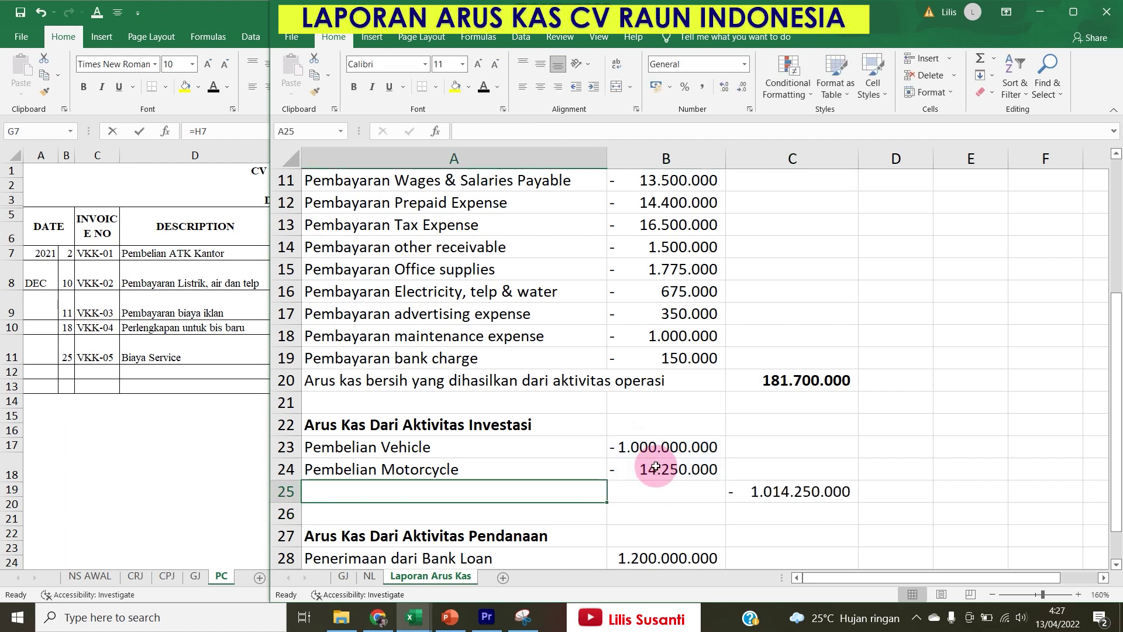
{"action": "left_click", "coordinate": [377, 380]}
{"action": "key", "text": "ctrl+c"}
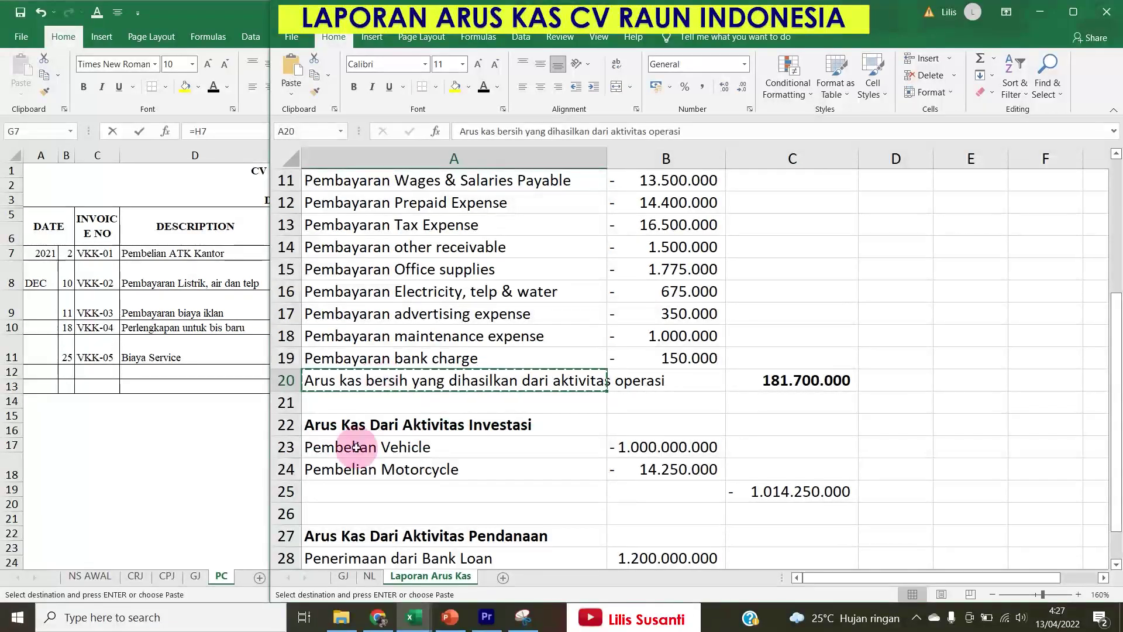
{"action": "left_click", "coordinate": [346, 491]}
{"action": "key", "text": "Return"}
{"action": "double_click", "coordinate": [386, 491]}
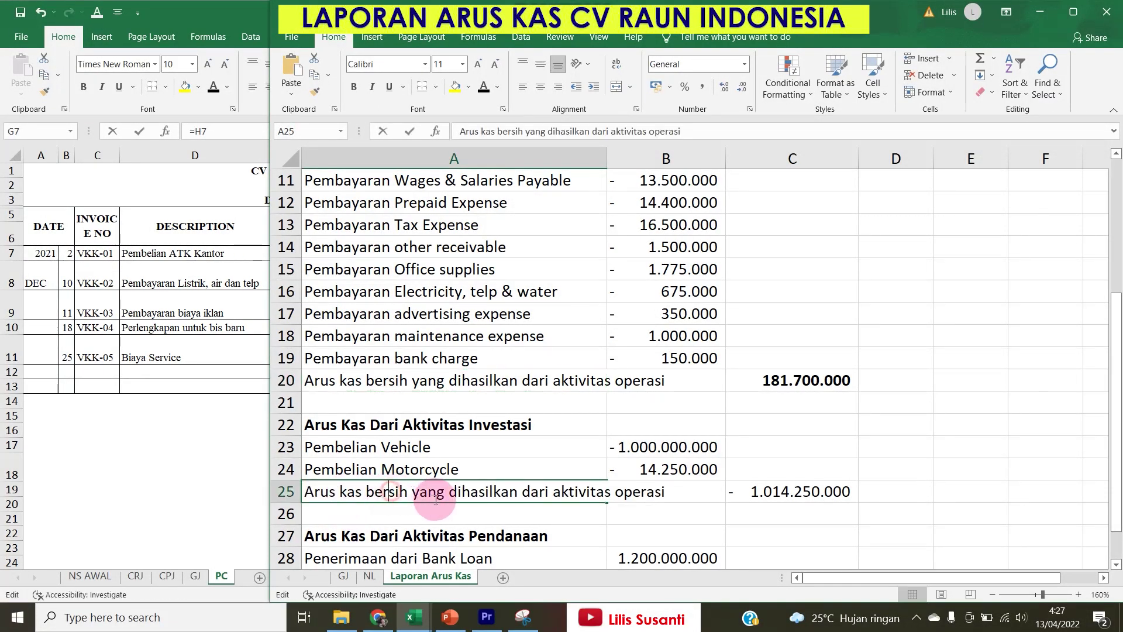
{"action": "left_click_drag", "start_coordinate": [453, 491], "coordinate": [519, 491]}
{"action": "type", "text": "digunaka"}
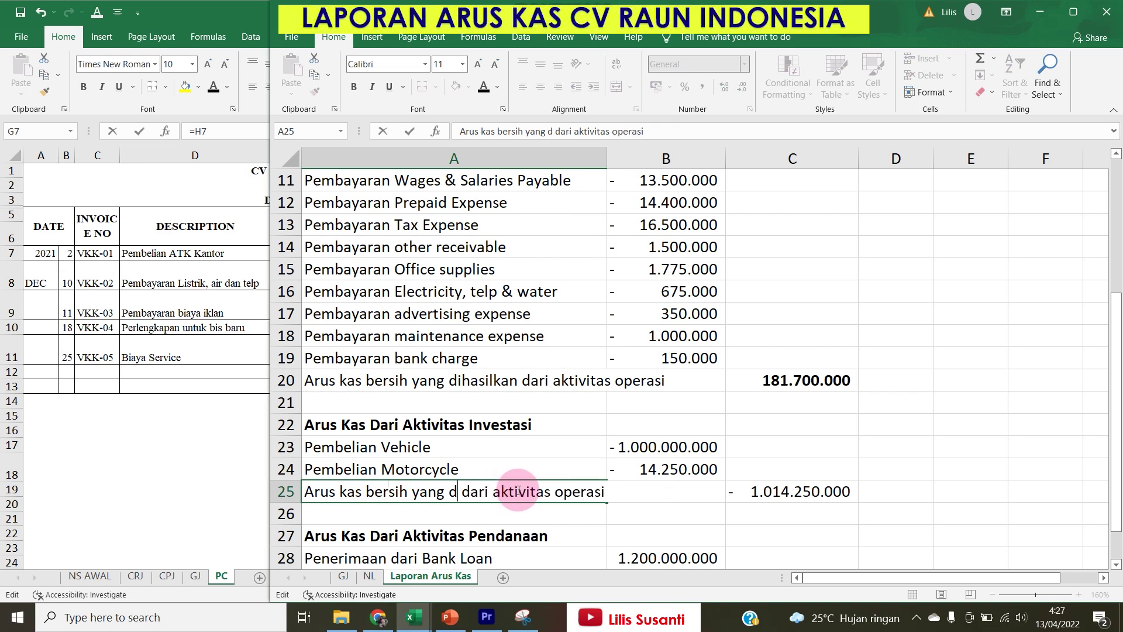
{"action": "type", "text": "n"}
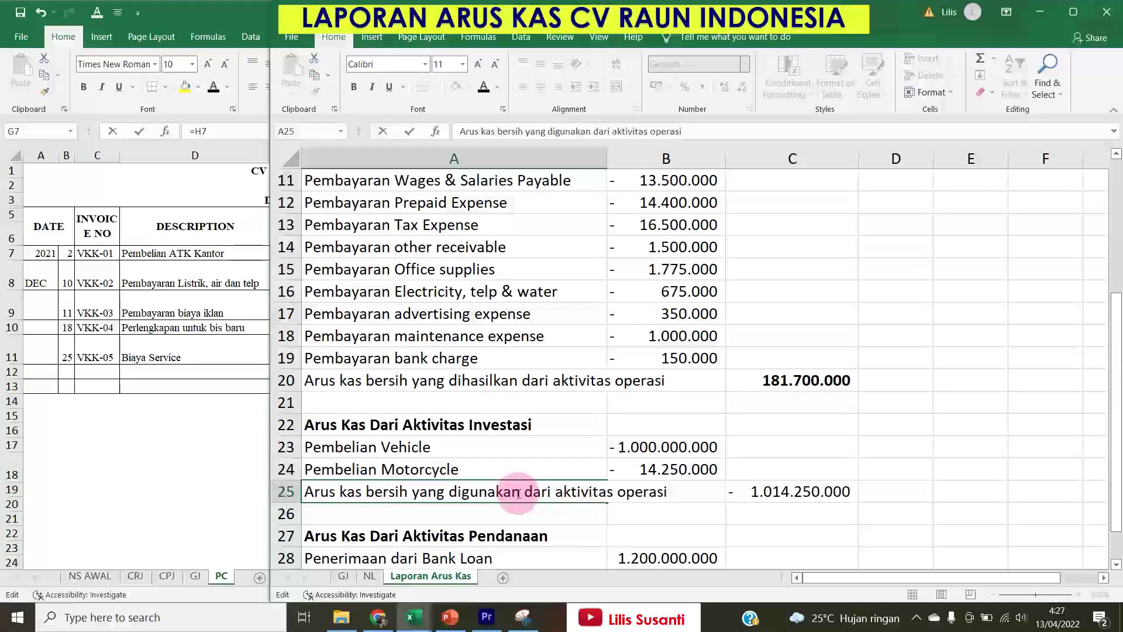
{"action": "left_click_drag", "start_coordinate": [617, 491], "coordinate": [695, 473]}
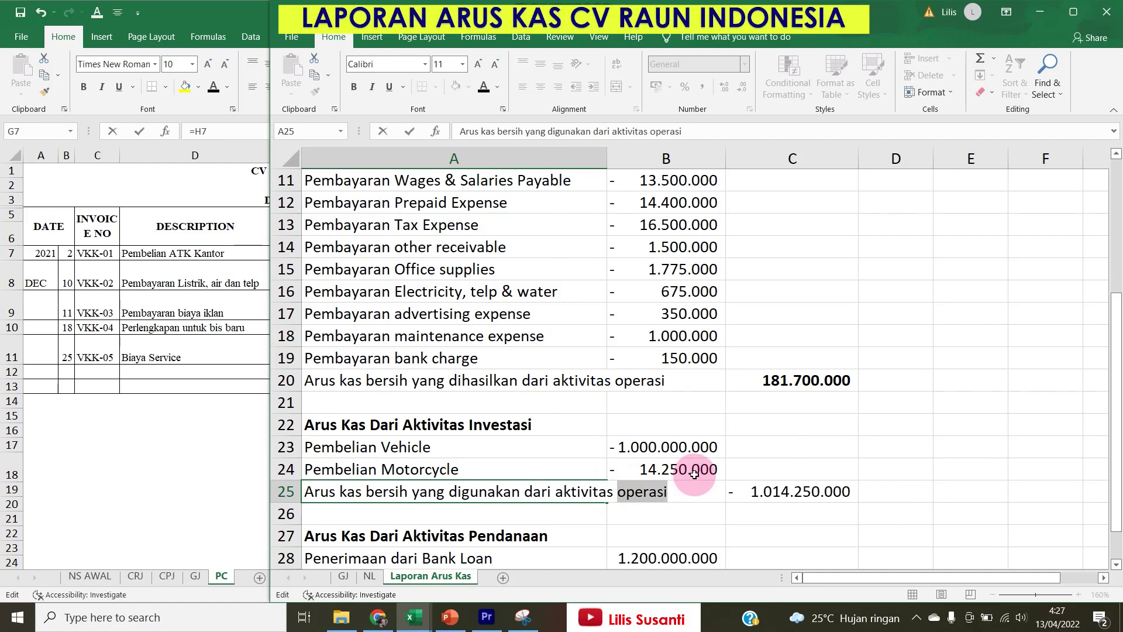
{"action": "type", "text": "invest"}
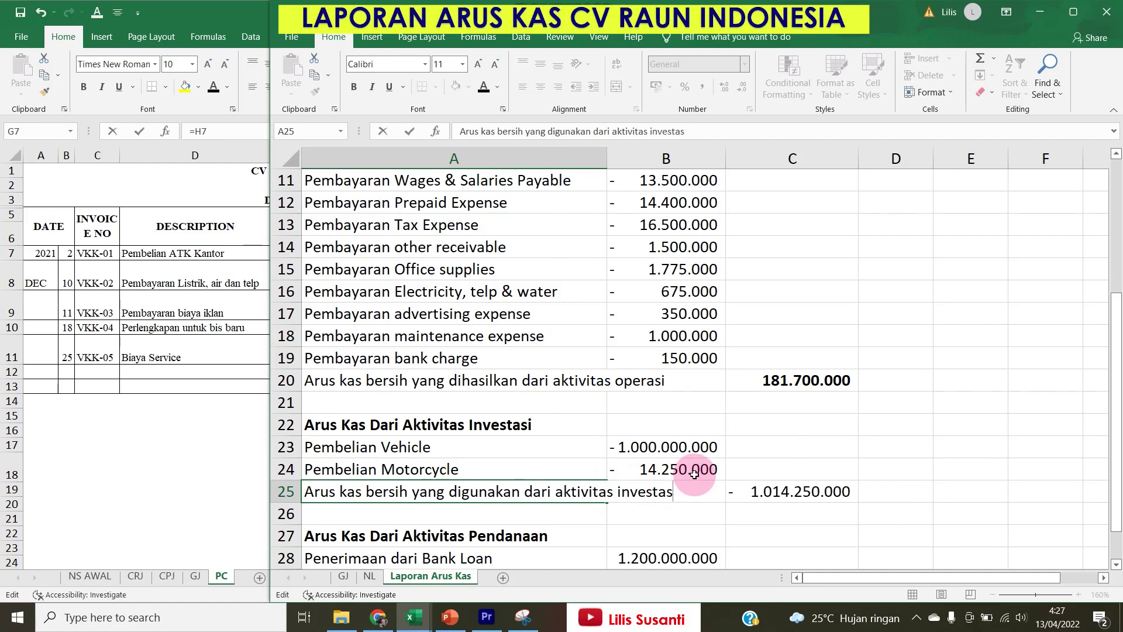
{"action": "type", "text": "asi"}
{"action": "key", "text": "Return"}
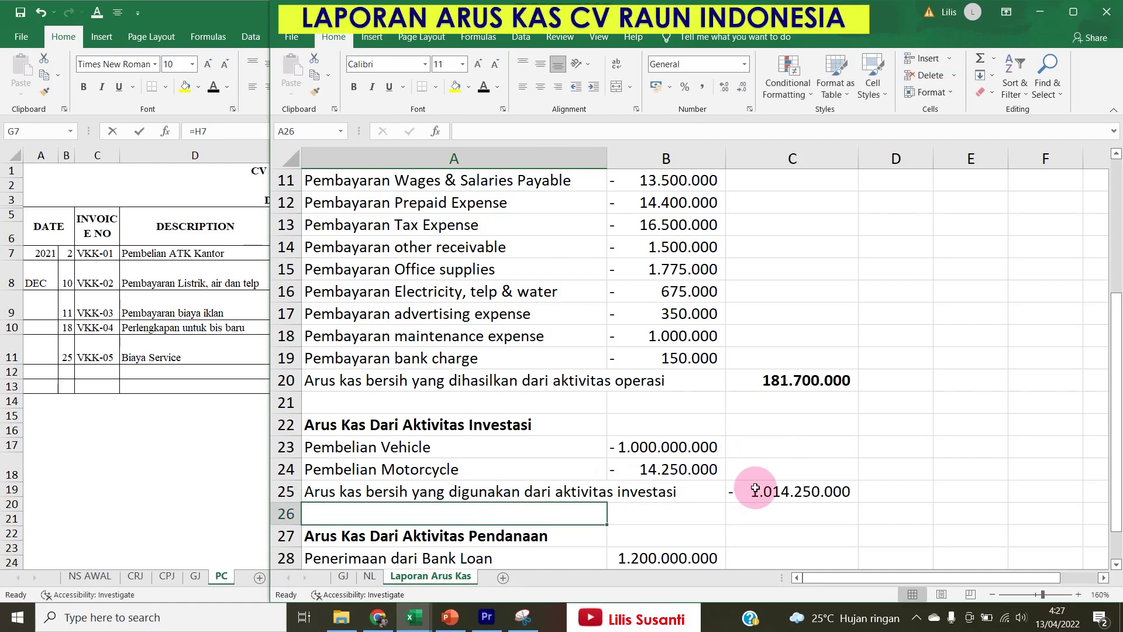
{"action": "left_click", "coordinate": [772, 491]}
Sum the financing cash flows B28:B30 in C31 and make the total bold.
{"action": "scroll", "coordinate": [776, 491], "scroll_direction": "down", "scroll_amount": 2}
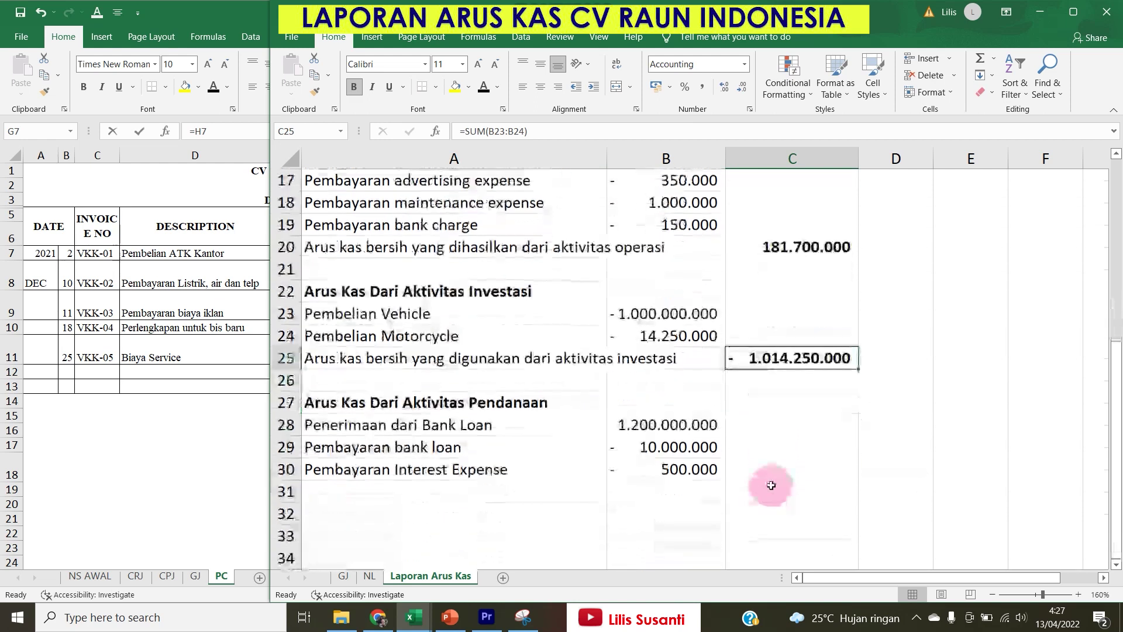
{"action": "left_click", "coordinate": [776, 492]}
{"action": "left_click", "coordinate": [981, 58]}
{"action": "left_click_drag", "start_coordinate": [667, 425], "coordinate": [665, 468]}
{"action": "key", "text": "Return"}
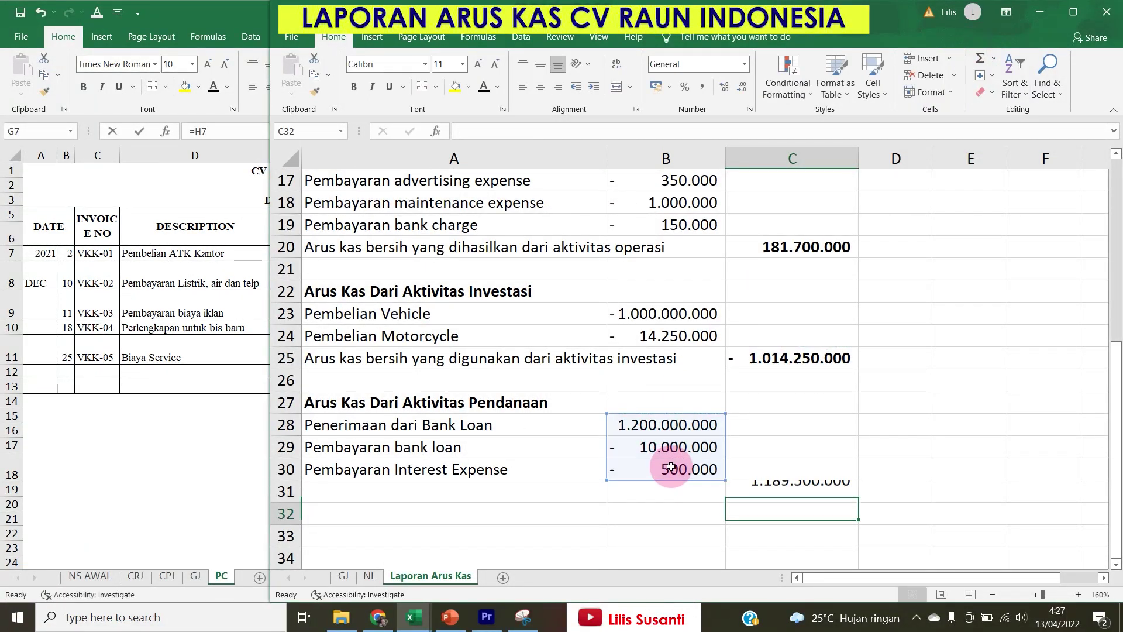
{"action": "left_click", "coordinate": [798, 489]}
{"action": "key", "text": "ctrl+b"}
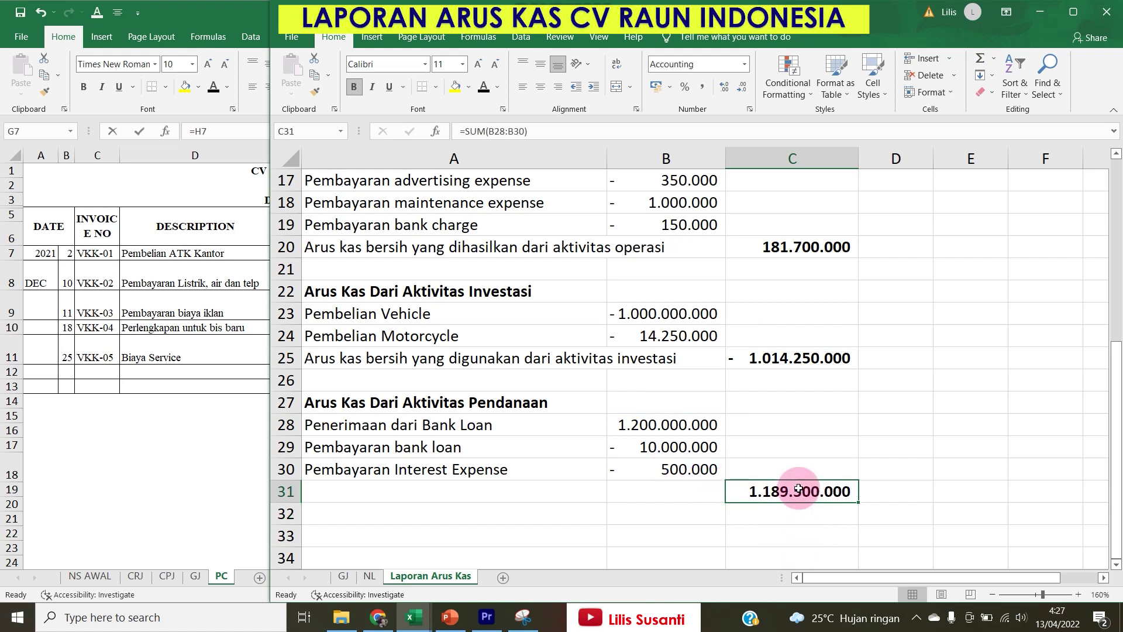
Copy the A25 label to A31 and reword it as "Arus kas bersih yang digunakan dari aktivitas pendanaan".
{"action": "left_click", "coordinate": [334, 361]}
{"action": "key", "text": "ctrl+c"}
{"action": "left_click", "coordinate": [345, 492]}
{"action": "key", "text": "ctrl+v"}
{"action": "double_click", "coordinate": [570, 491]}
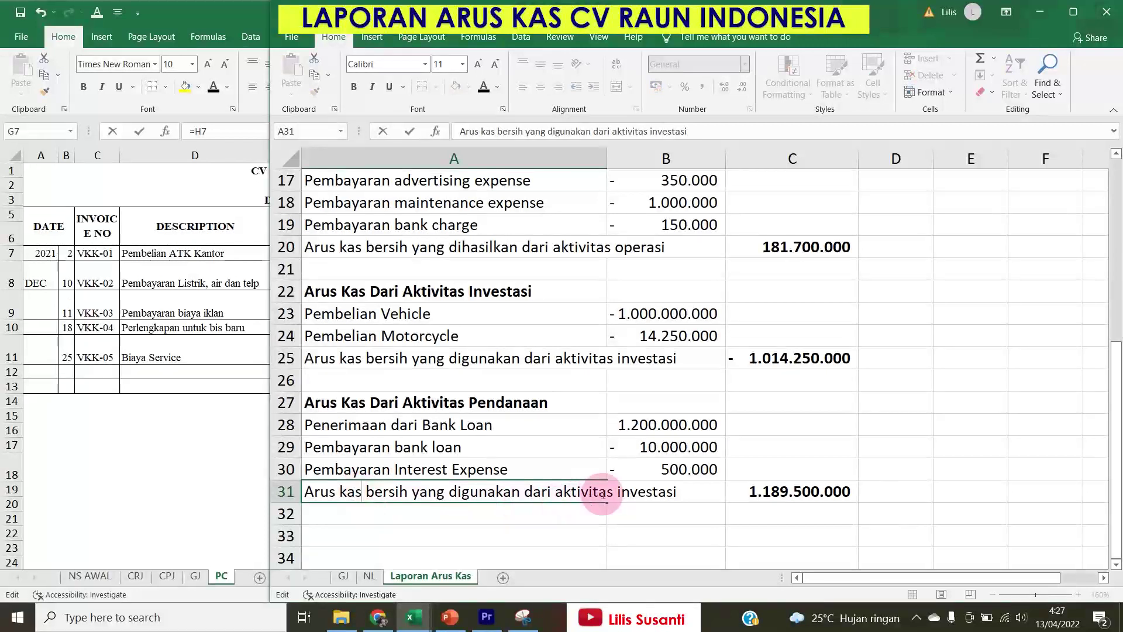
{"action": "left_click_drag", "start_coordinate": [617, 491], "coordinate": [724, 500]}
{"action": "type", "text": "pendanaan"}
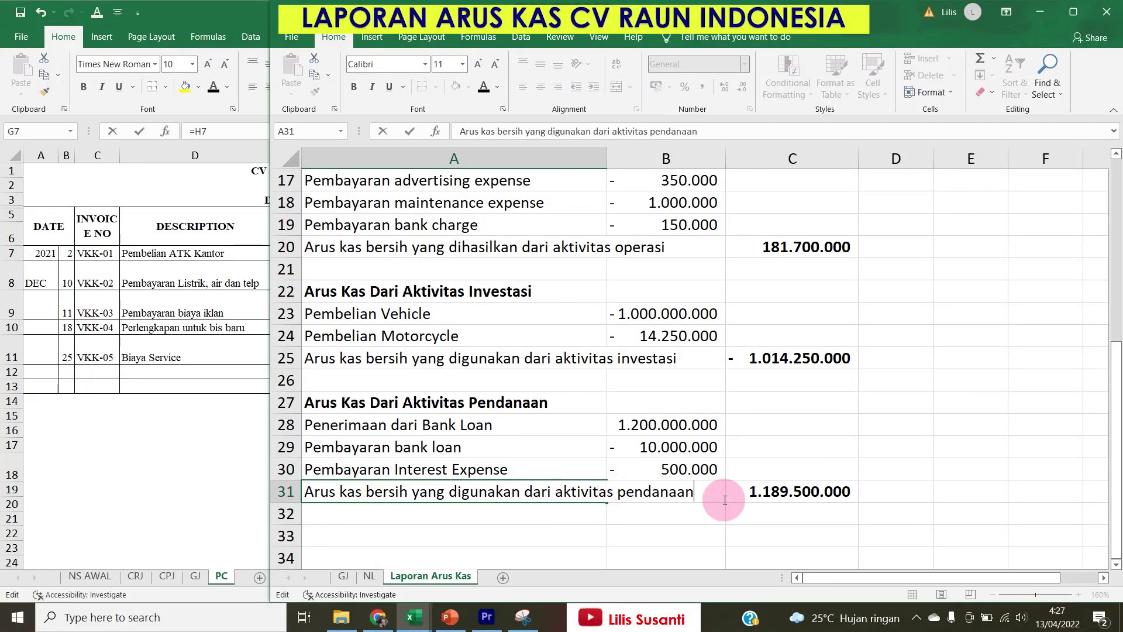
{"action": "key", "text": "Return"}
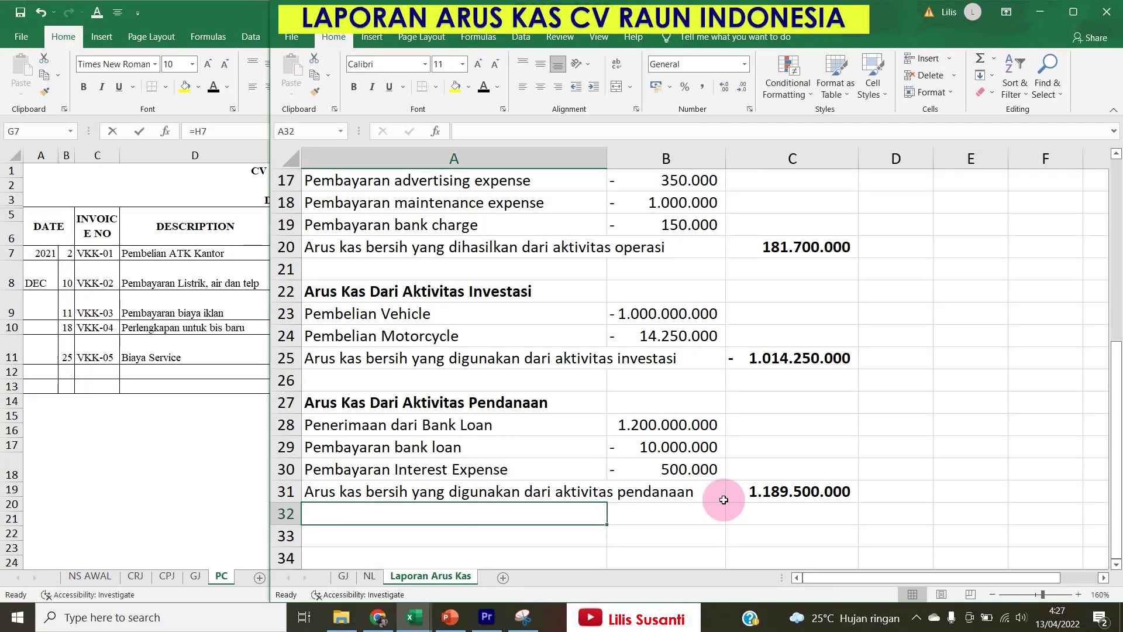
Sum the activity totals C20:C31 in C32 and make the result bold.
{"action": "left_click", "coordinate": [749, 513]}
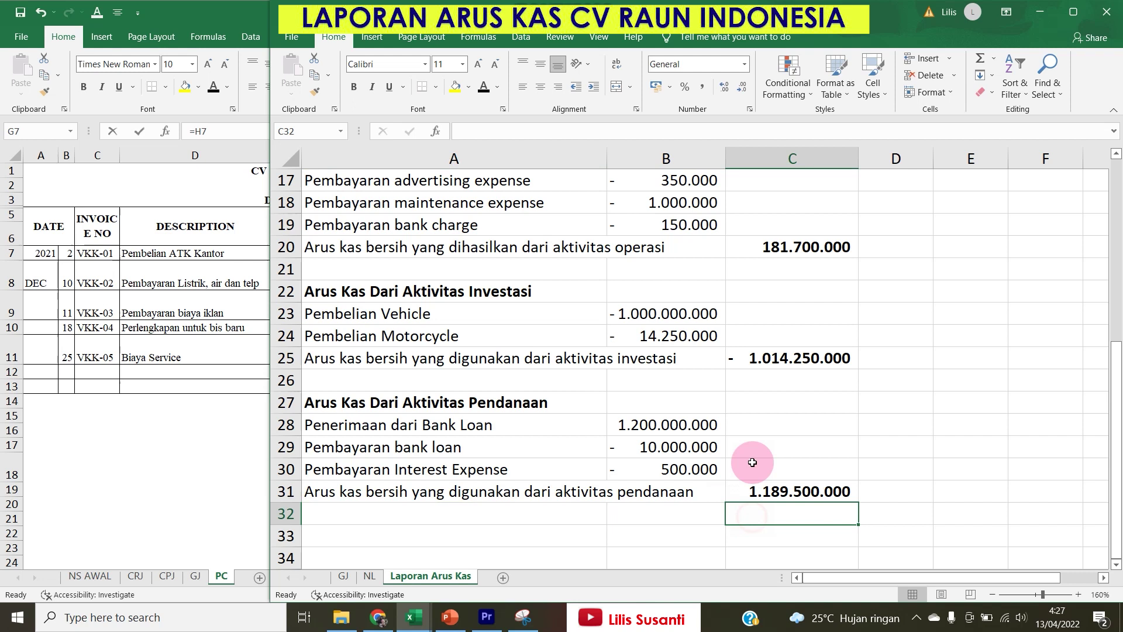
{"action": "left_click", "coordinate": [982, 59]}
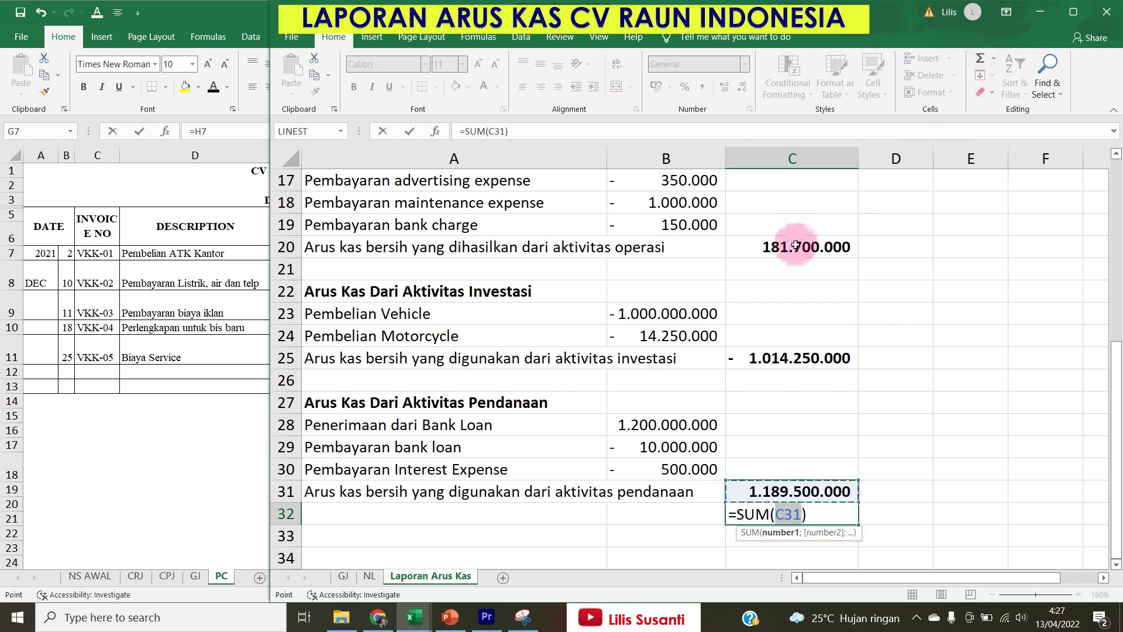
{"action": "left_click_drag", "start_coordinate": [795, 246], "coordinate": [788, 487]}
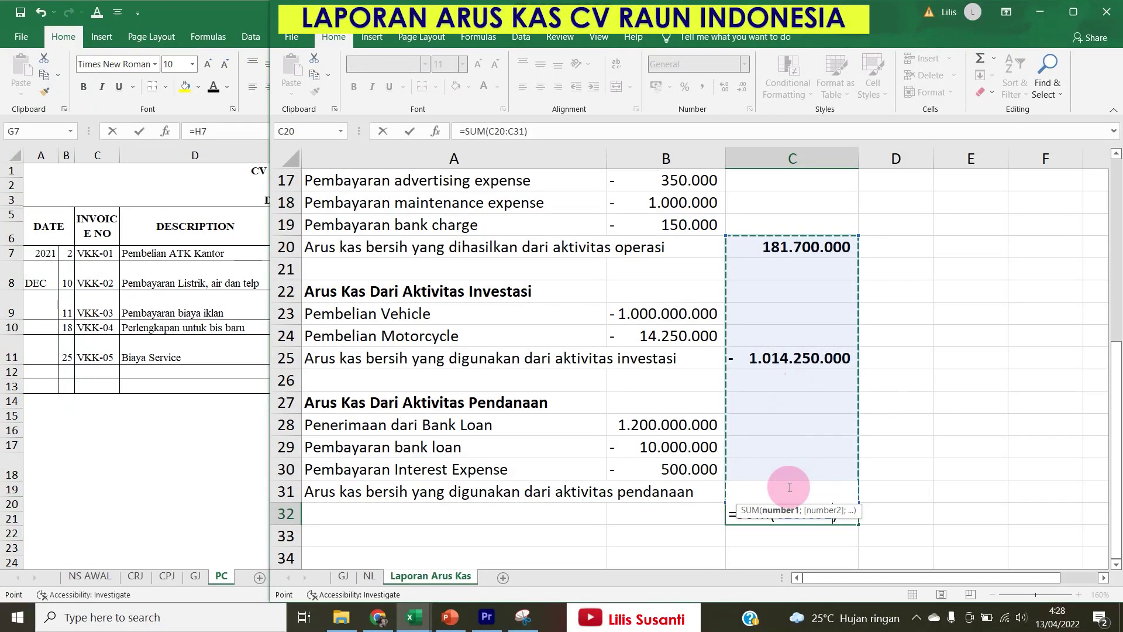
{"action": "key", "text": "Return"}
{"action": "left_click", "coordinate": [791, 514]}
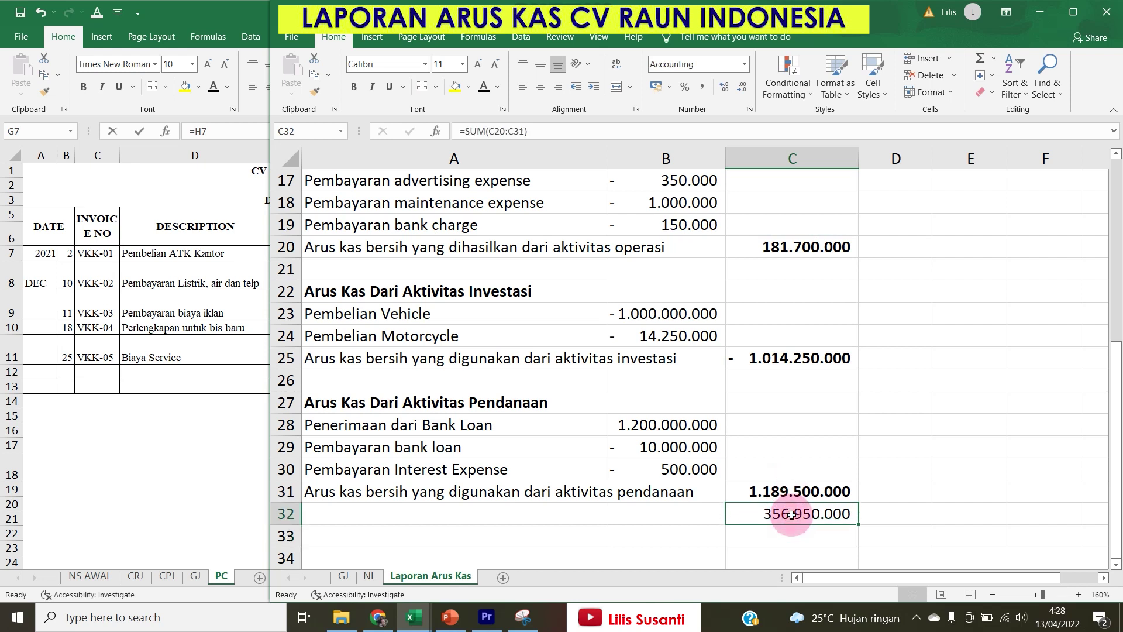
{"action": "key", "text": "ctrl+b"}
{"action": "key", "text": "ctrl+b"}
{"action": "key", "text": "ctrl+b"}
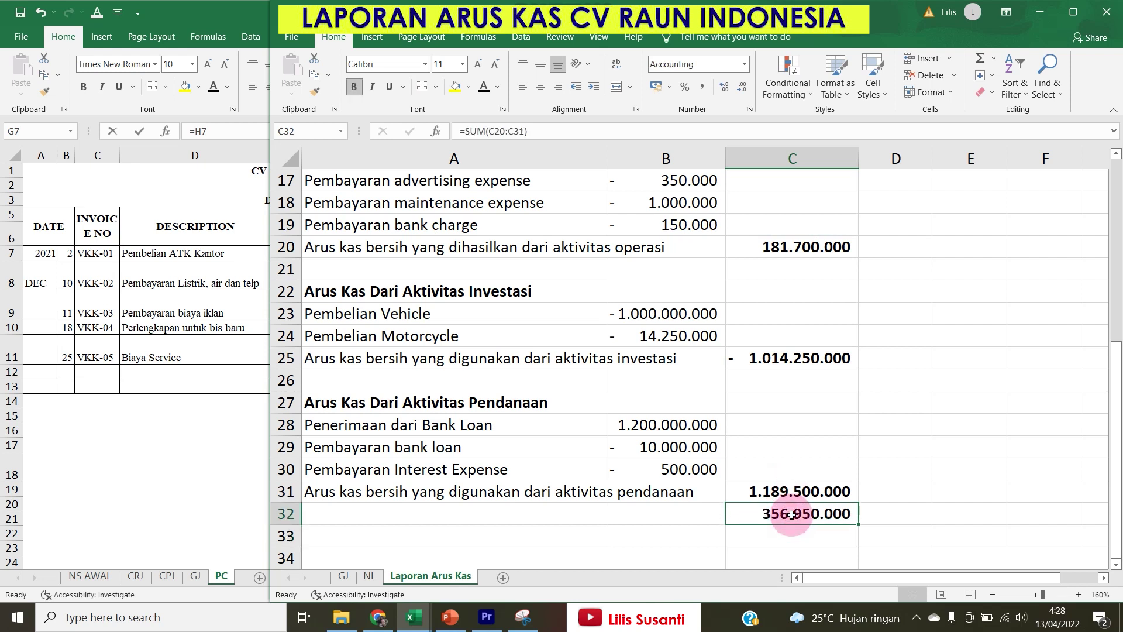
Label the summed total in A32 as "Kenaikan kas dan setara kas".
{"action": "key", "text": "Left"}
{"action": "key", "text": "Left"}
{"action": "type", "text": "Ken"}
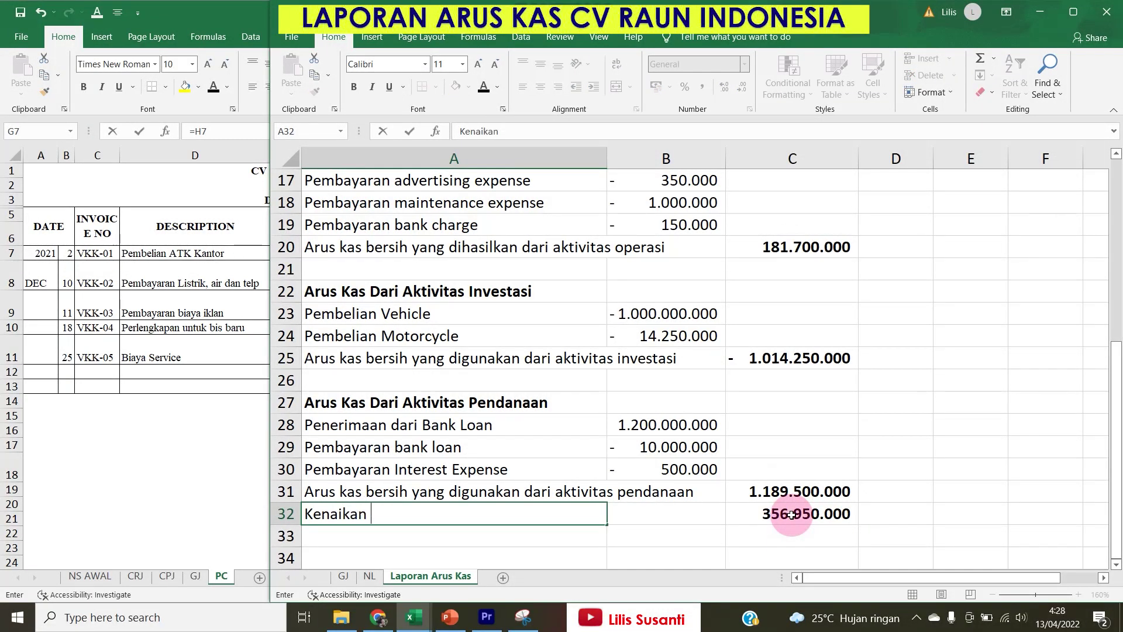
{"action": "type", "text": "aikan kas dan setara kas"}
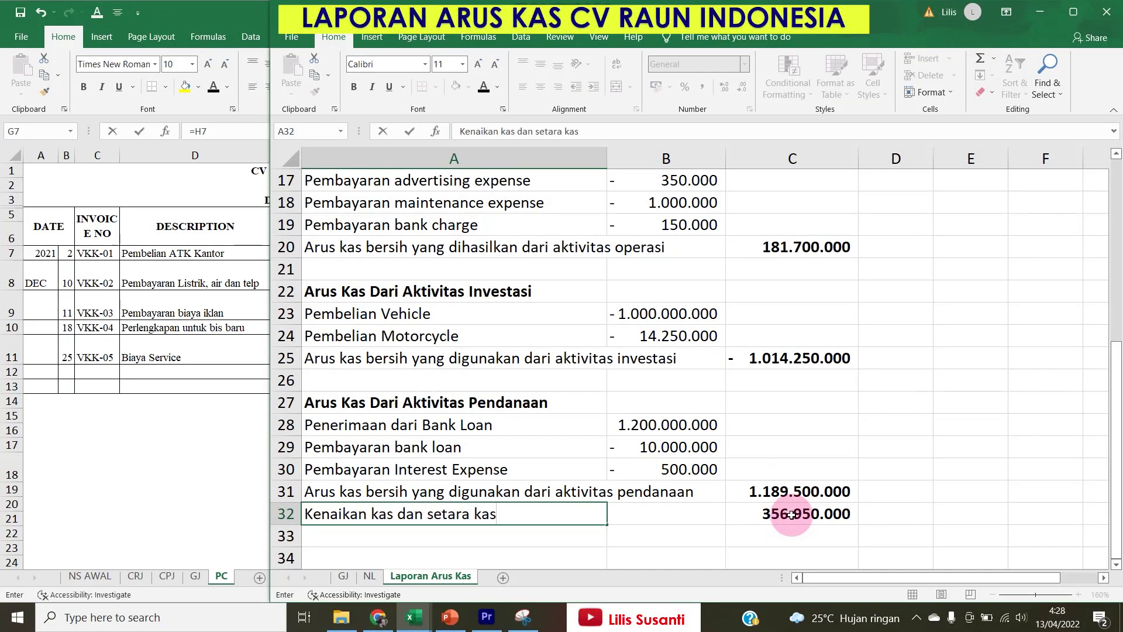
{"action": "key", "text": "Return"}
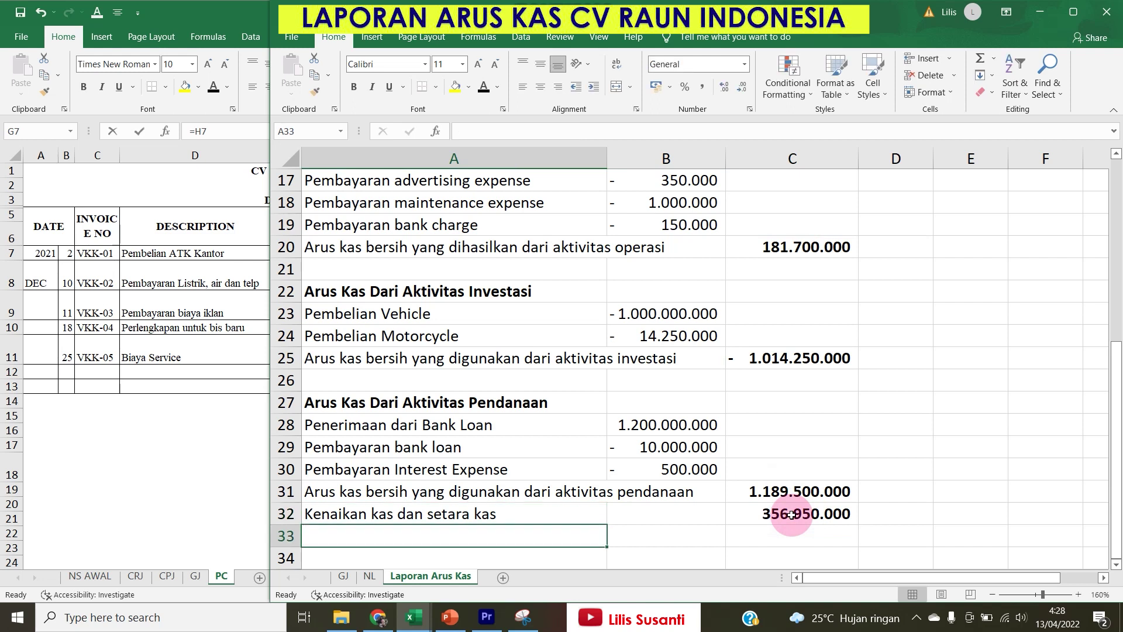
Enter the labels "Saldo awal kas dan setara kas" in A33 and "Saldo akhir kas dan setara kas" in A34.
{"action": "type", "text": "Saldo awal kas dan setara kas"}
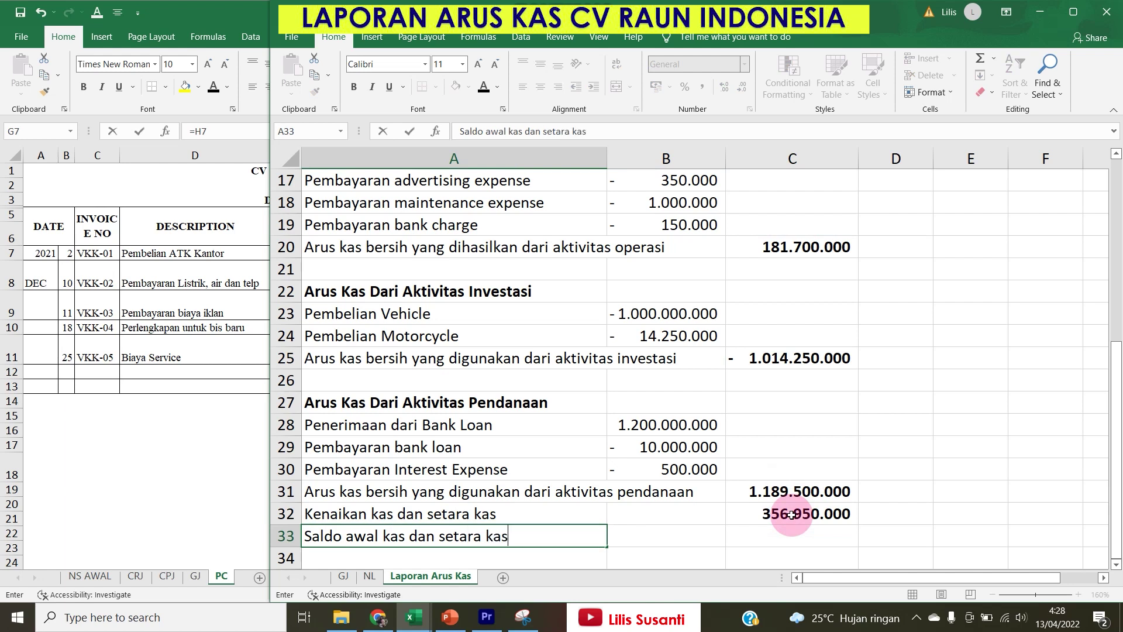
{"action": "key", "text": "Return"}
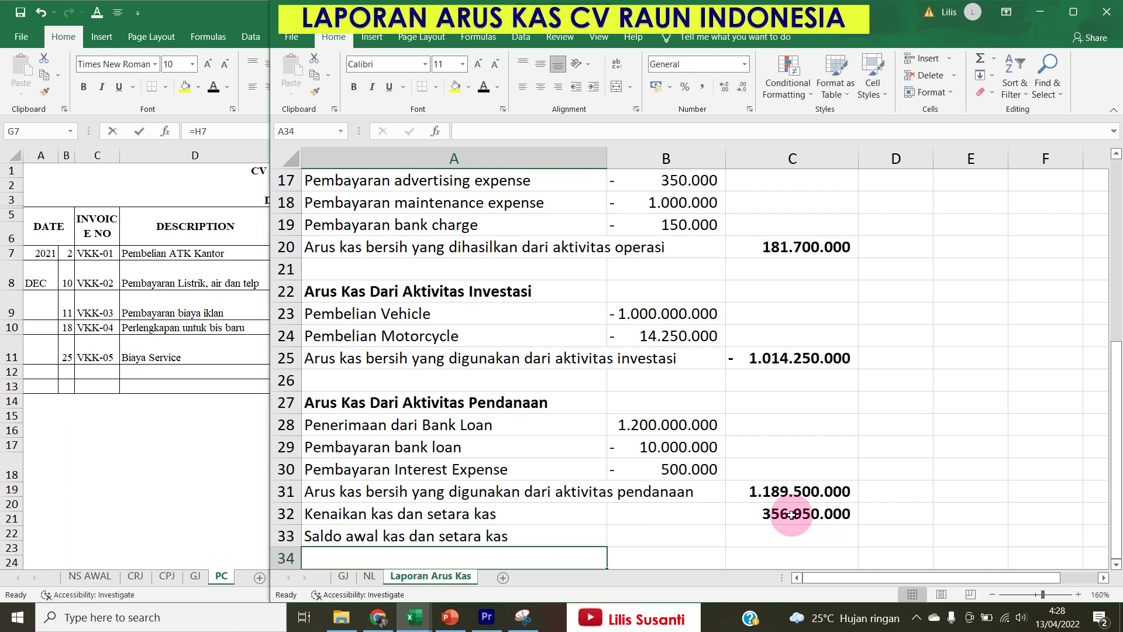
{"action": "type", "text": "Saldo "}
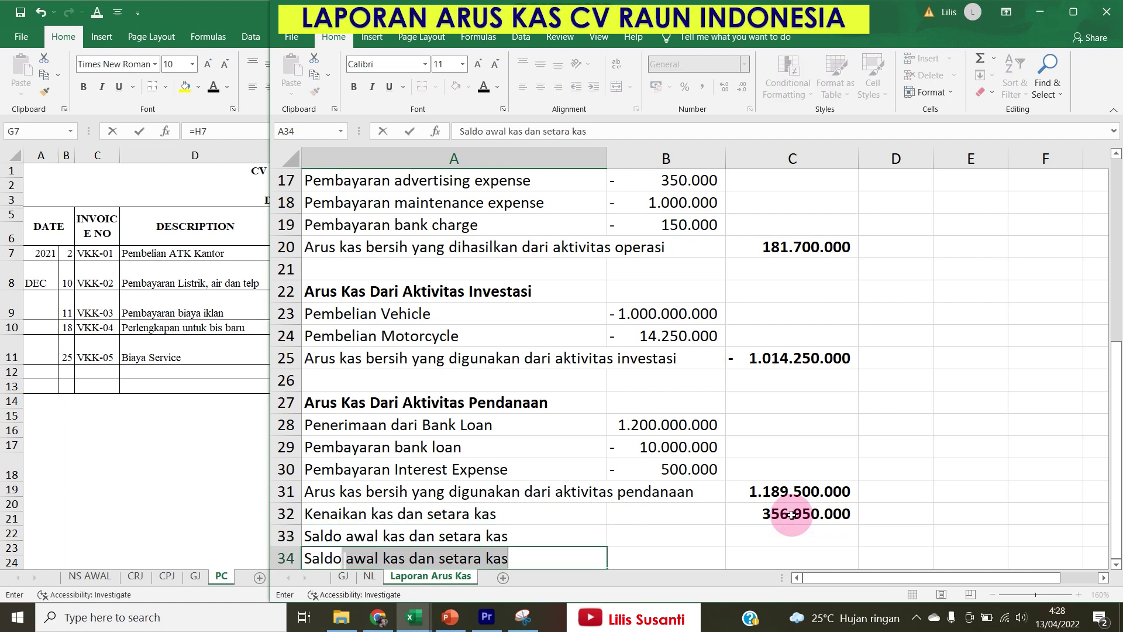
{"action": "type", "text": "akhir kas "}
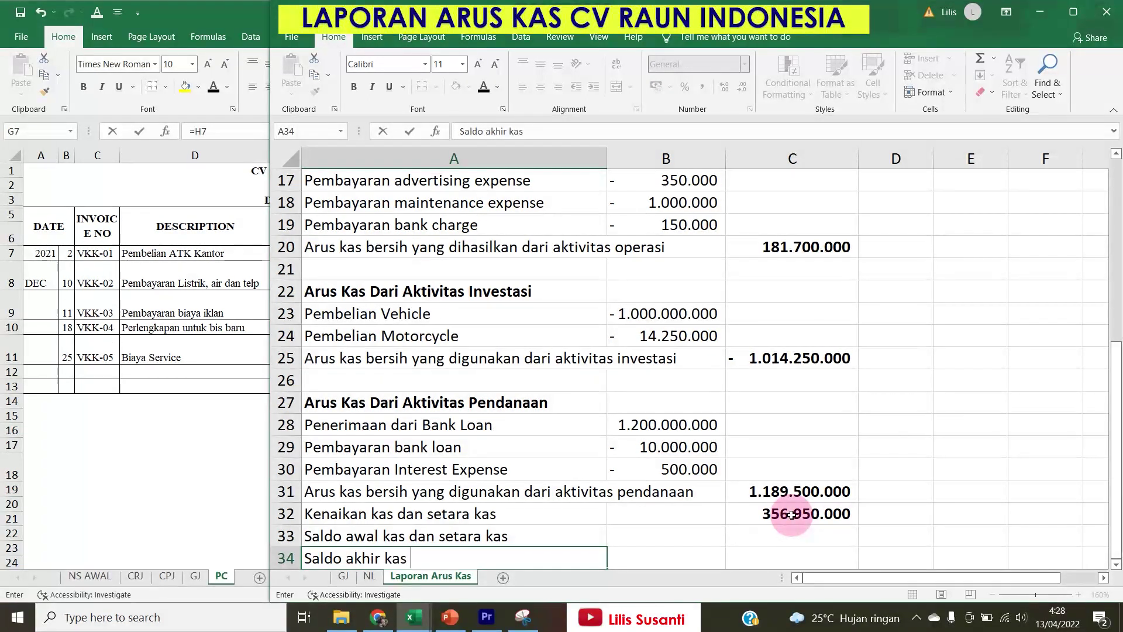
{"action": "type", "text": "dan setara kas"}
In C33, add the opening Cash in Bank and Petty Cash debit balances from C2 and C3 of the NS AWAL sheet in the journal workbook.
{"action": "key", "text": "Tab"}
{"action": "key", "text": "Tab"}
{"action": "key", "text": "Up"}
{"action": "type", "text": "="}
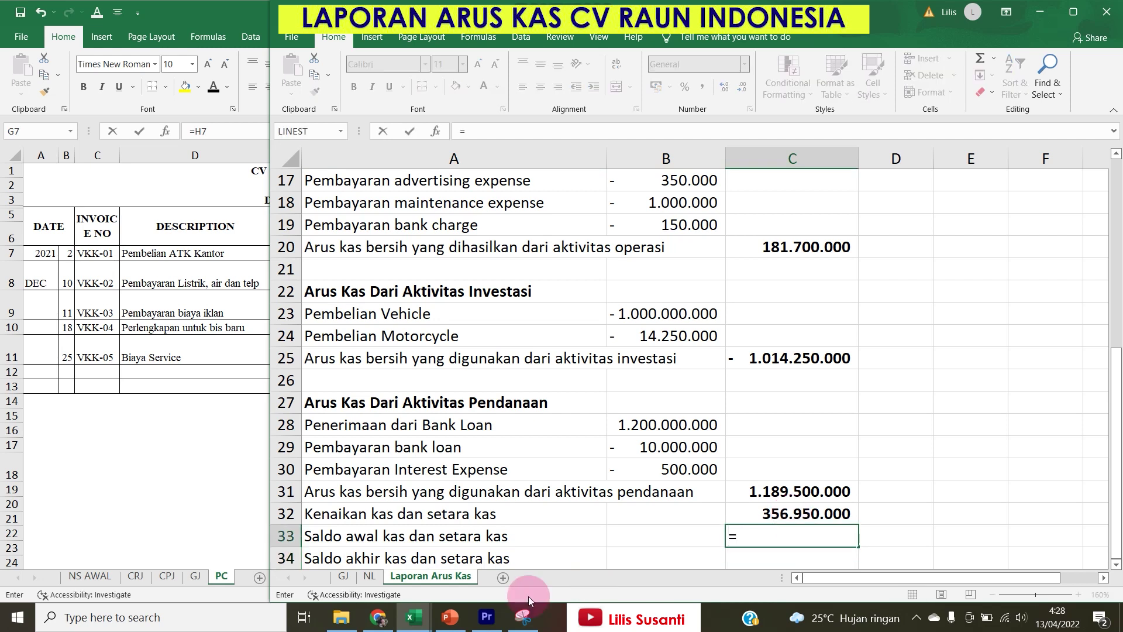
{"action": "left_click", "coordinate": [88, 580]}
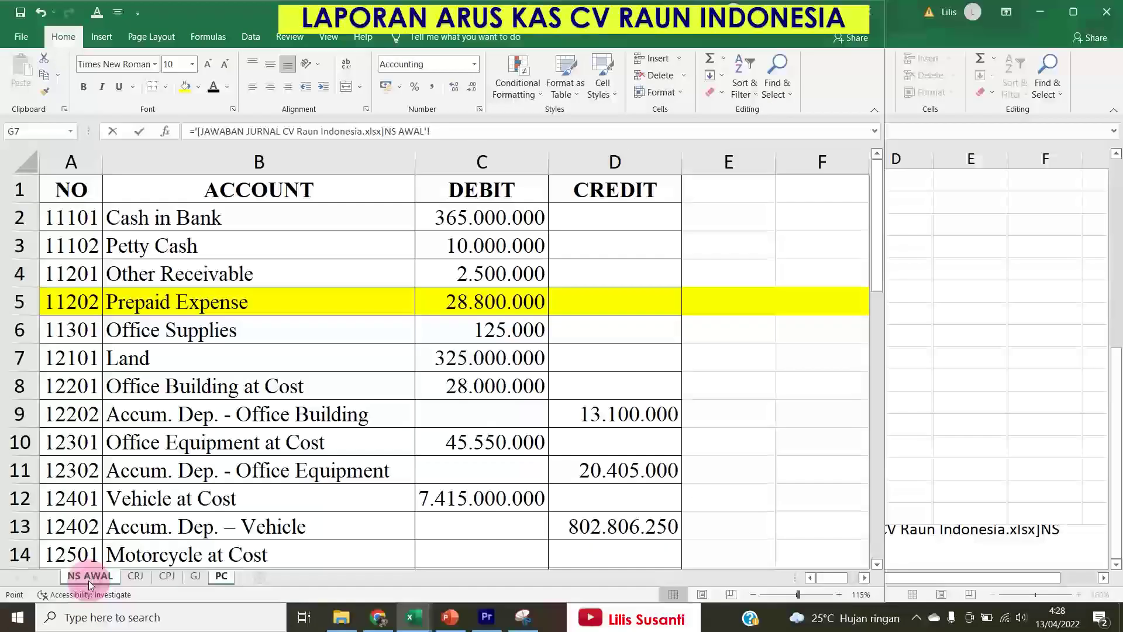
{"action": "left_click", "coordinate": [461, 221]}
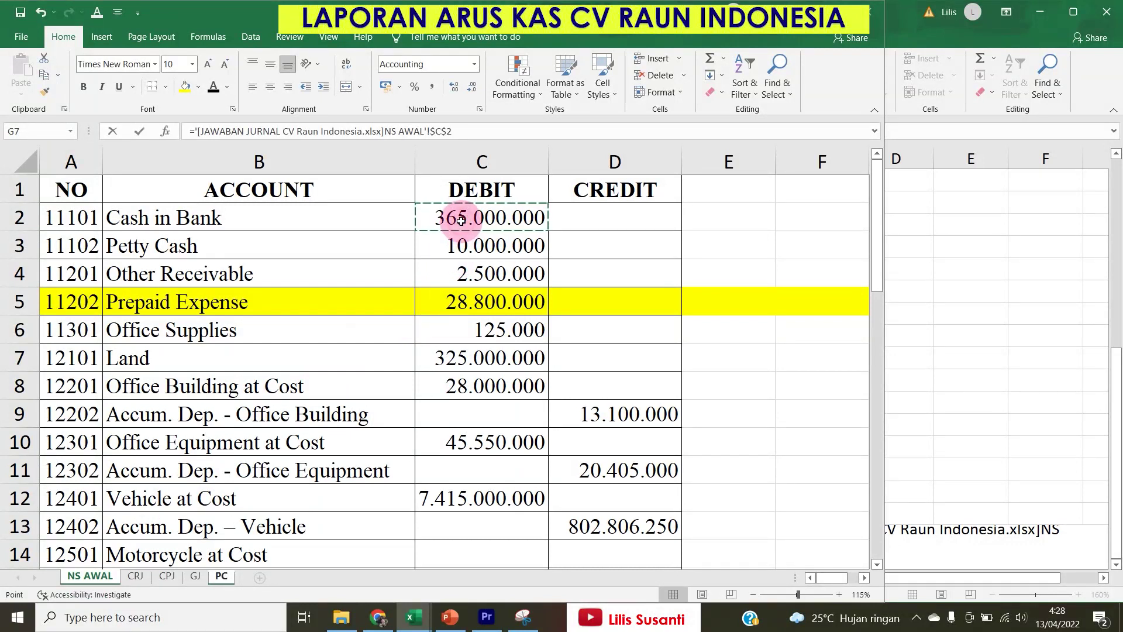
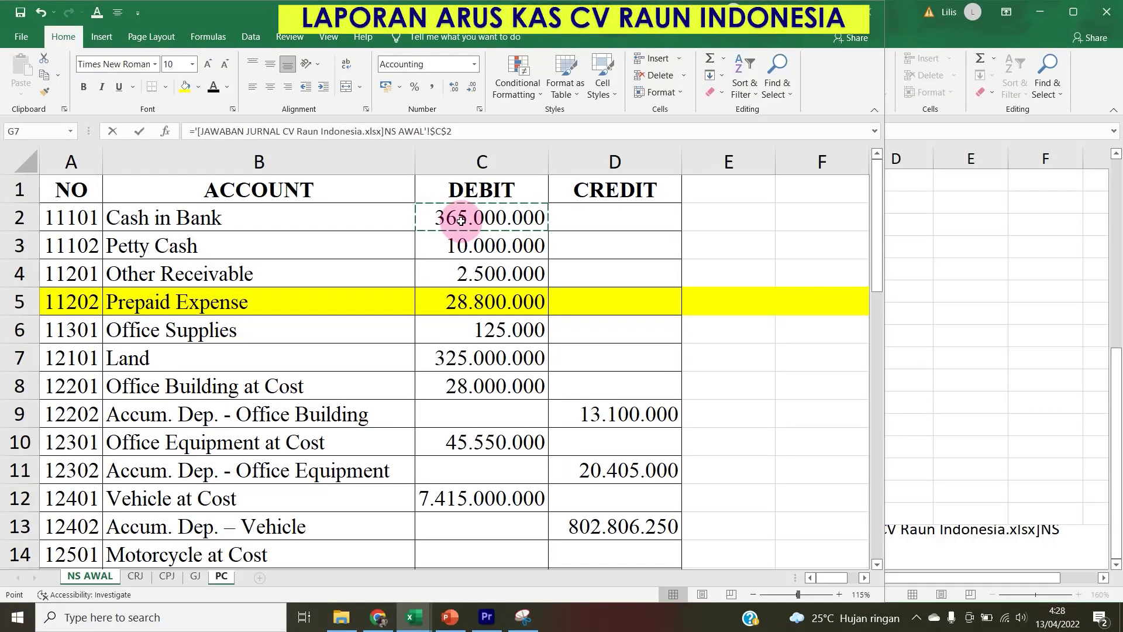
{"action": "type", "text": "_"}
{"action": "left_click", "coordinate": [466, 254]}
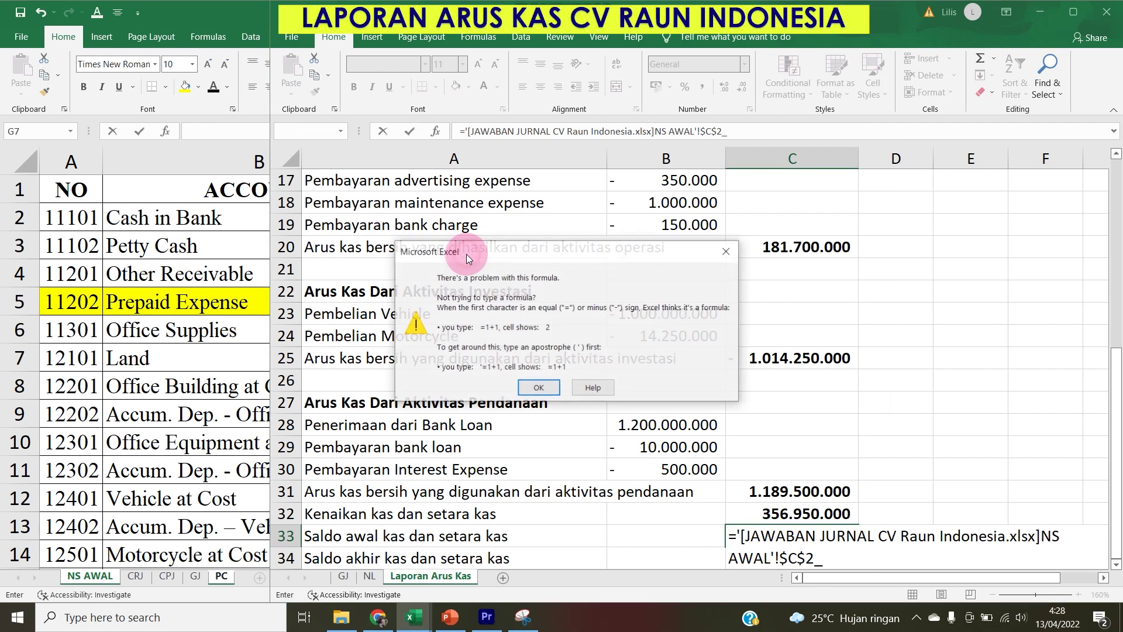
{"action": "left_click", "coordinate": [539, 388]}
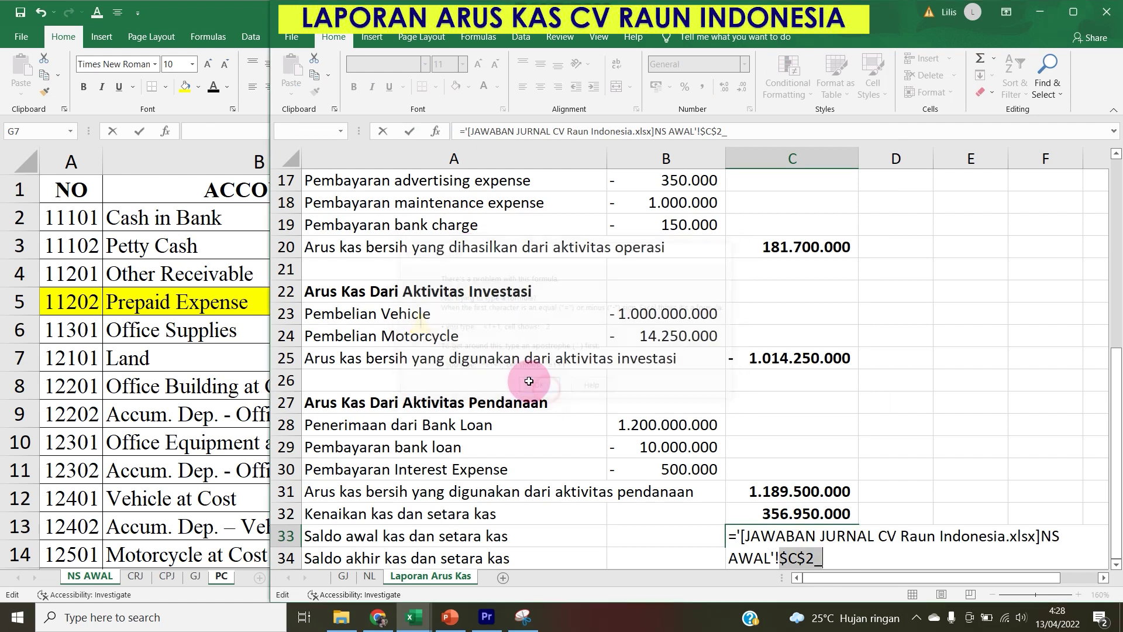
{"action": "left_click", "coordinate": [826, 556]}
{"action": "key", "text": "BackSpace"}
{"action": "type", "text": "+"}
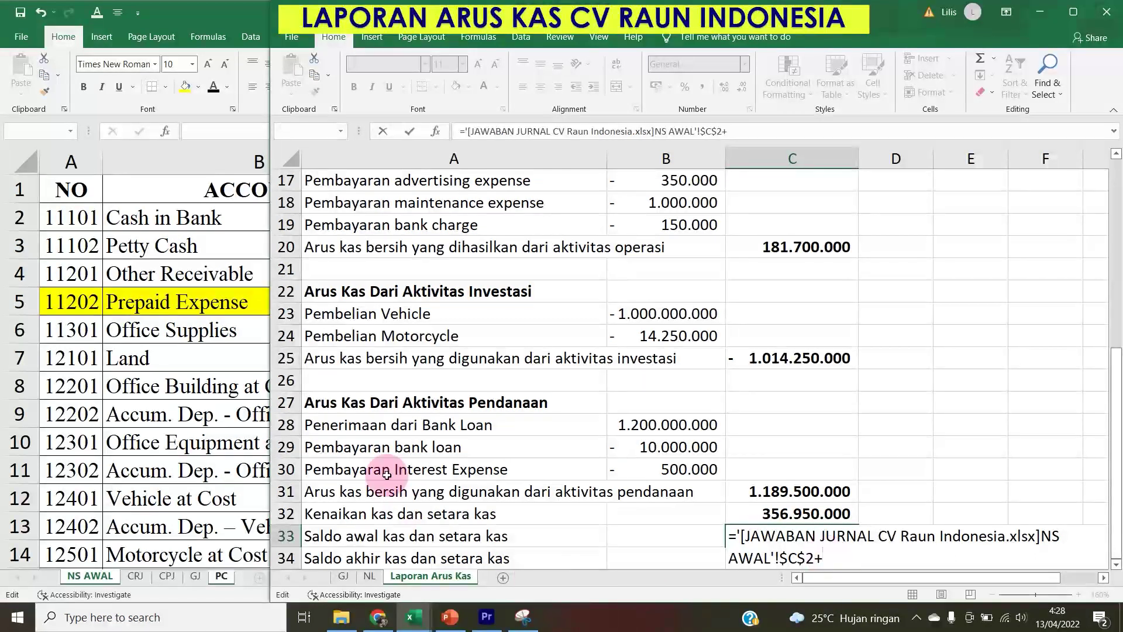
{"action": "left_click", "coordinate": [214, 248]}
{"action": "left_click", "coordinate": [459, 246]}
{"action": "key", "text": "Return"}
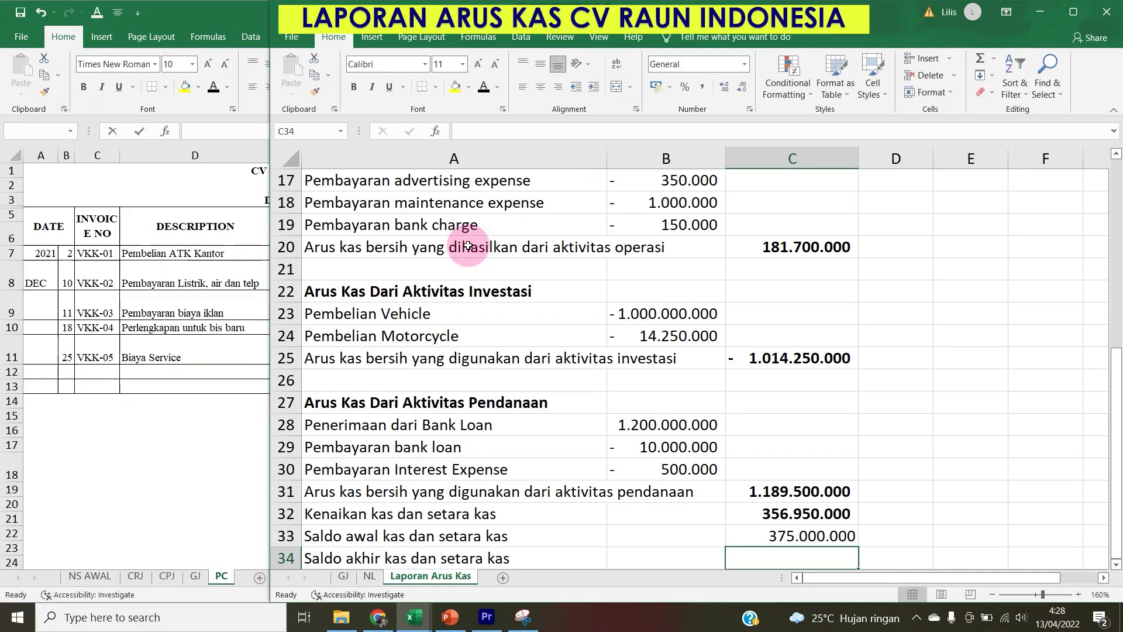
Calculate the ending balance in C34 as =C32+C33 and format it bold with a top and double bottom border.
{"action": "type", "text": "="}
{"action": "key", "text": "Up"}
{"action": "key", "text": "Up"}
{"action": "type", "text": "+"}
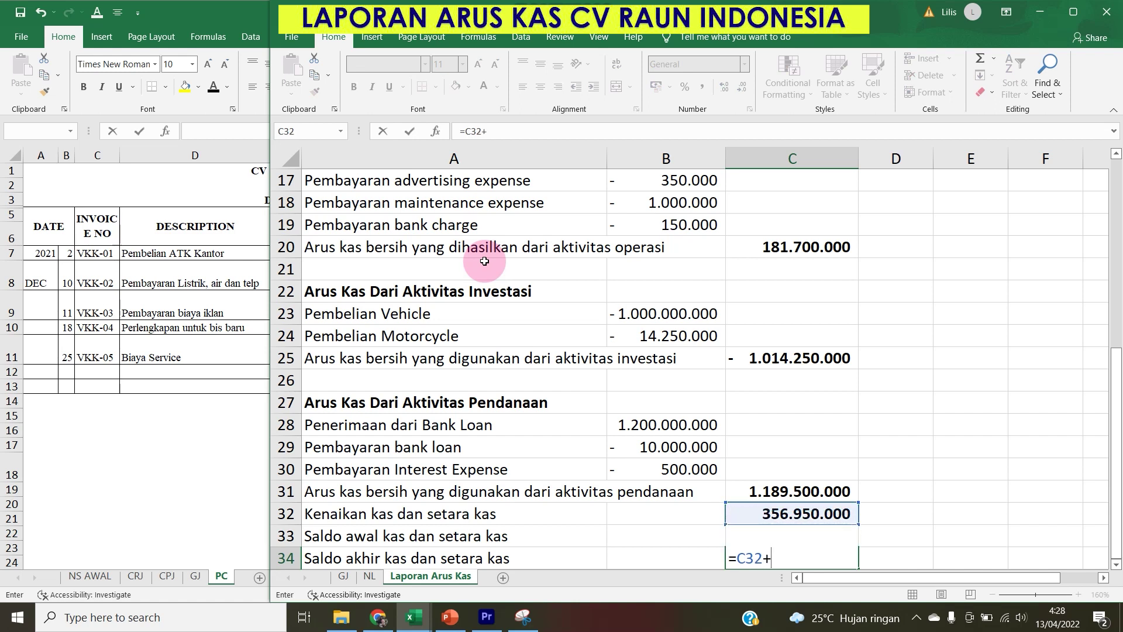
{"action": "key", "text": "Up"}
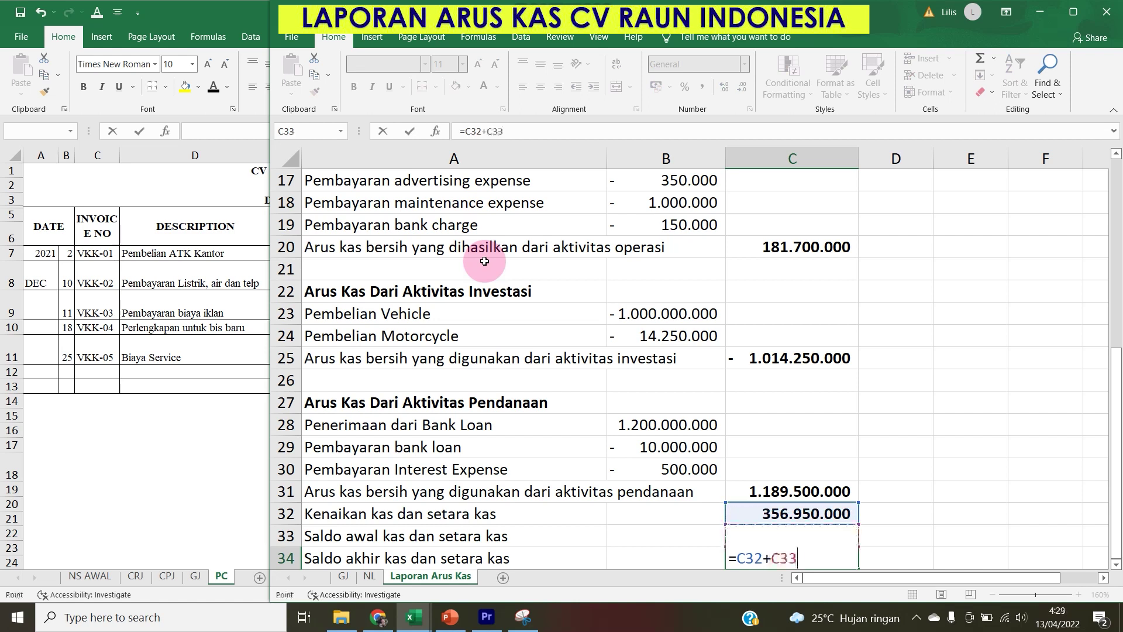
{"action": "key", "text": "Return"}
{"action": "key", "text": "Up"}
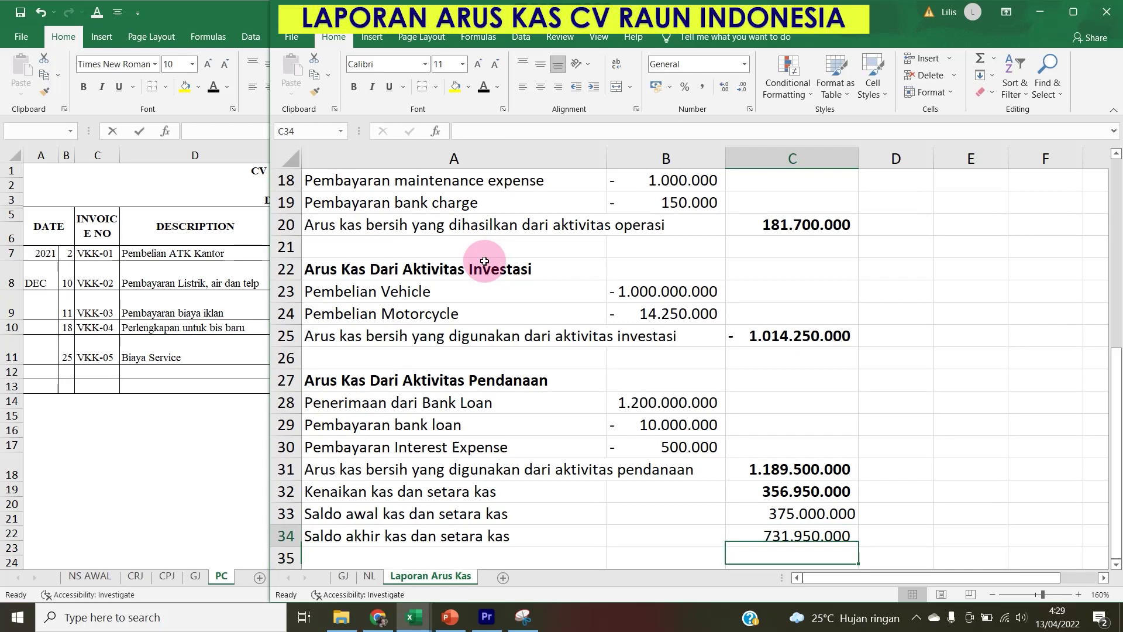
{"action": "key", "text": "ctrl+b"}
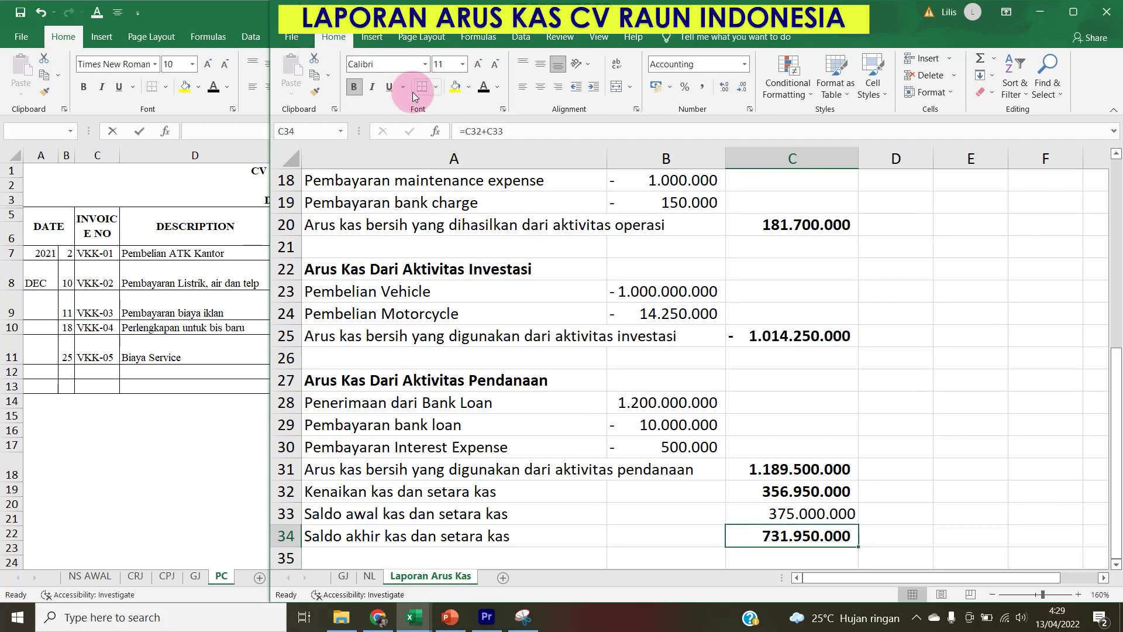
{"action": "left_click", "coordinate": [436, 87]}
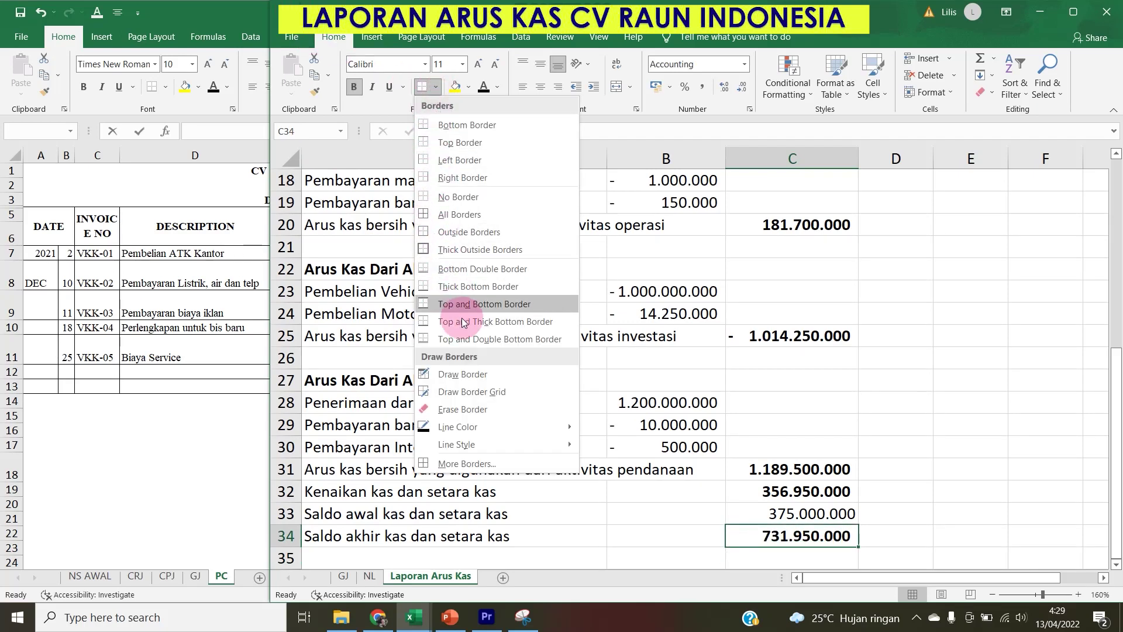
{"action": "left_click", "coordinate": [462, 338]}
Add a bottom border under the last amount of each activity section, in B30, B24 and B19.
{"action": "left_click", "coordinate": [666, 447]}
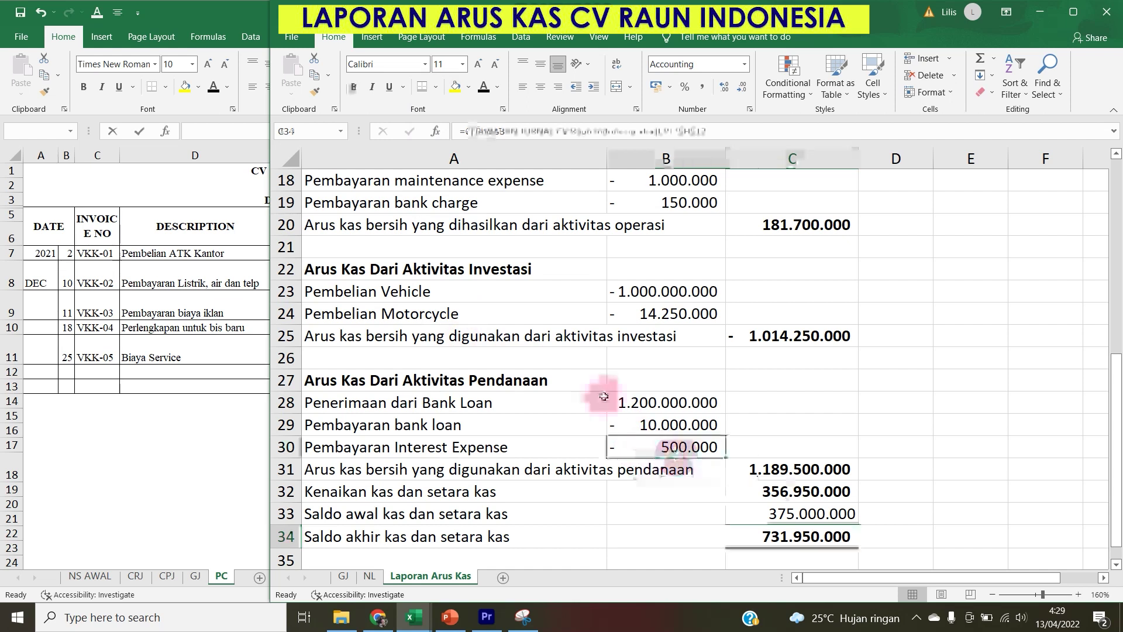
{"action": "left_click", "coordinate": [435, 87]}
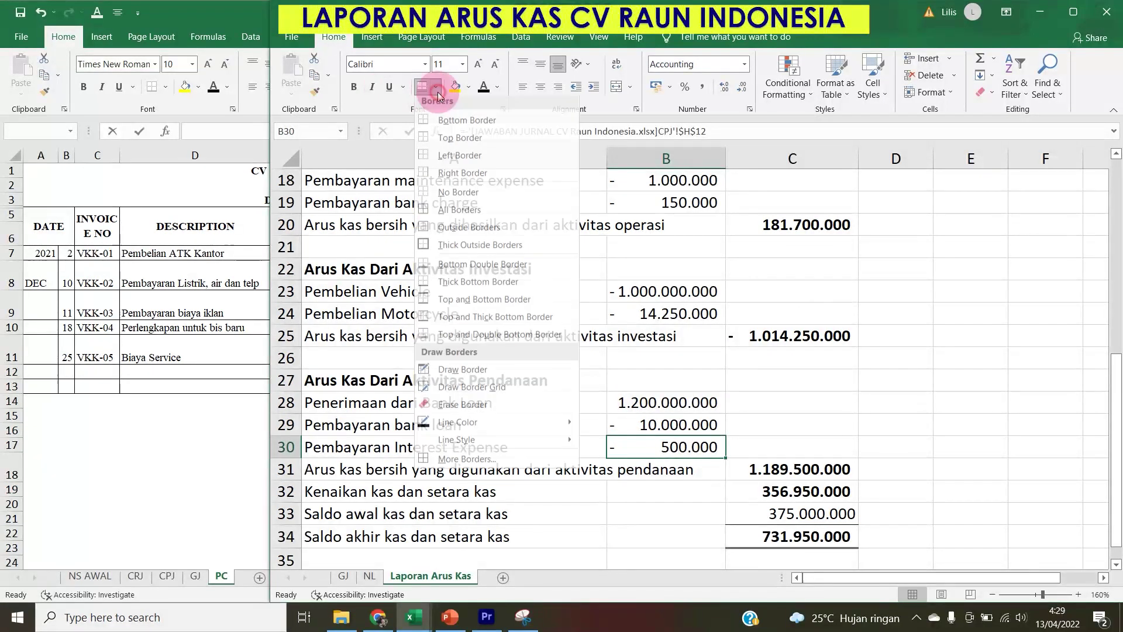
{"action": "left_click", "coordinate": [448, 125]}
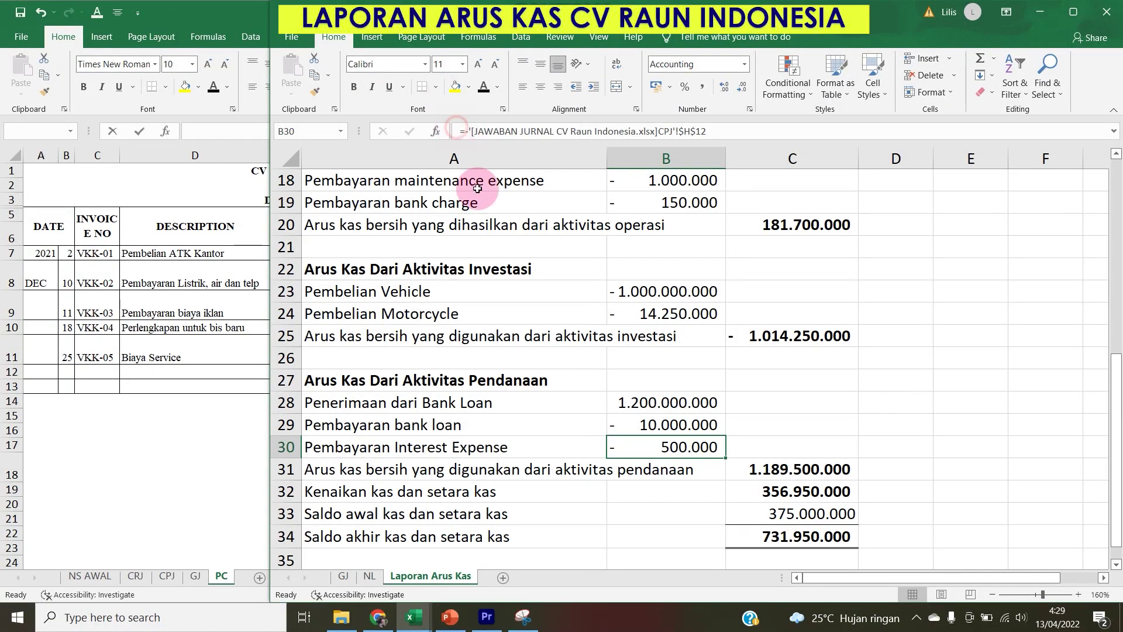
{"action": "left_click", "coordinate": [682, 386]}
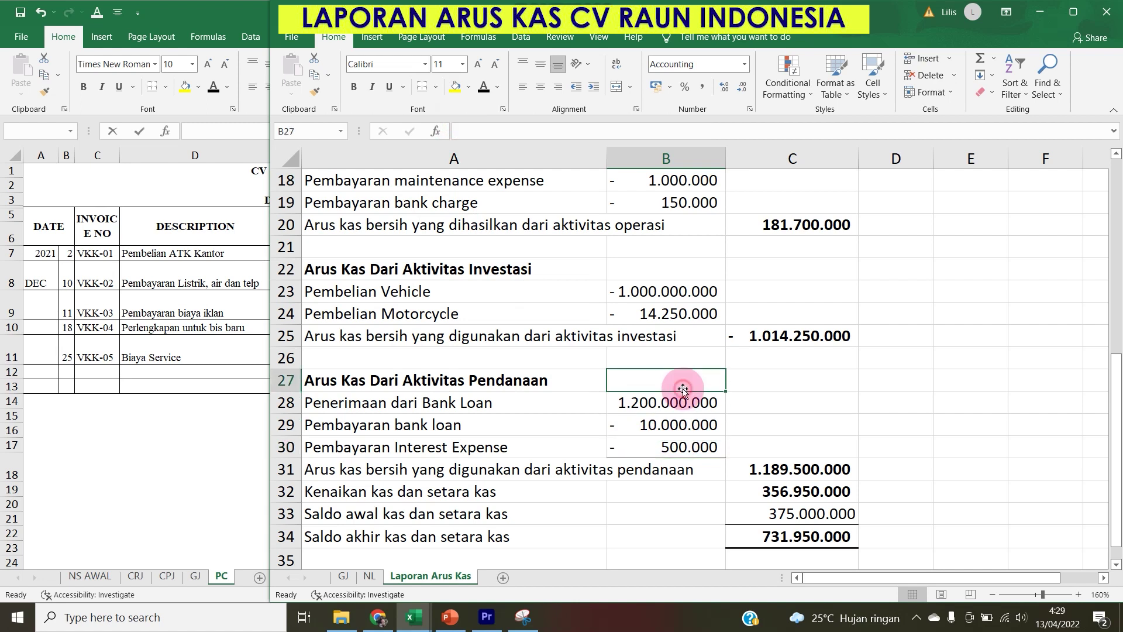
{"action": "left_click", "coordinate": [672, 311]}
{"action": "scroll", "coordinate": [711, 281], "scroll_direction": "up", "scroll_amount": 1}
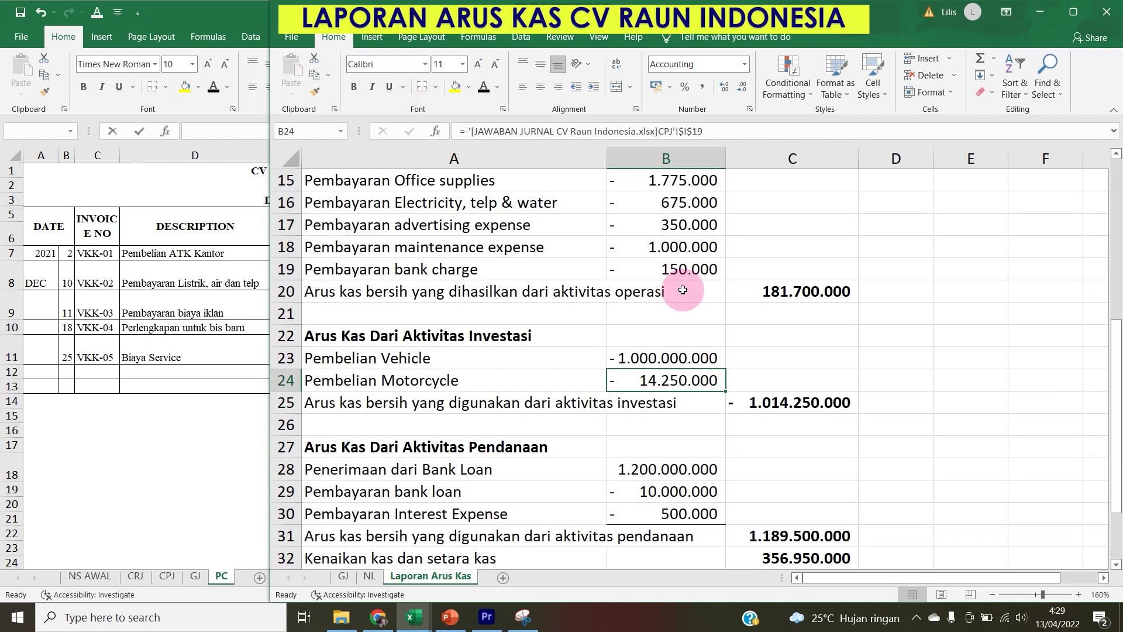
{"action": "left_click", "coordinate": [705, 270]}
Cross-check the ending balance in D34 by adding the adjusted Cash in Bank and Petty Cash debits, =NL!G7+NL!G8, from the NL sheet.
{"action": "scroll", "coordinate": [809, 409], "scroll_direction": "down", "scroll_amount": 2}
{"action": "left_click", "coordinate": [813, 470]}
{"action": "left_click", "coordinate": [886, 478]}
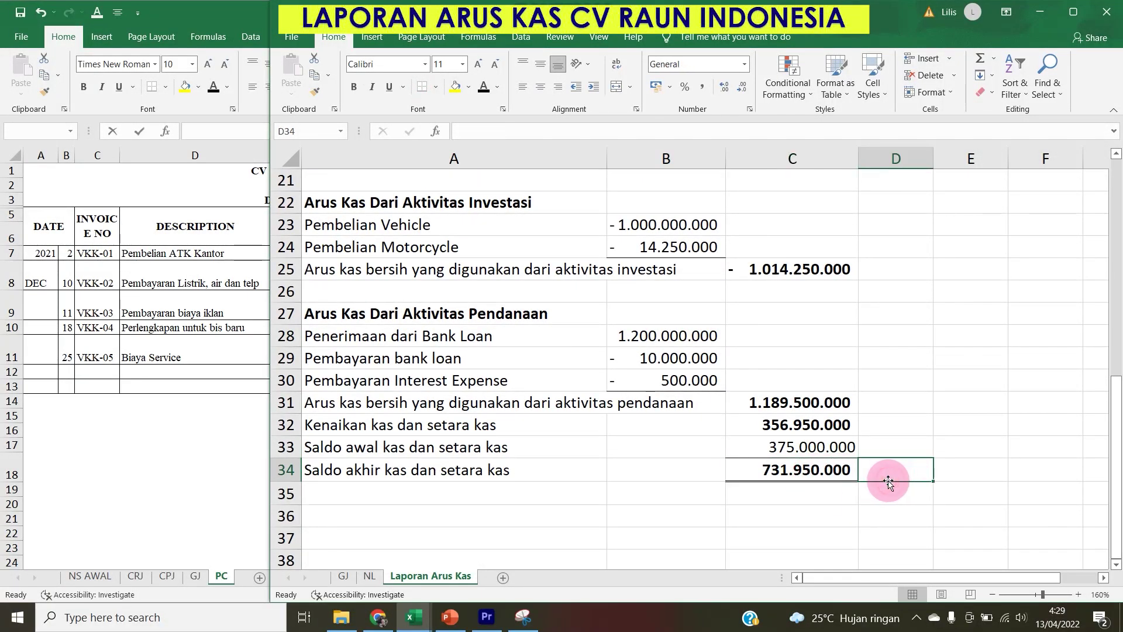
{"action": "type", "text": "="}
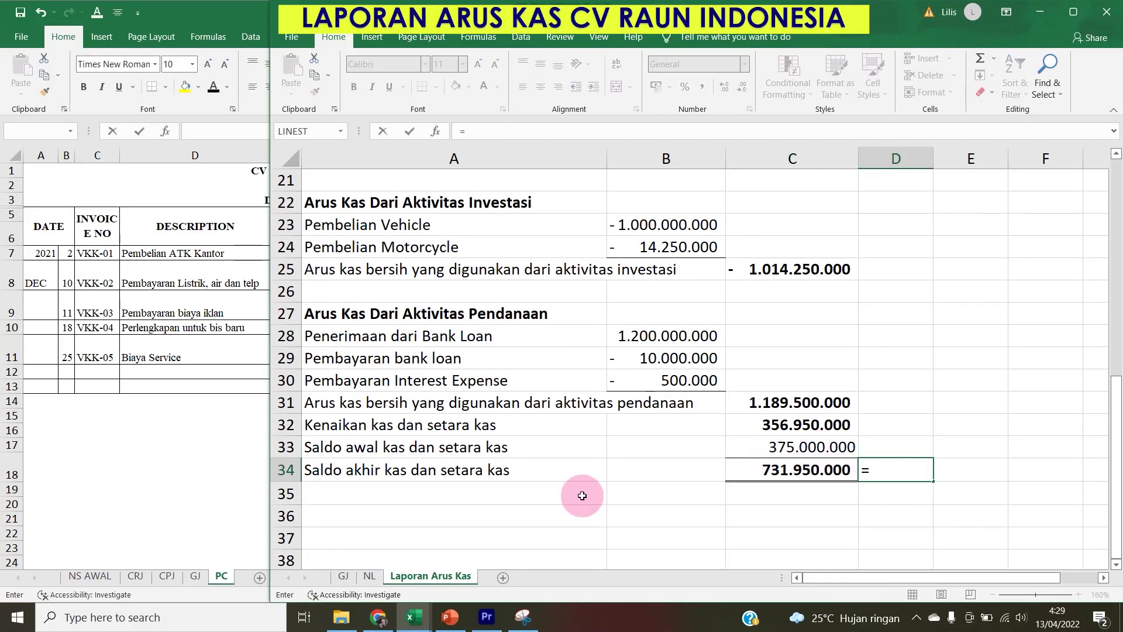
{"action": "left_click", "coordinate": [375, 580]}
{"action": "left_click", "coordinate": [896, 273]}
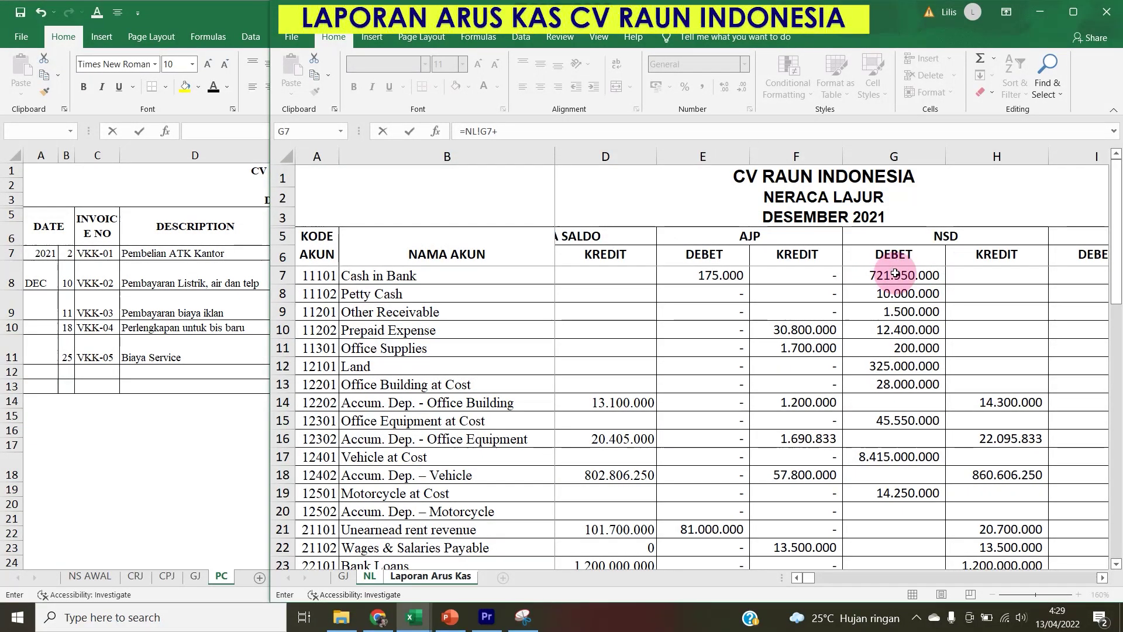
{"action": "type", "text": "+"}
{"action": "left_click", "coordinate": [892, 295]}
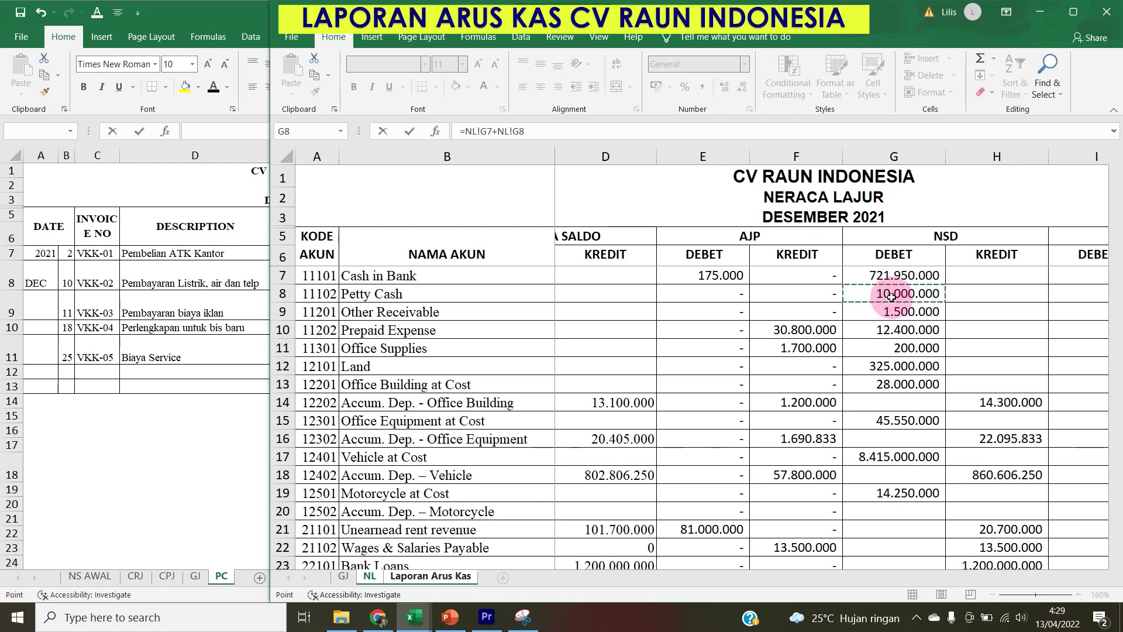
{"action": "key", "text": "Return"}
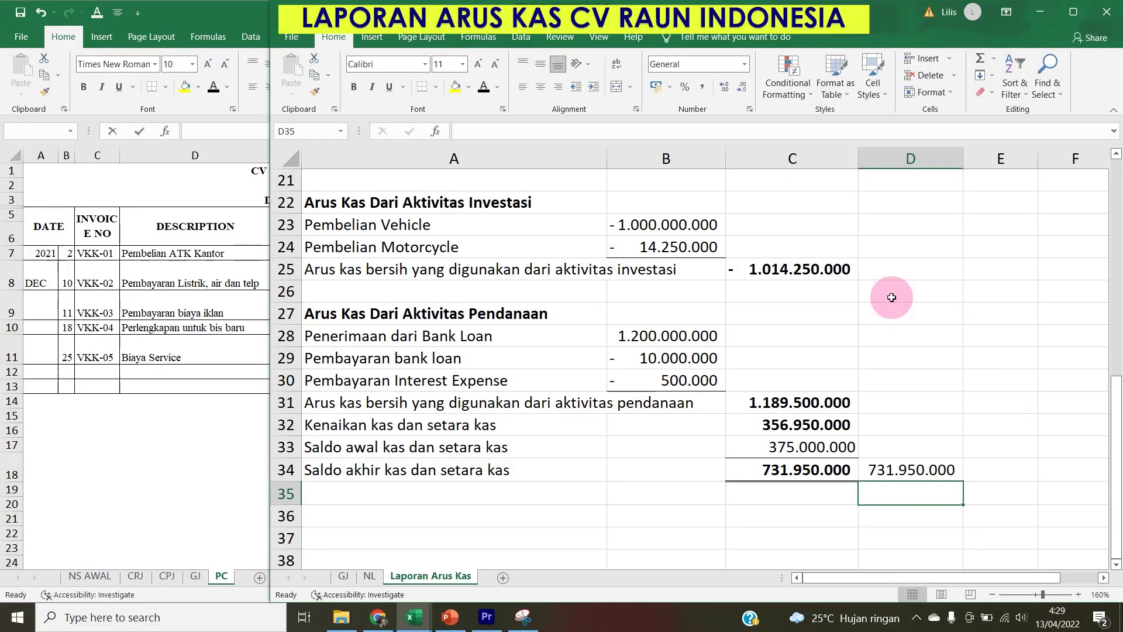
{"action": "scroll", "coordinate": [891, 298], "scroll_direction": "up", "scroll_amount": 7}
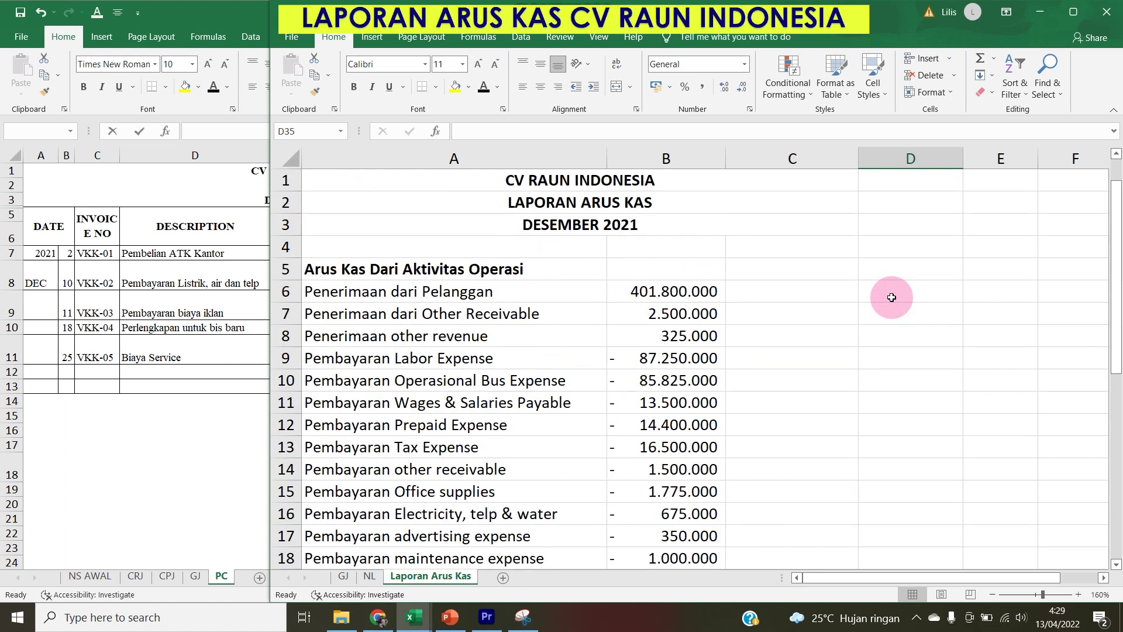